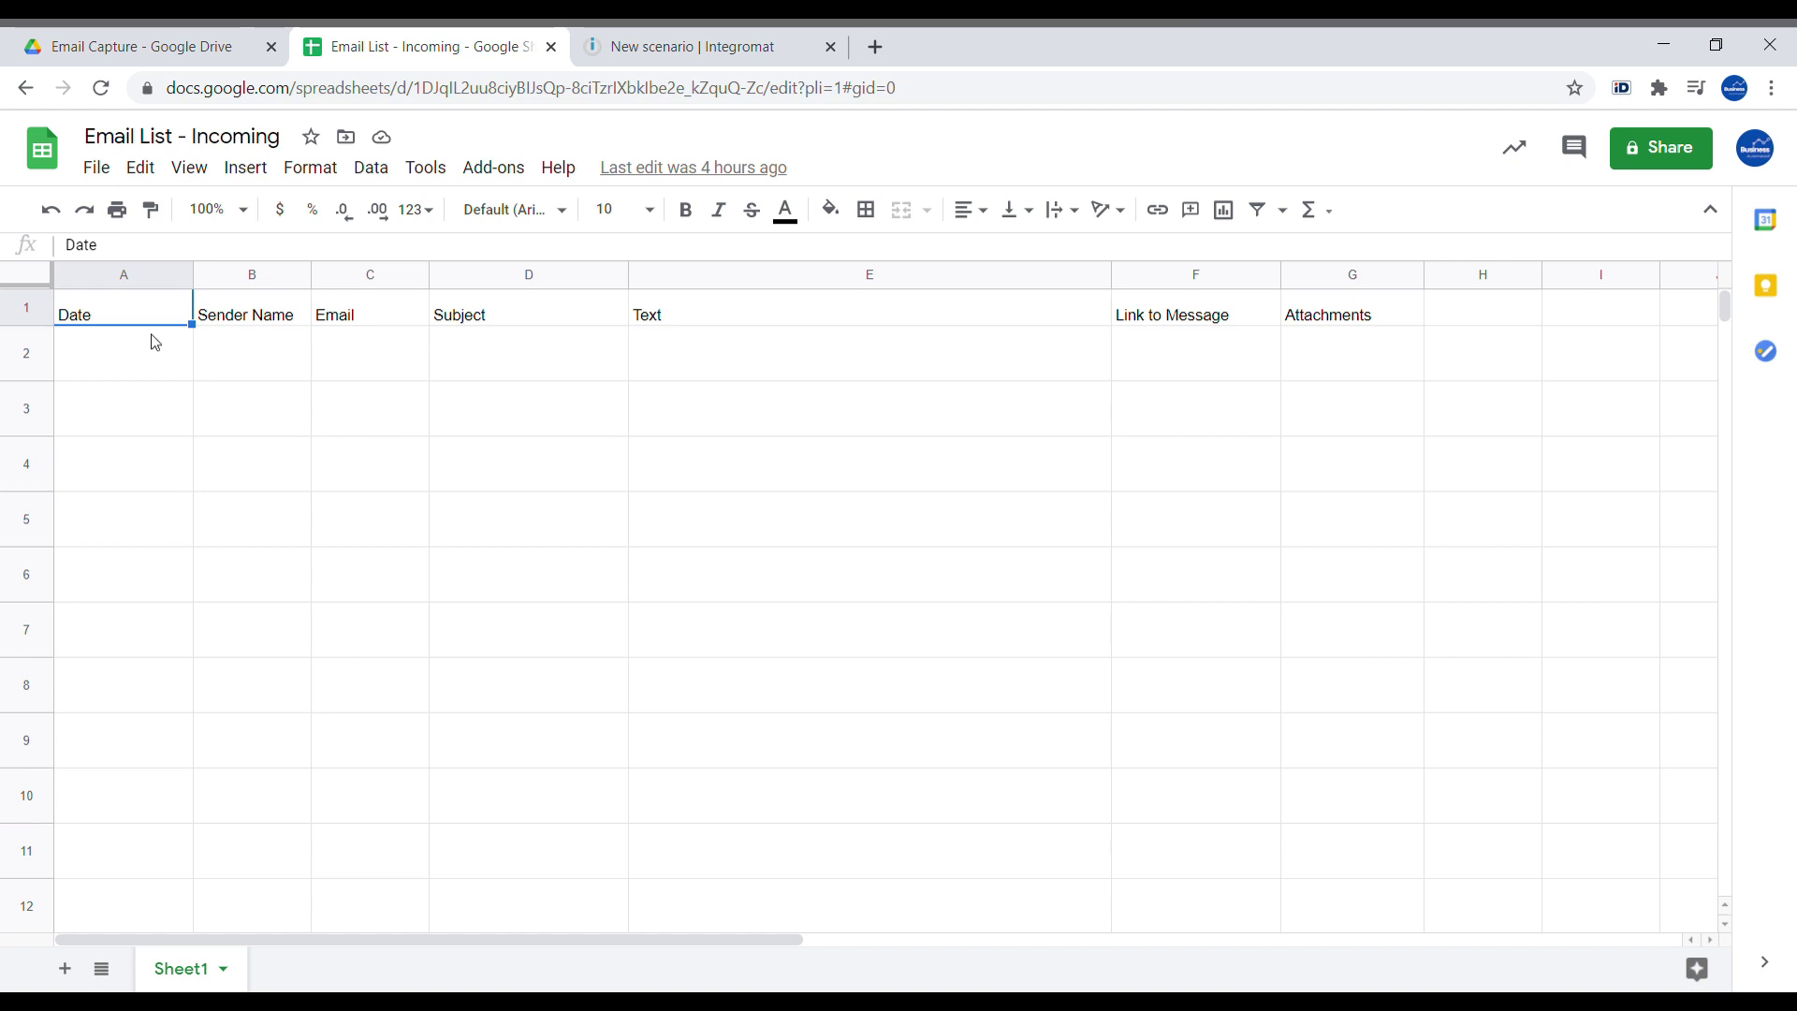
# Review the sheet's headers: Sender Name, Email, Subject, Text, Link to Message and Attachments
pyautogui.click(278, 314)
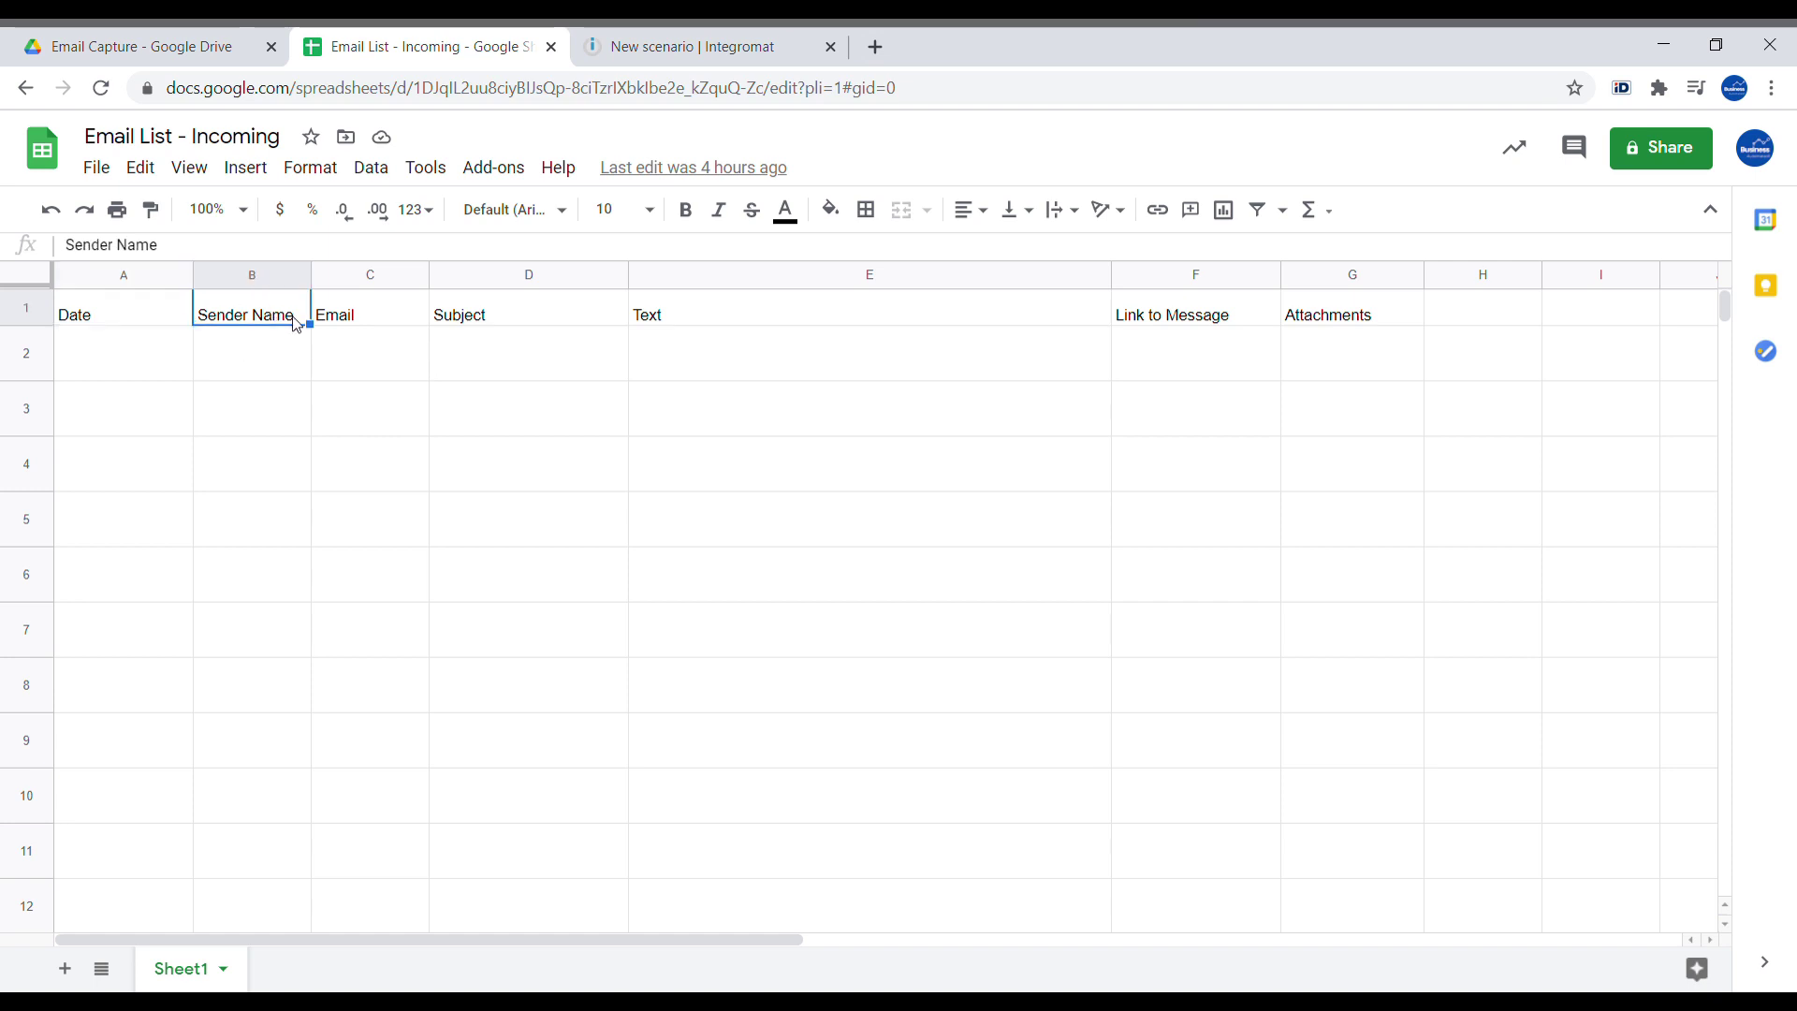
pyautogui.click(404, 319)
pyautogui.click(539, 322)
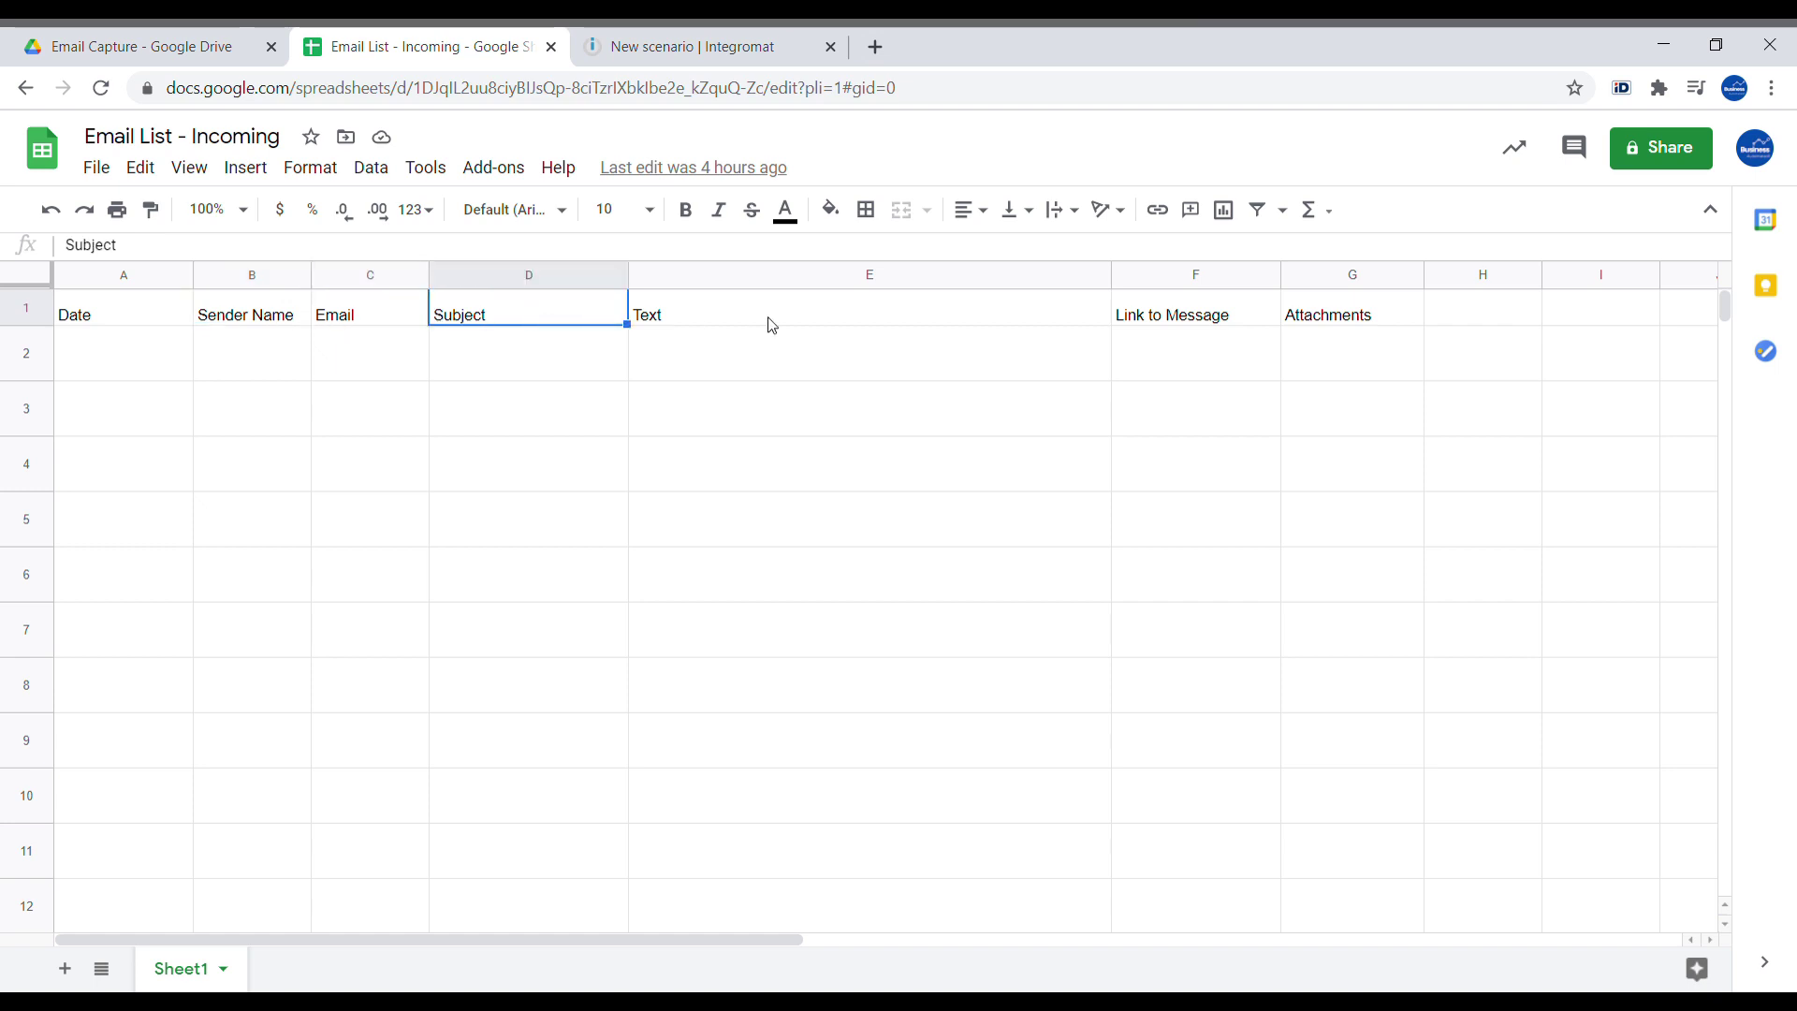
pyautogui.click(708, 326)
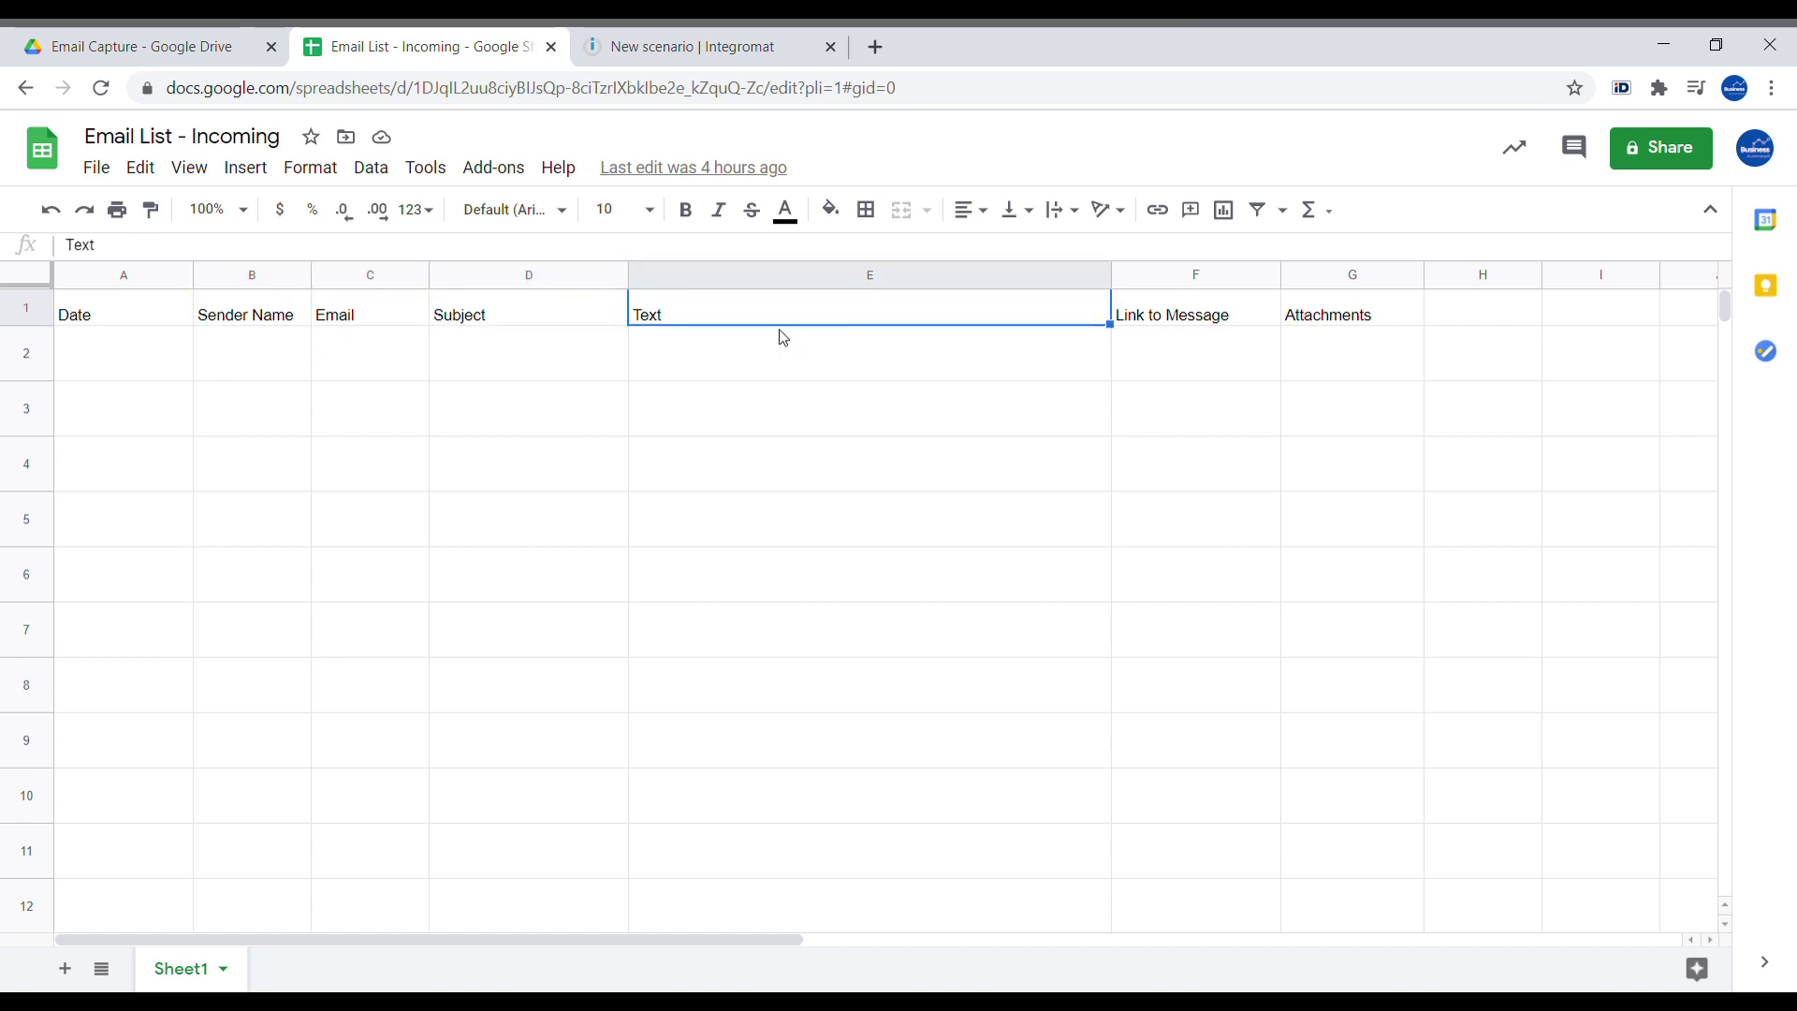
pyautogui.click(1181, 325)
pyautogui.click(1195, 360)
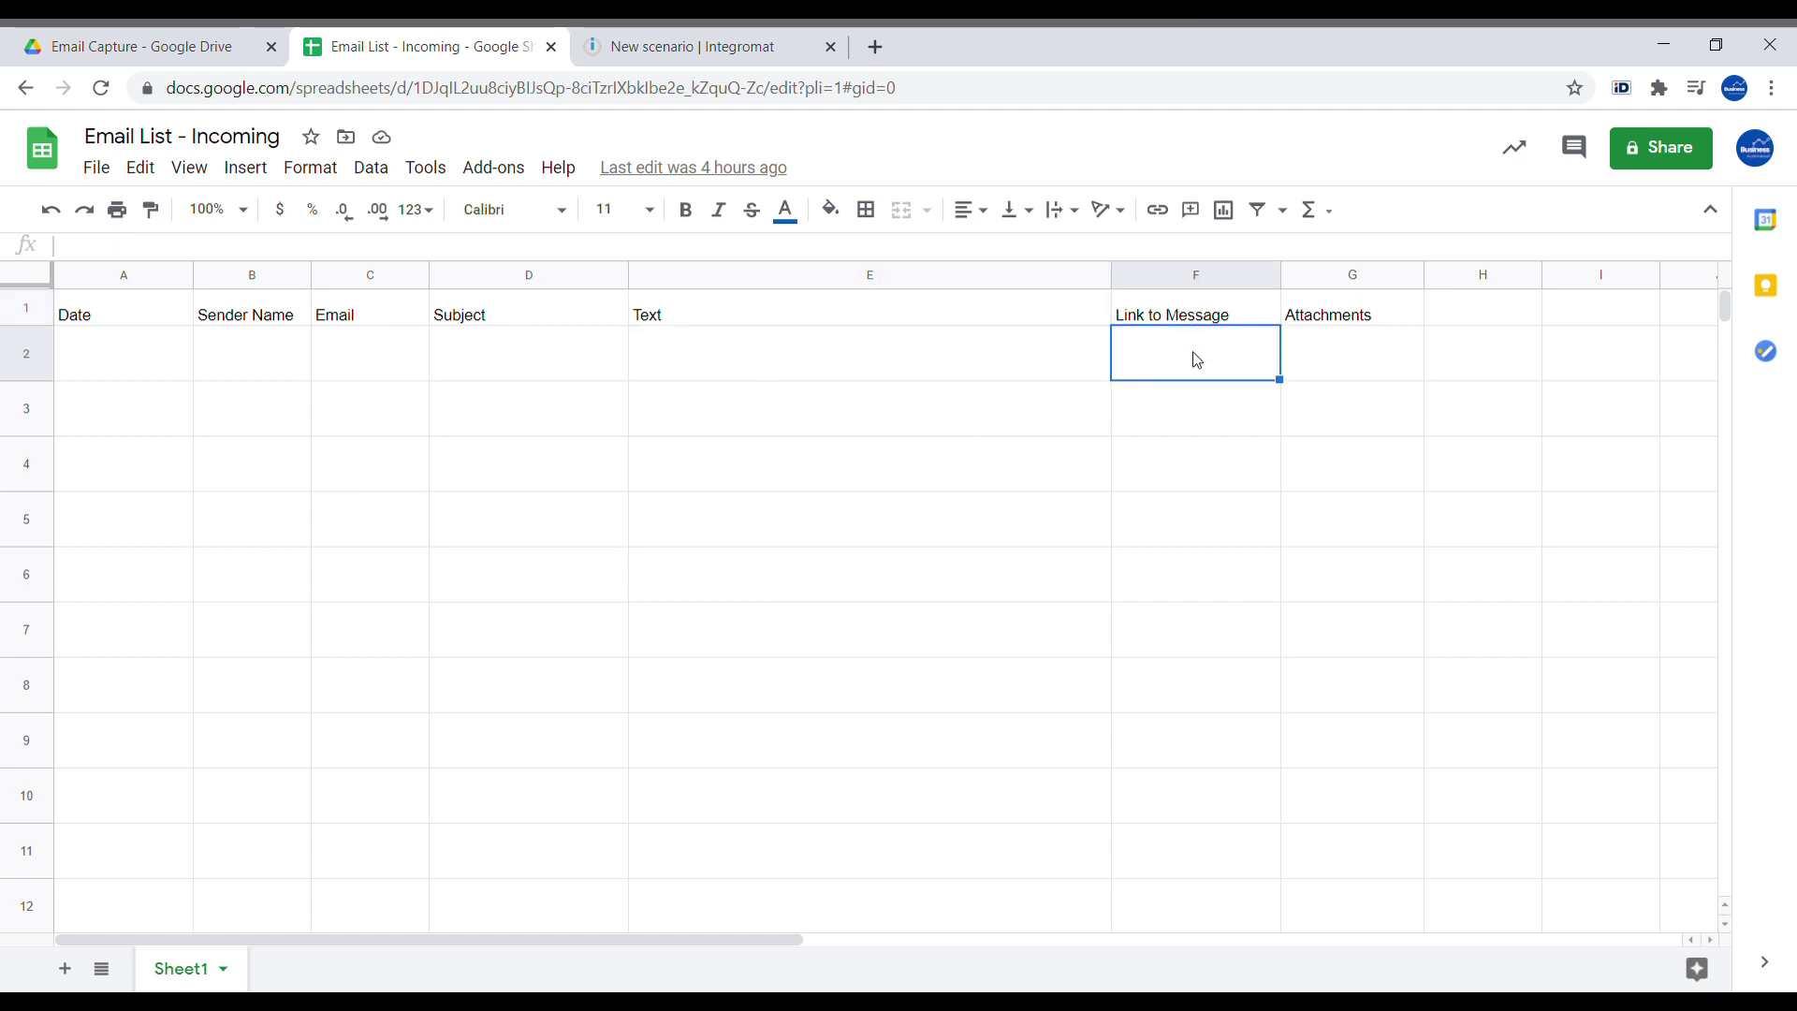
pyautogui.click(1216, 322)
pyautogui.click(1178, 373)
pyautogui.click(1376, 313)
pyautogui.click(1361, 363)
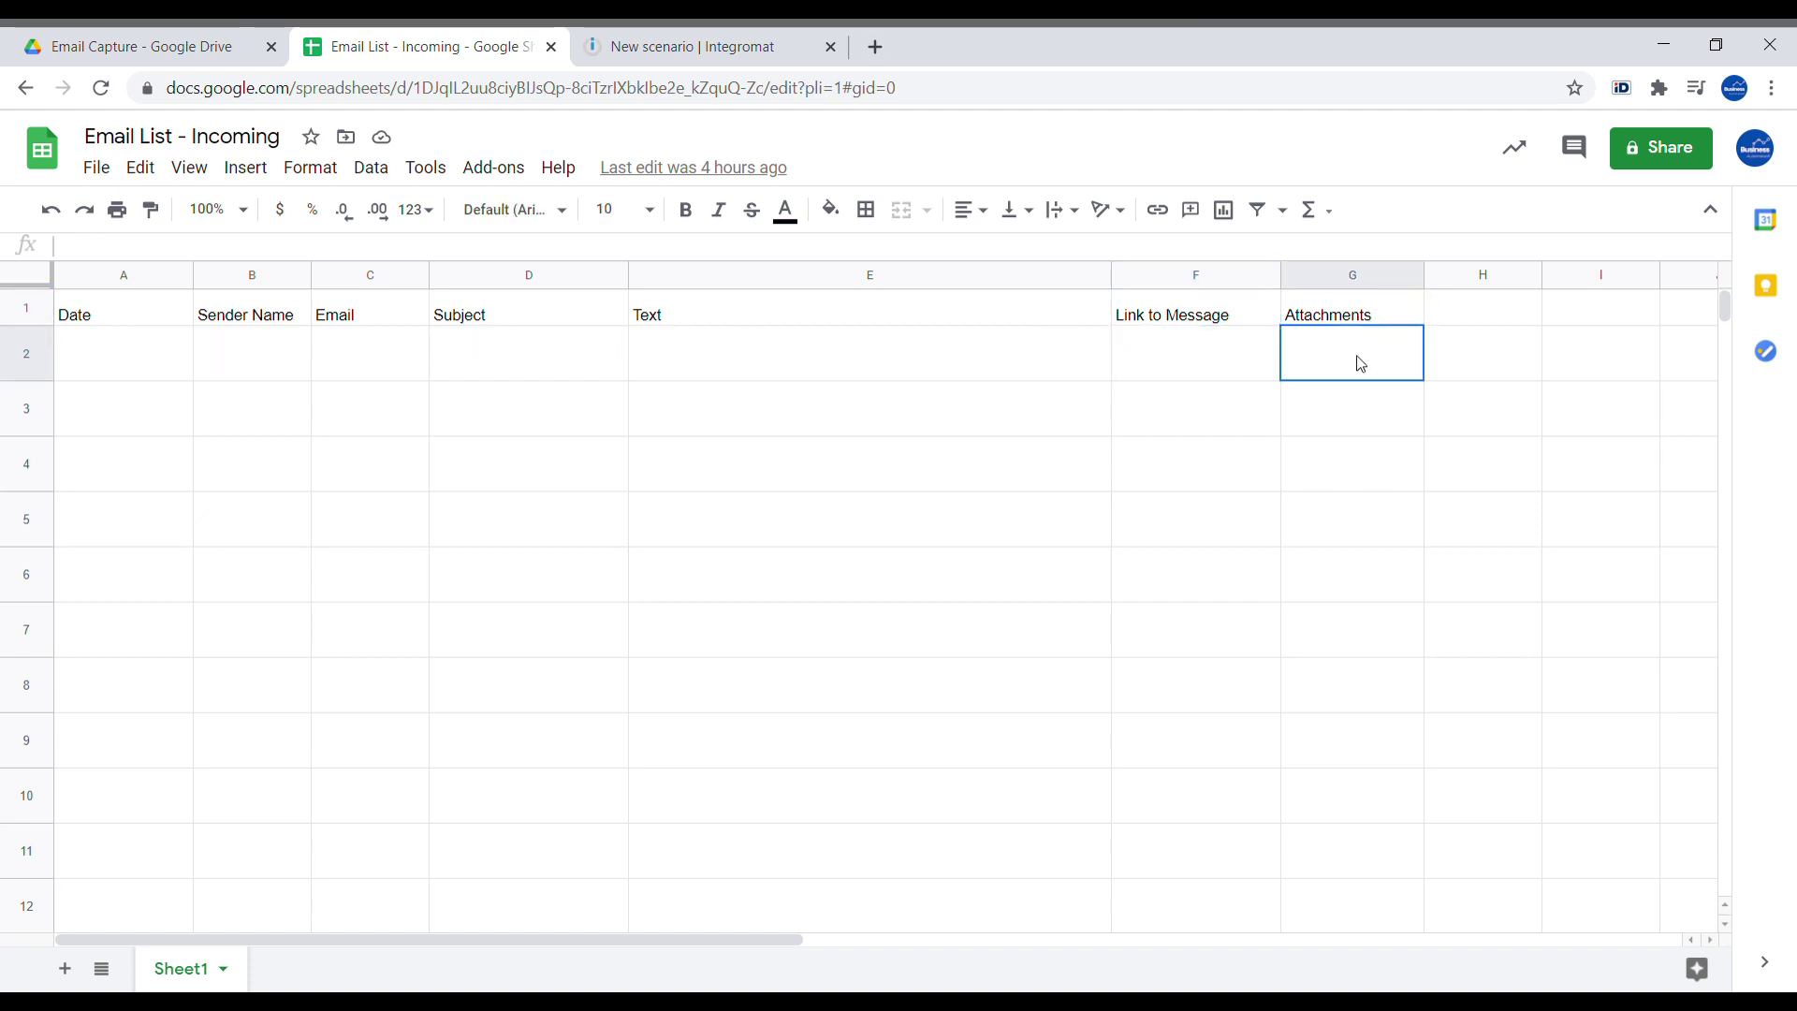
pyautogui.moveTo(1355, 322); pyautogui.dragTo(1357, 390)
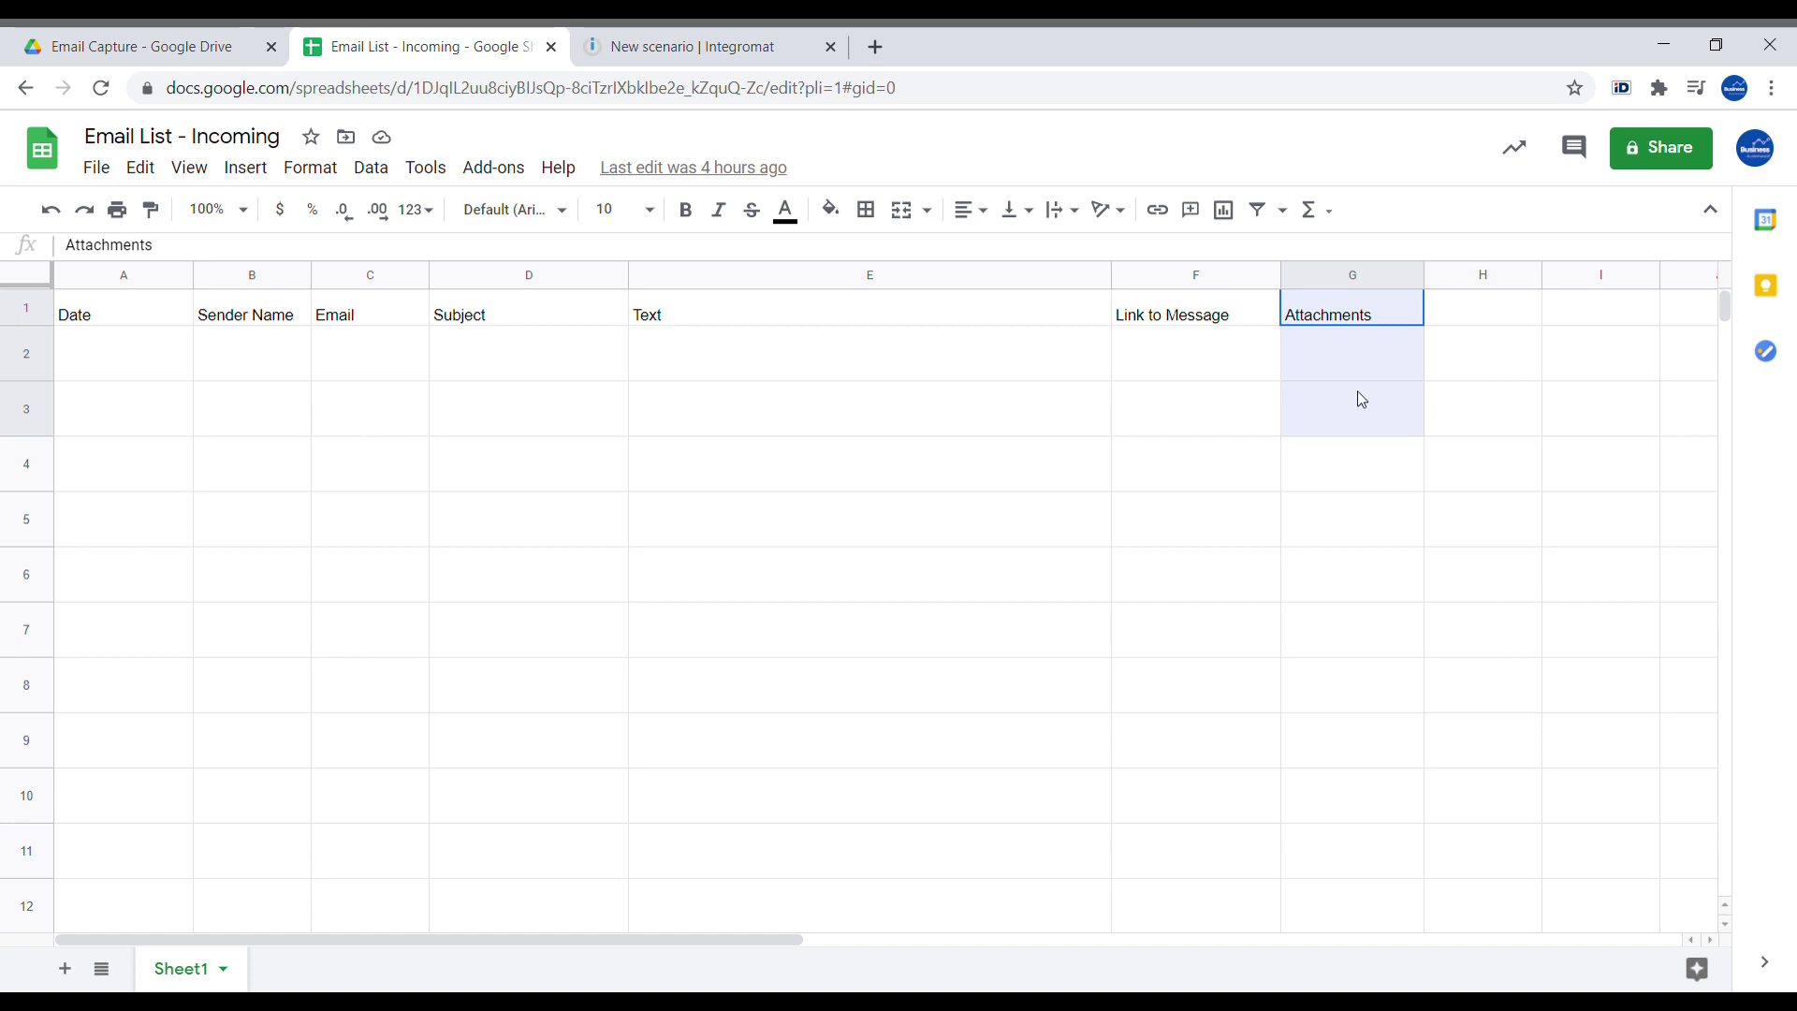
pyautogui.click(1349, 357)
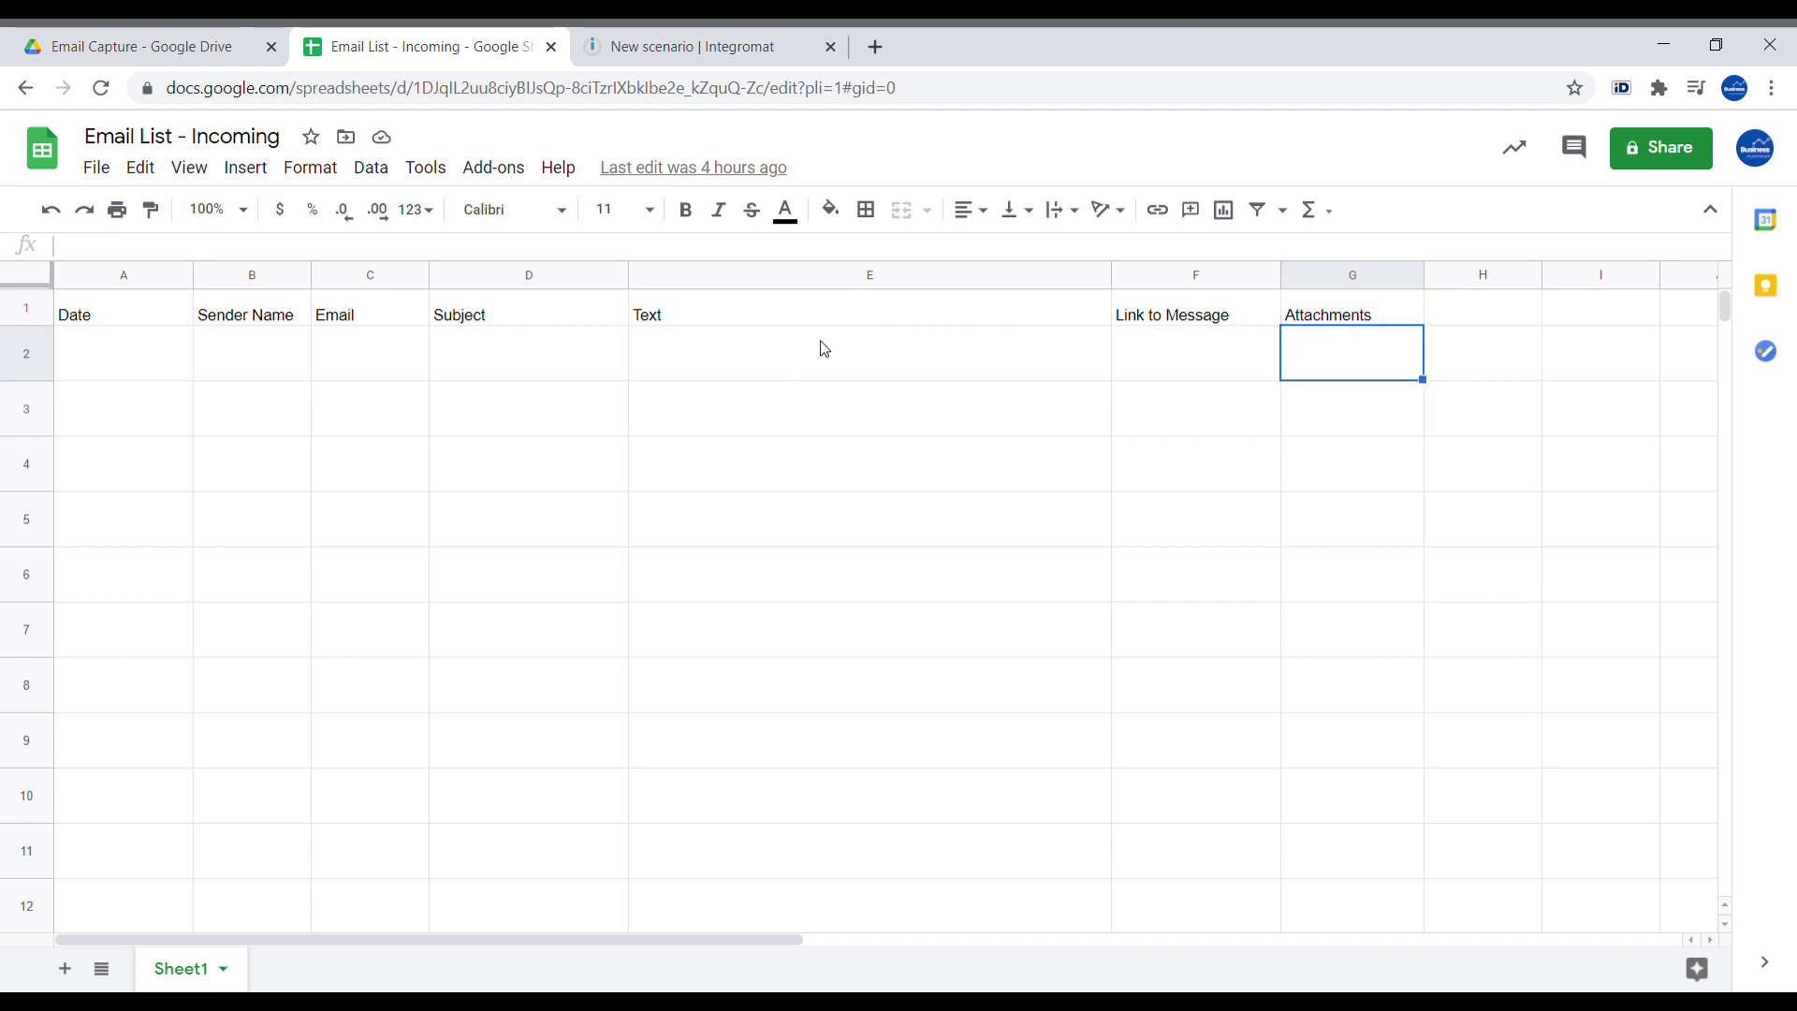
# Format the whole Date column (A) as Date time, then go to the Integromat tab
pyautogui.click(106, 364)
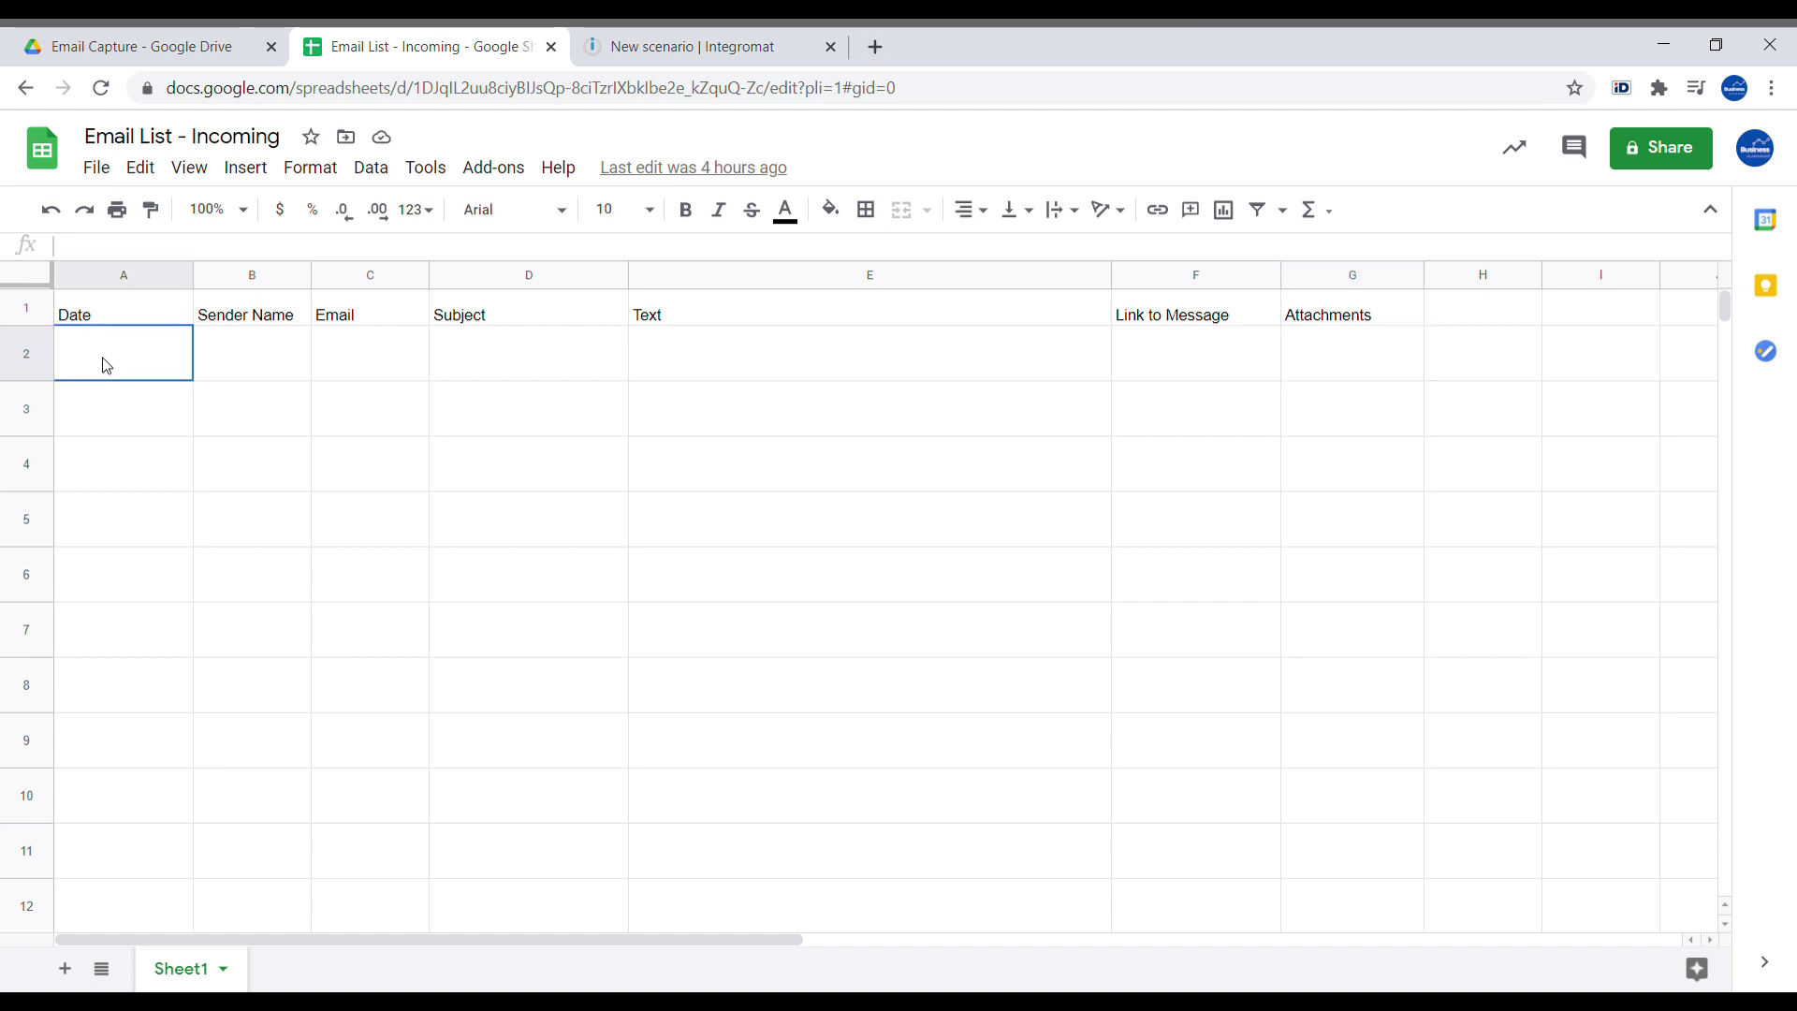
pyautogui.moveTo(106, 365); pyautogui.dragTo(116, 690)
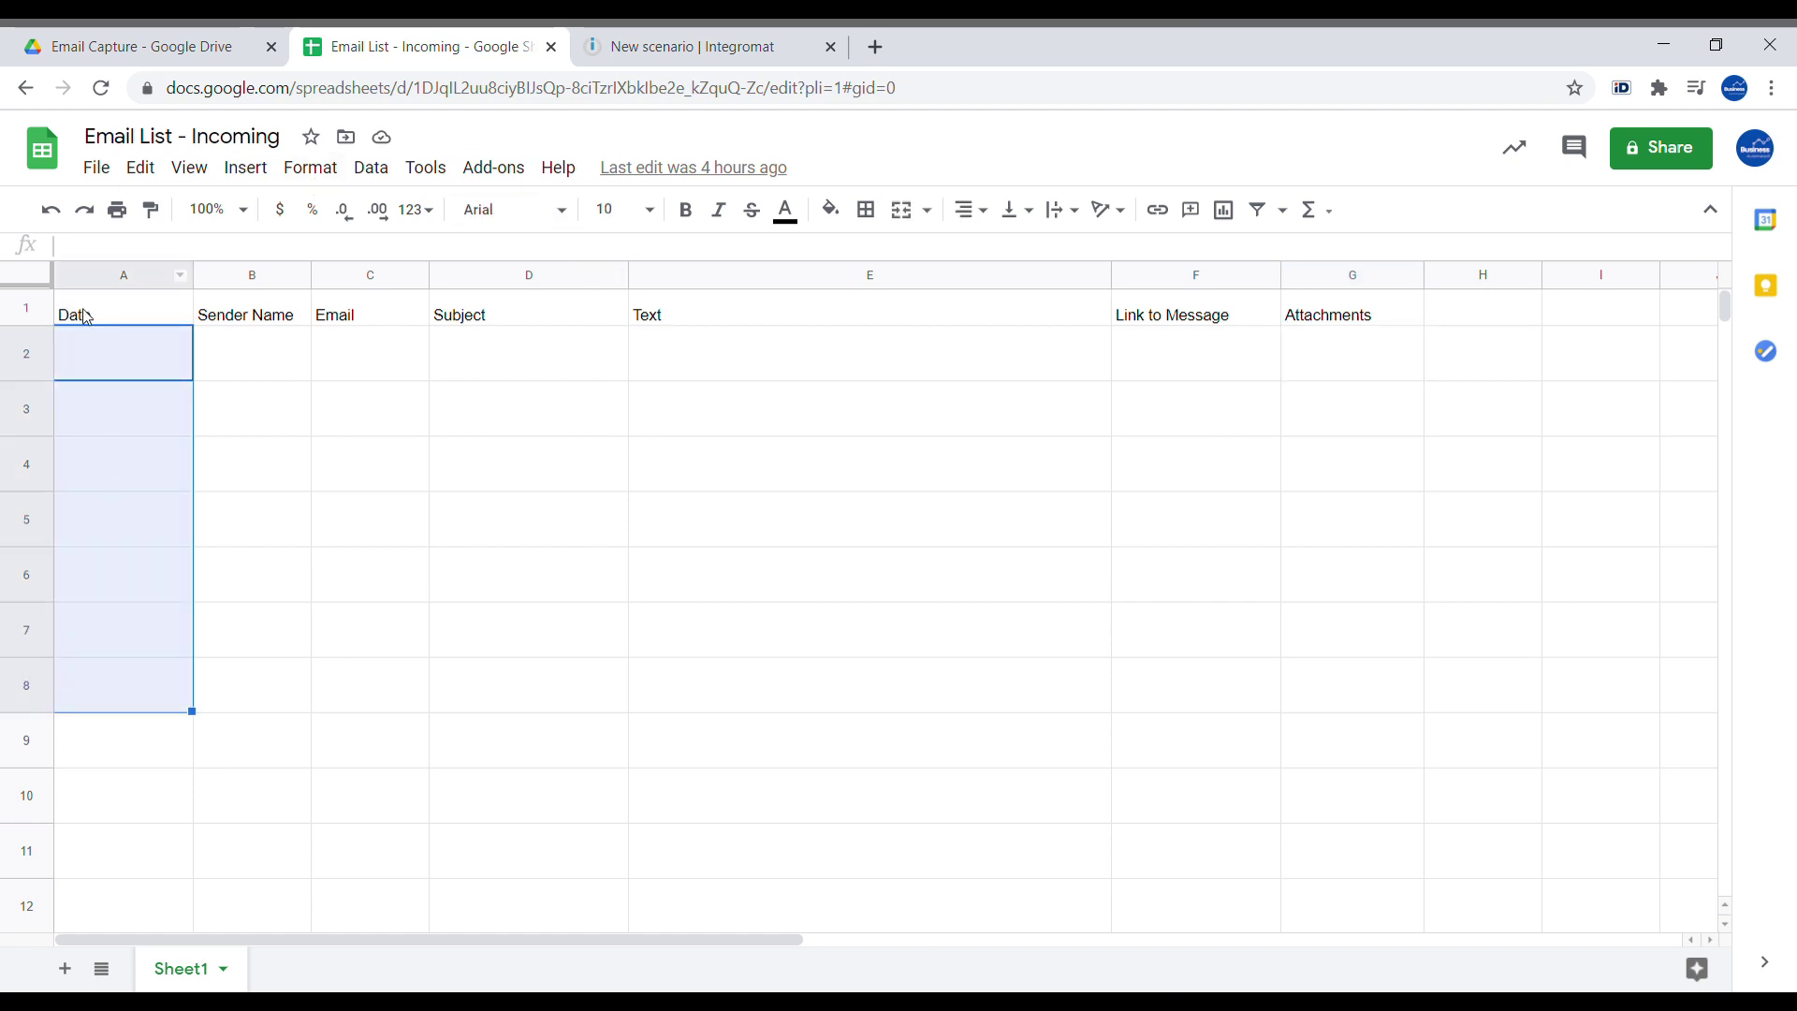
pyautogui.click(135, 280)
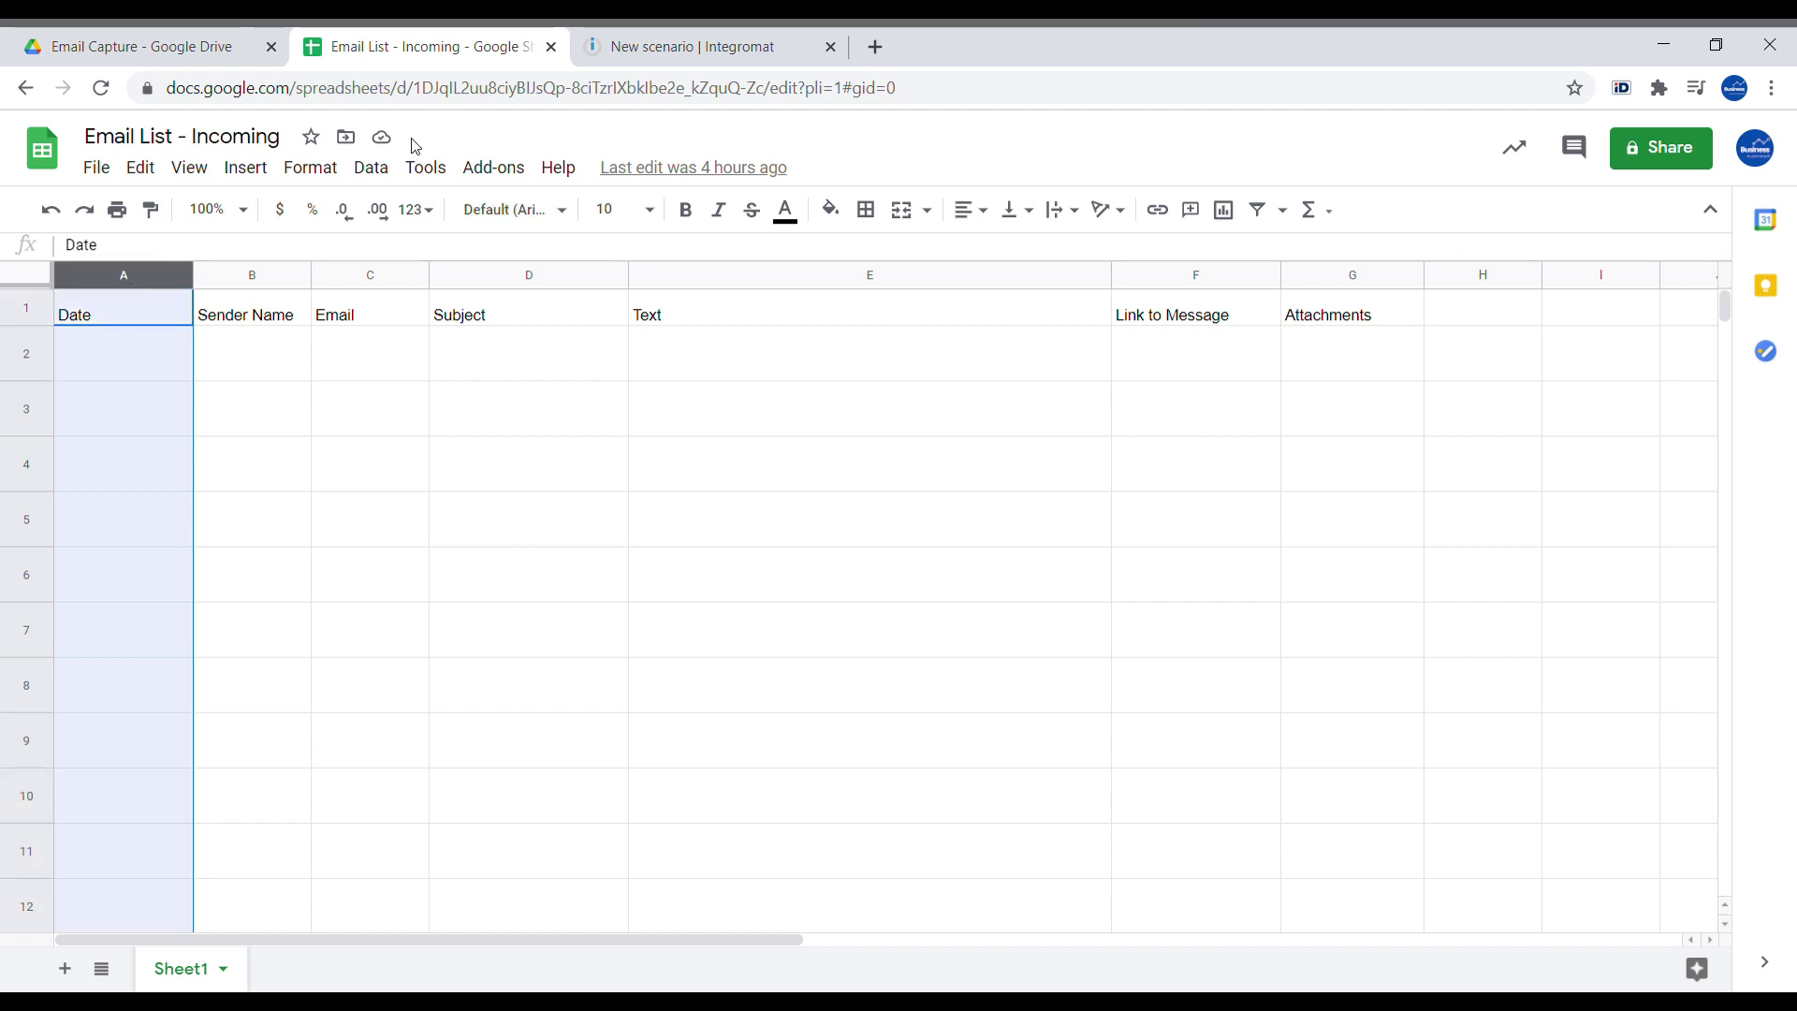
pyautogui.click(371, 168)
pyautogui.moveTo(300, 166)
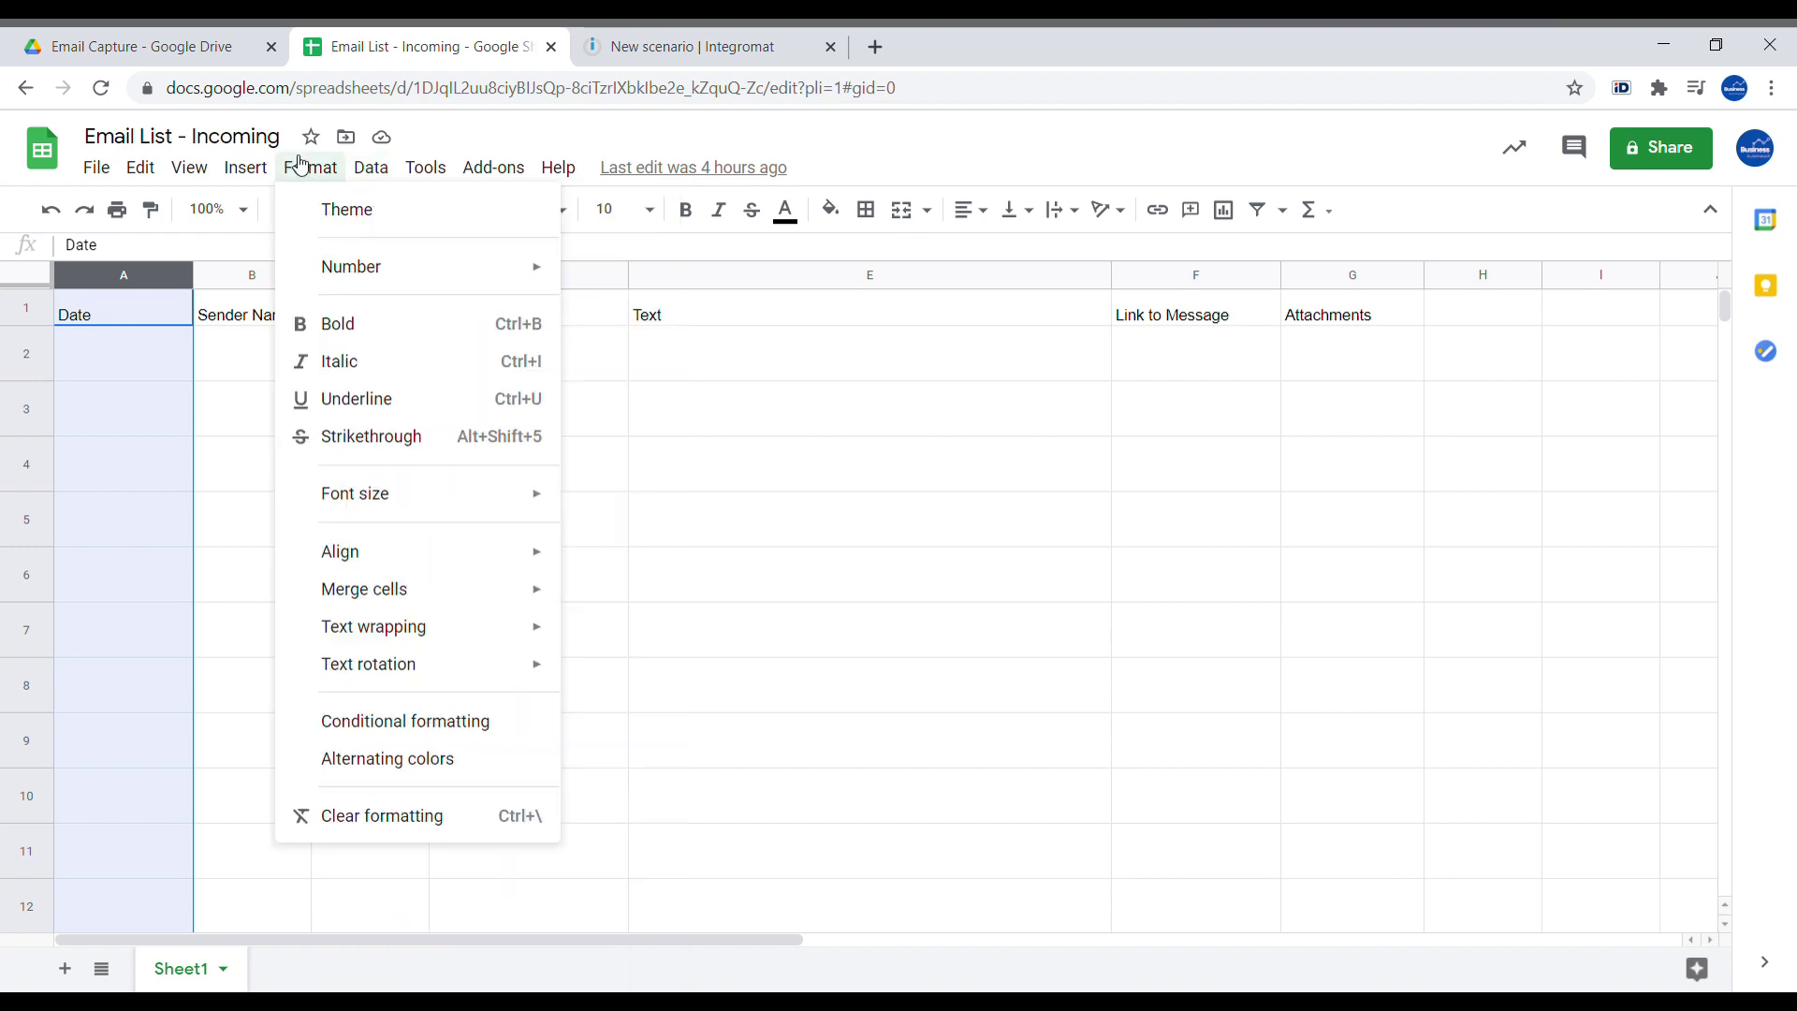
pyautogui.moveTo(385, 266)
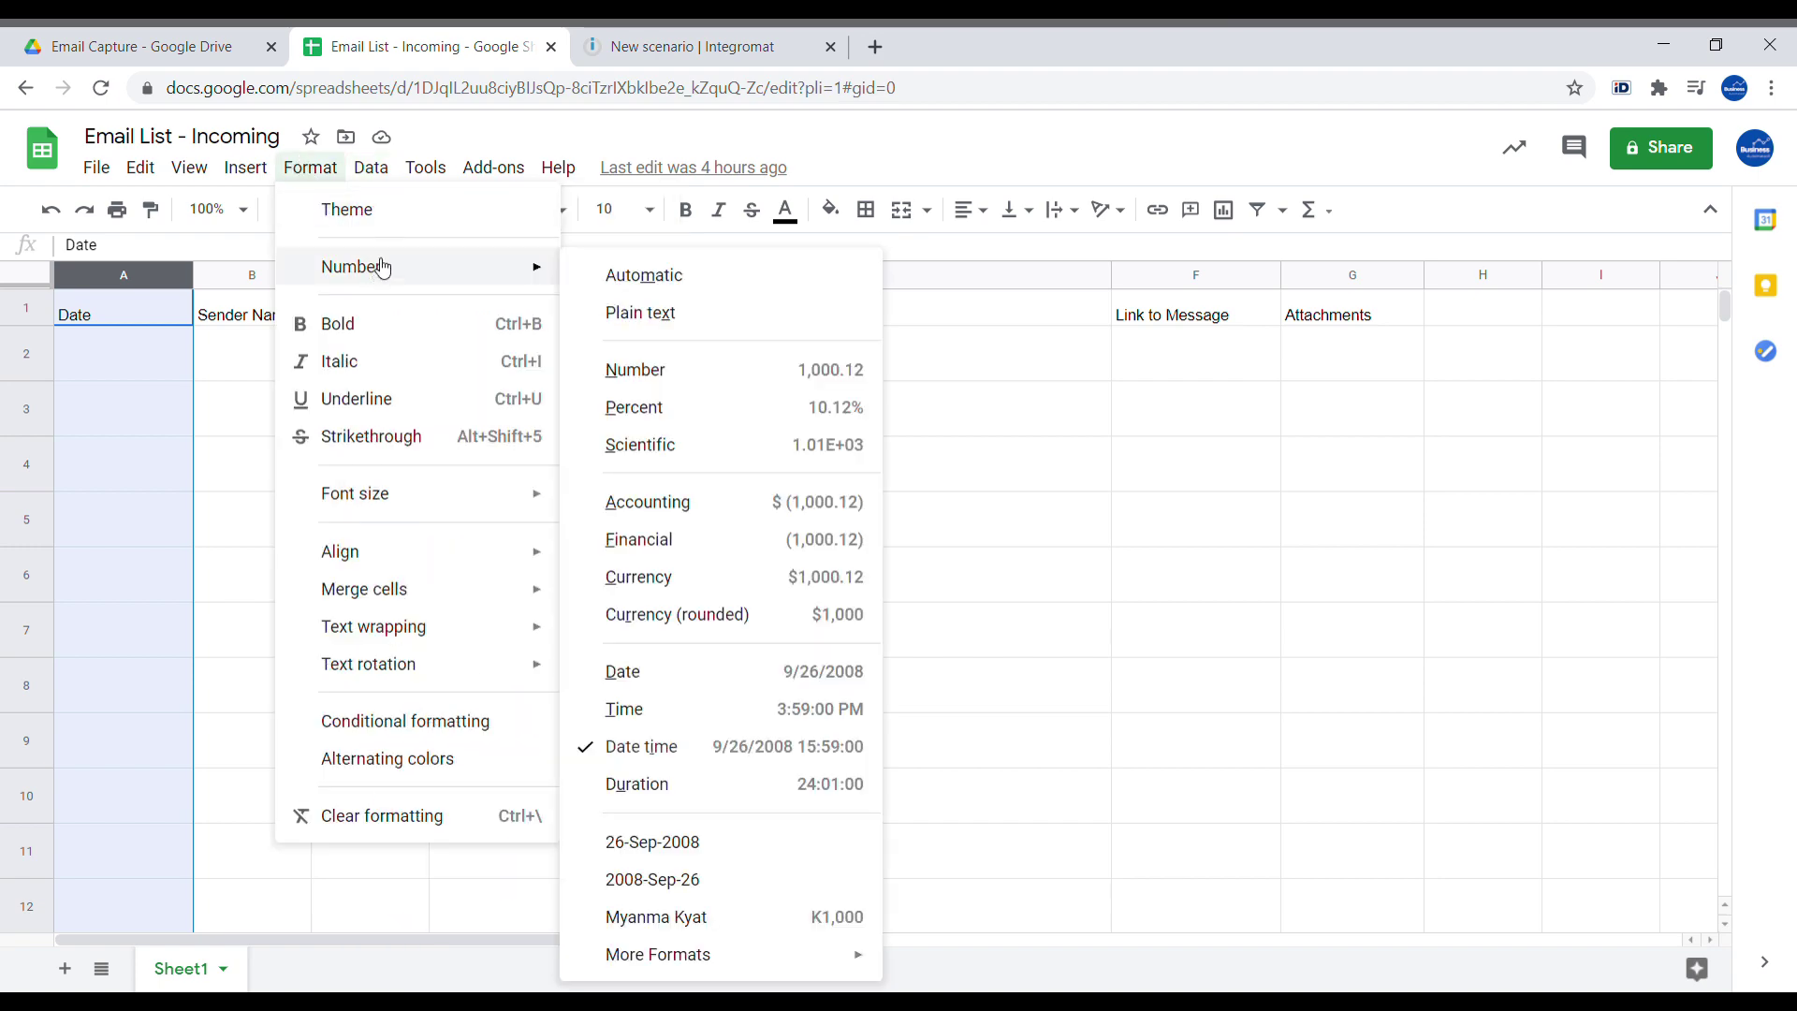
pyautogui.click(802, 755)
pyautogui.click(684, 45)
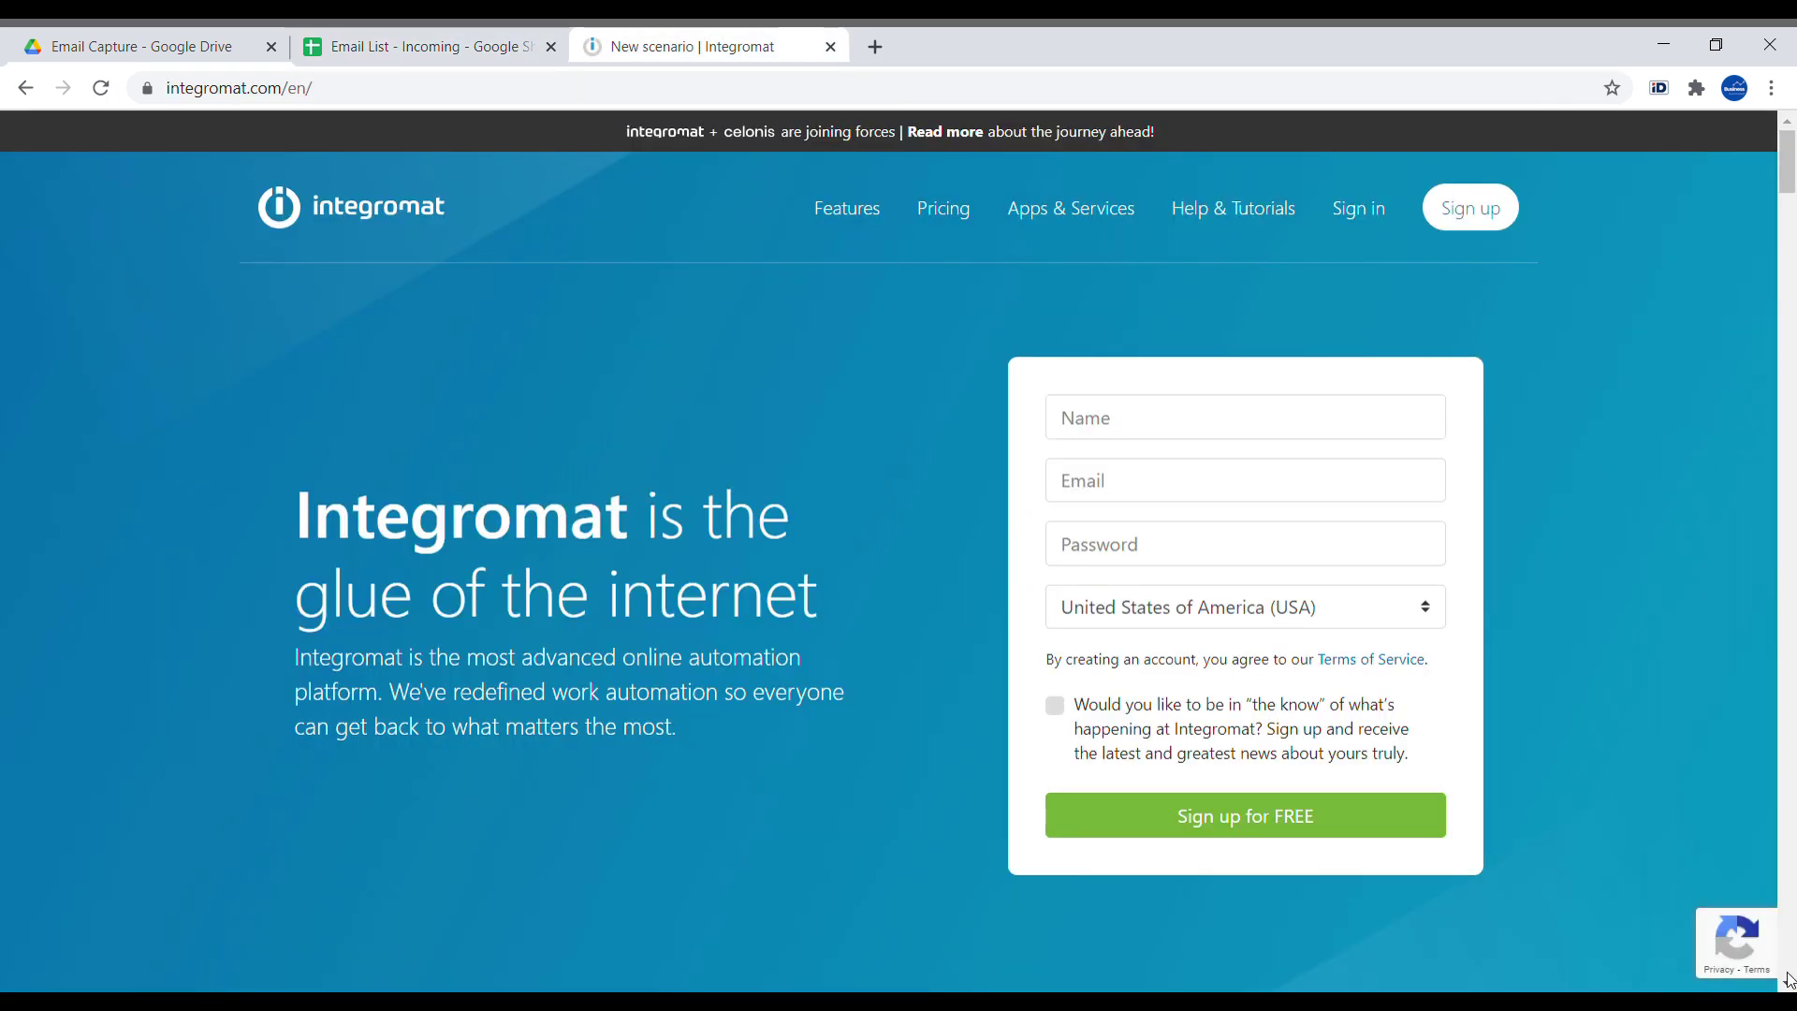
# Scroll down the Integromat homepage to reach the services picker for a new scenario
pyautogui.scroll(-10, 1787, 978)
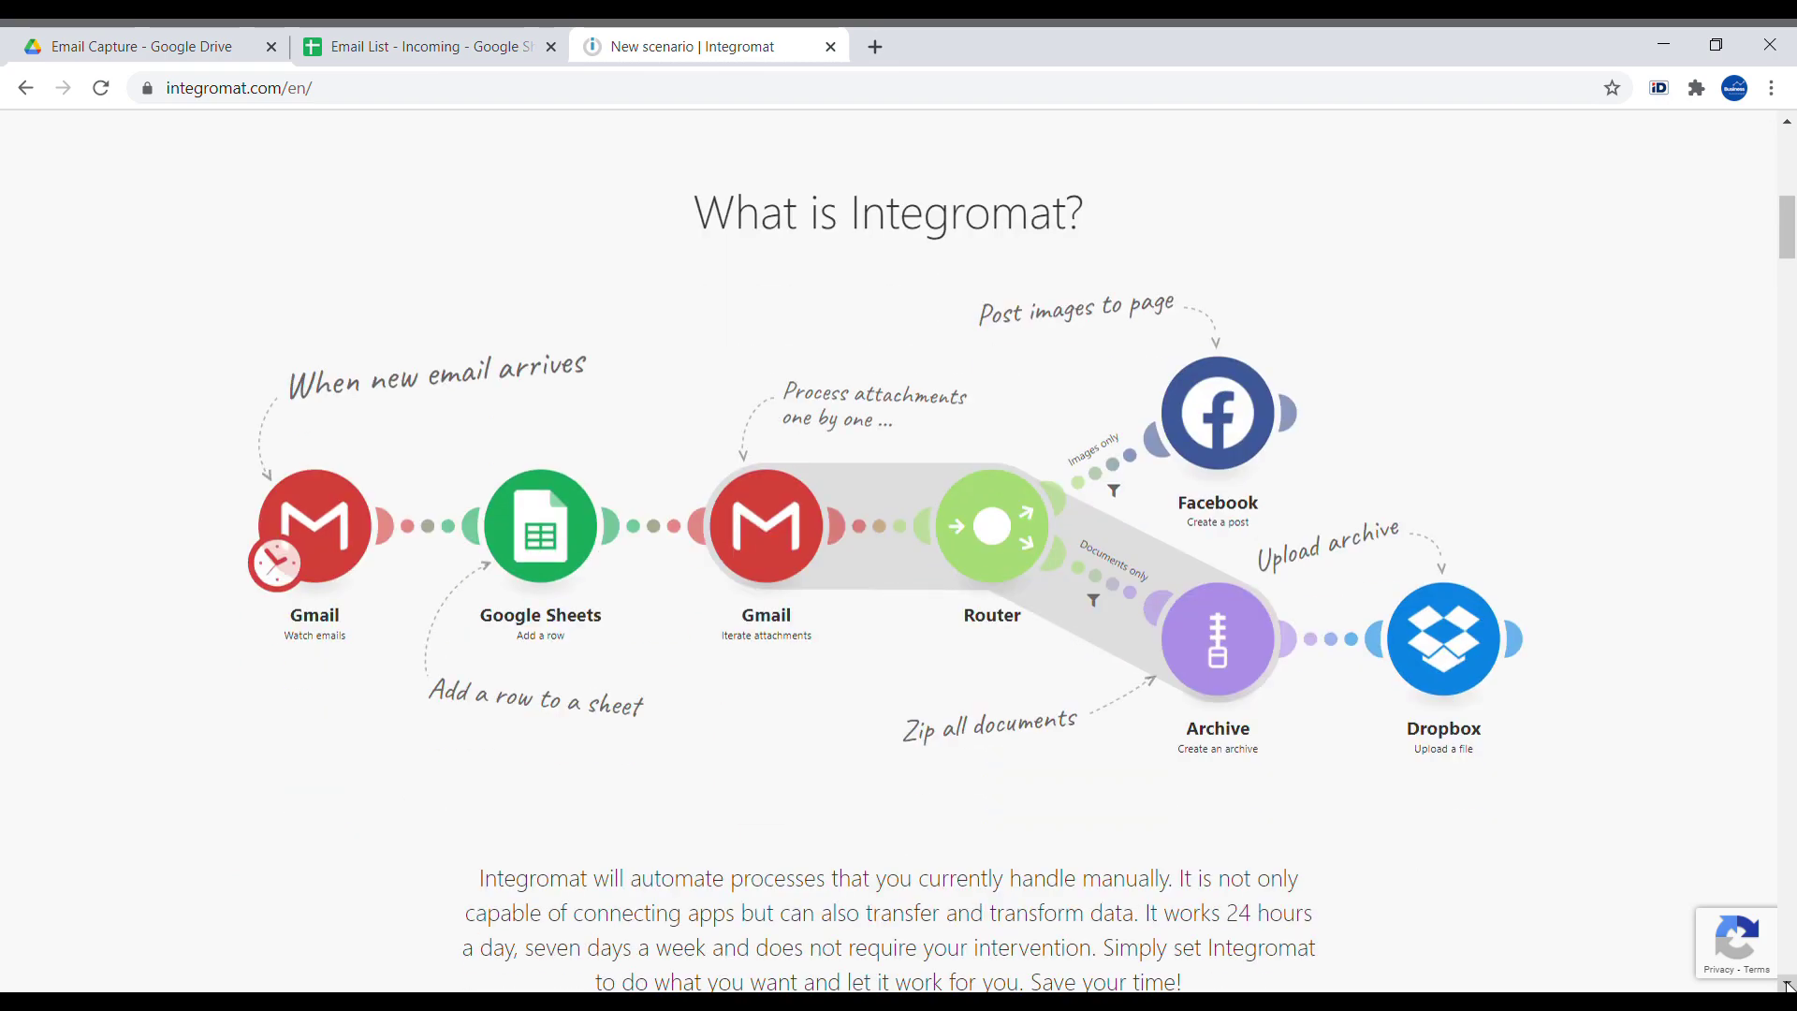
pyautogui.scroll(-12, 1787, 984)
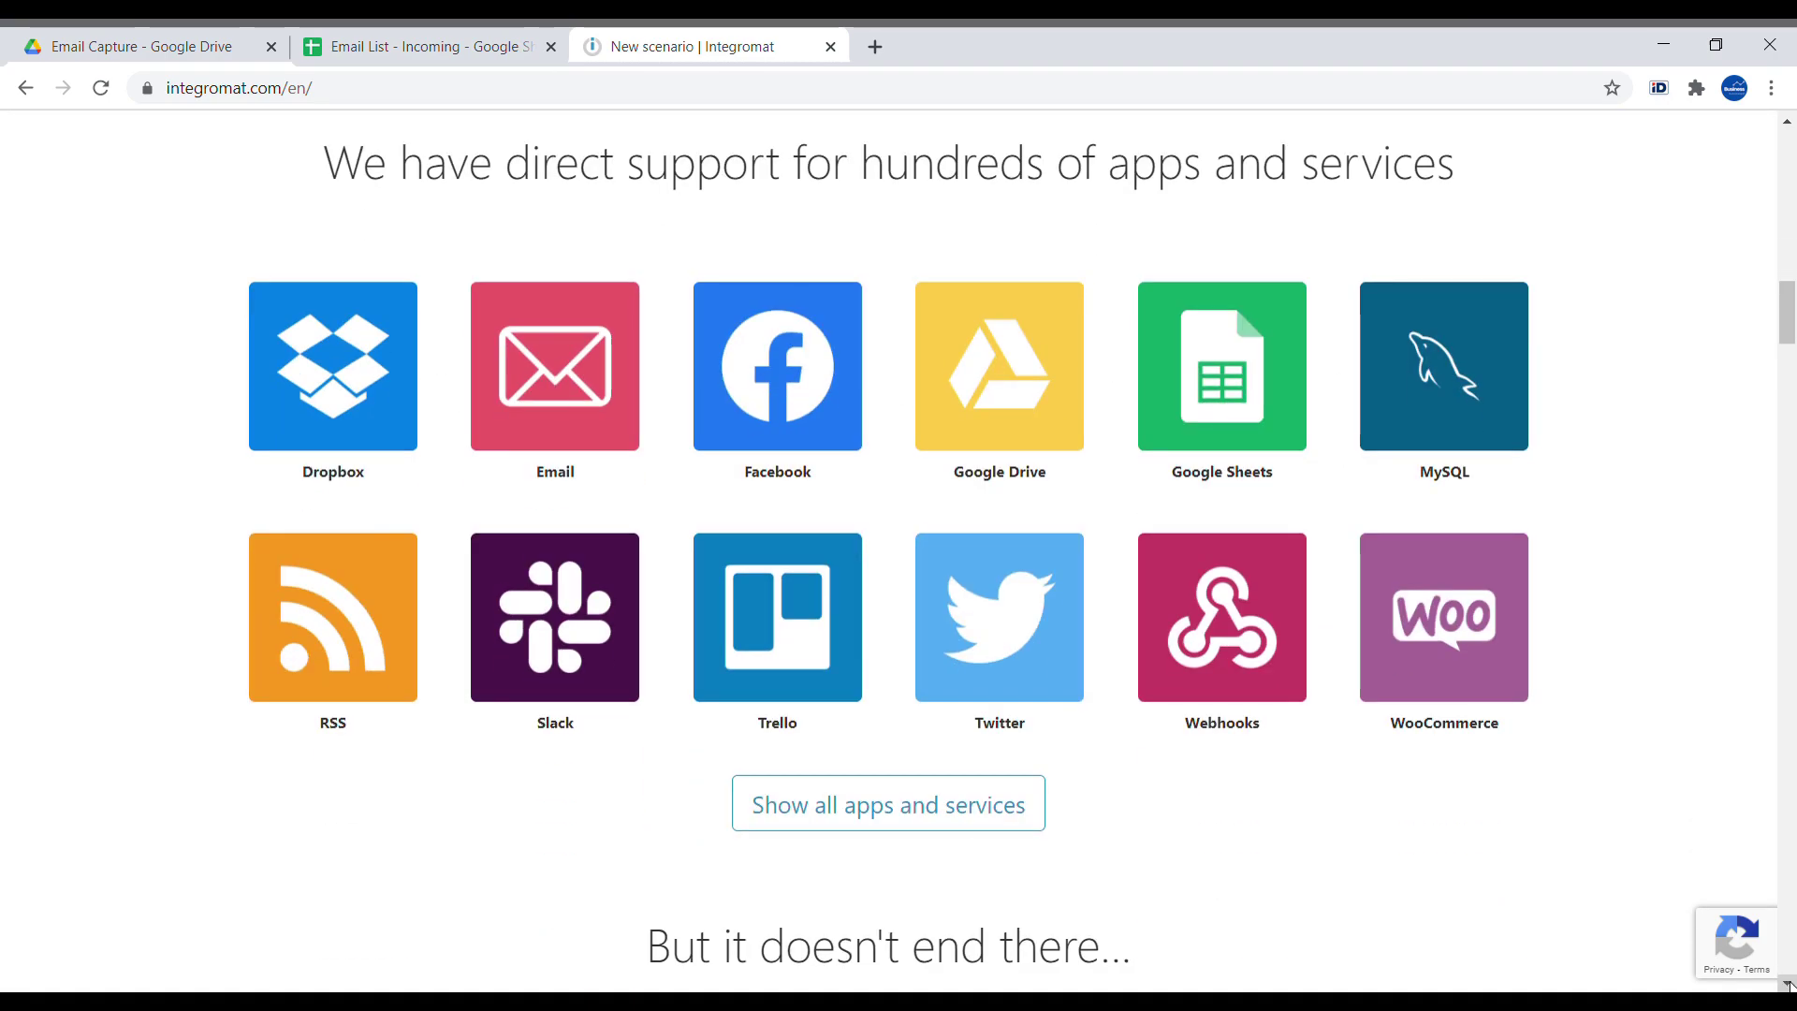
pyautogui.scroll(-8, 1787, 984)
pyautogui.scroll(-5, 1787, 985)
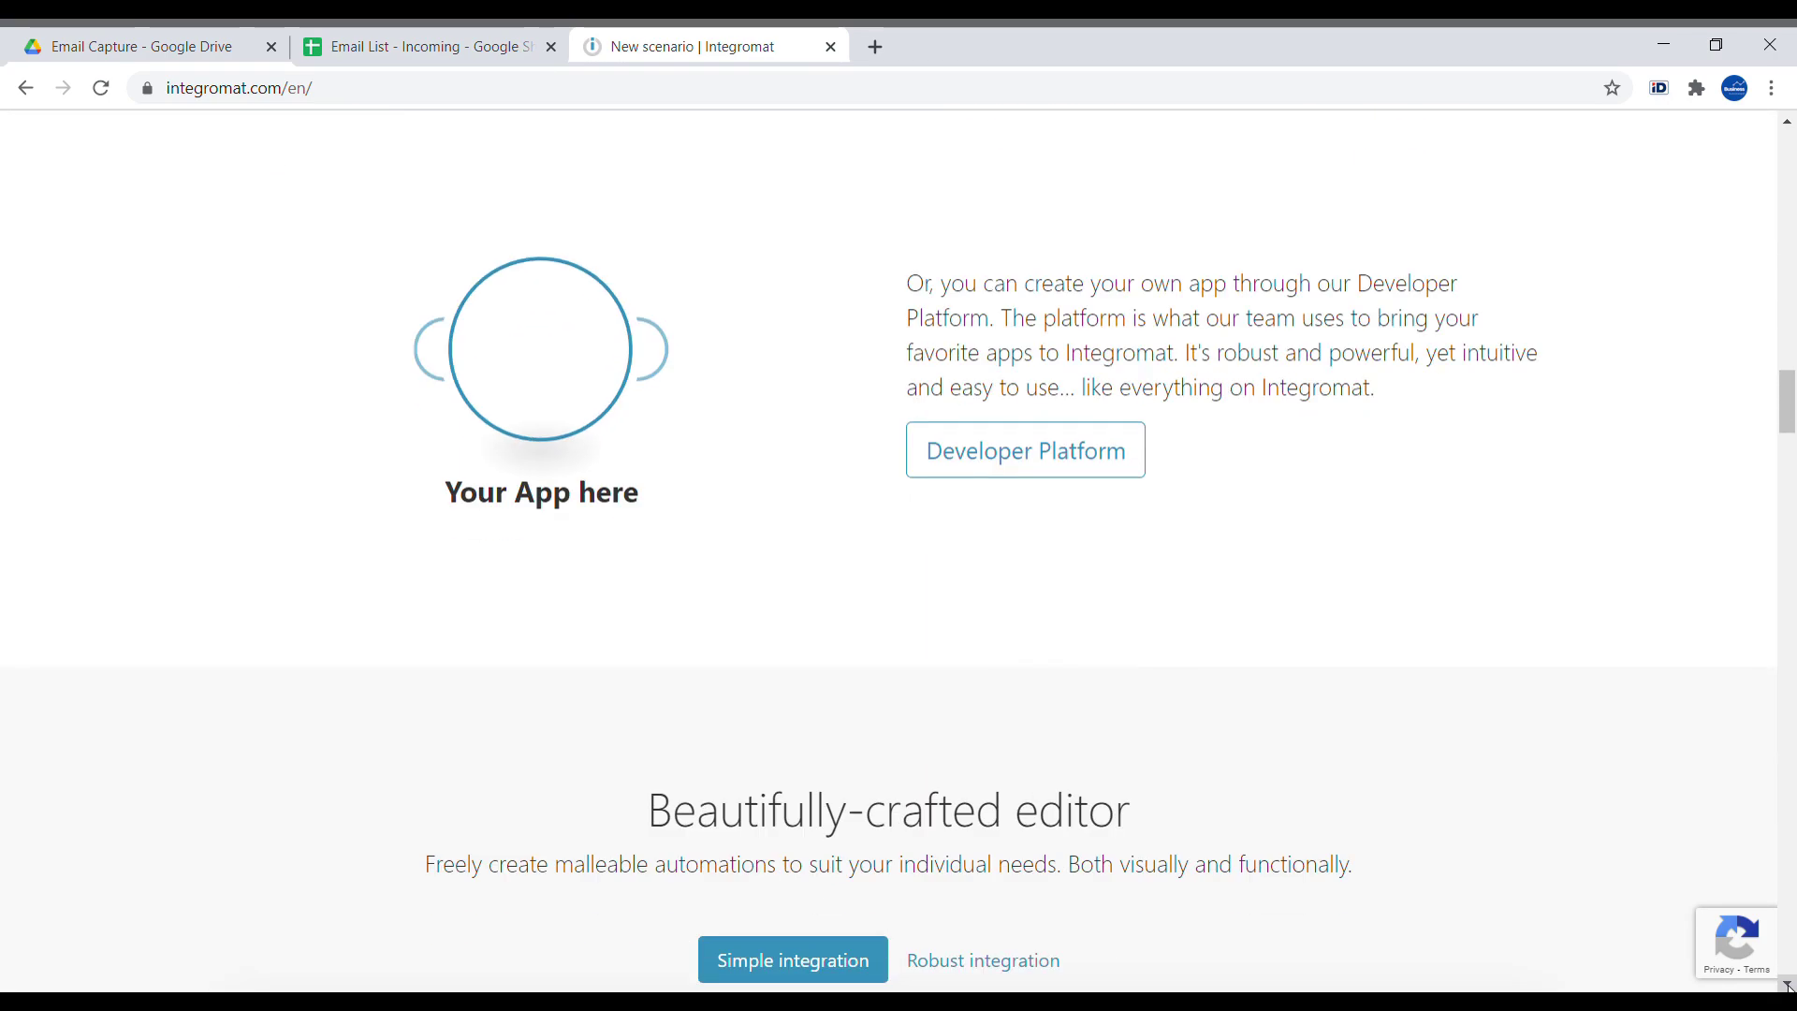
pyautogui.scroll(-7, 1787, 984)
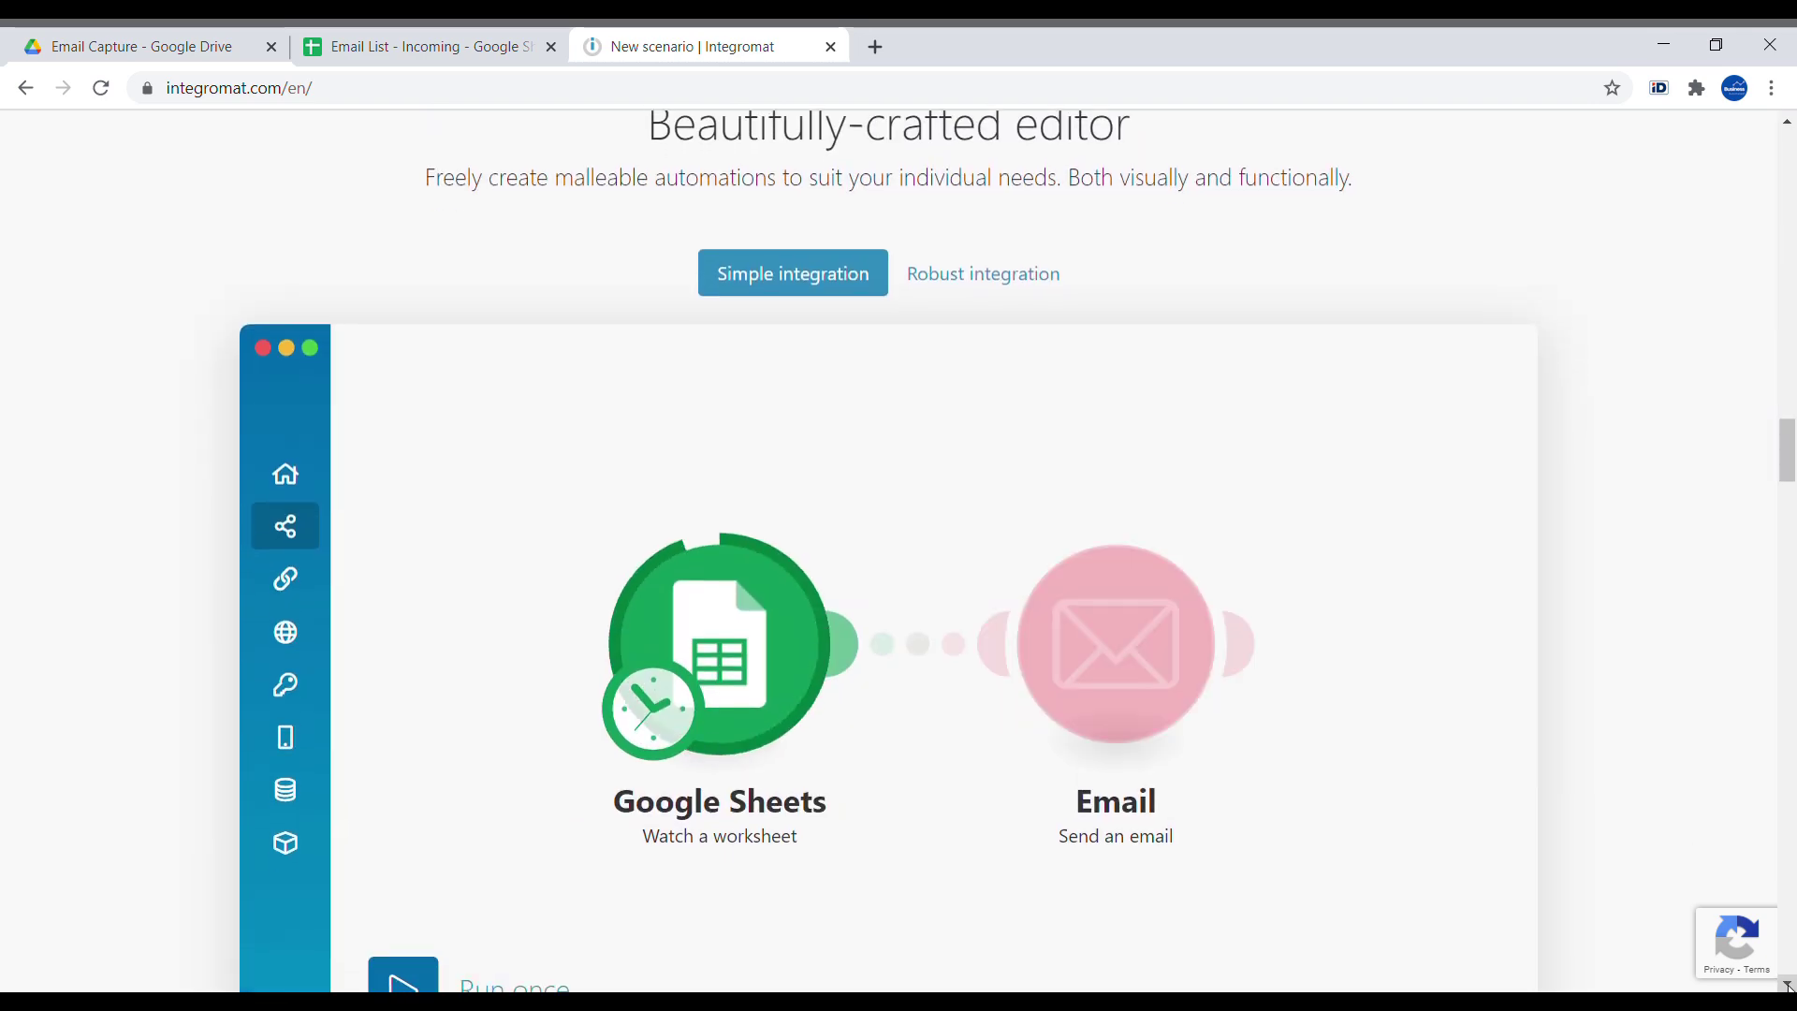
pyautogui.scroll(-13, 1788, 985)
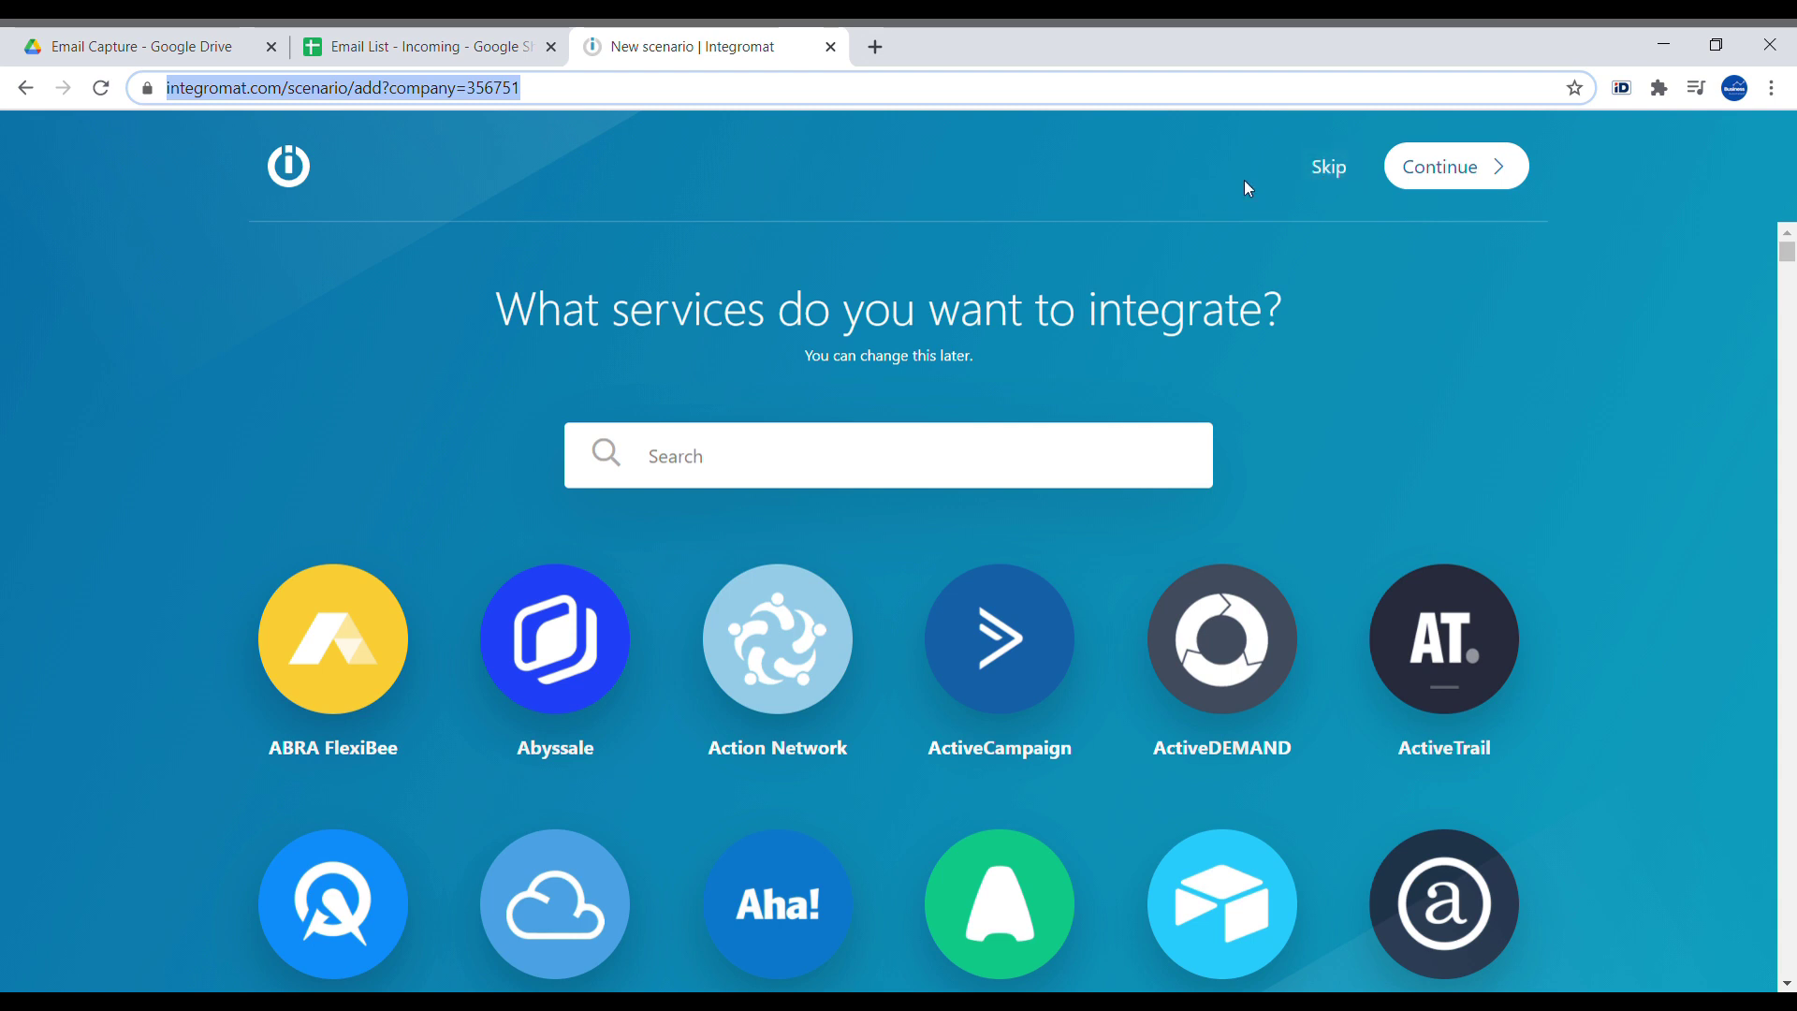
pyautogui.click(1344, 175)
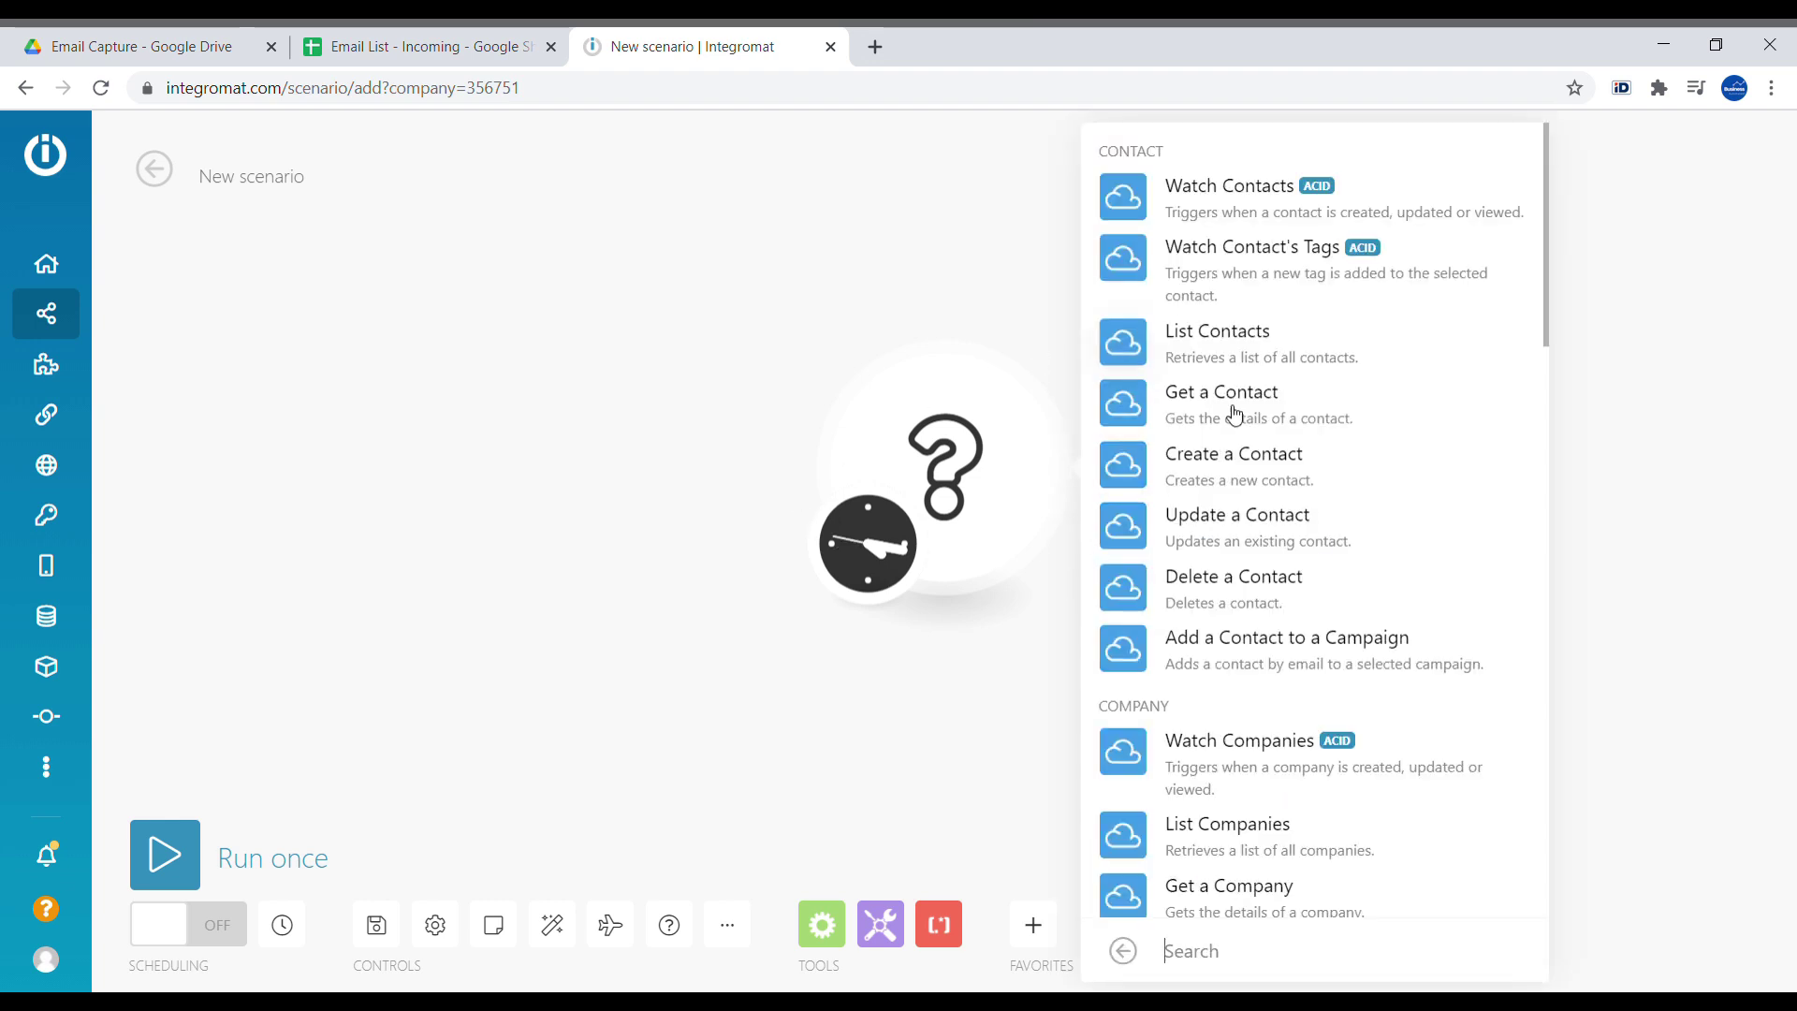
pyautogui.click(1124, 951)
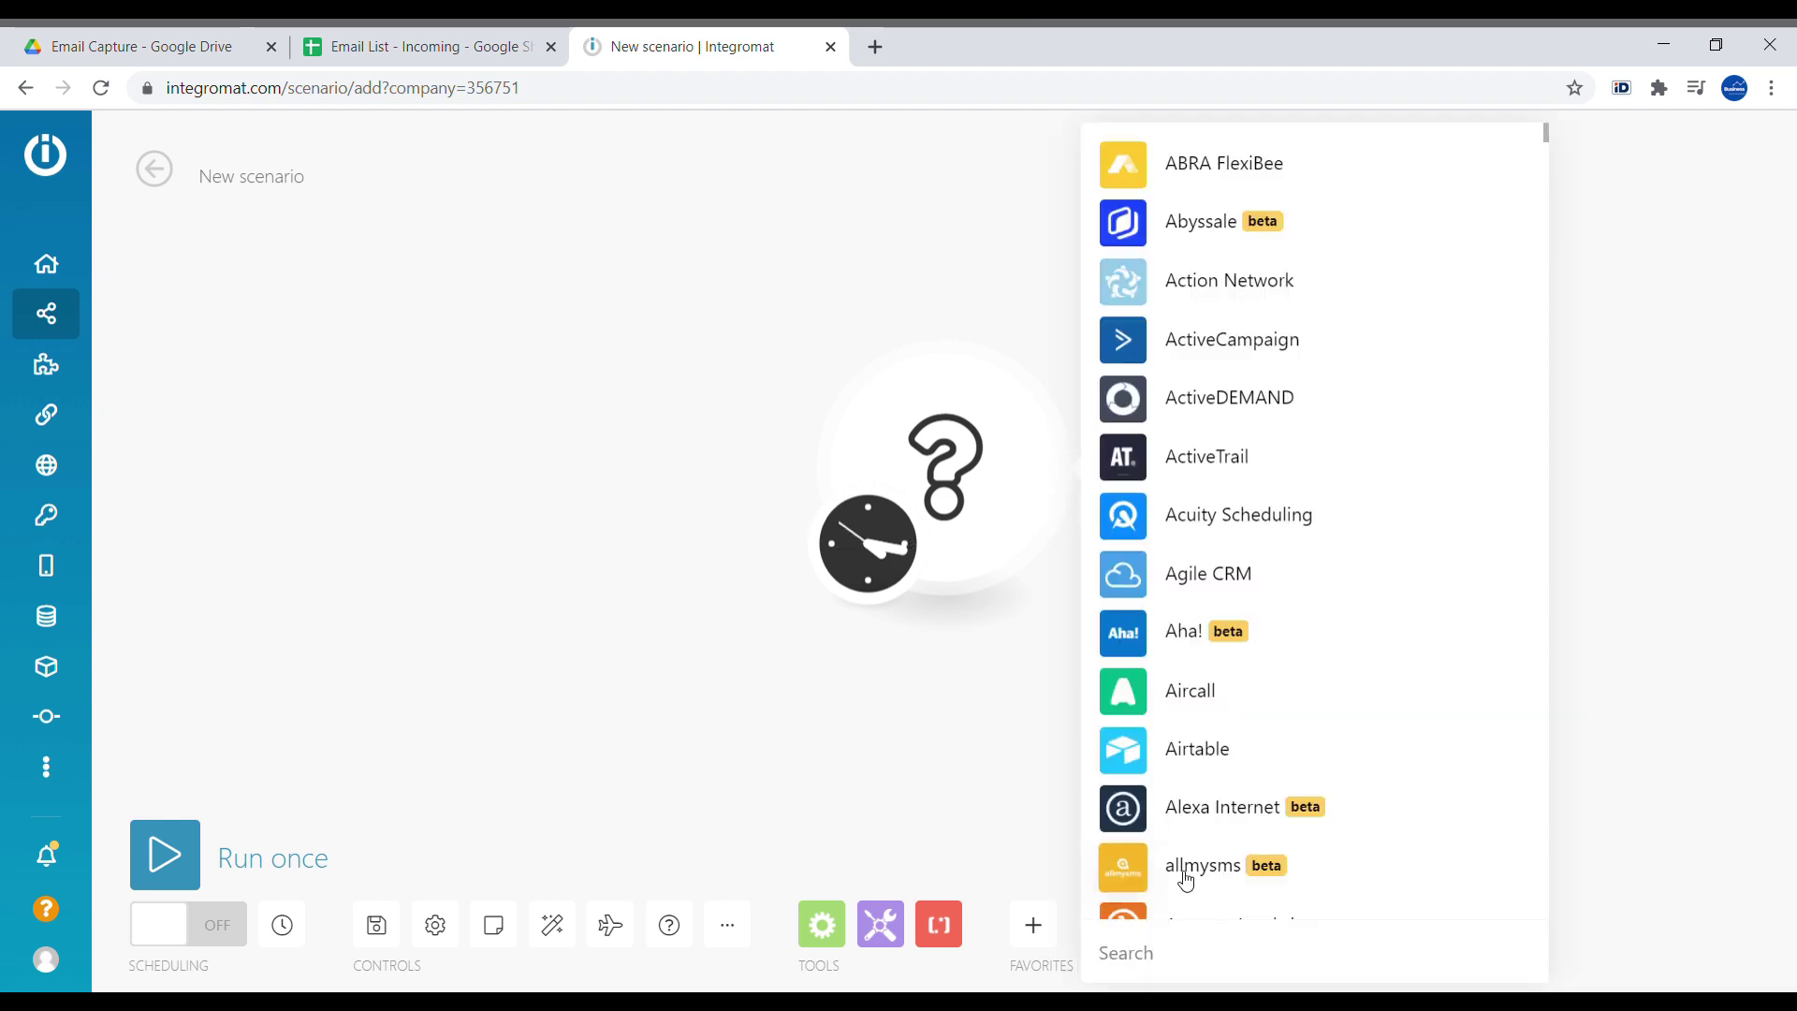
pyautogui.scroll(-1, 1186, 878)
pyautogui.write('gmai')
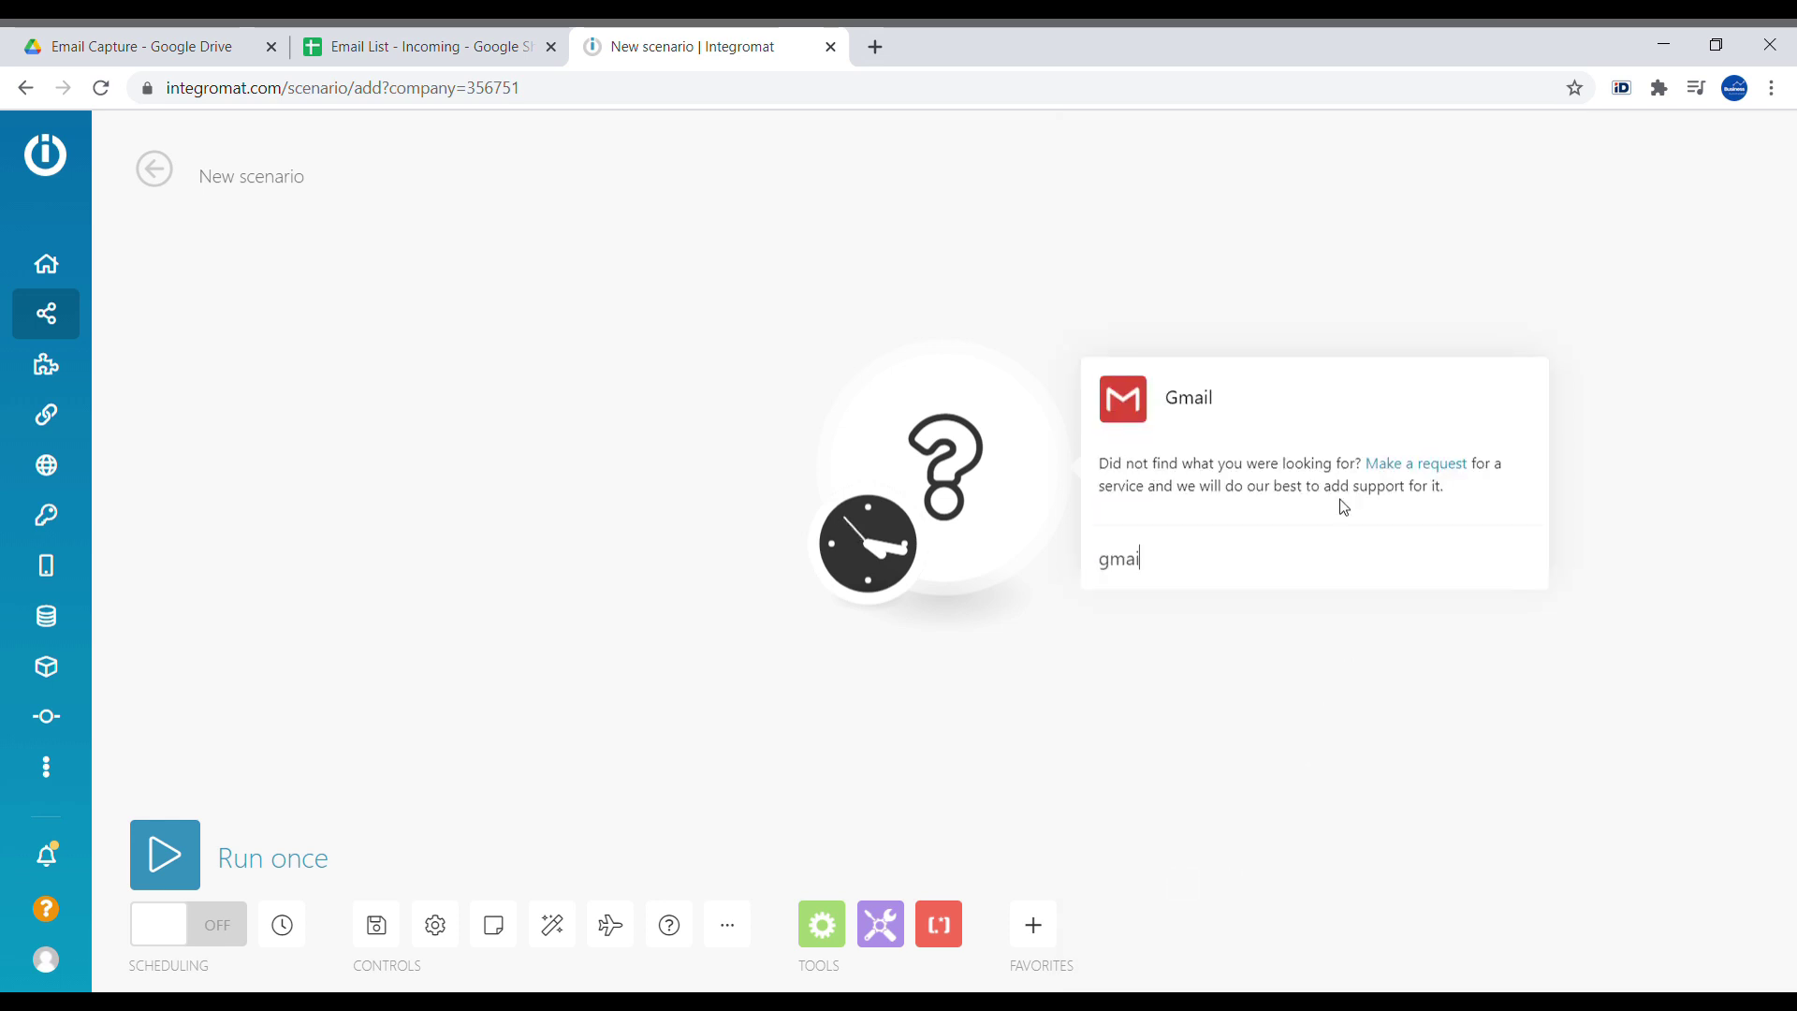
pyautogui.click(1280, 407)
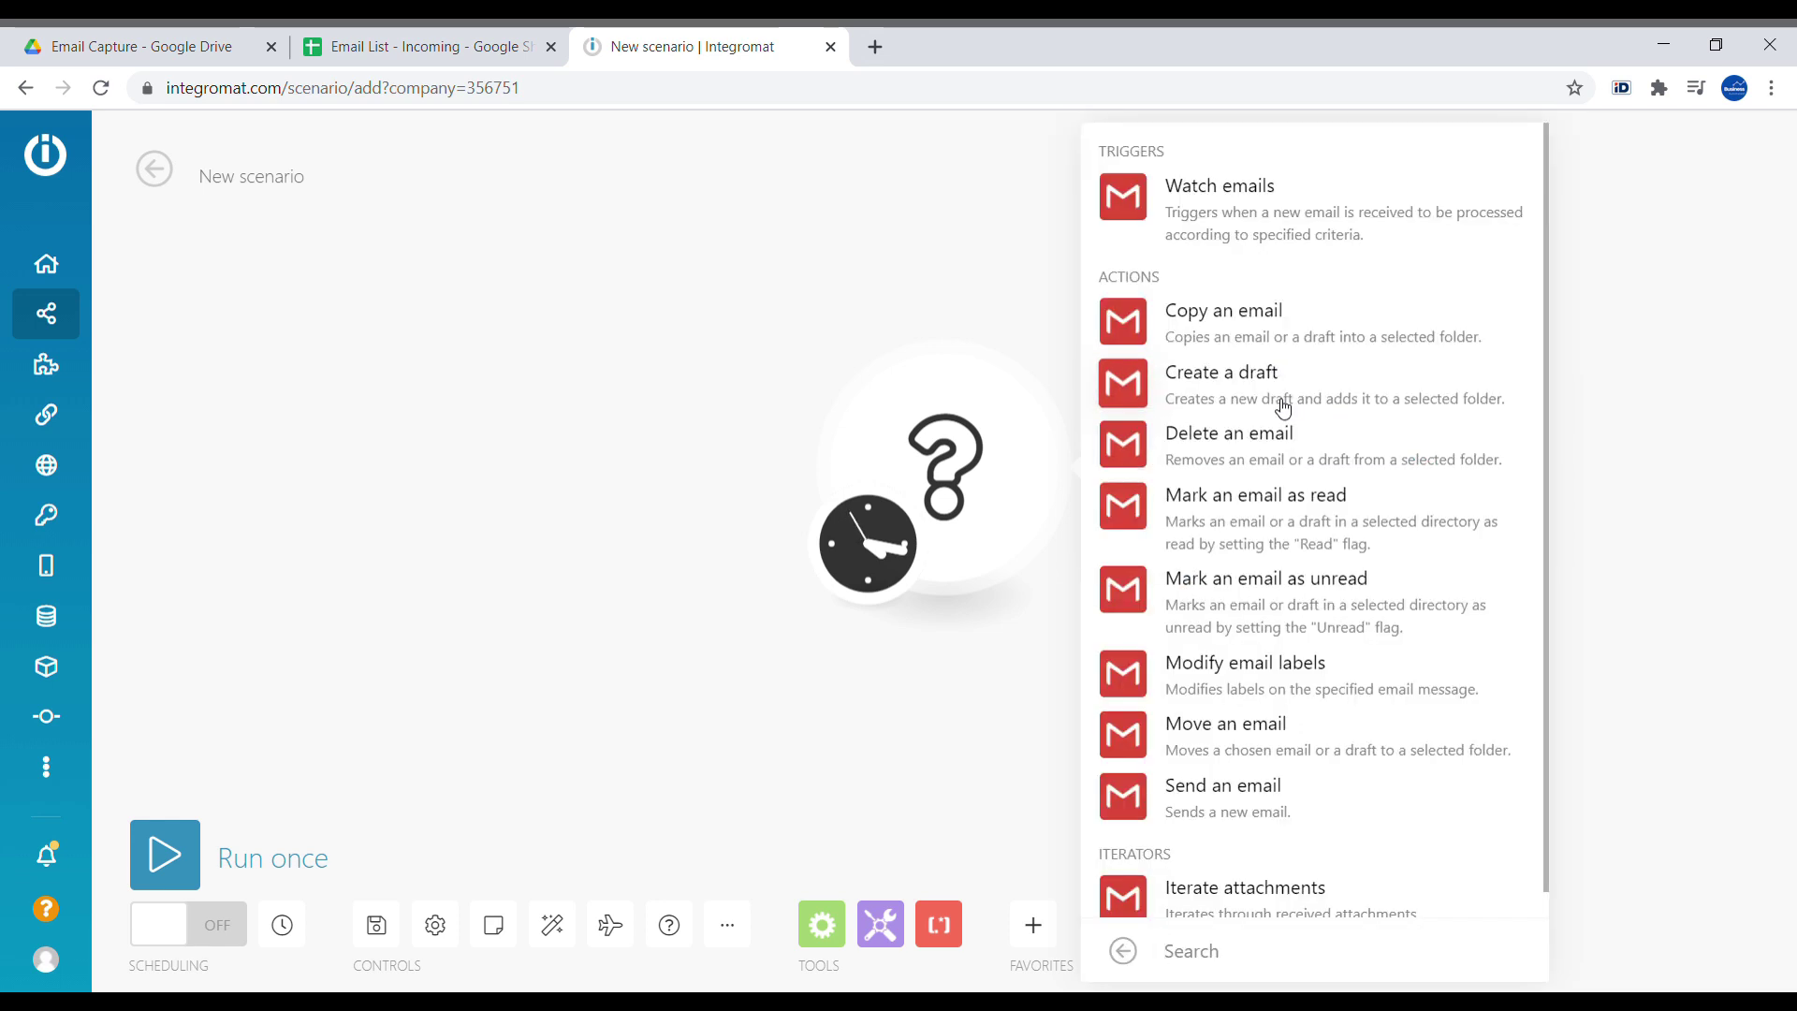
pyautogui.scroll(-1, 1347, 752)
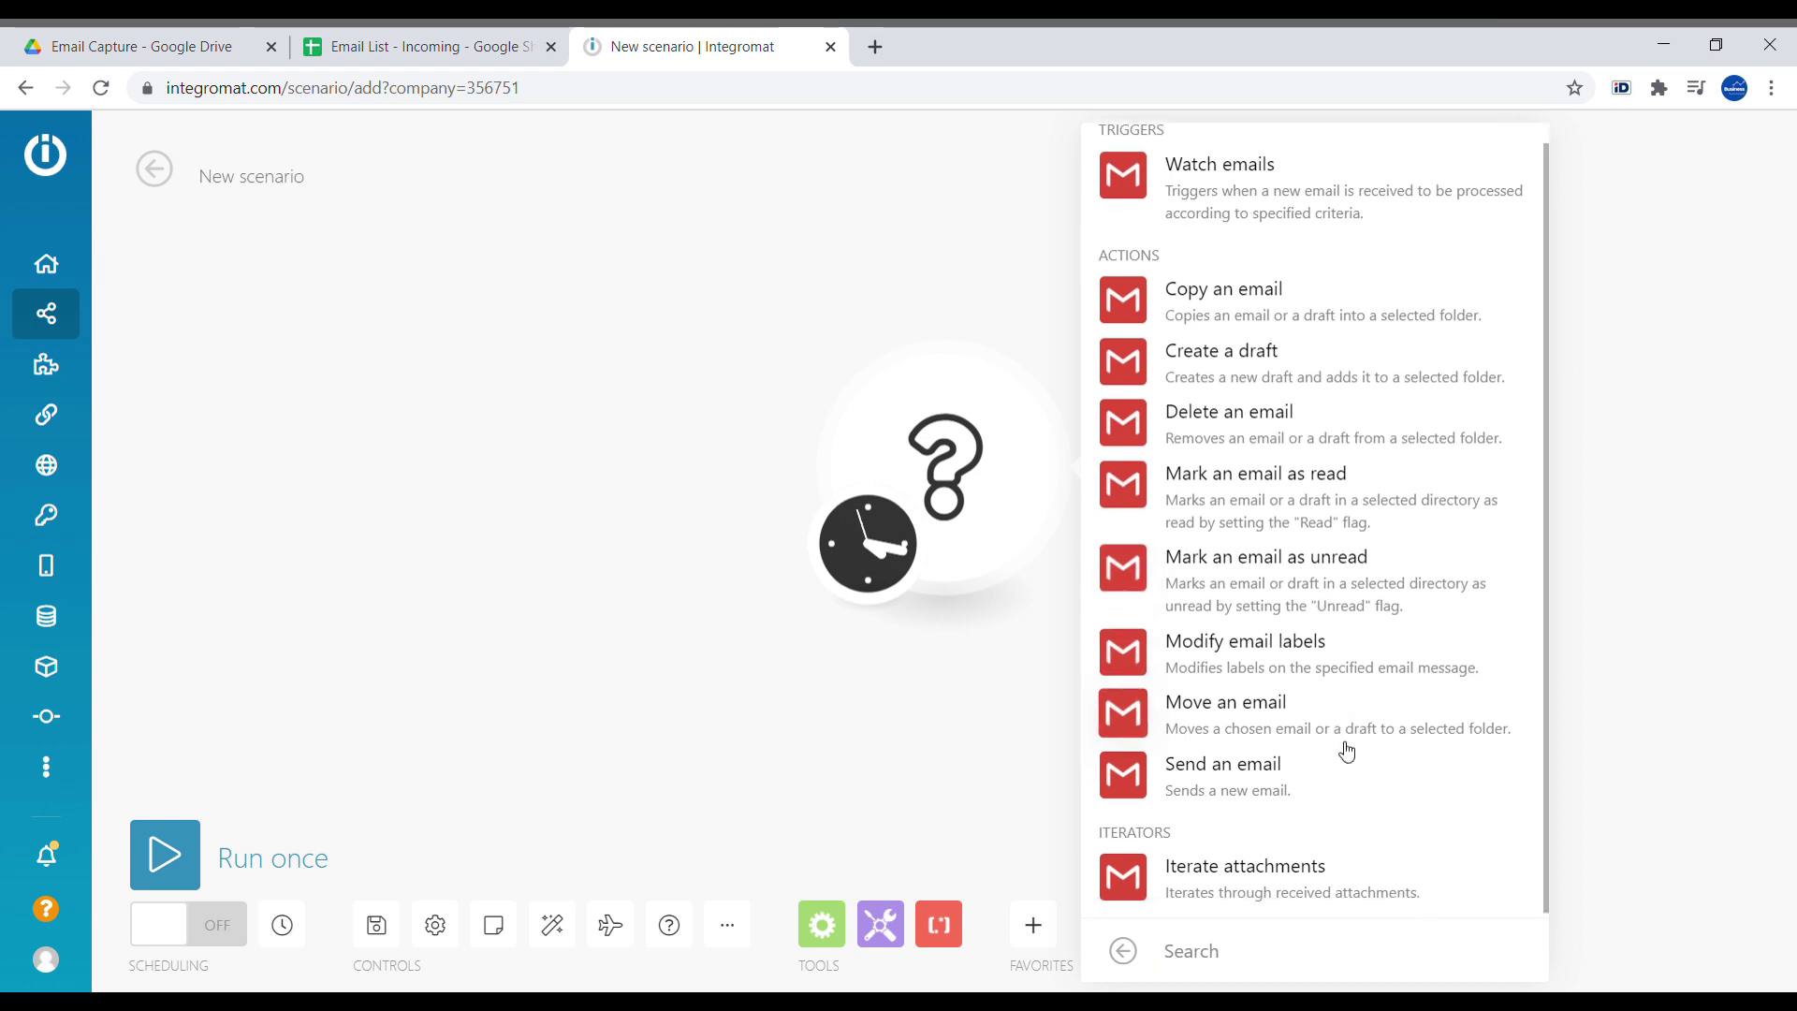
pyautogui.scroll(1, 1337, 904)
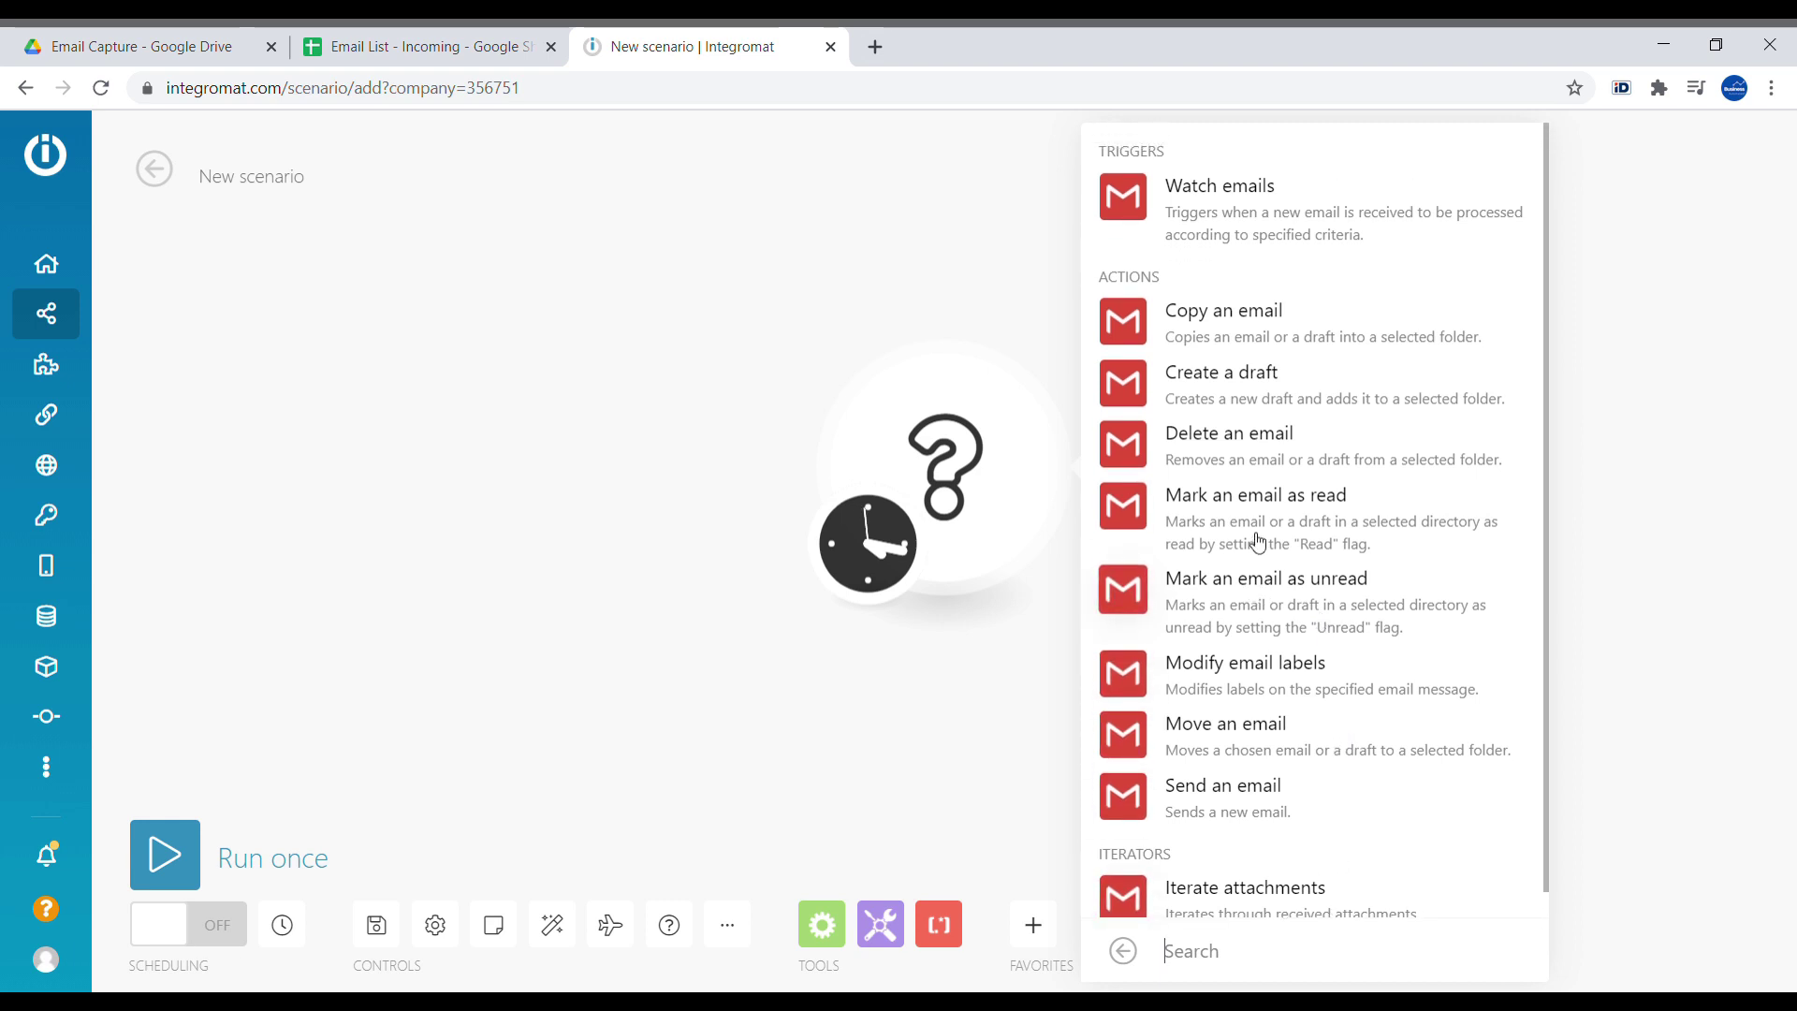
pyautogui.click(1292, 220)
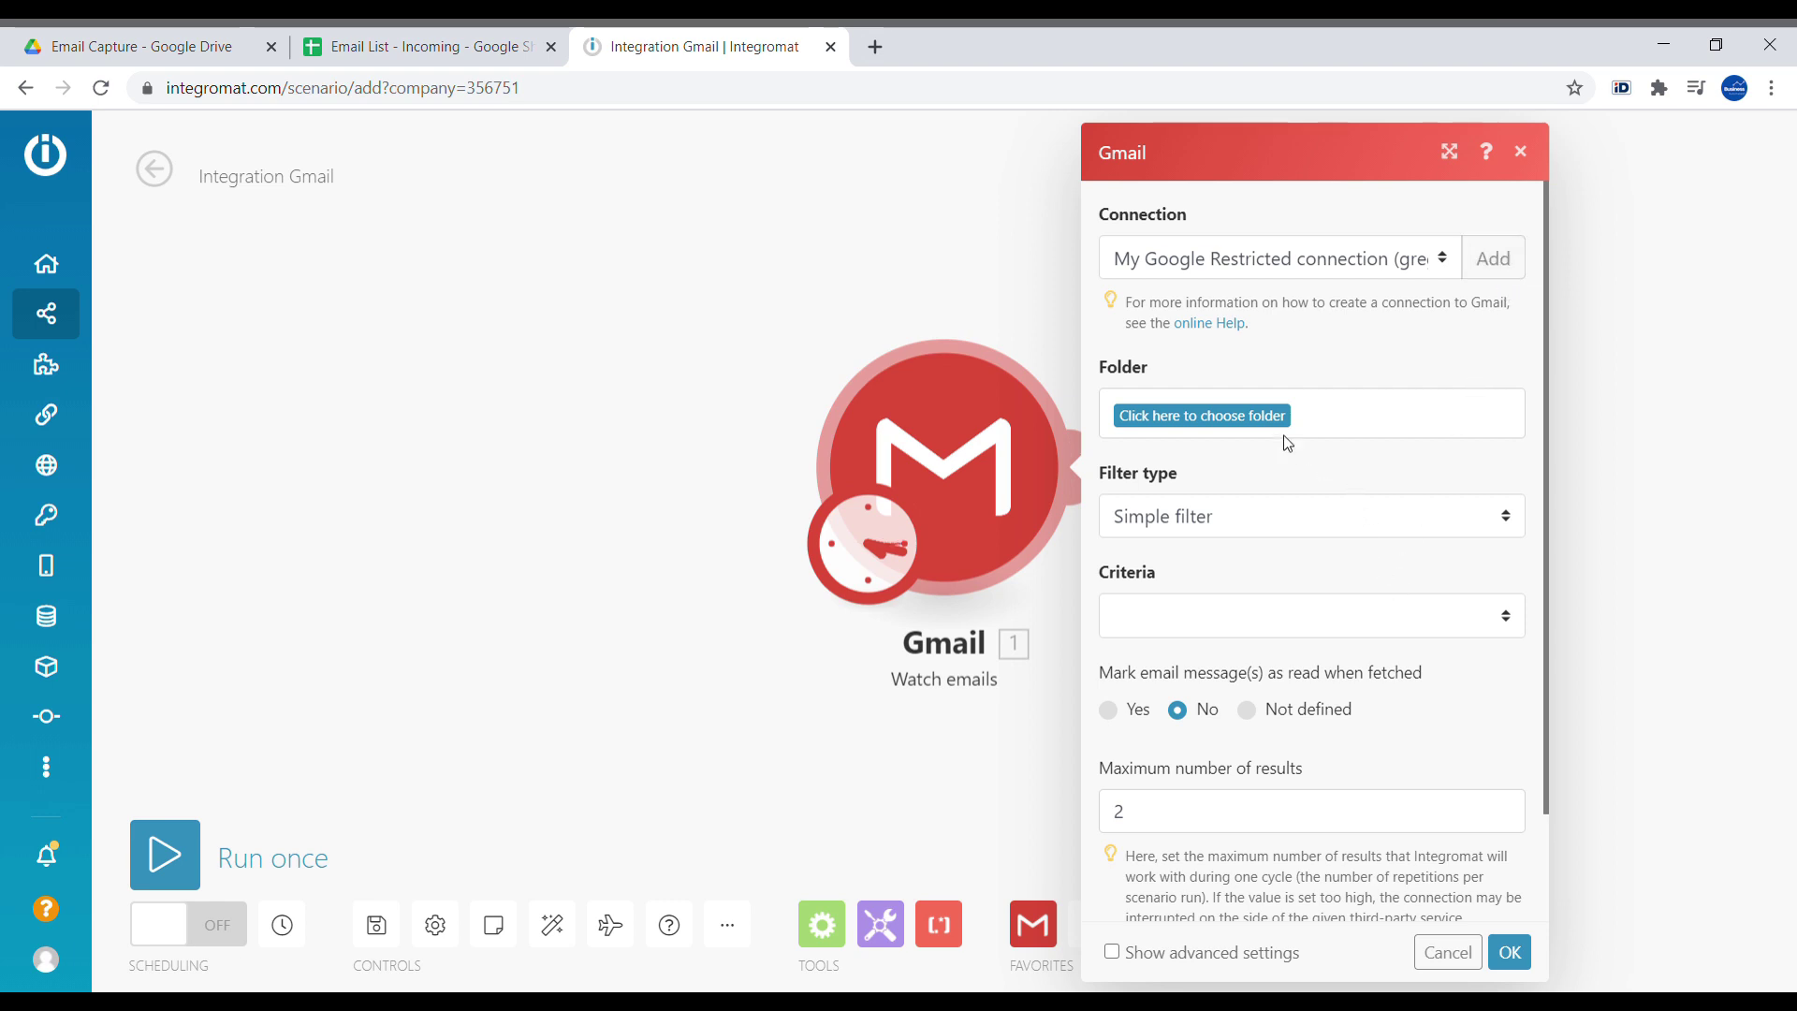
# Watch the Inbox folder, try the Gmail filter type, then revert to Simple filter
pyautogui.click(1194, 426)
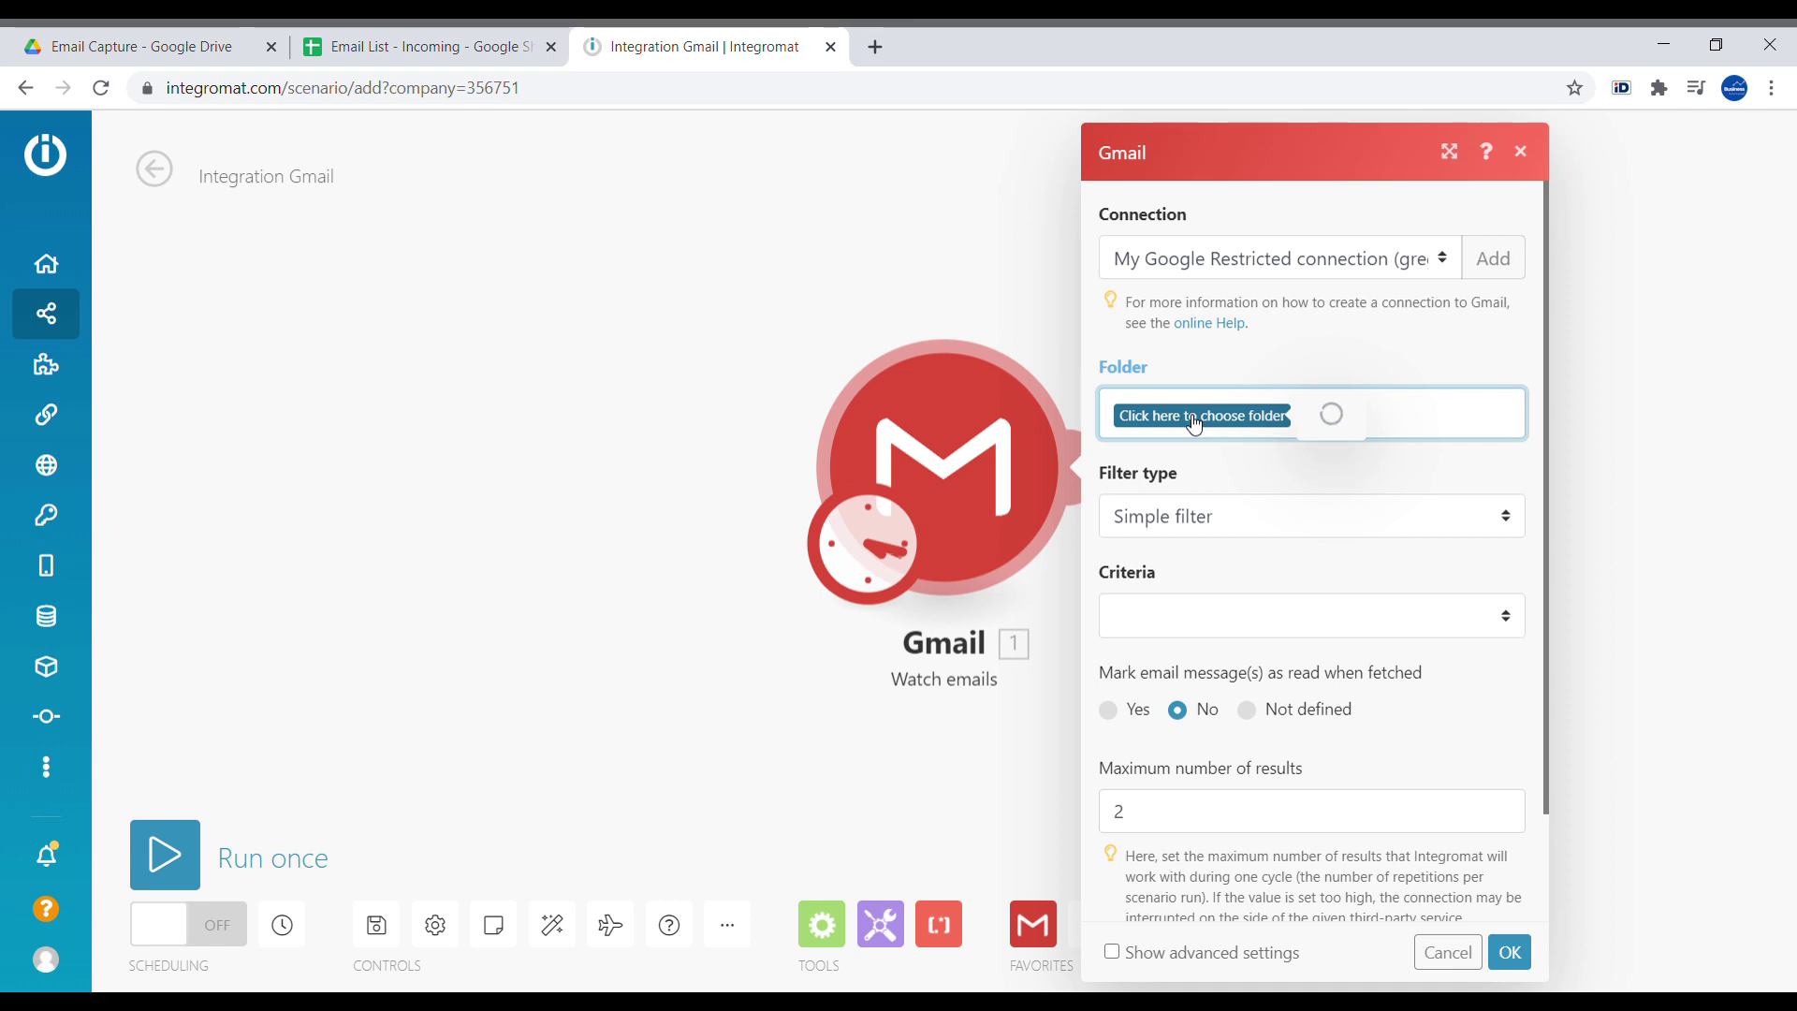
pyautogui.click(1365, 489)
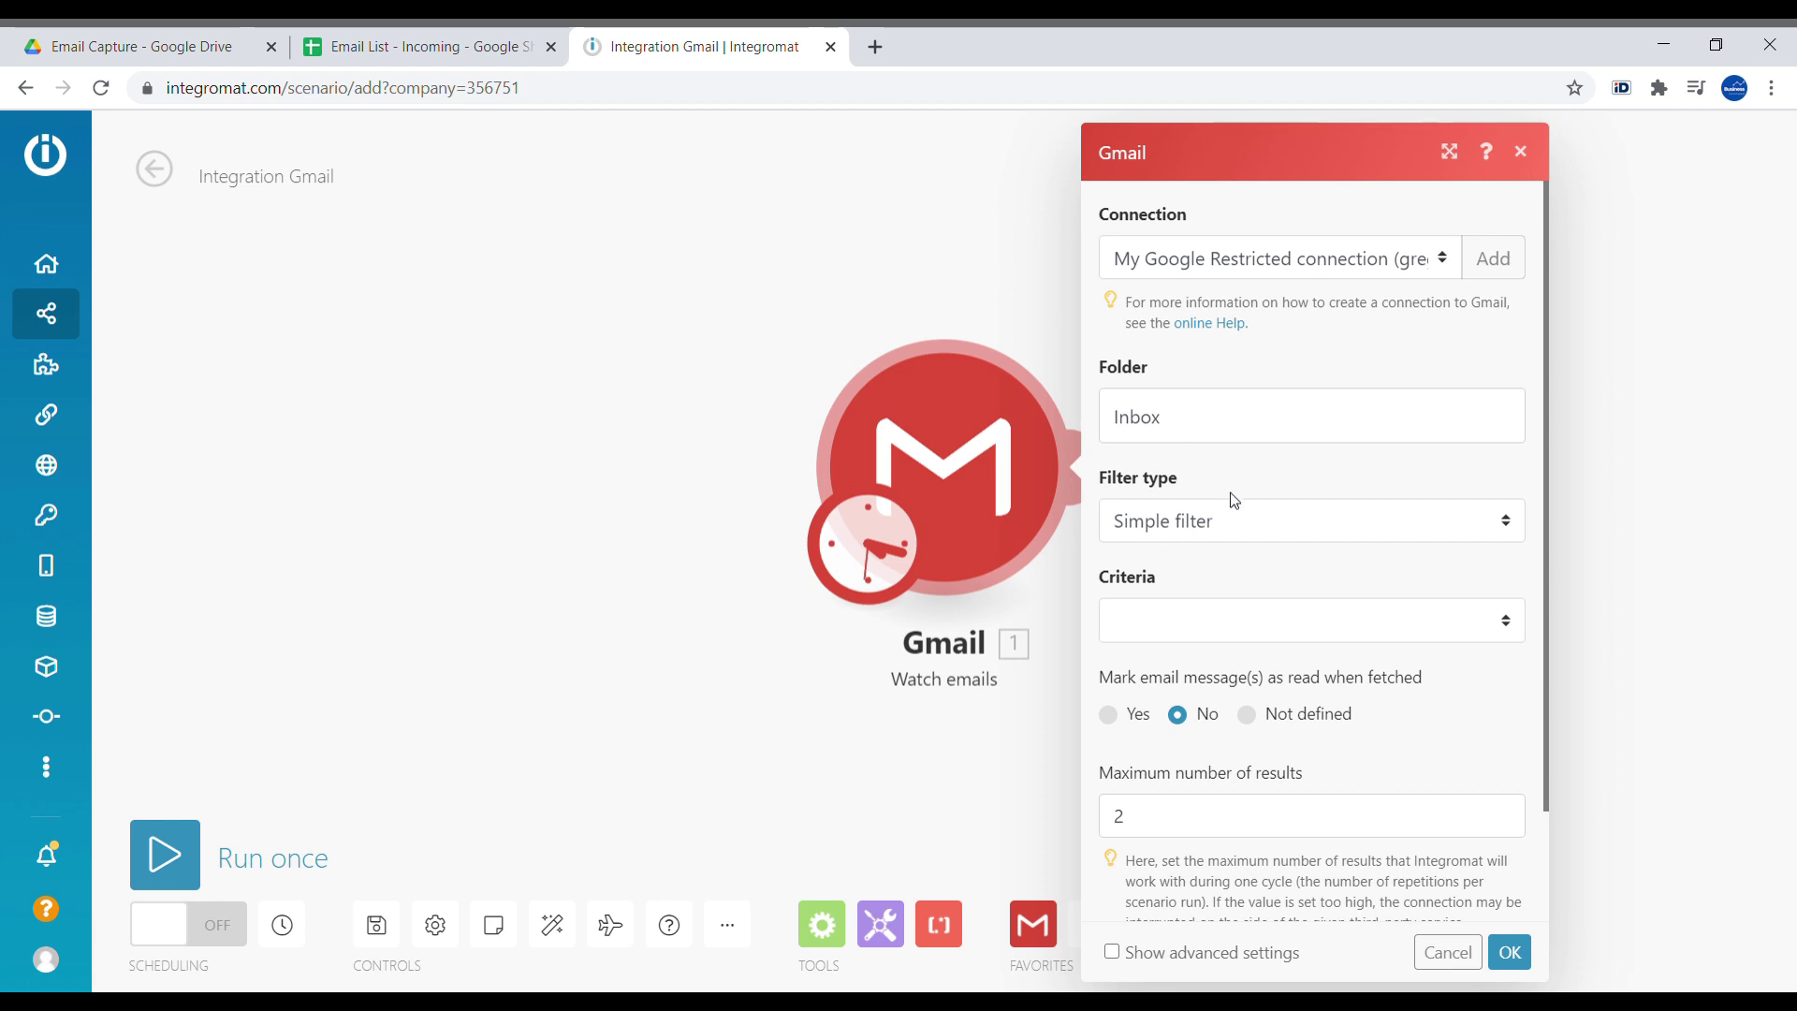
pyautogui.click(1157, 530)
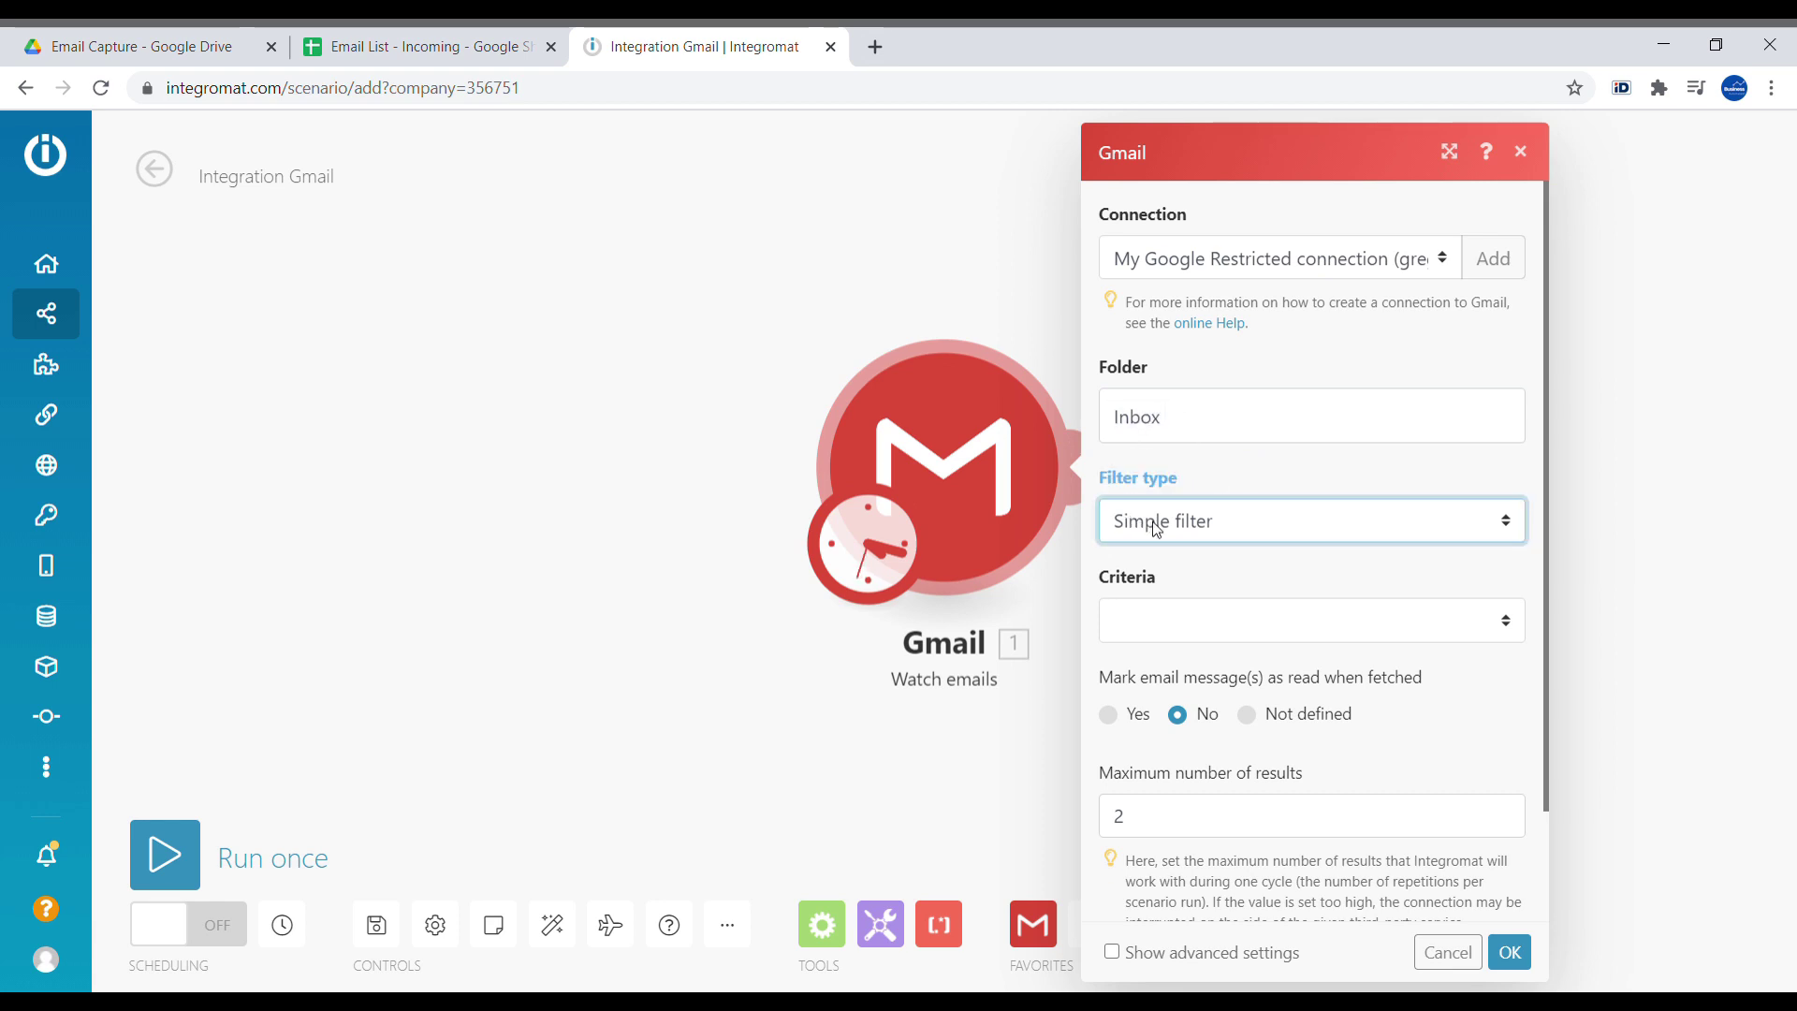
pyautogui.click(1193, 582)
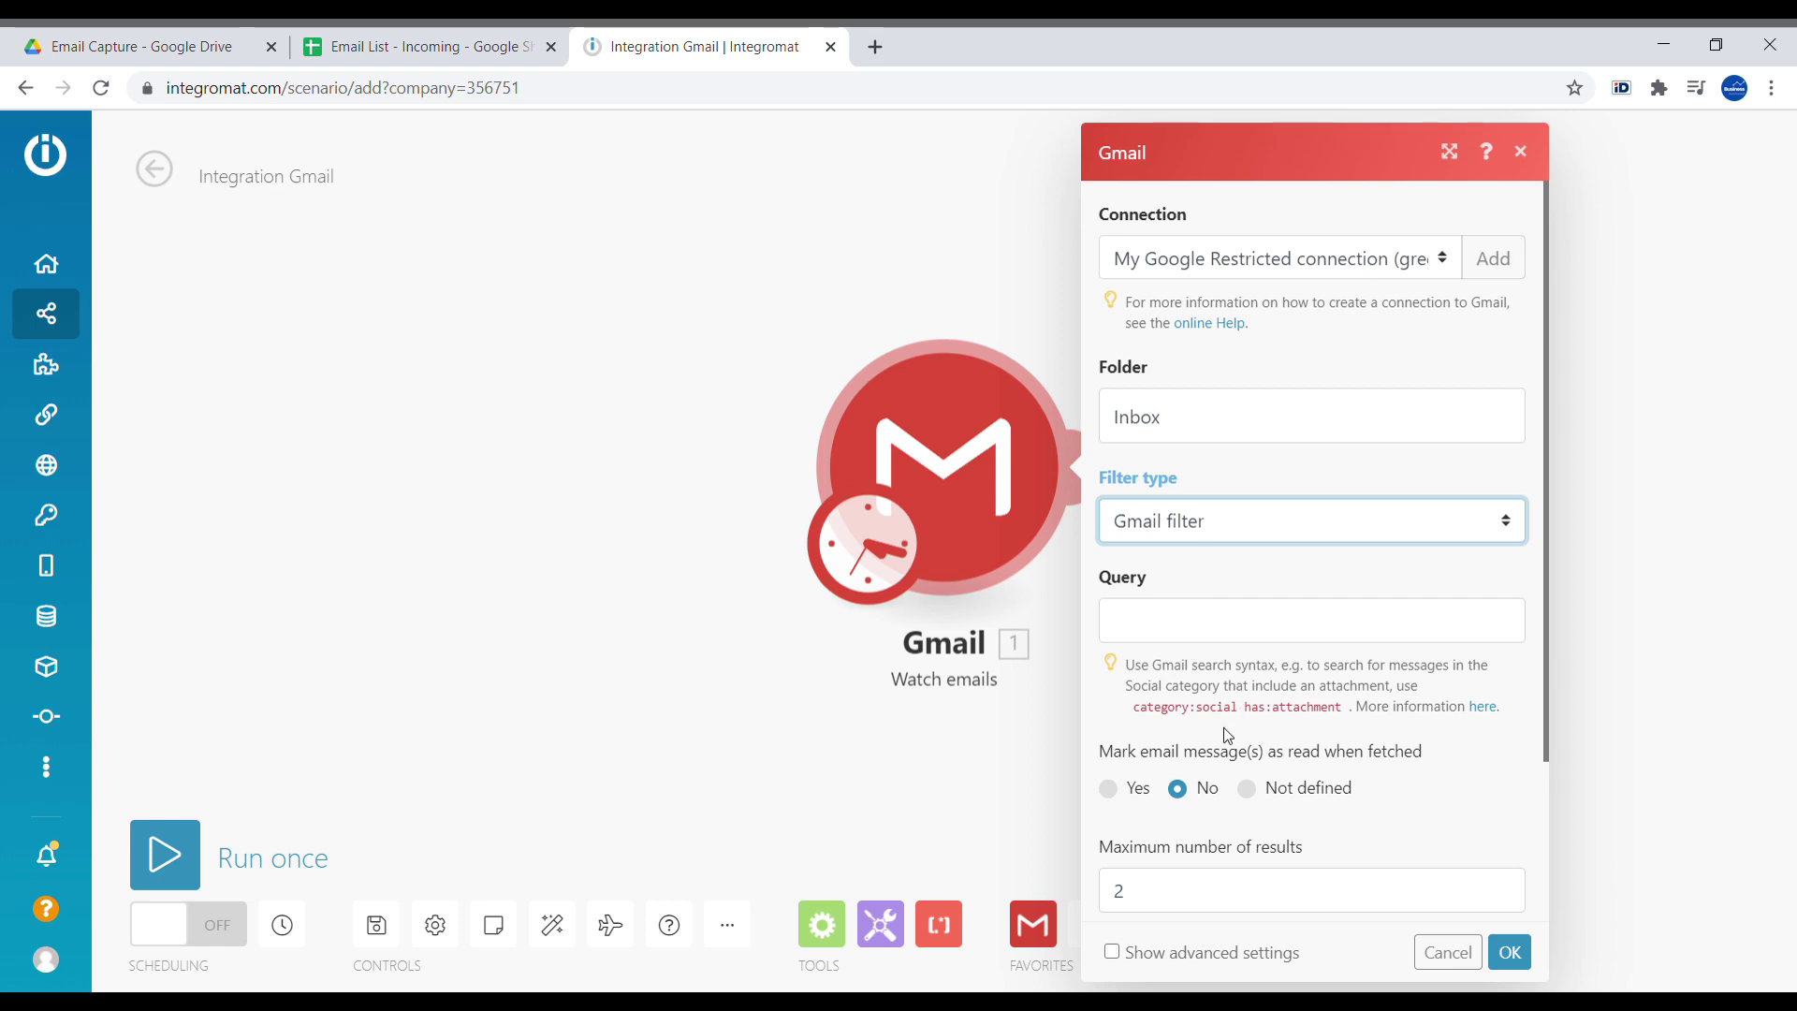
pyautogui.moveTo(1138, 708); pyautogui.dragTo(1328, 732)
pyautogui.click(1239, 536)
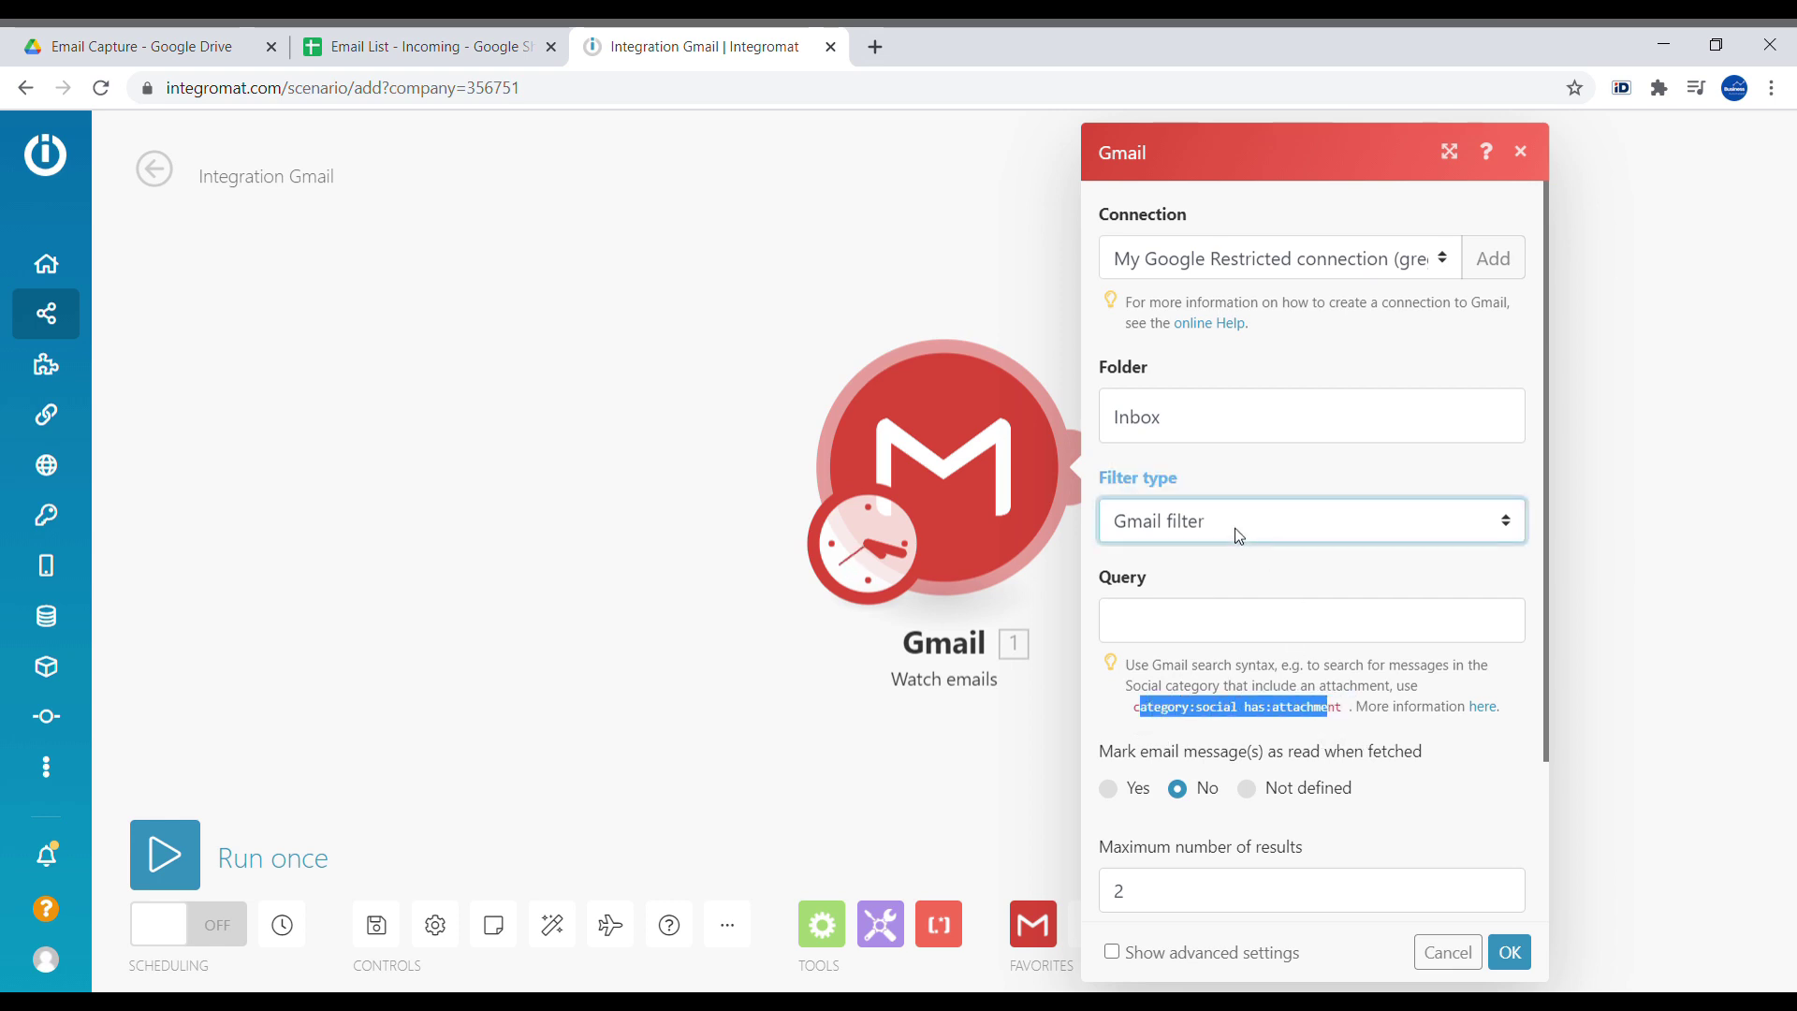
pyautogui.click(1239, 562)
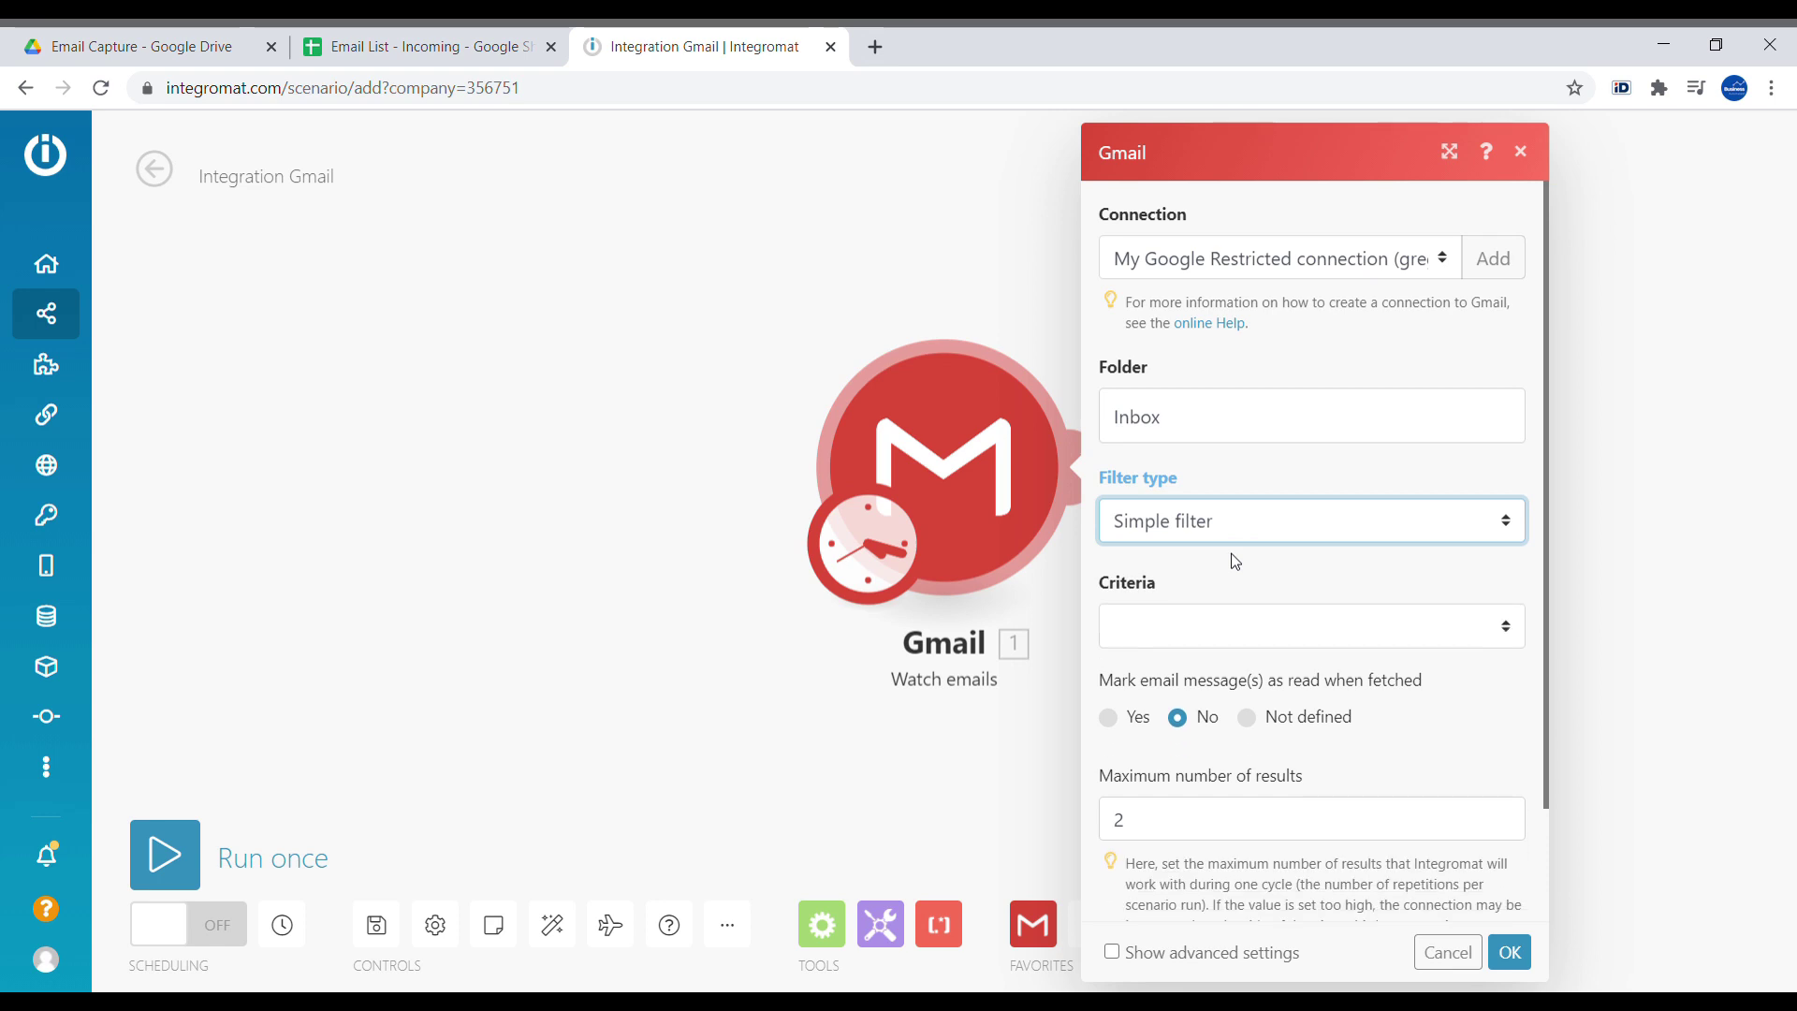
pyautogui.click(1359, 618)
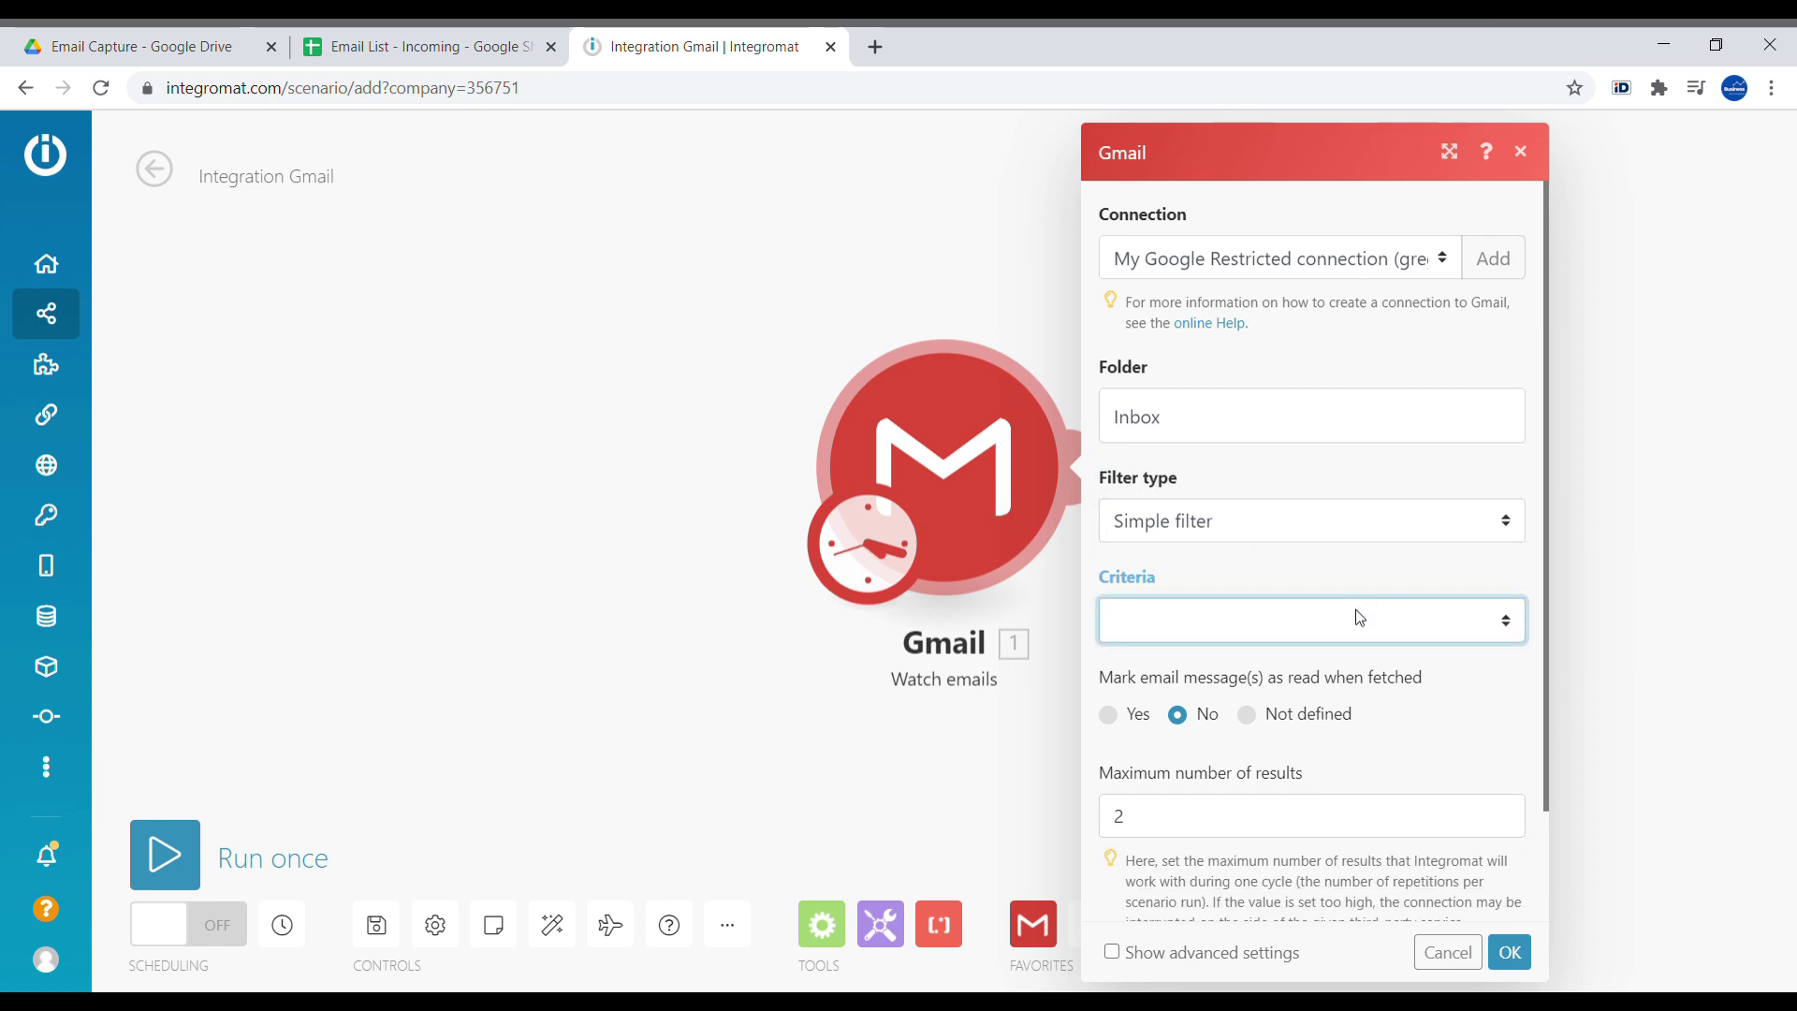
# Set Criteria to All emails, Mark as read to No, and Maximum results to 100, then save
pyautogui.click(1269, 680)
pyautogui.scroll(-2, 1363, 683)
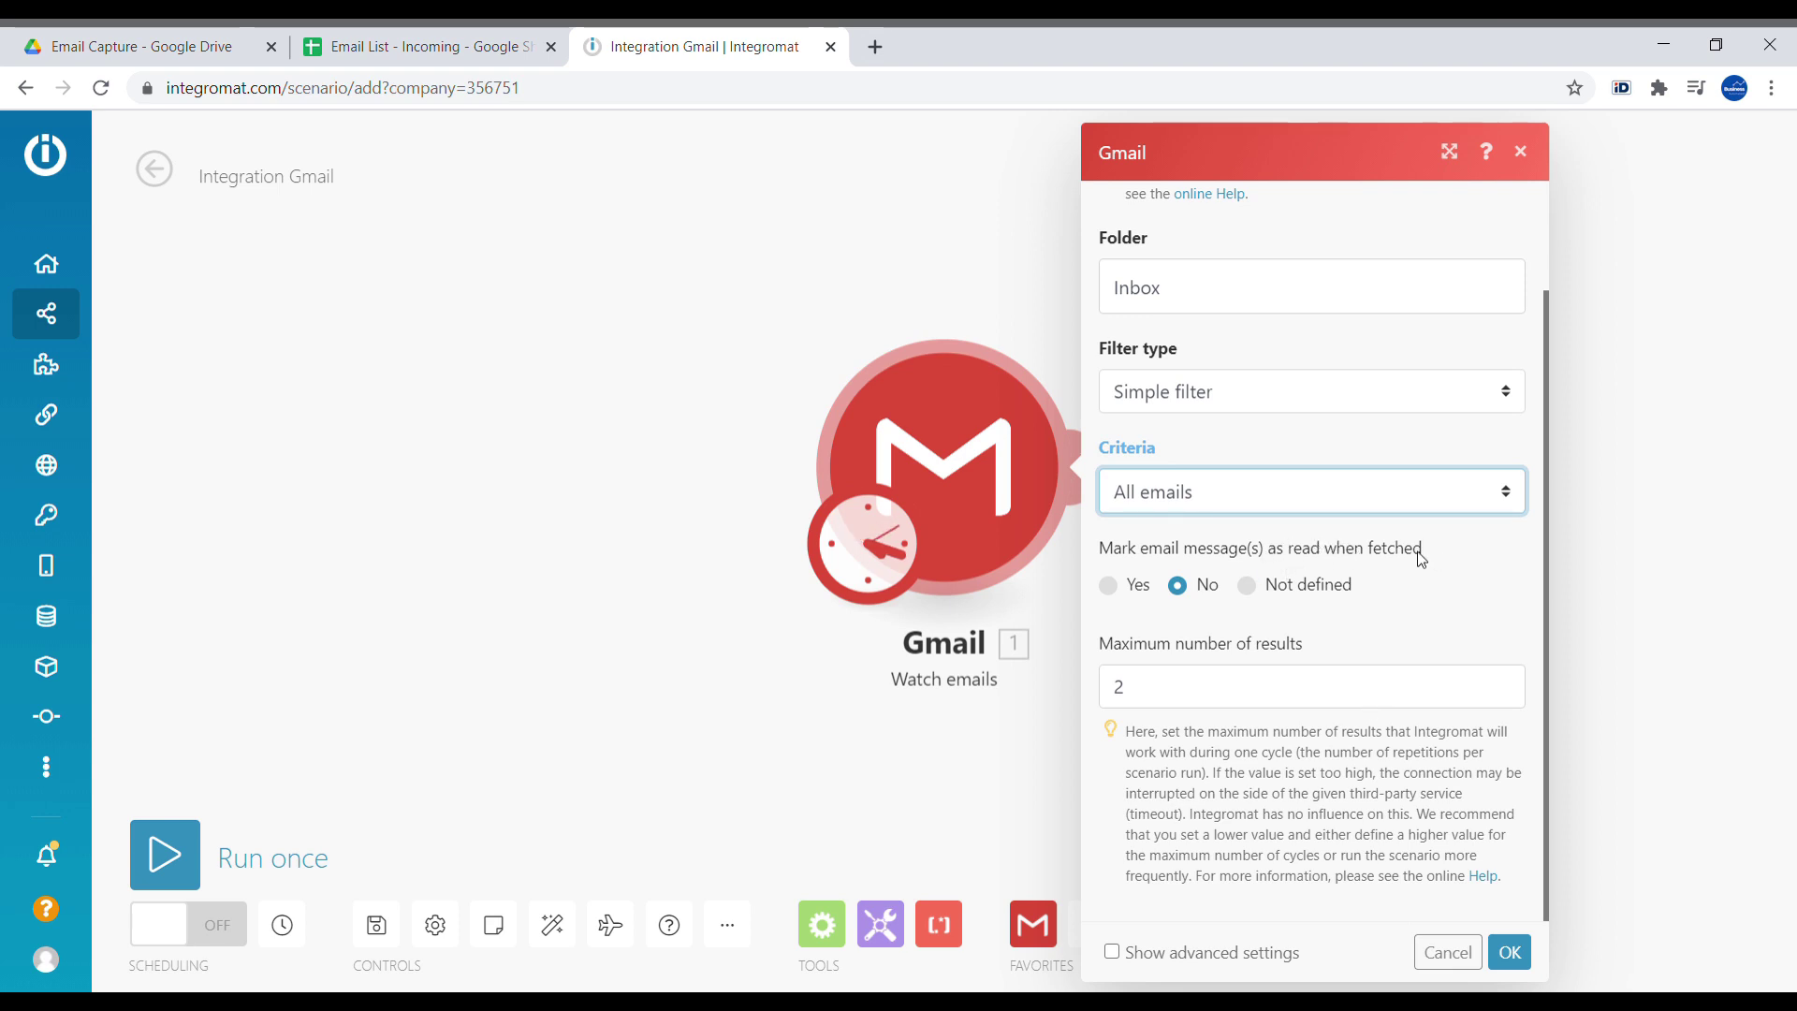
pyautogui.click(1110, 588)
pyautogui.click(1177, 586)
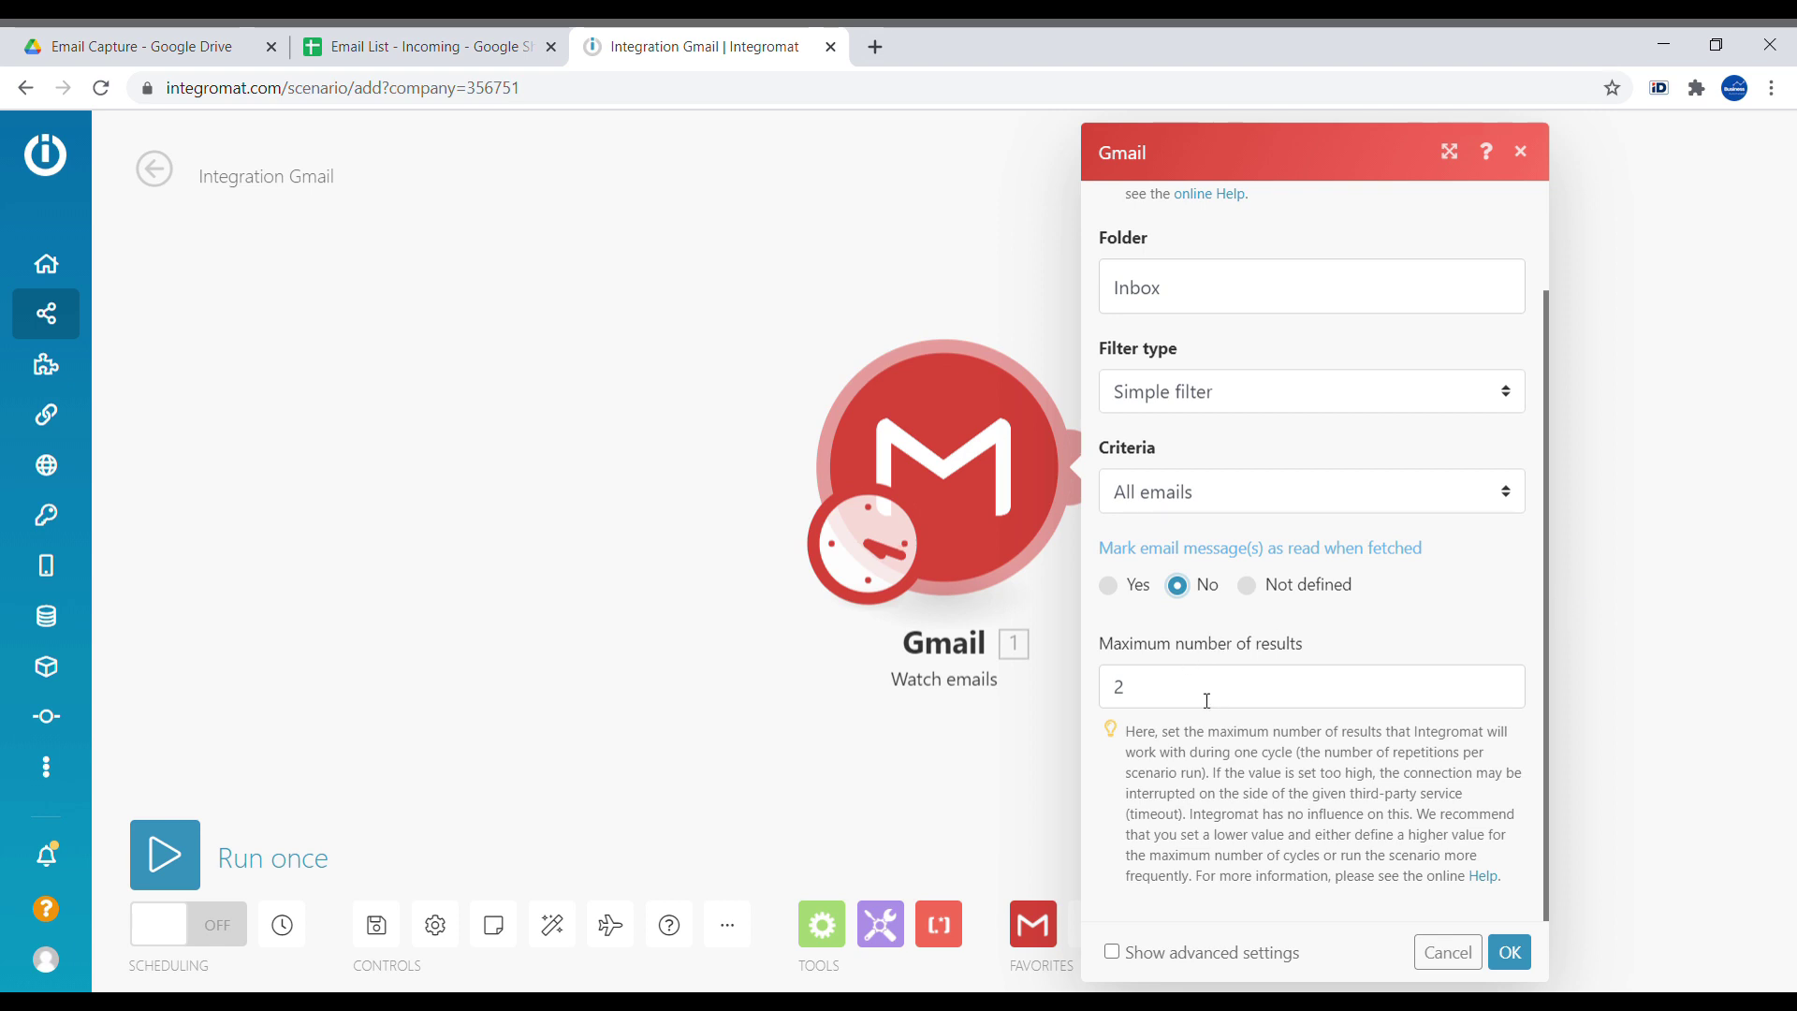
pyautogui.click(1145, 700)
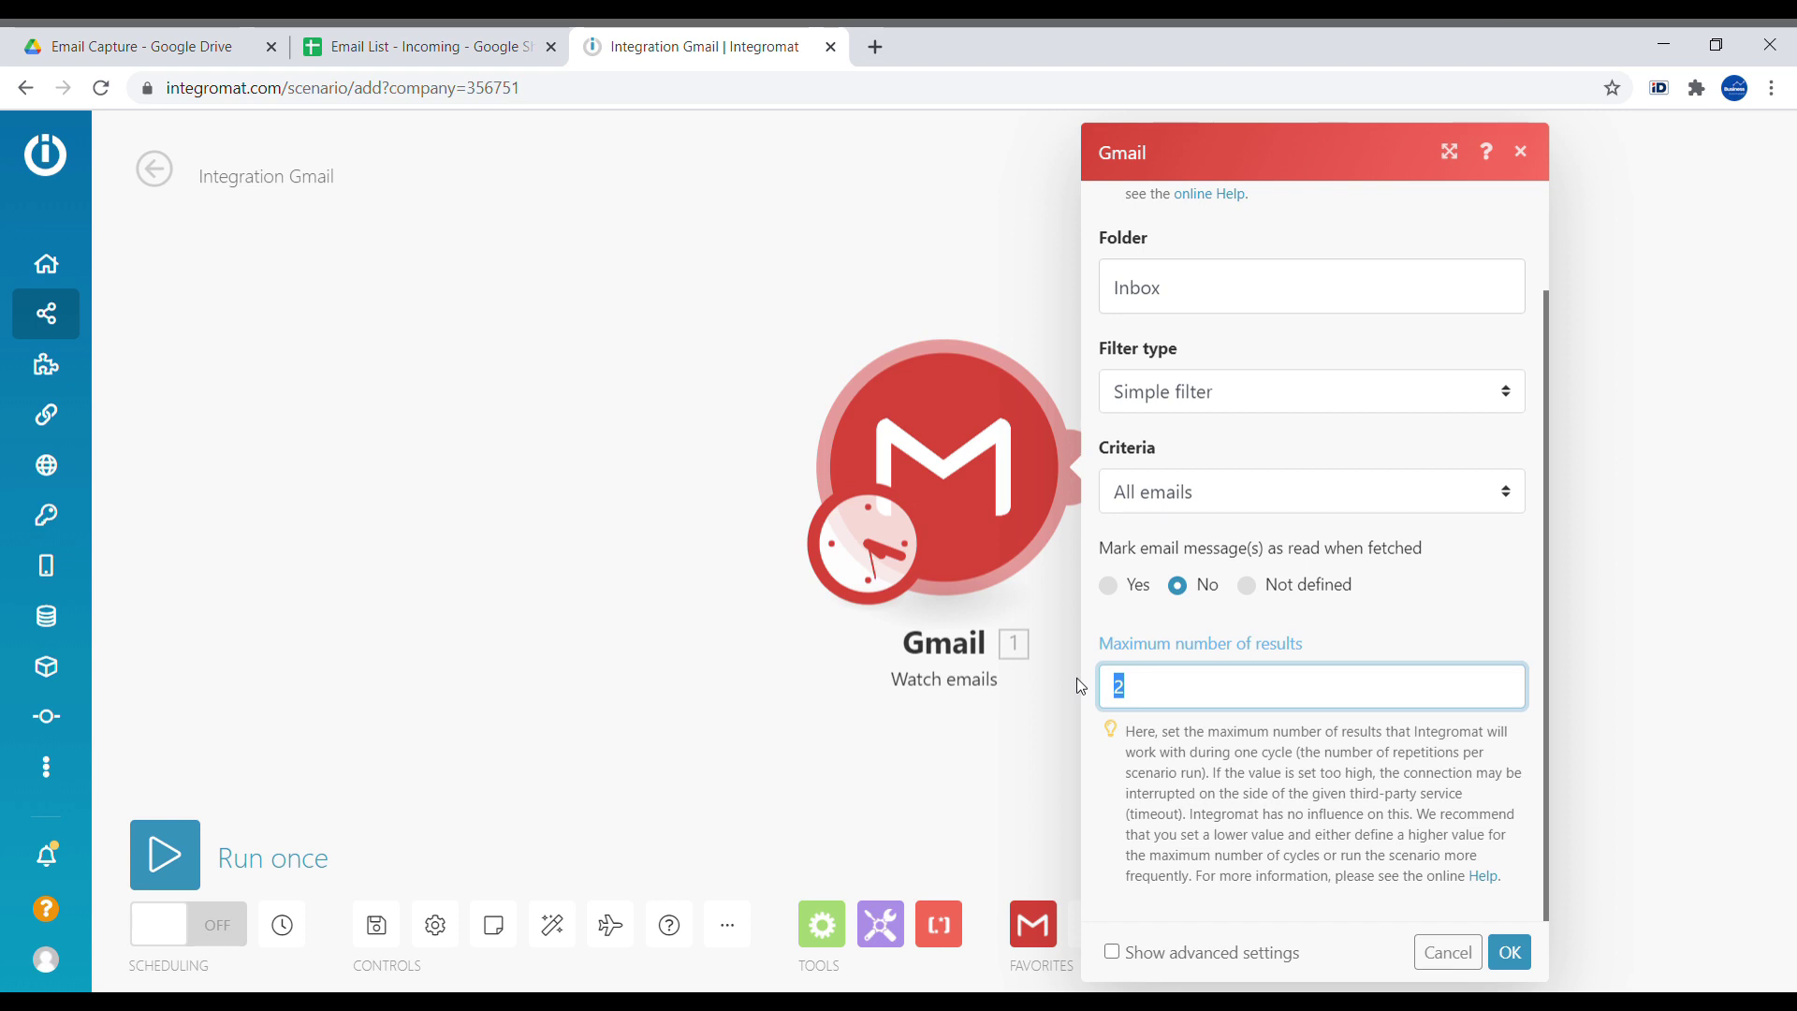
pyautogui.write('100')
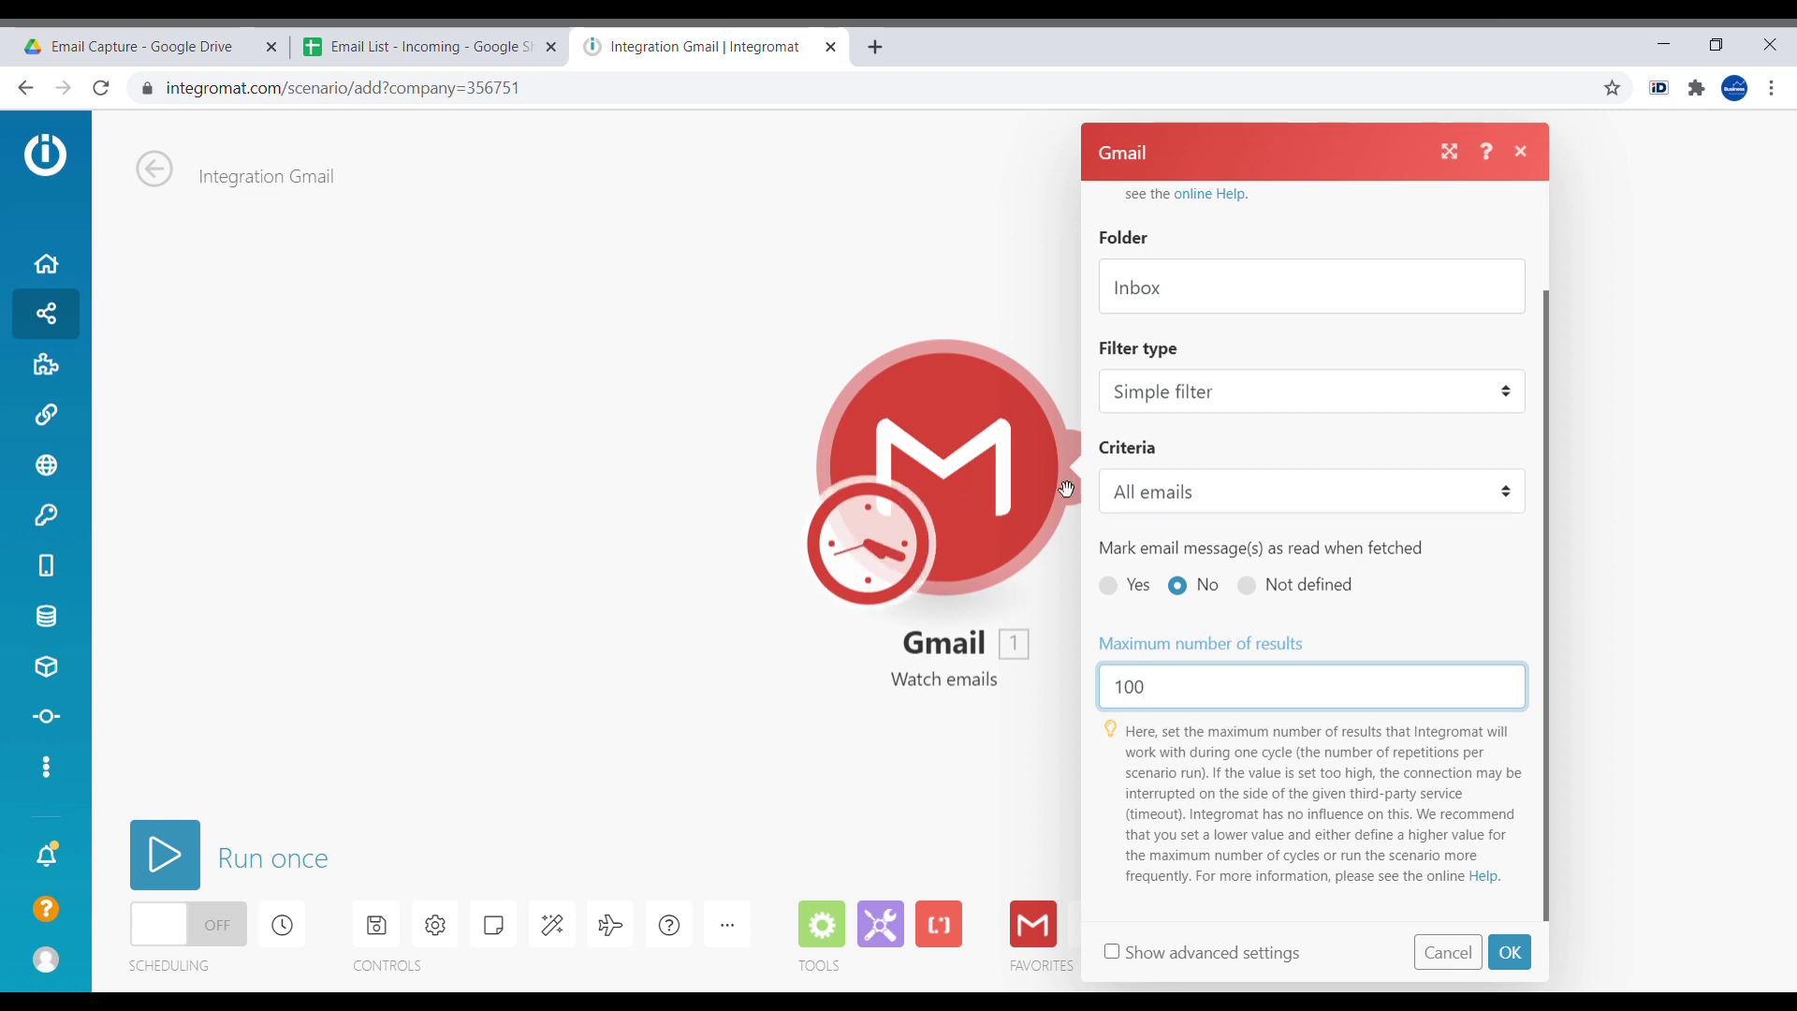
pyautogui.click(1511, 953)
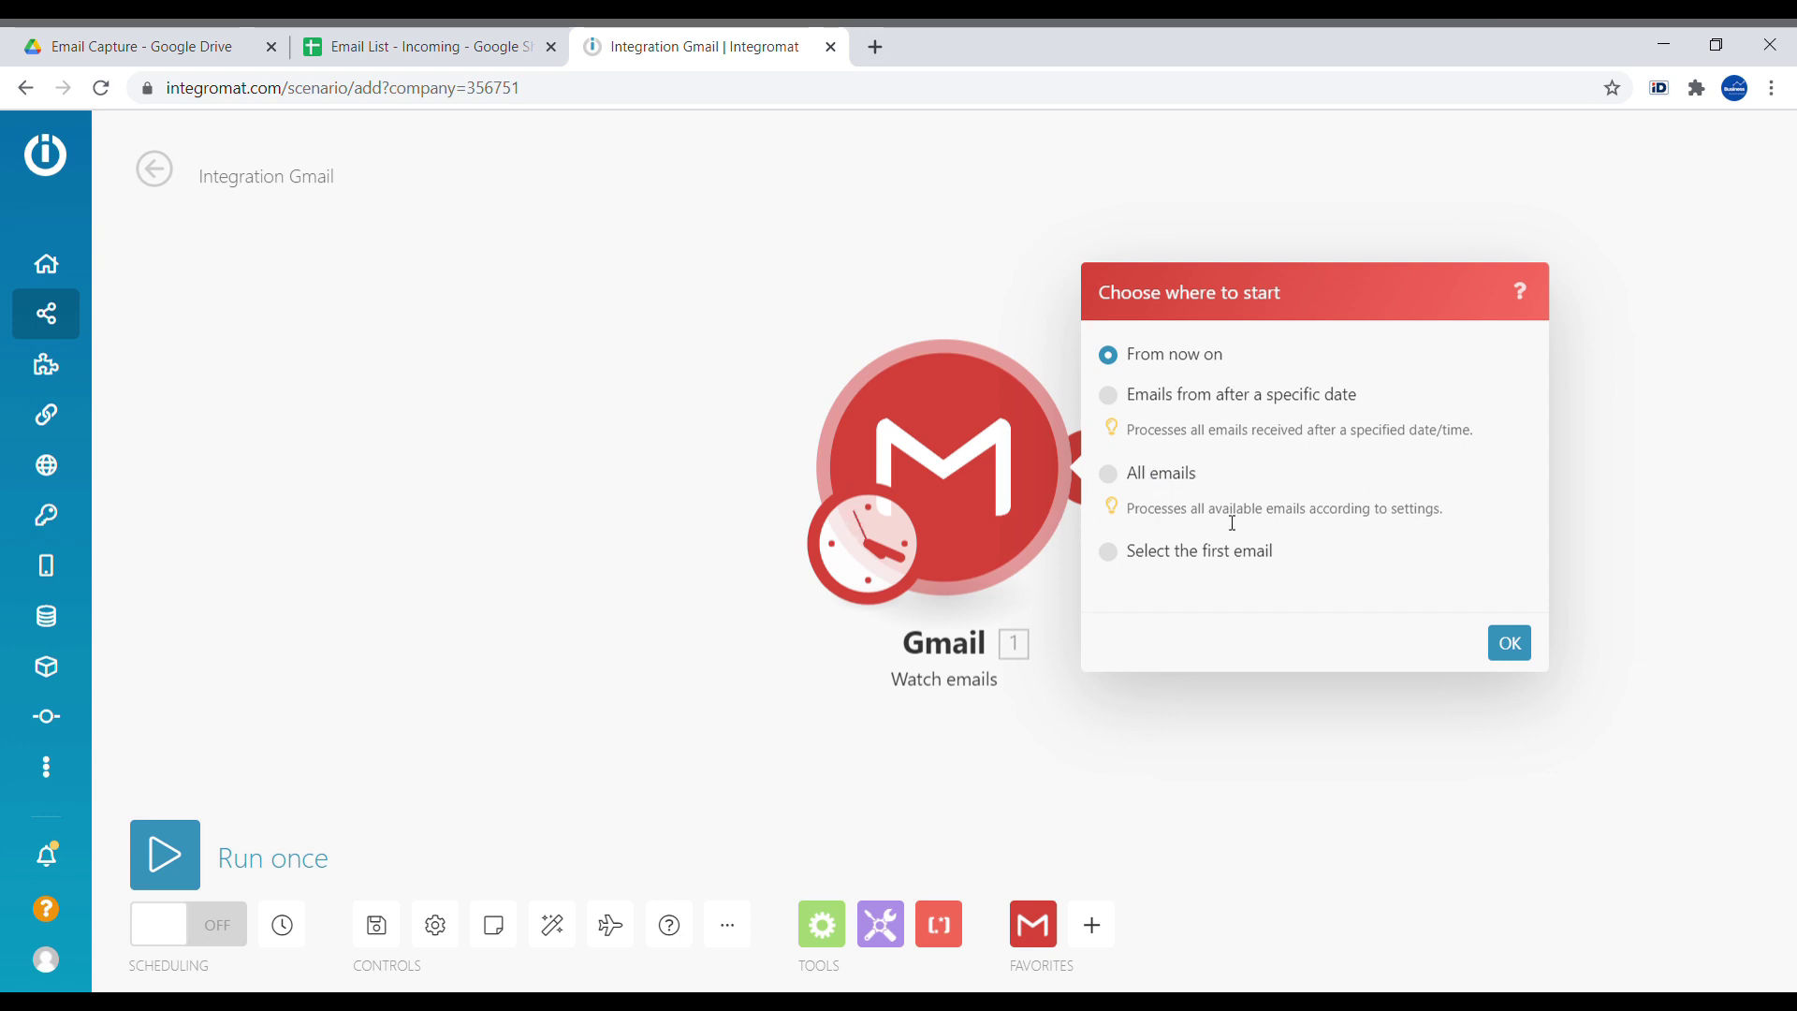
# Choose 'From now on' as the starting point and confirm it
pyautogui.click(1119, 560)
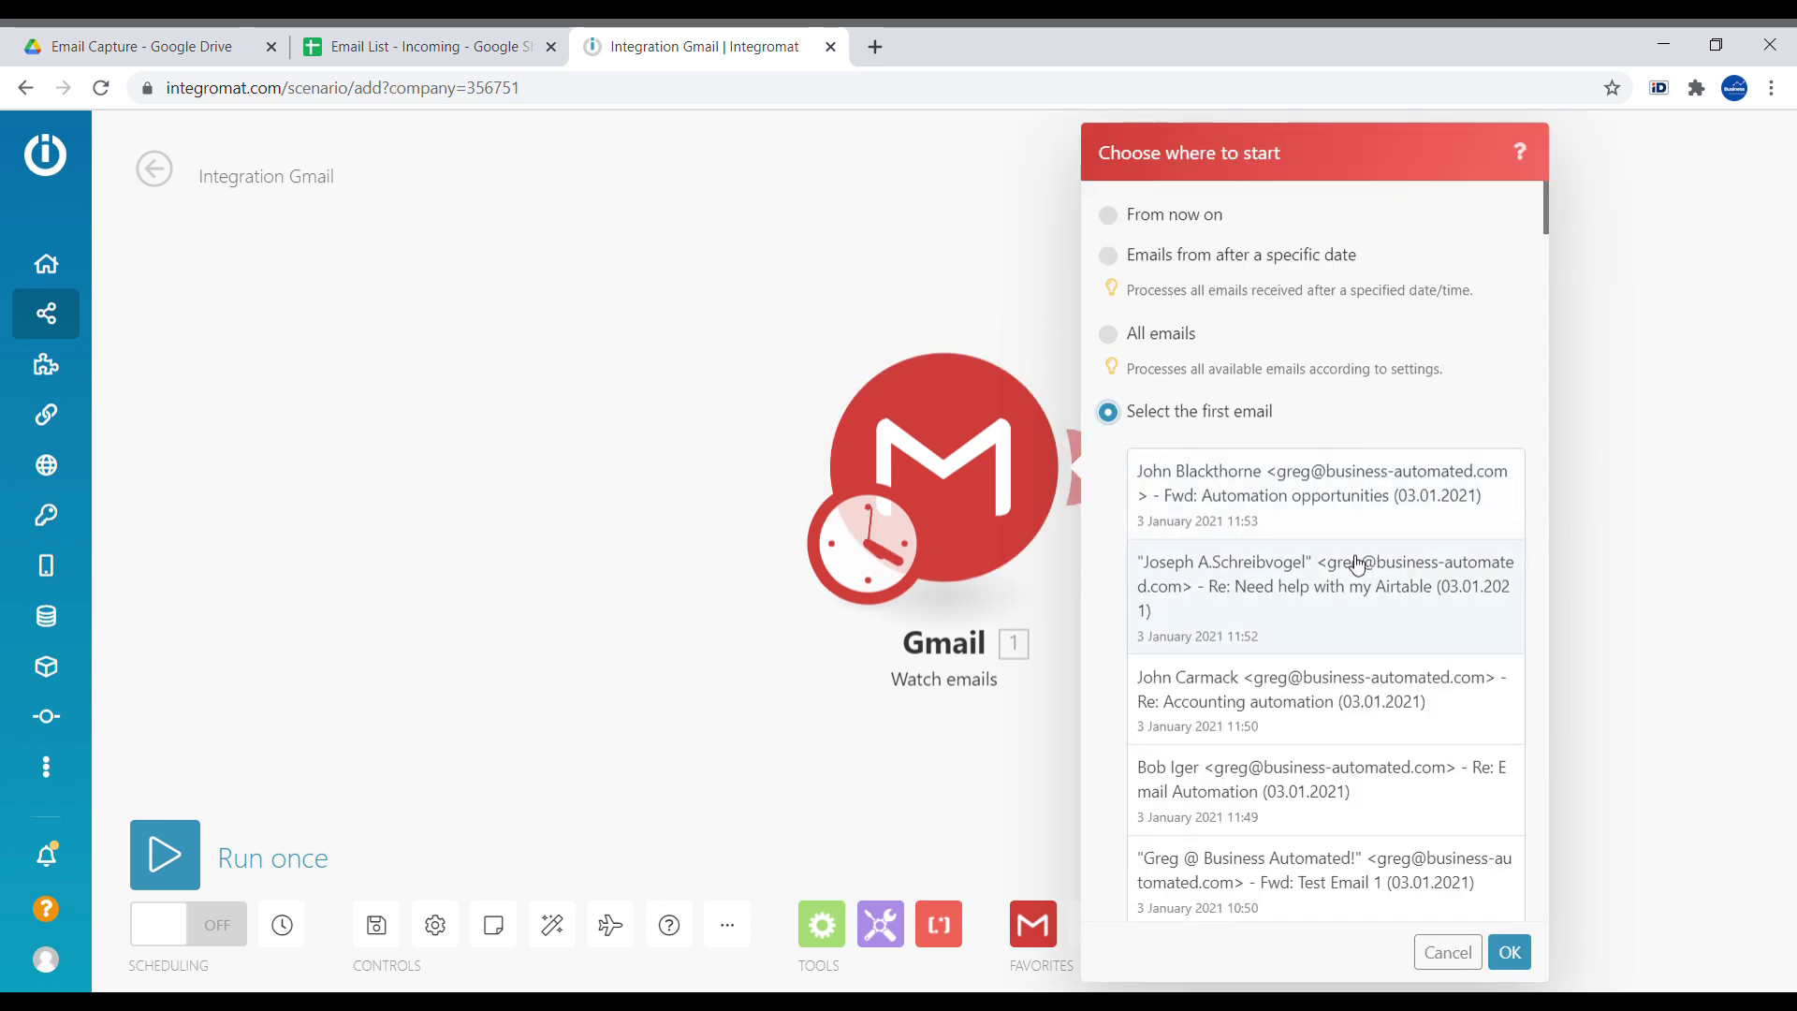
pyautogui.click(1169, 219)
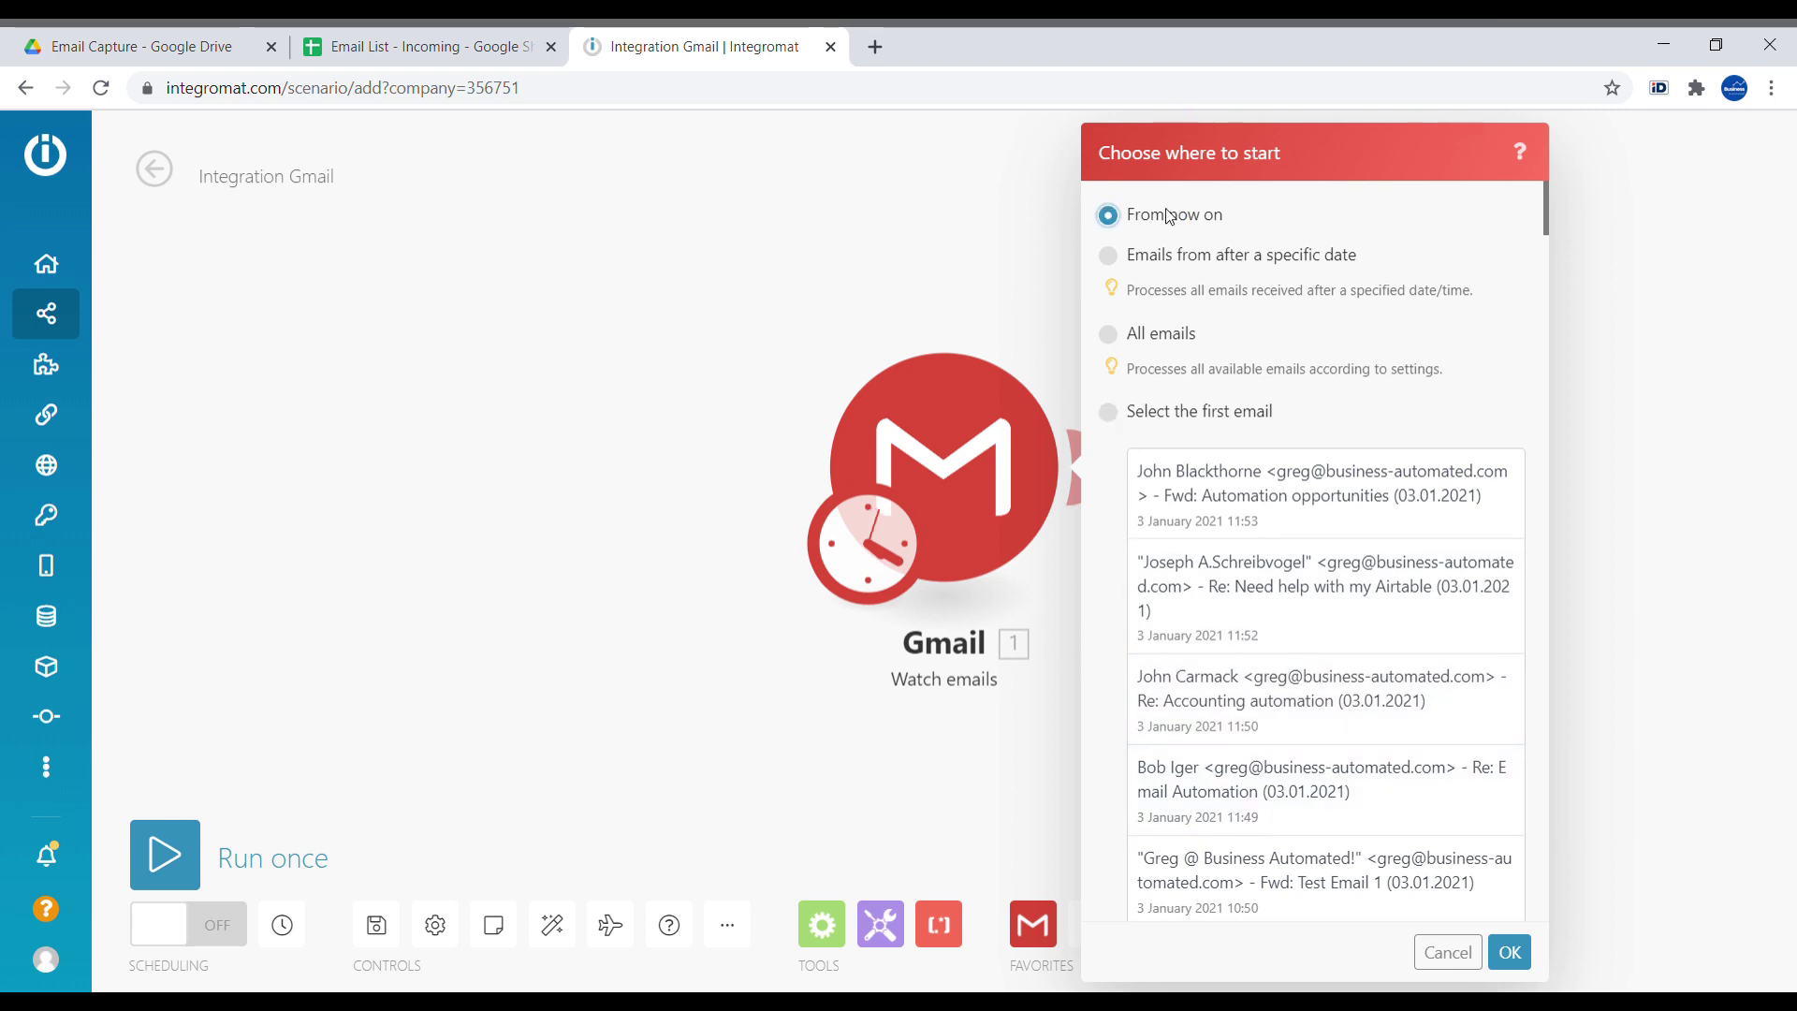
pyautogui.click(1509, 643)
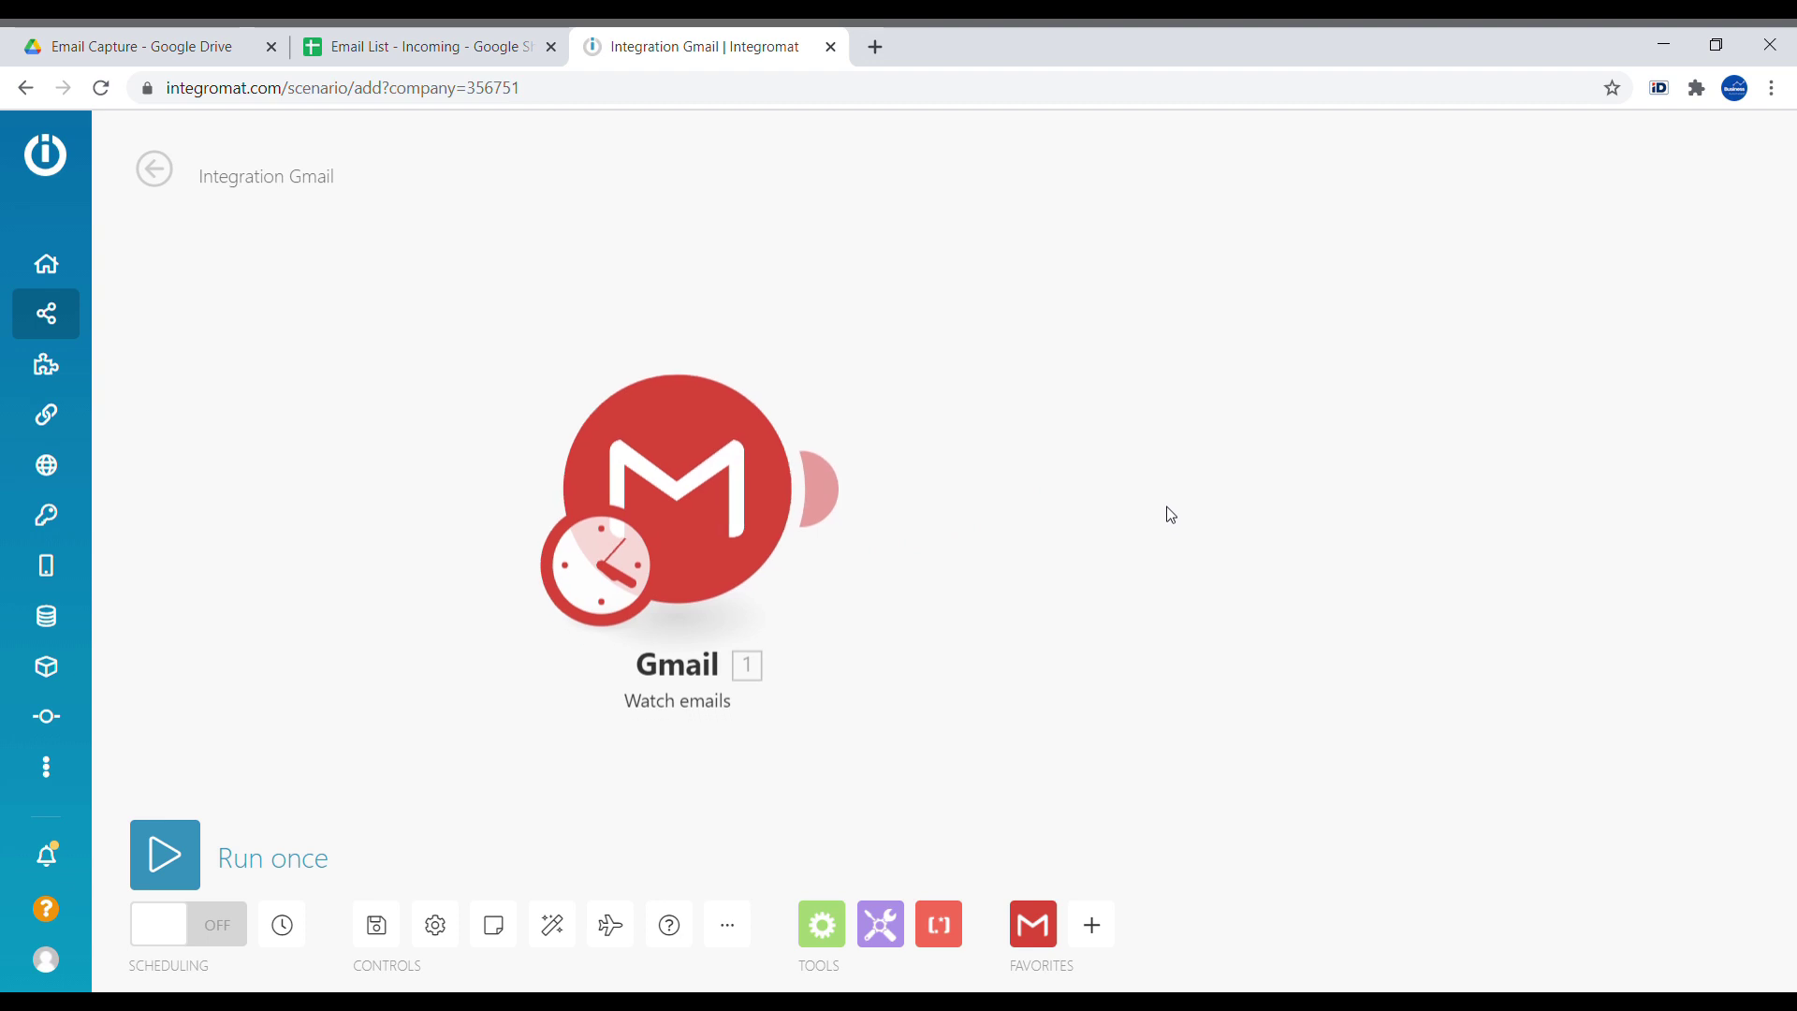
# Add a Google Sheets Add a Row module after Gmail, then view cell A2 in Email List
pyautogui.click(1097, 926)
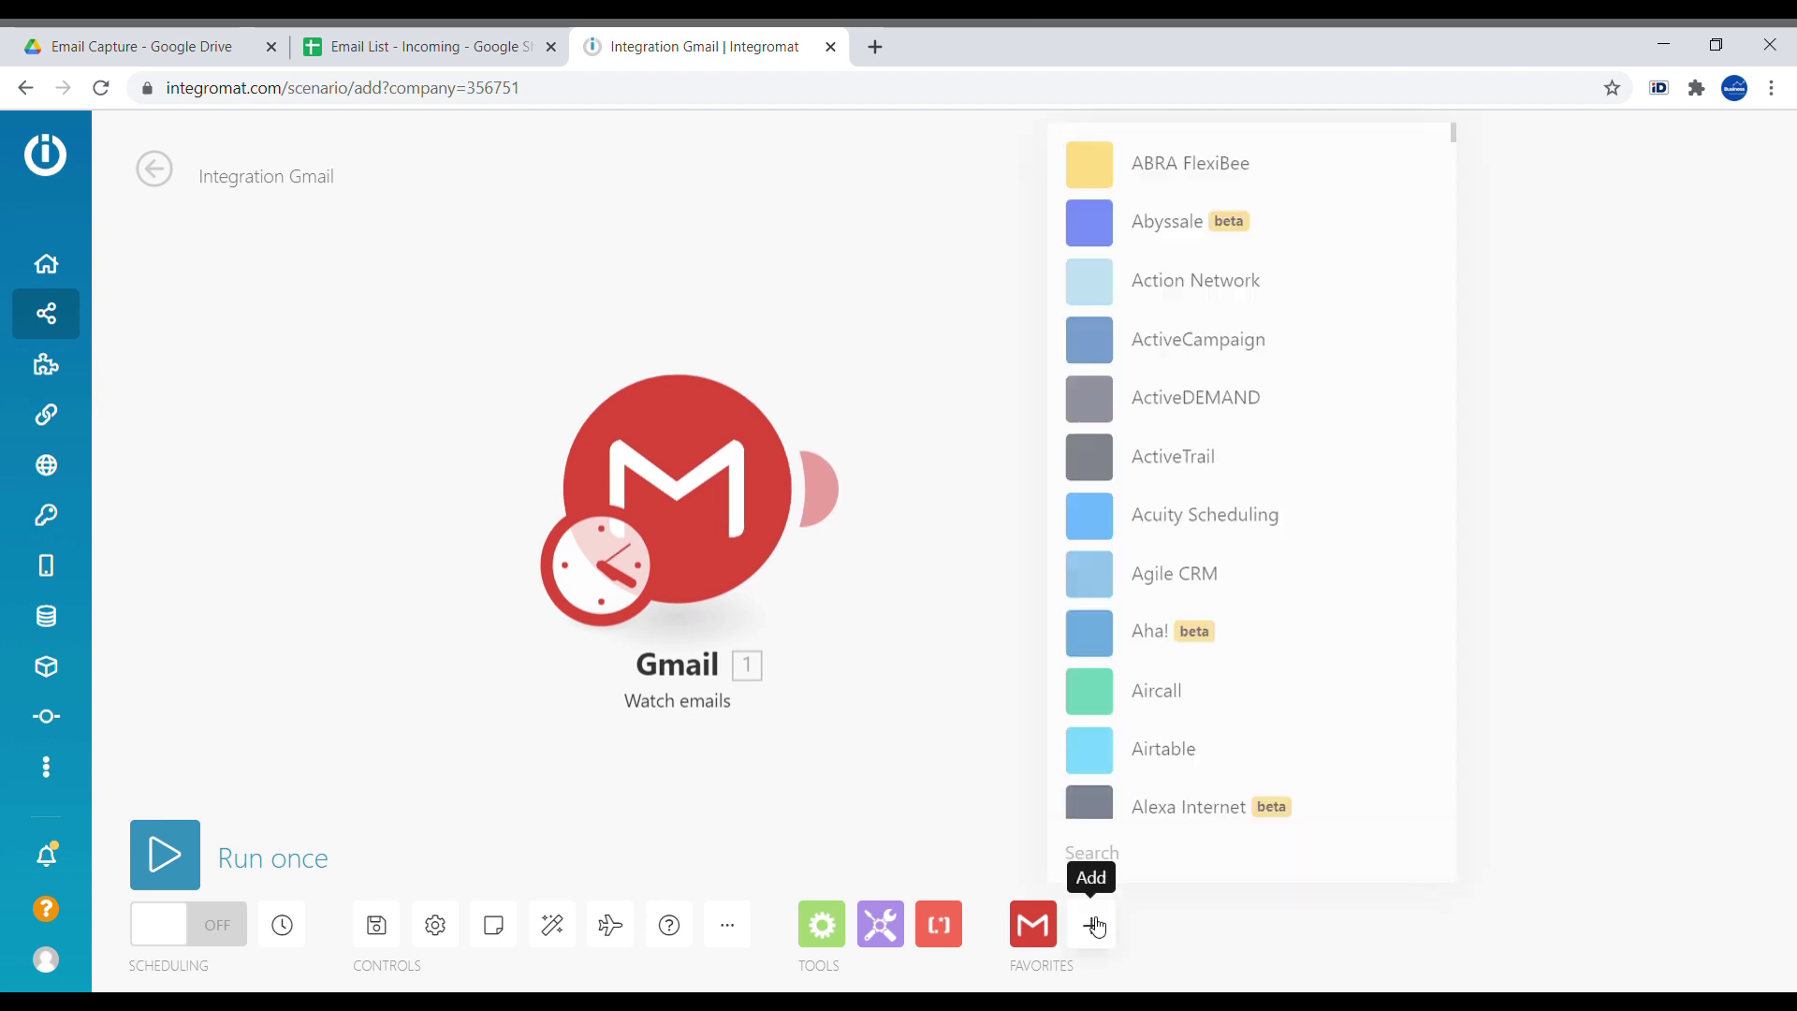
pyautogui.write('goog')
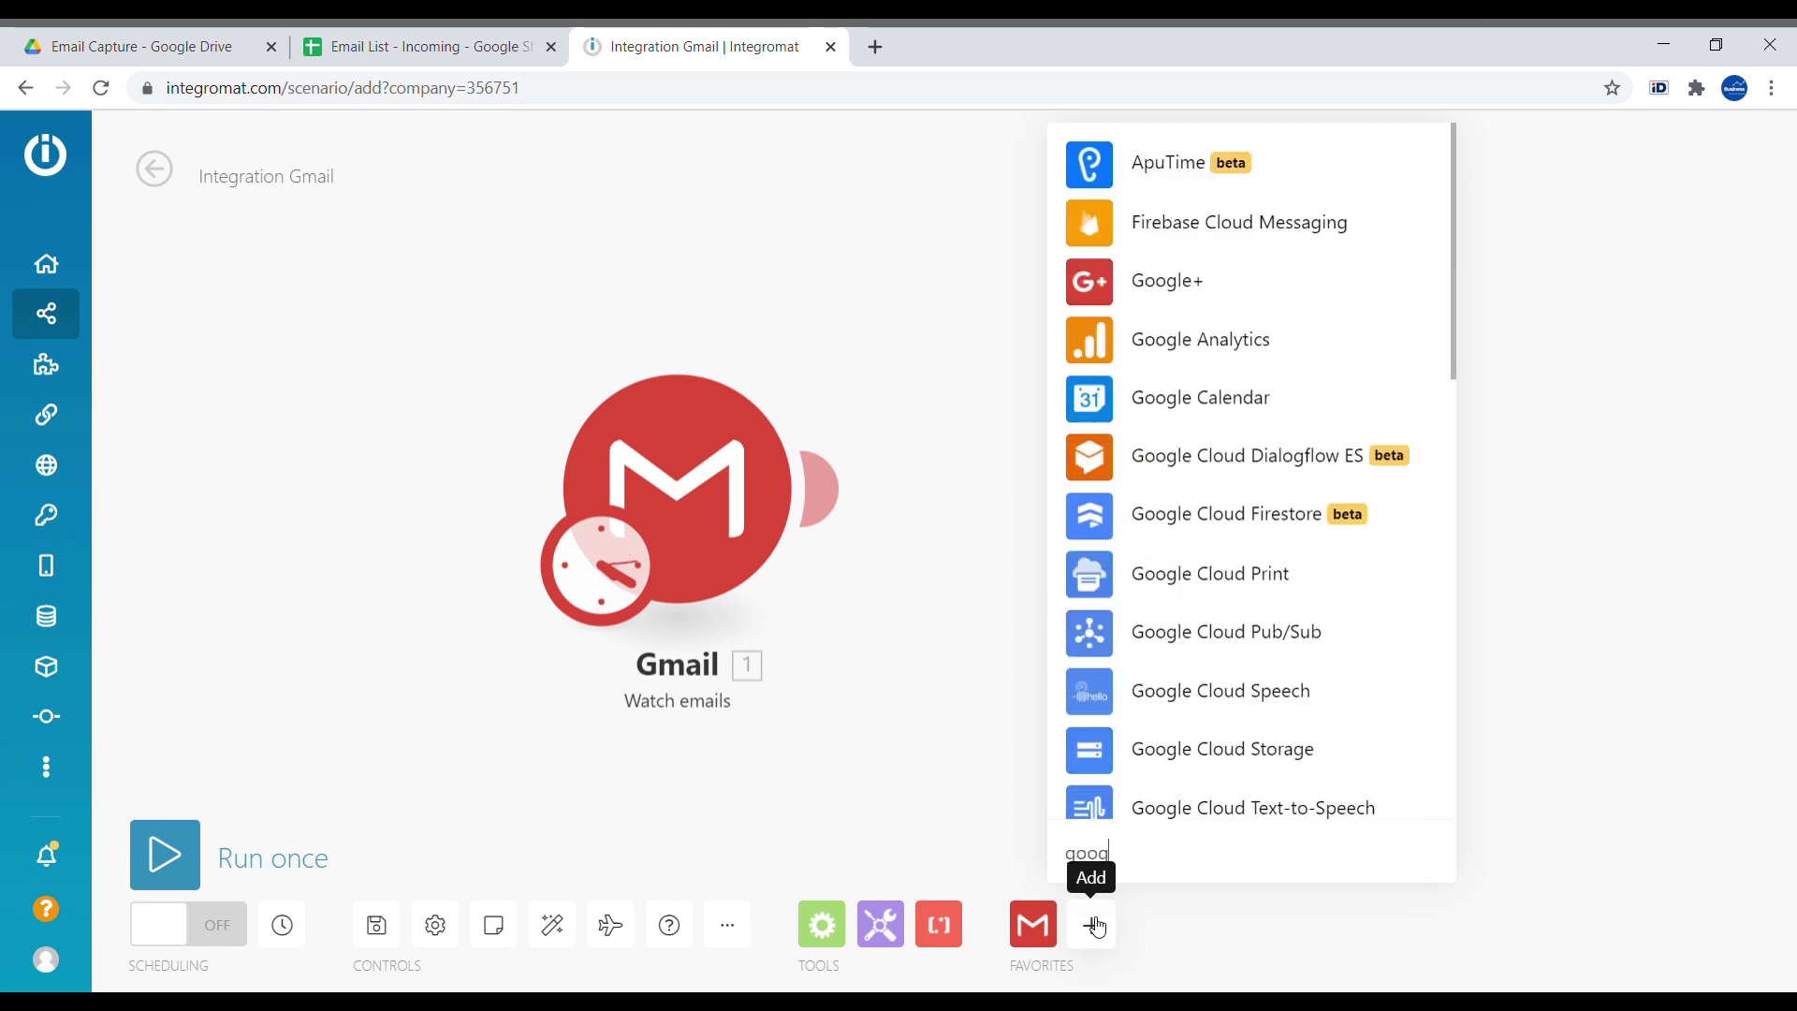
pyautogui.write('le shee')
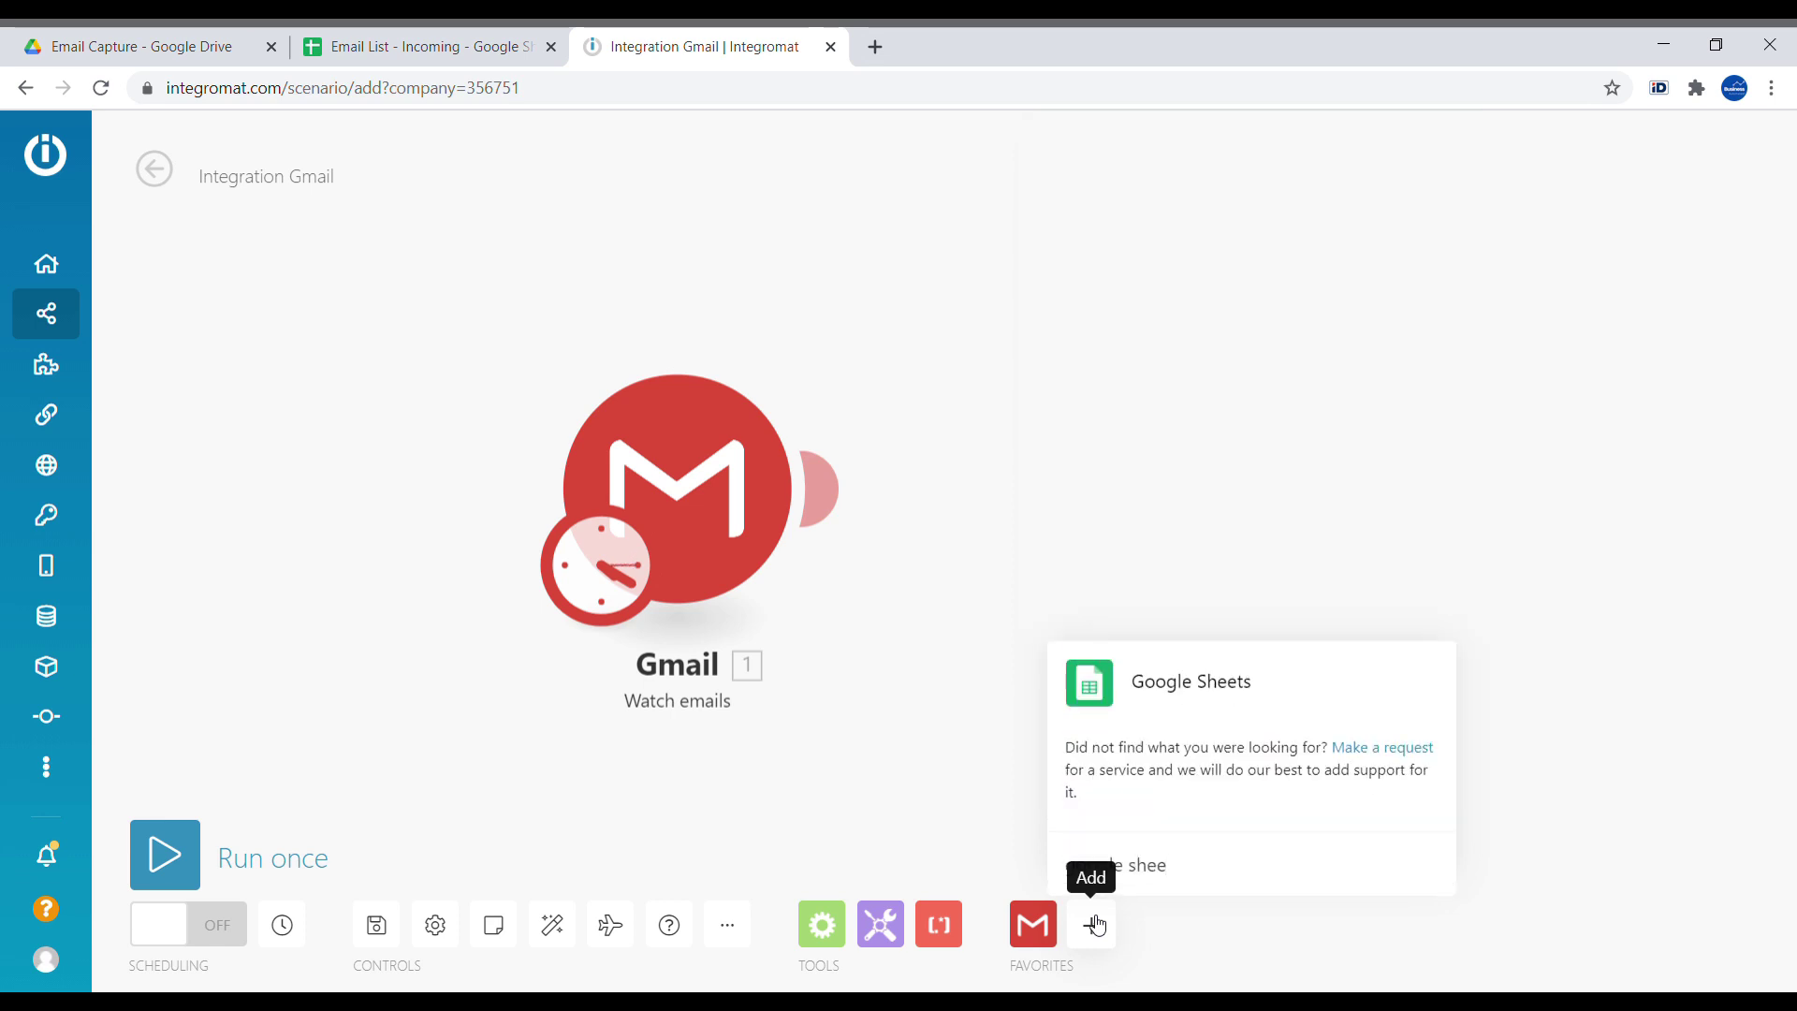
pyautogui.write('t')
pyautogui.click(1291, 669)
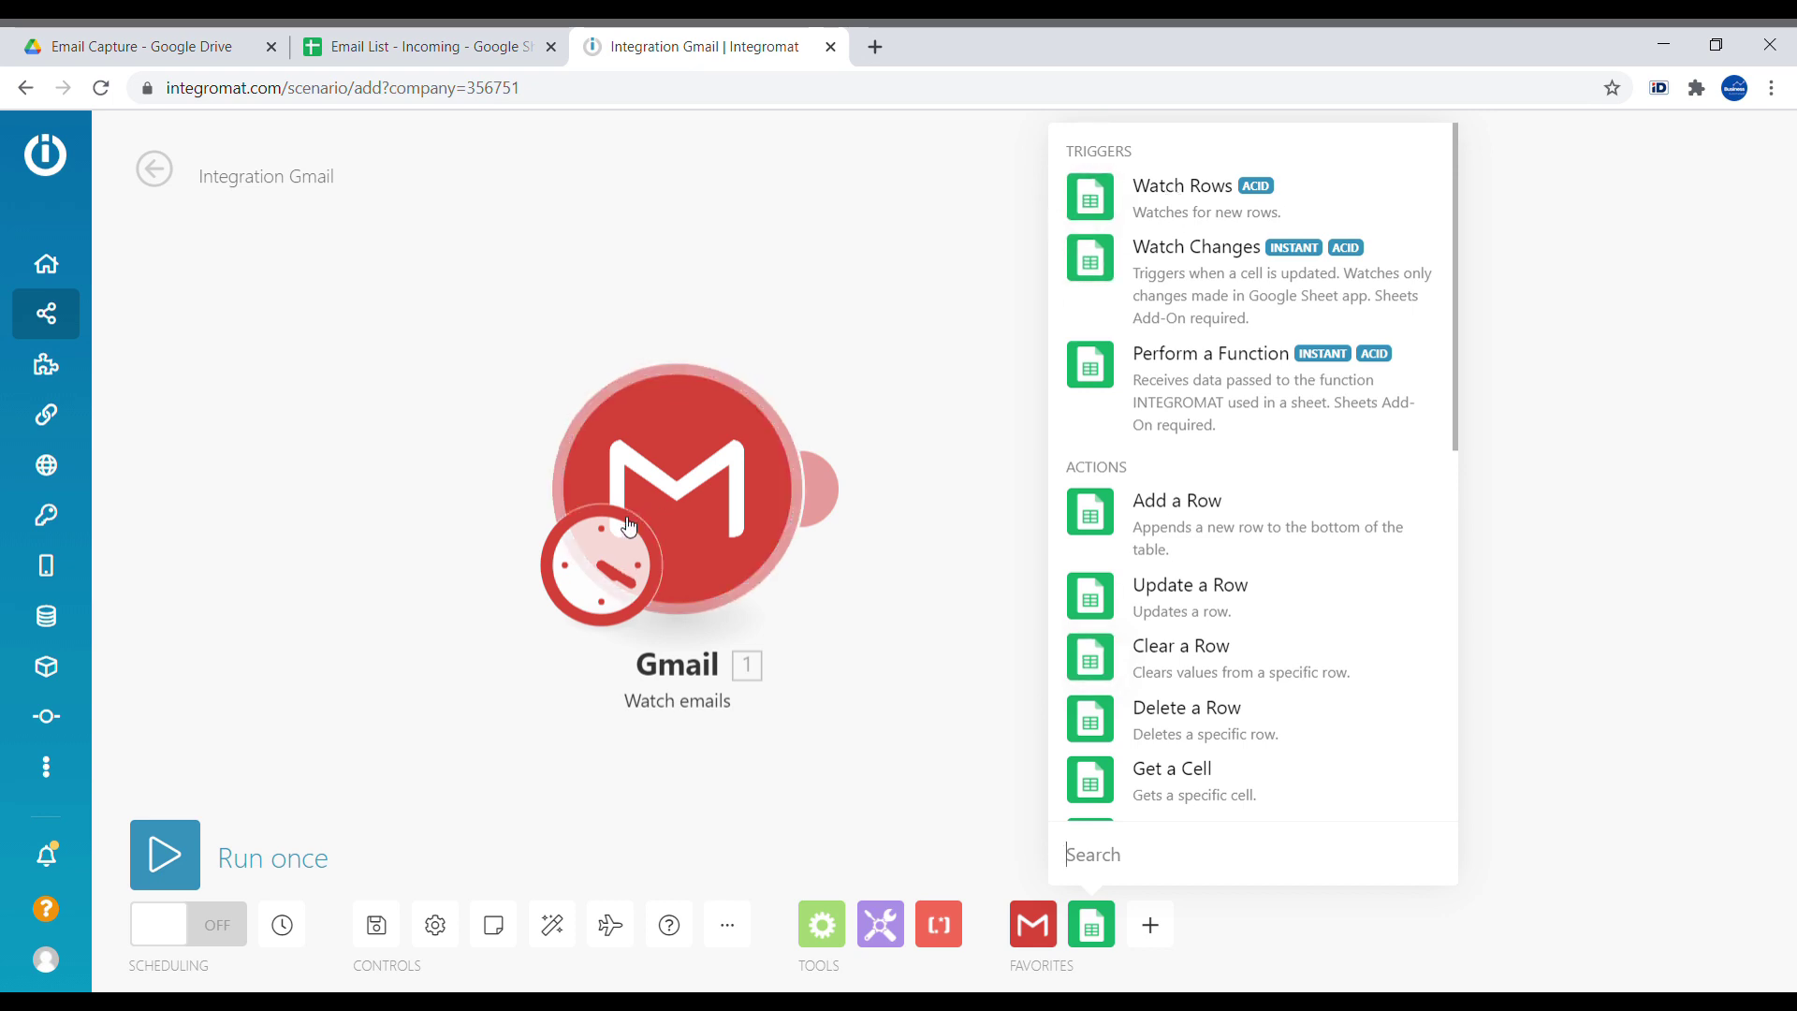
pyautogui.click(1226, 533)
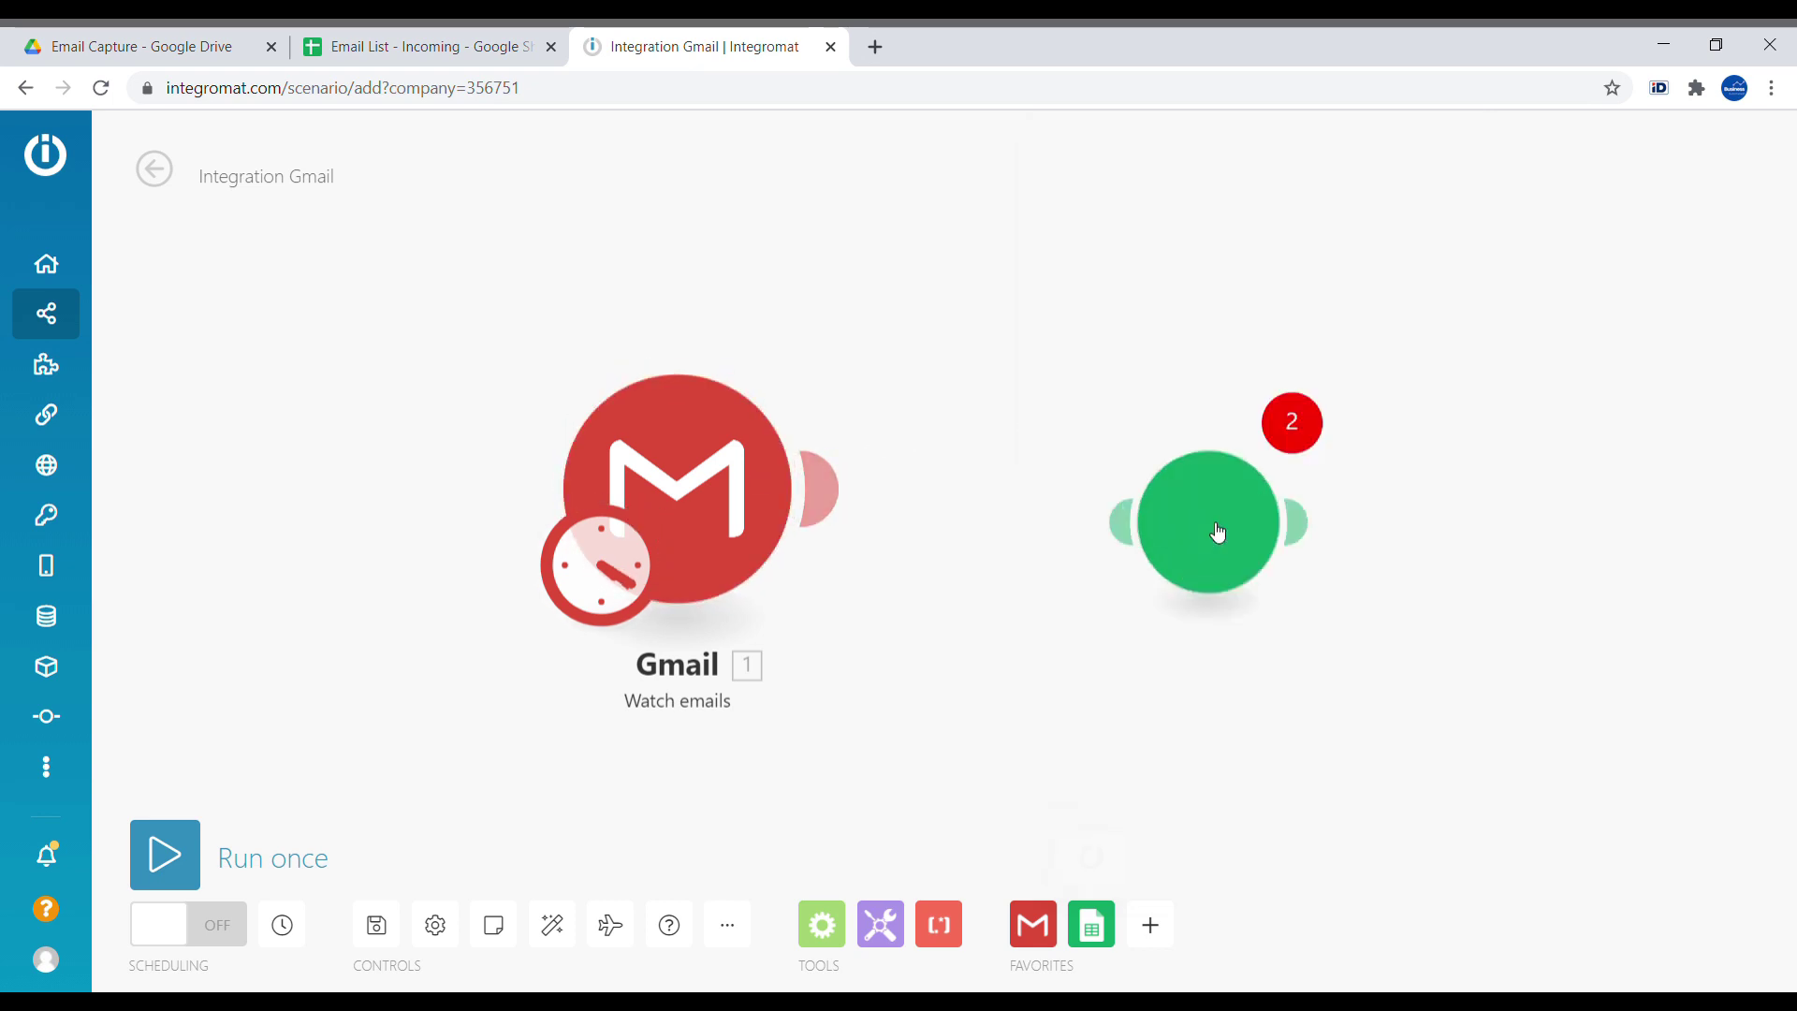
pyautogui.click(420, 45)
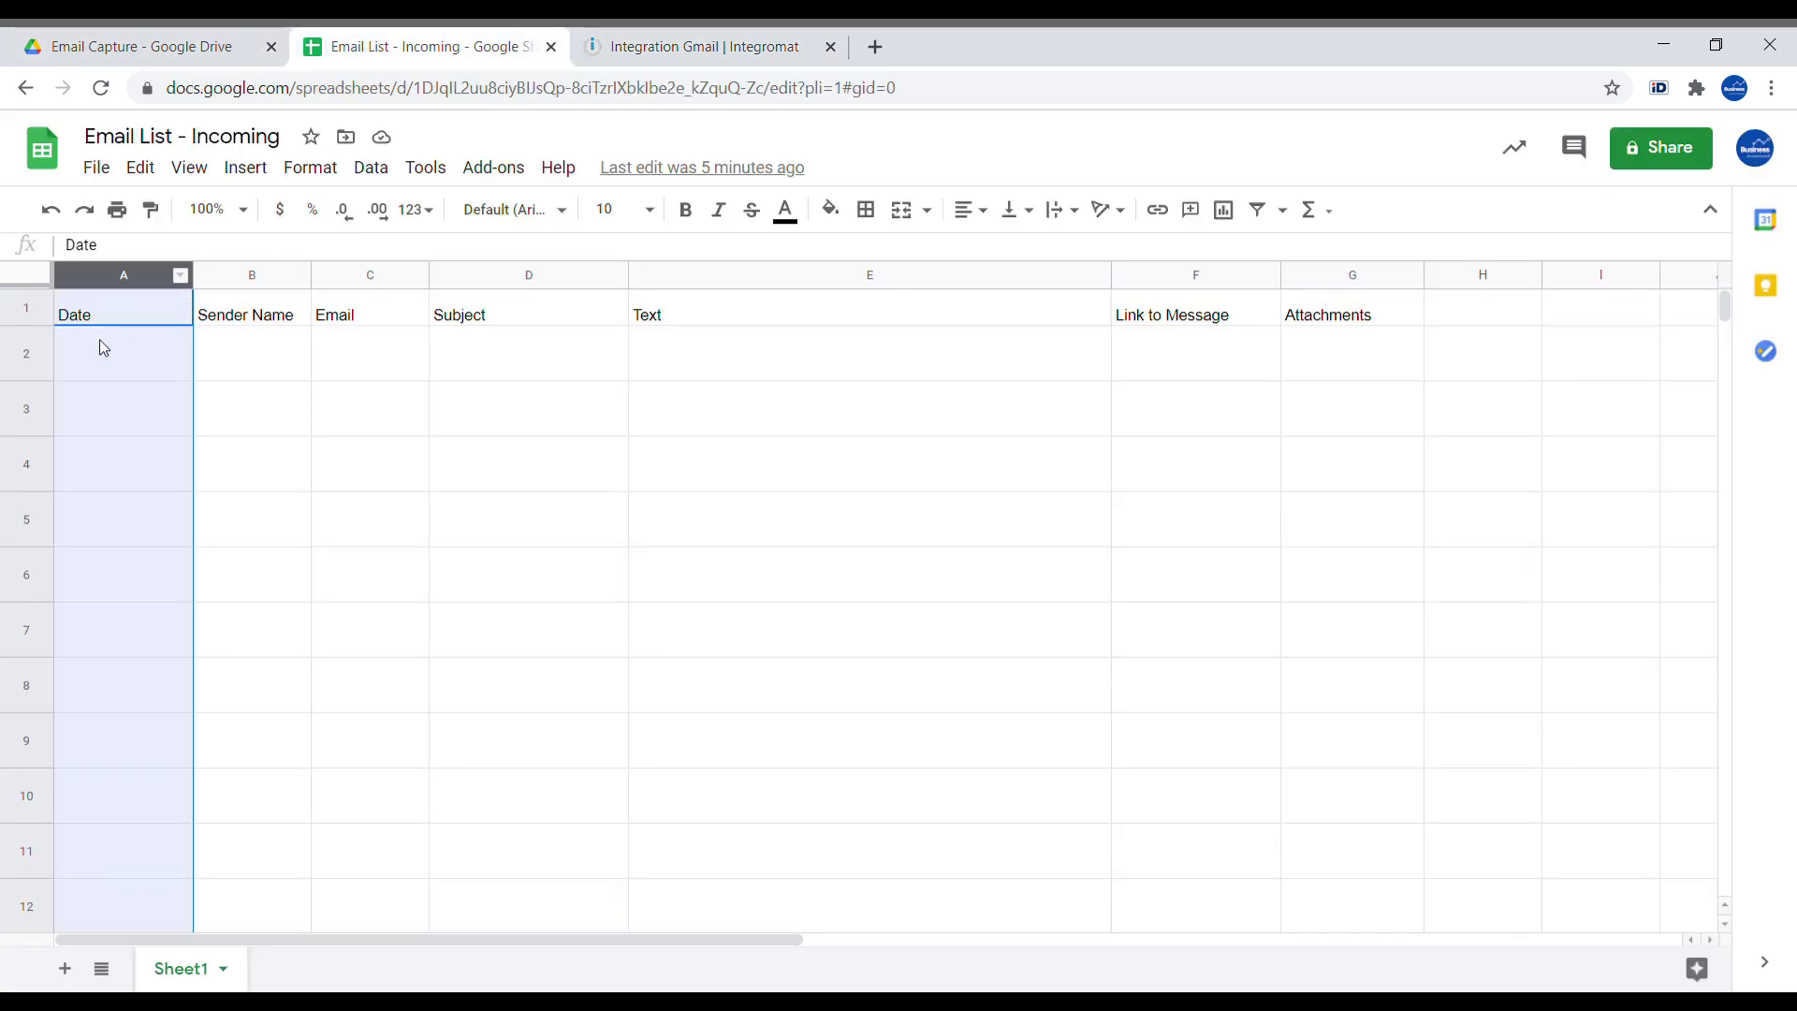
pyautogui.click(99, 339)
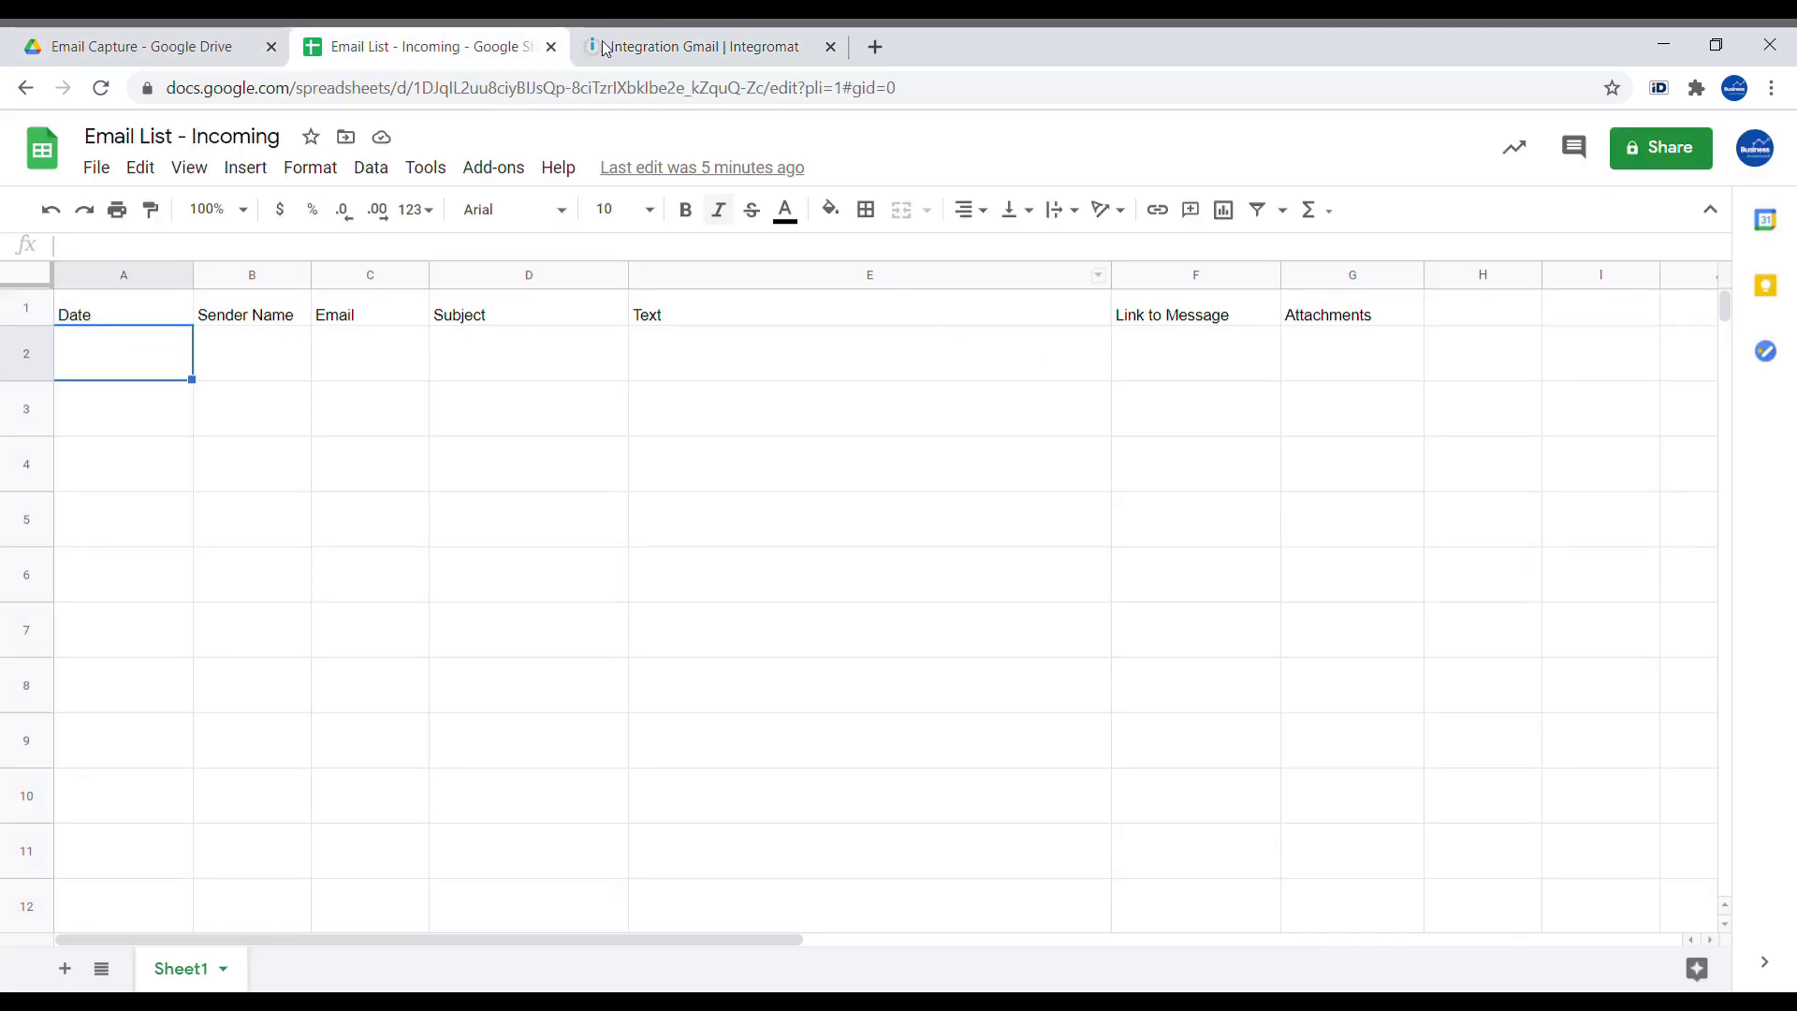
# Back in Integromat, select the 'Email List - Incoming' spreadsheet in the Add a Row module
pyautogui.click(716, 47)
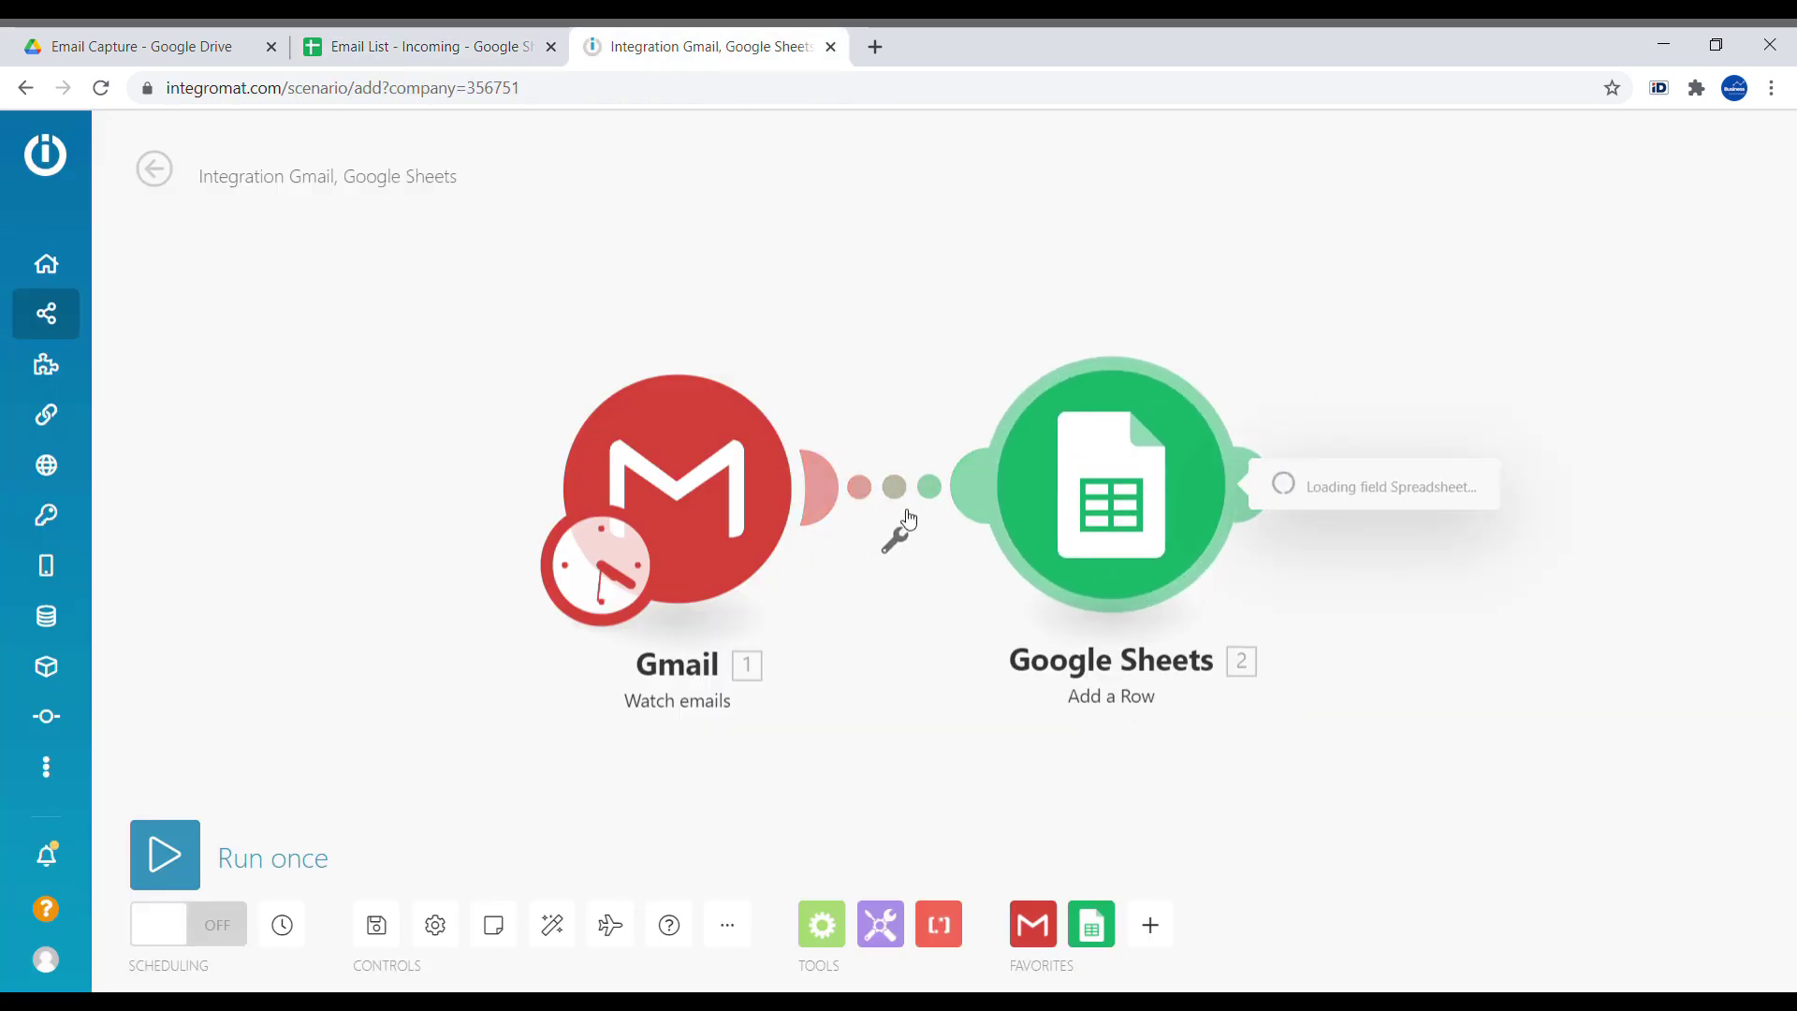
pyautogui.moveTo(1384, 610); pyautogui.dragTo(1277, 630)
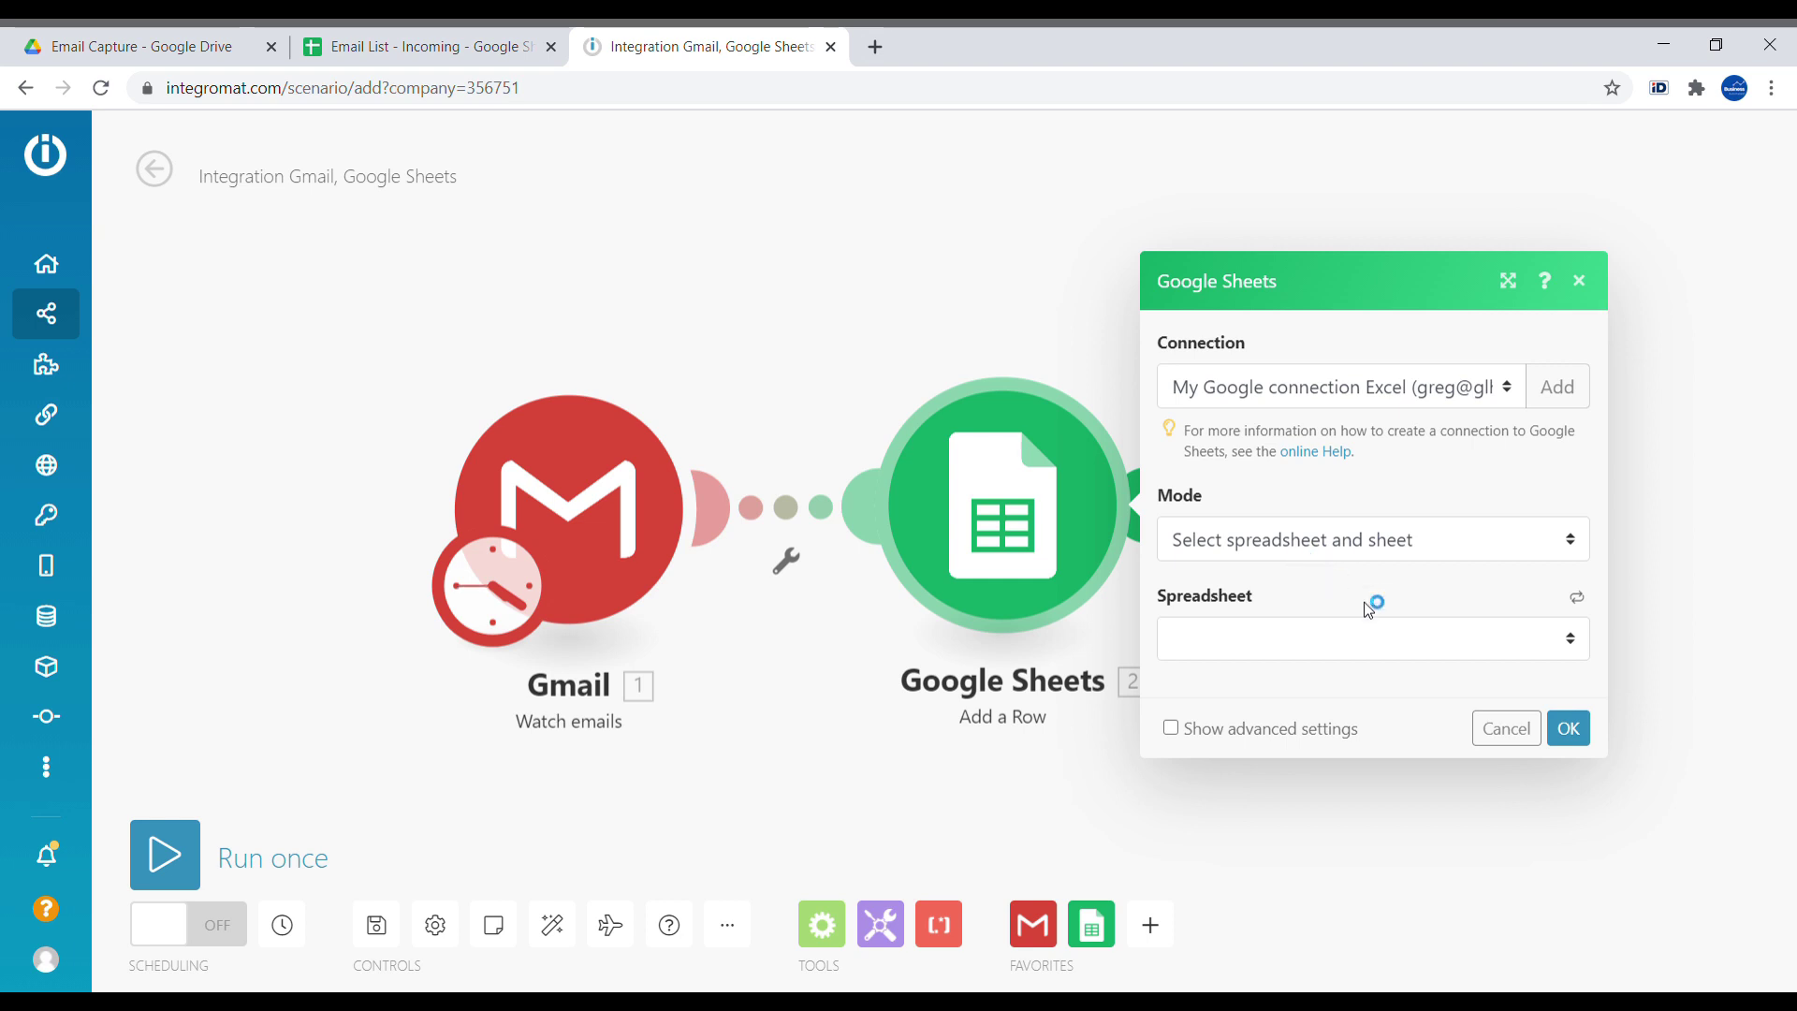
pyautogui.click(1399, 646)
pyautogui.click(1235, 636)
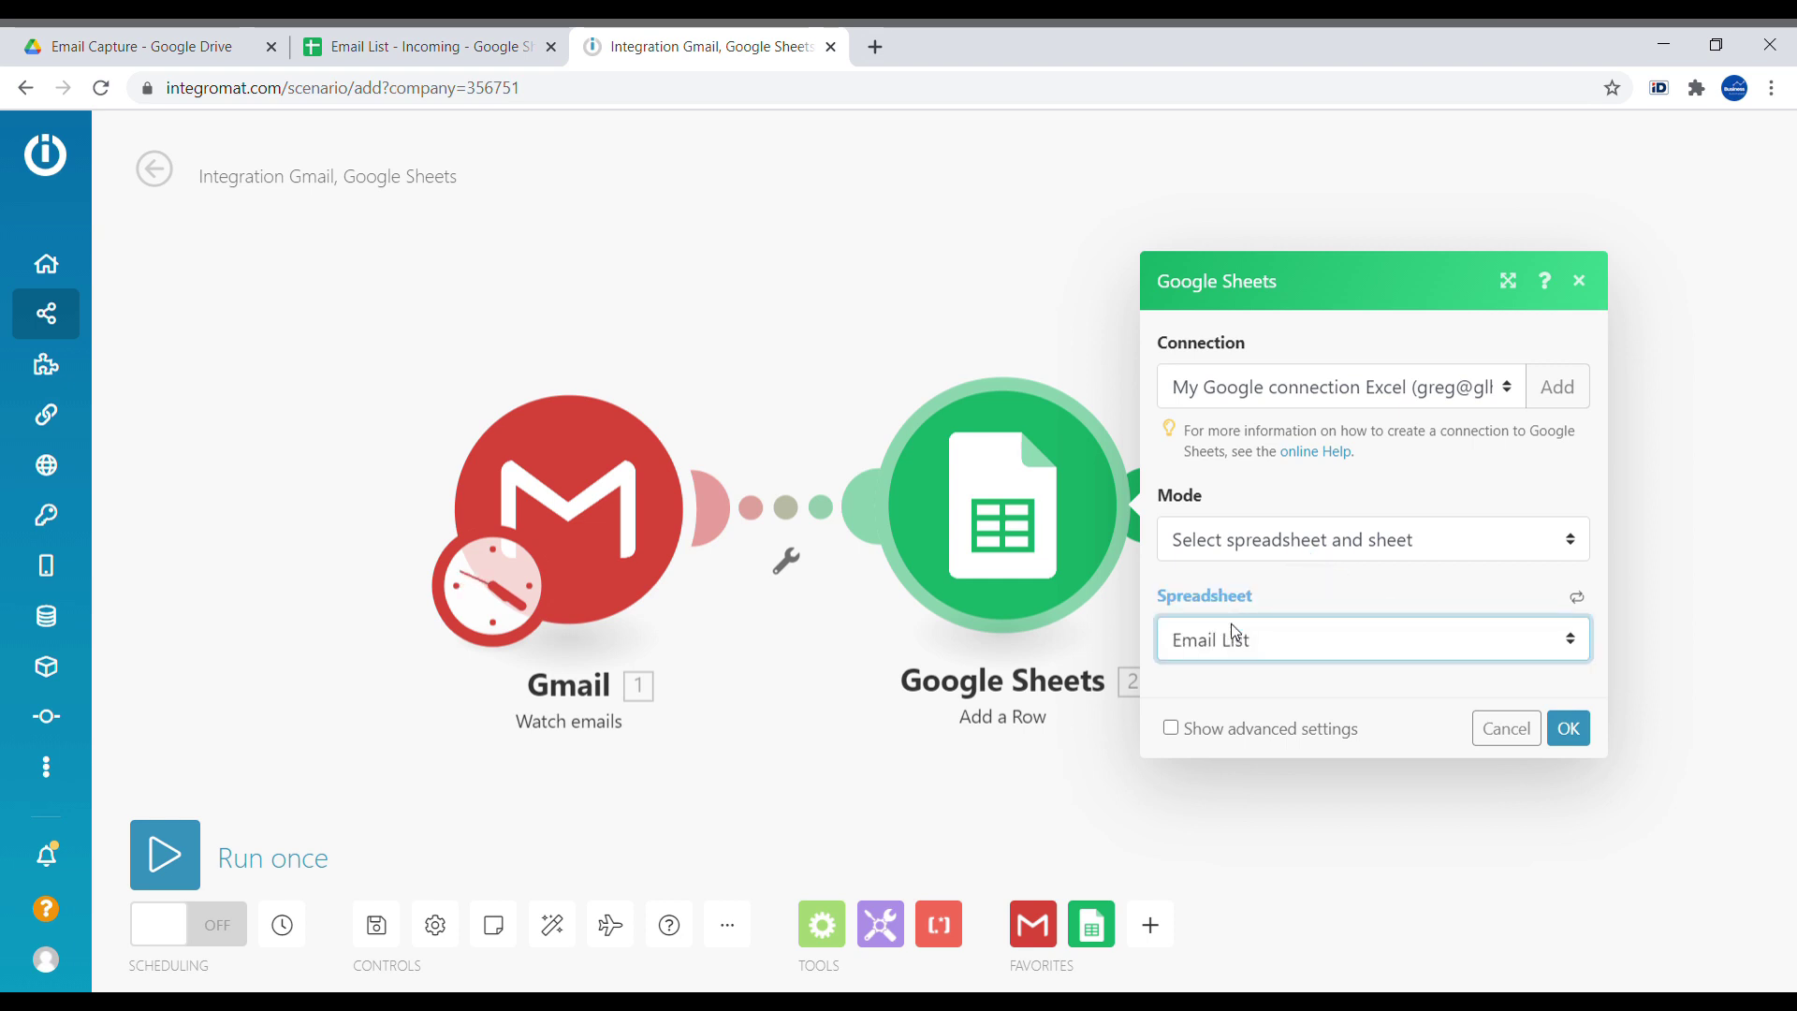
pyautogui.press('Down')
pyautogui.press('Return')
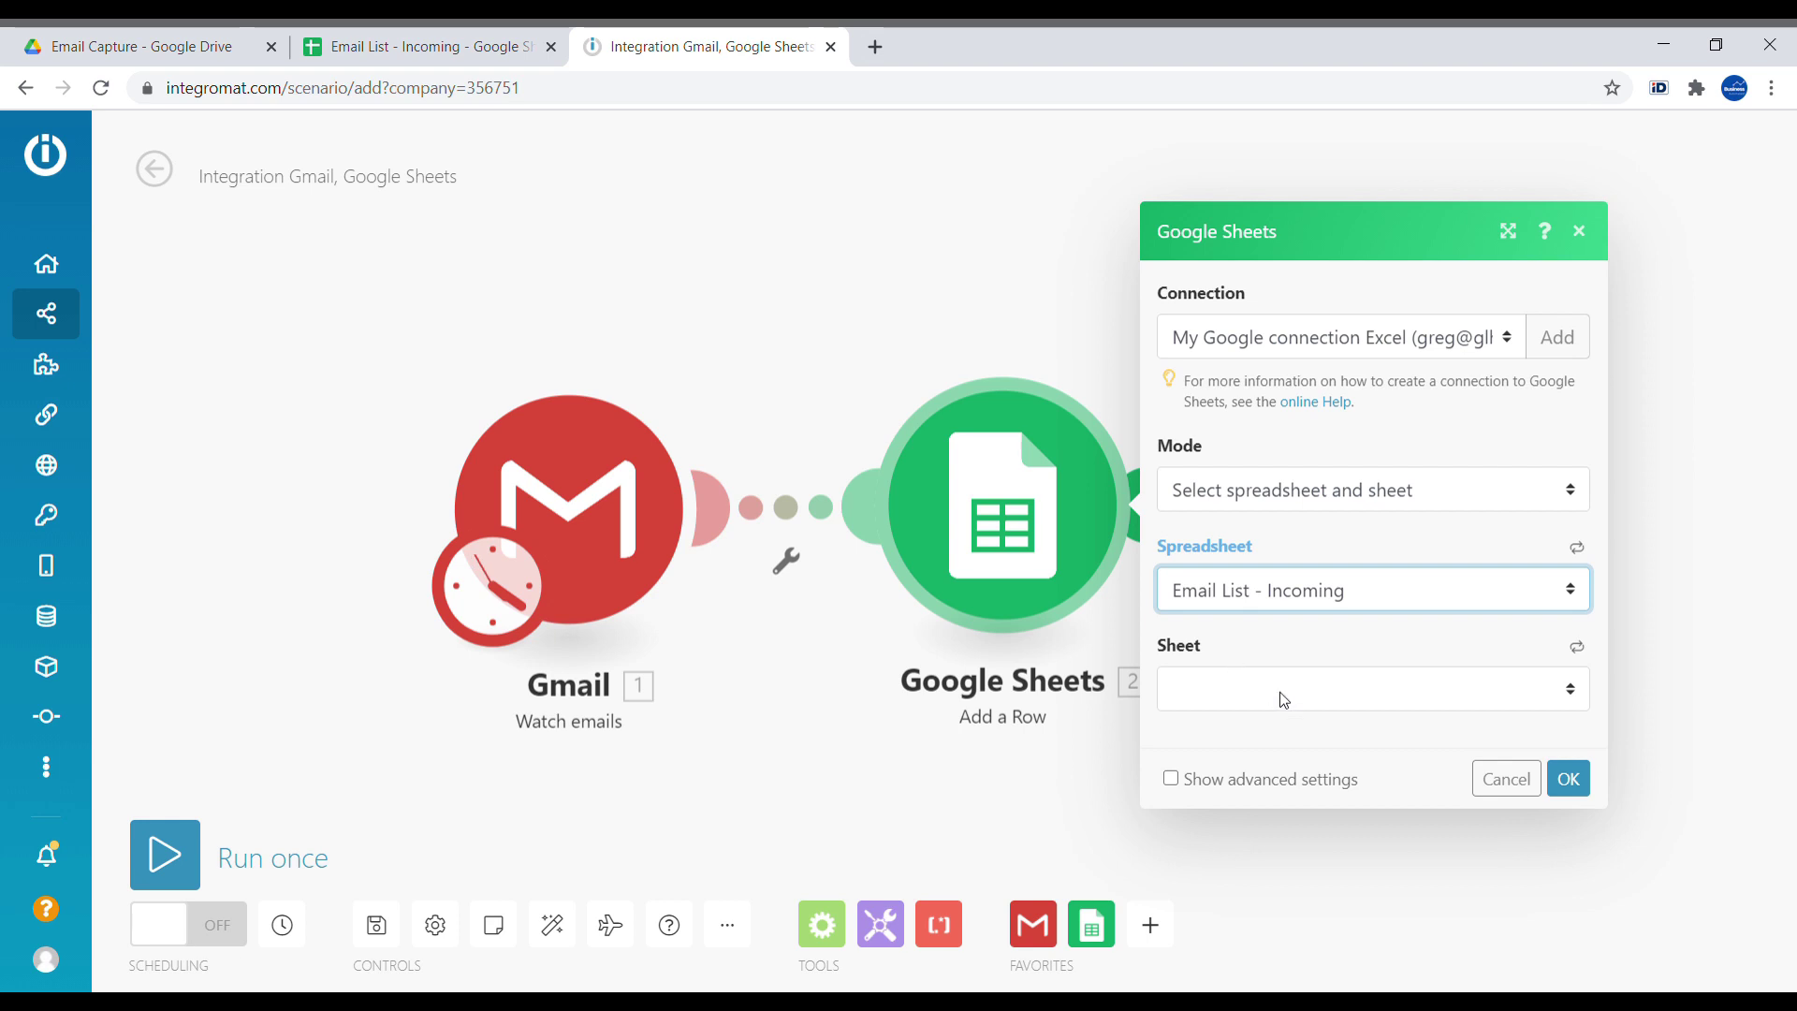
# Choose Sheet1 as the target sheet and begin mapping into the Date (A) field
pyautogui.click(1278, 692)
pyautogui.click(1271, 740)
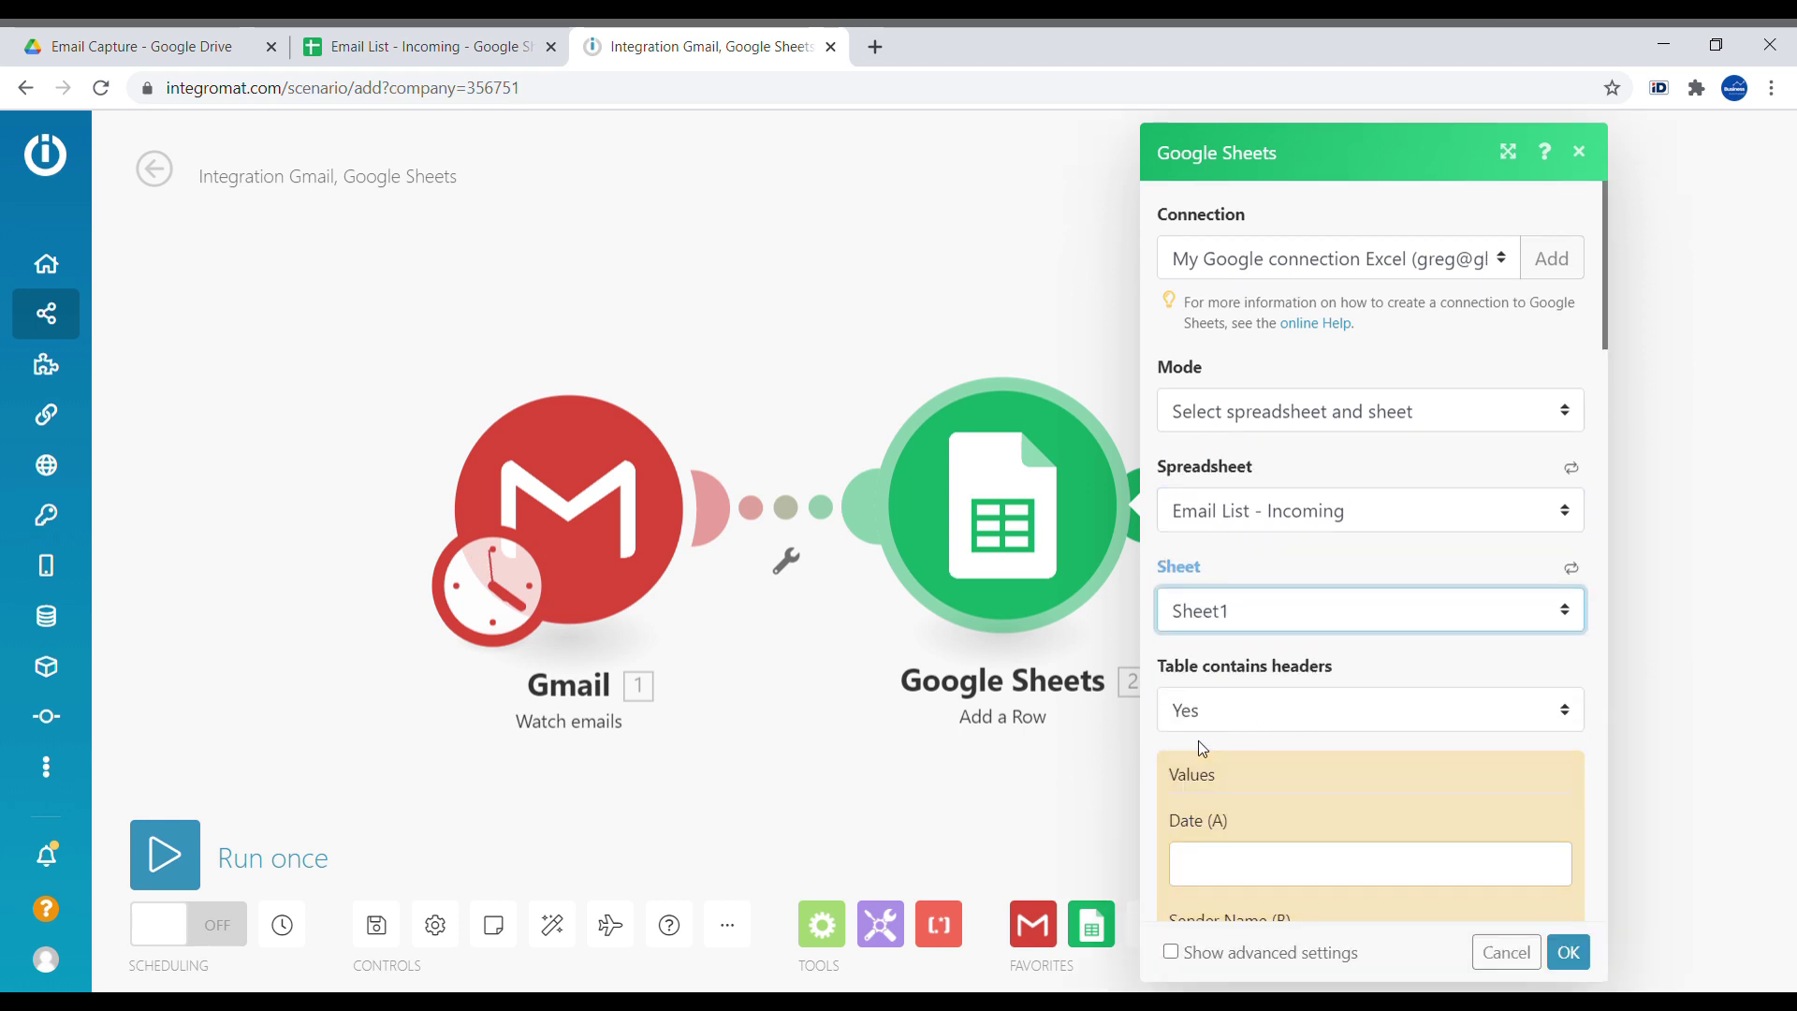
pyautogui.scroll(-3, 1369, 682)
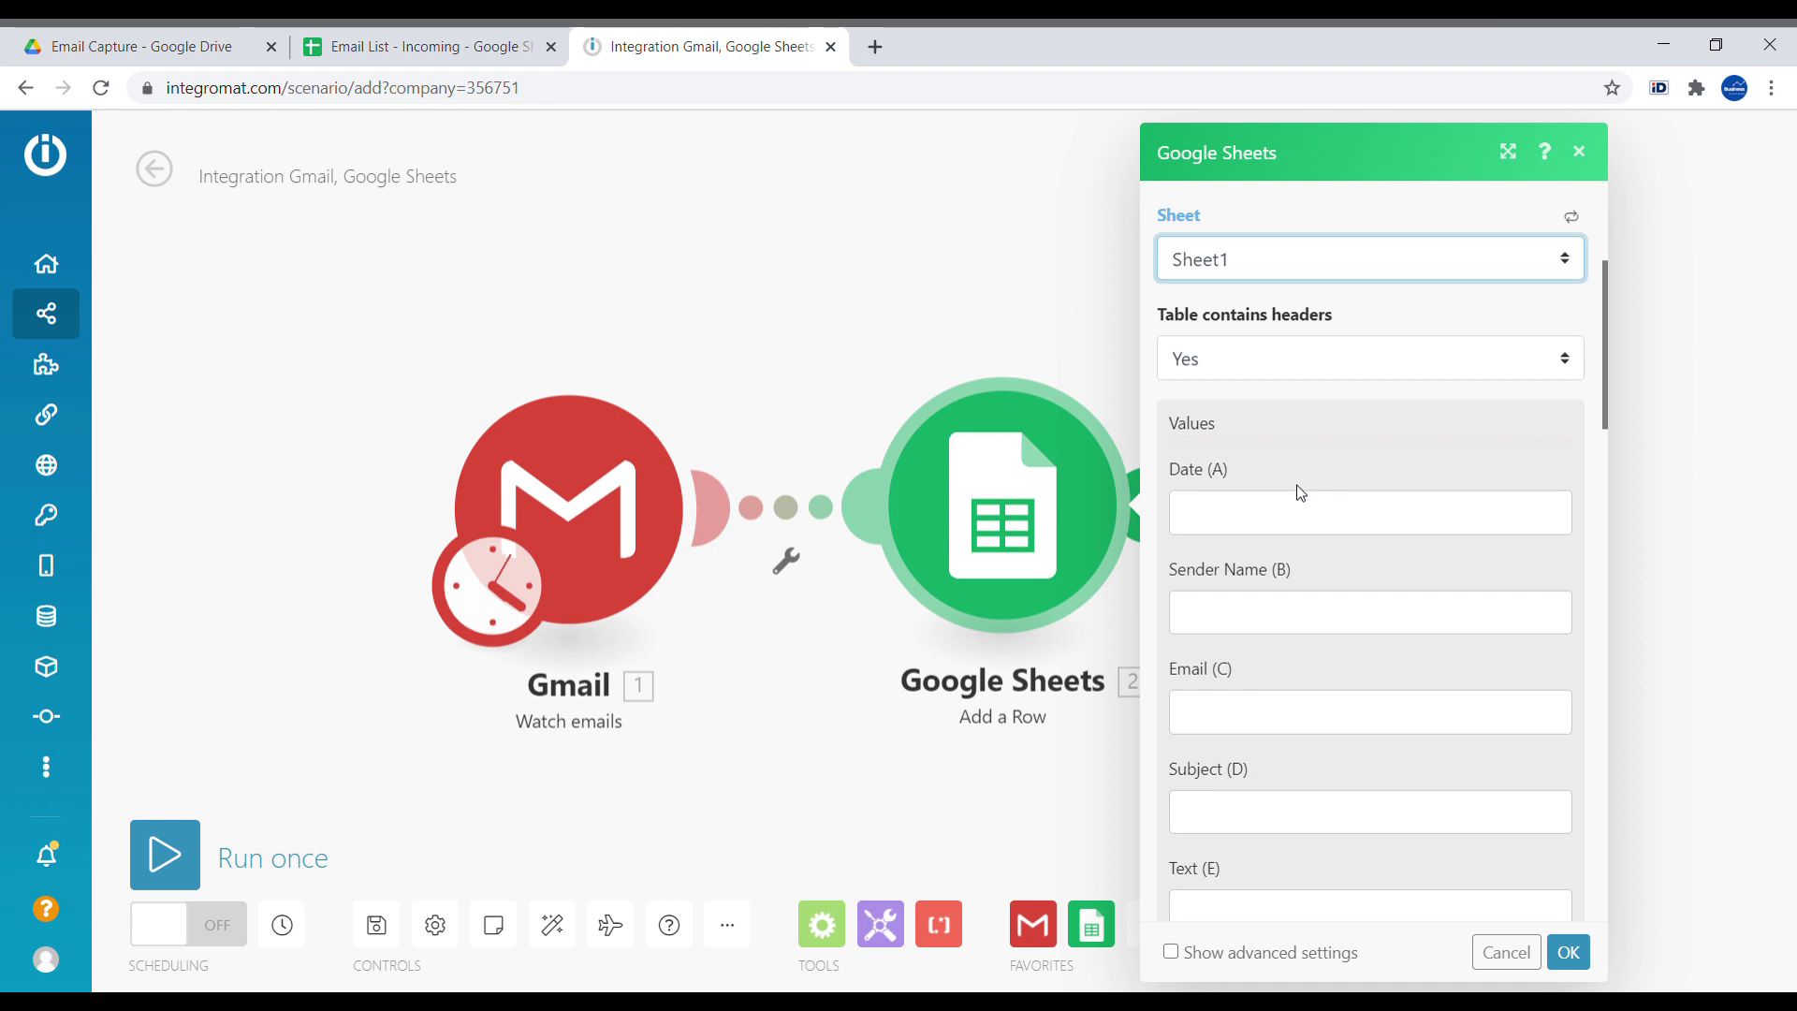
pyautogui.scroll(-5, 1303, 543)
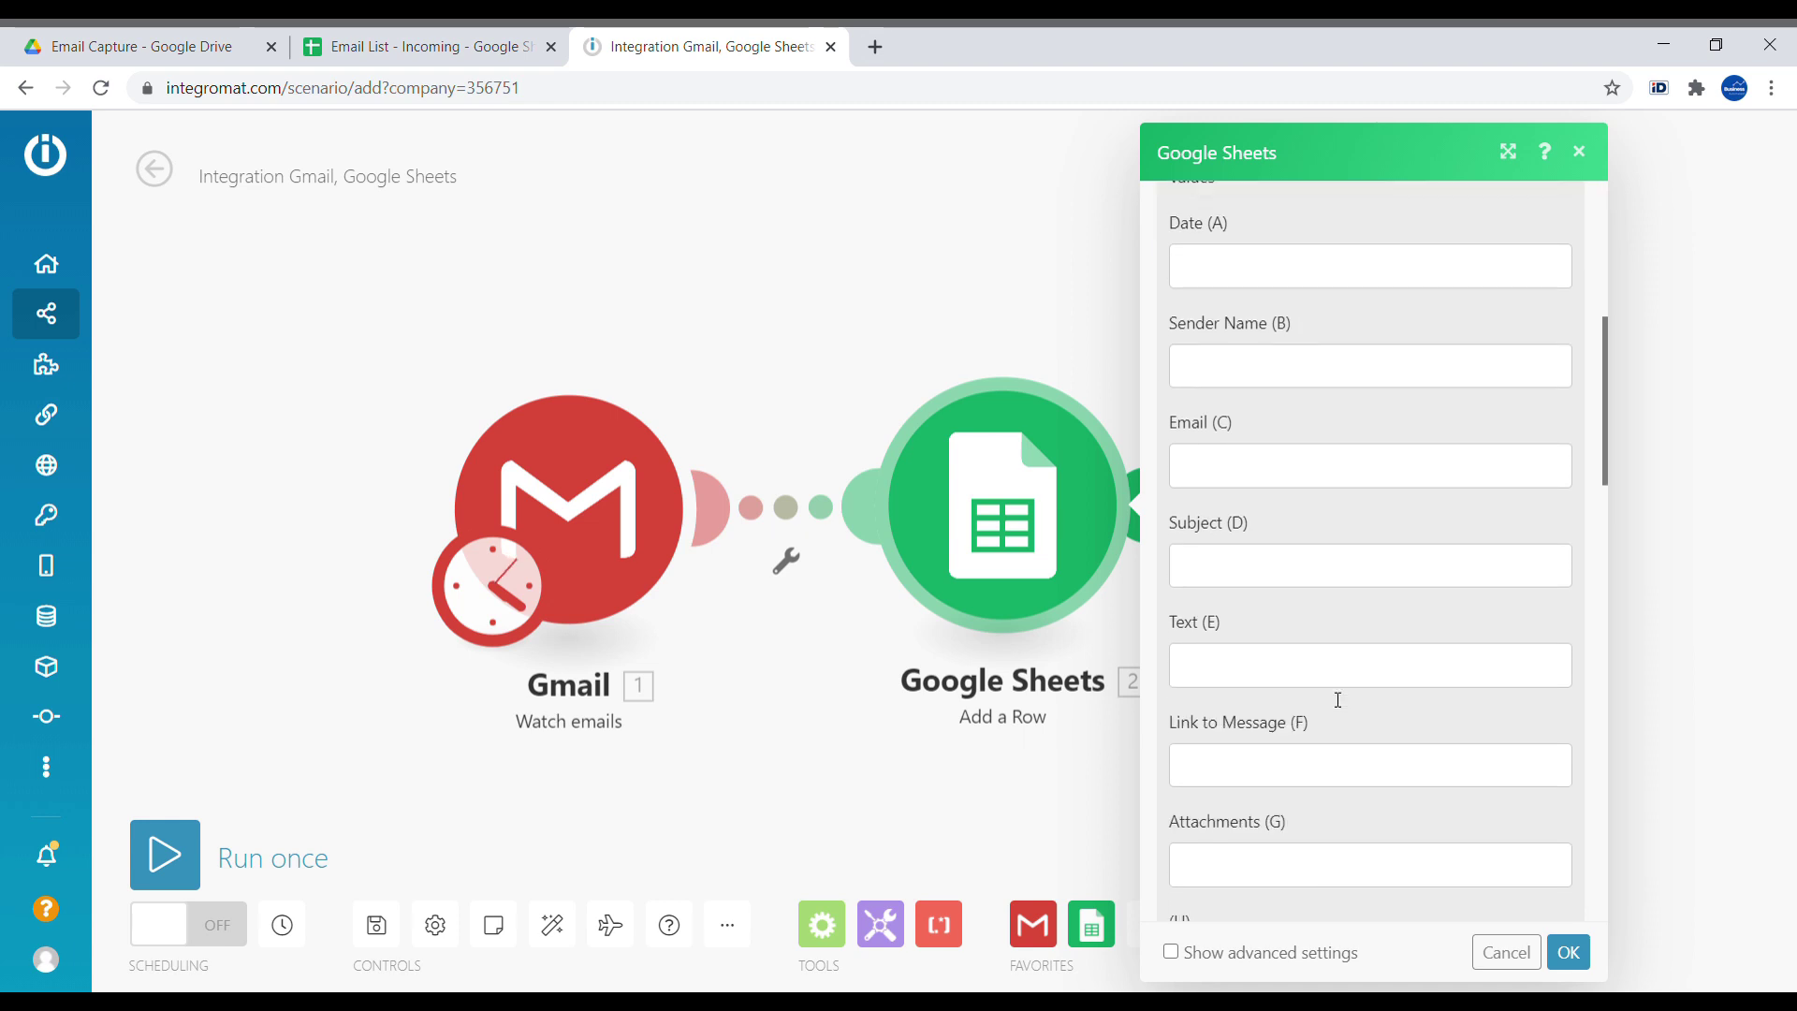
pyautogui.scroll(4, 1297, 711)
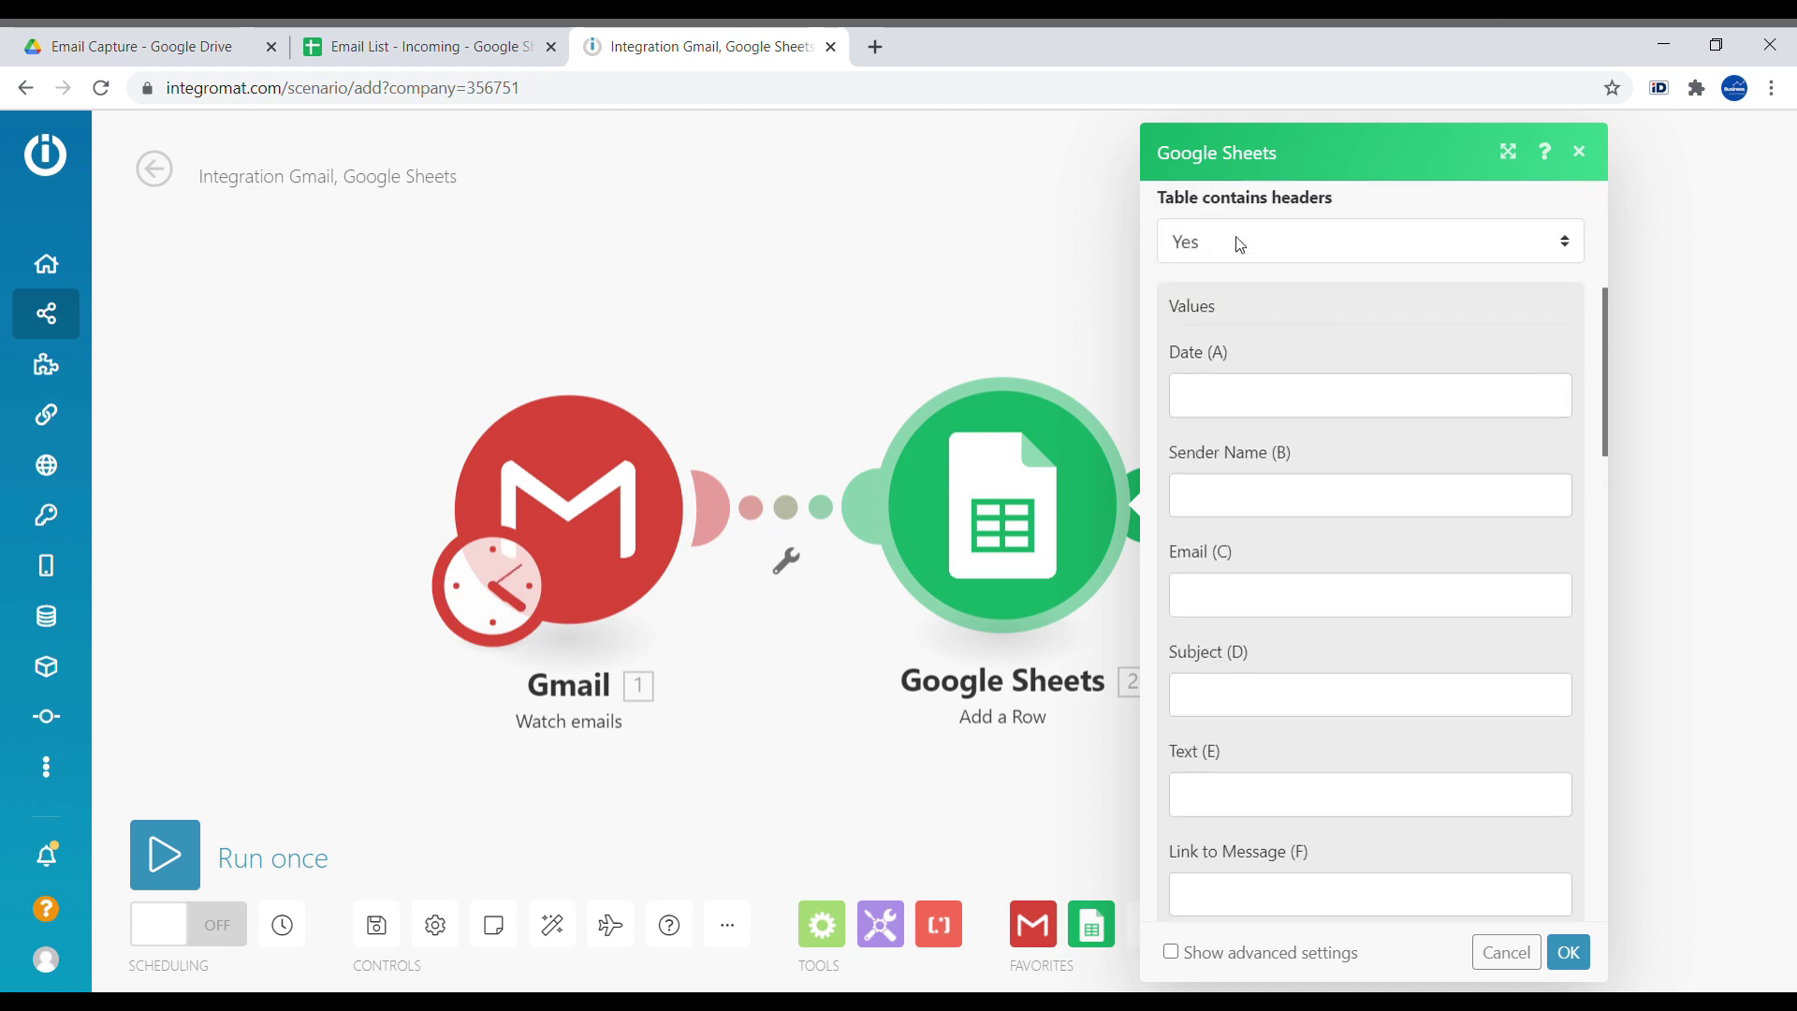
pyautogui.click(1261, 409)
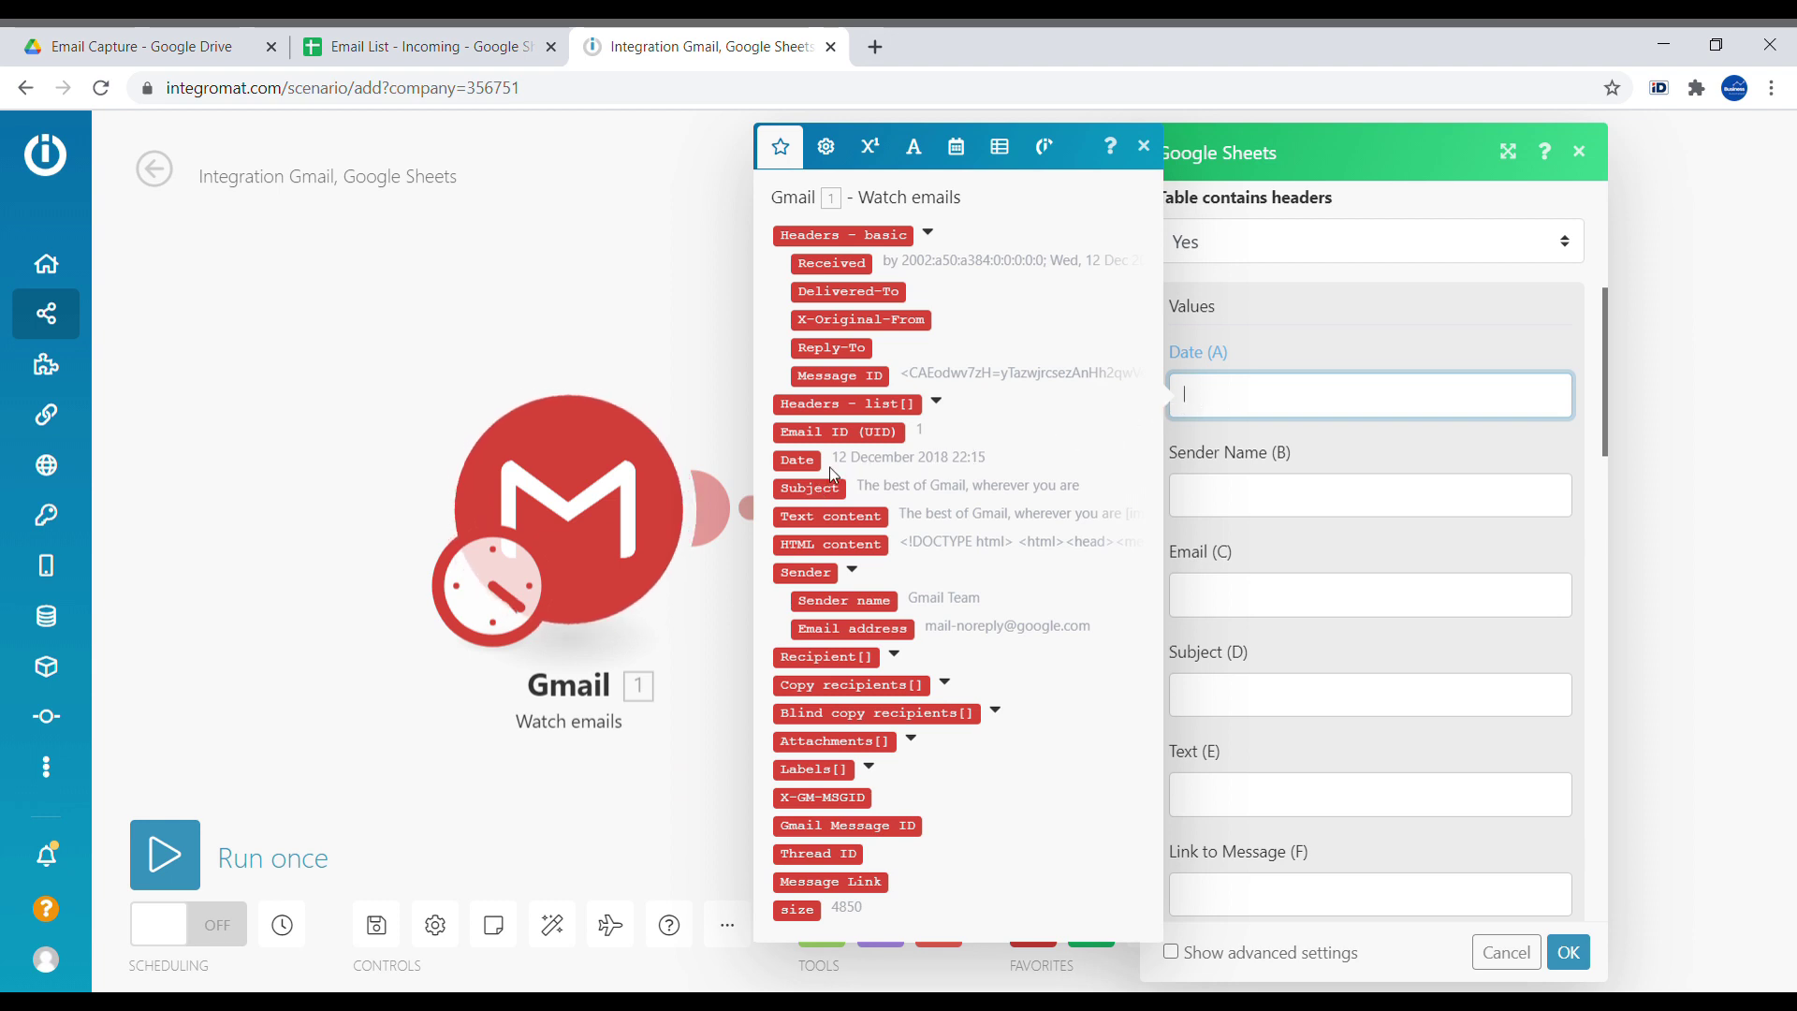
# Fill Date (A) through Link to Message (F) with Date, Sender name, Email address, Subject, Text content, Message Link
pyautogui.click(800, 462)
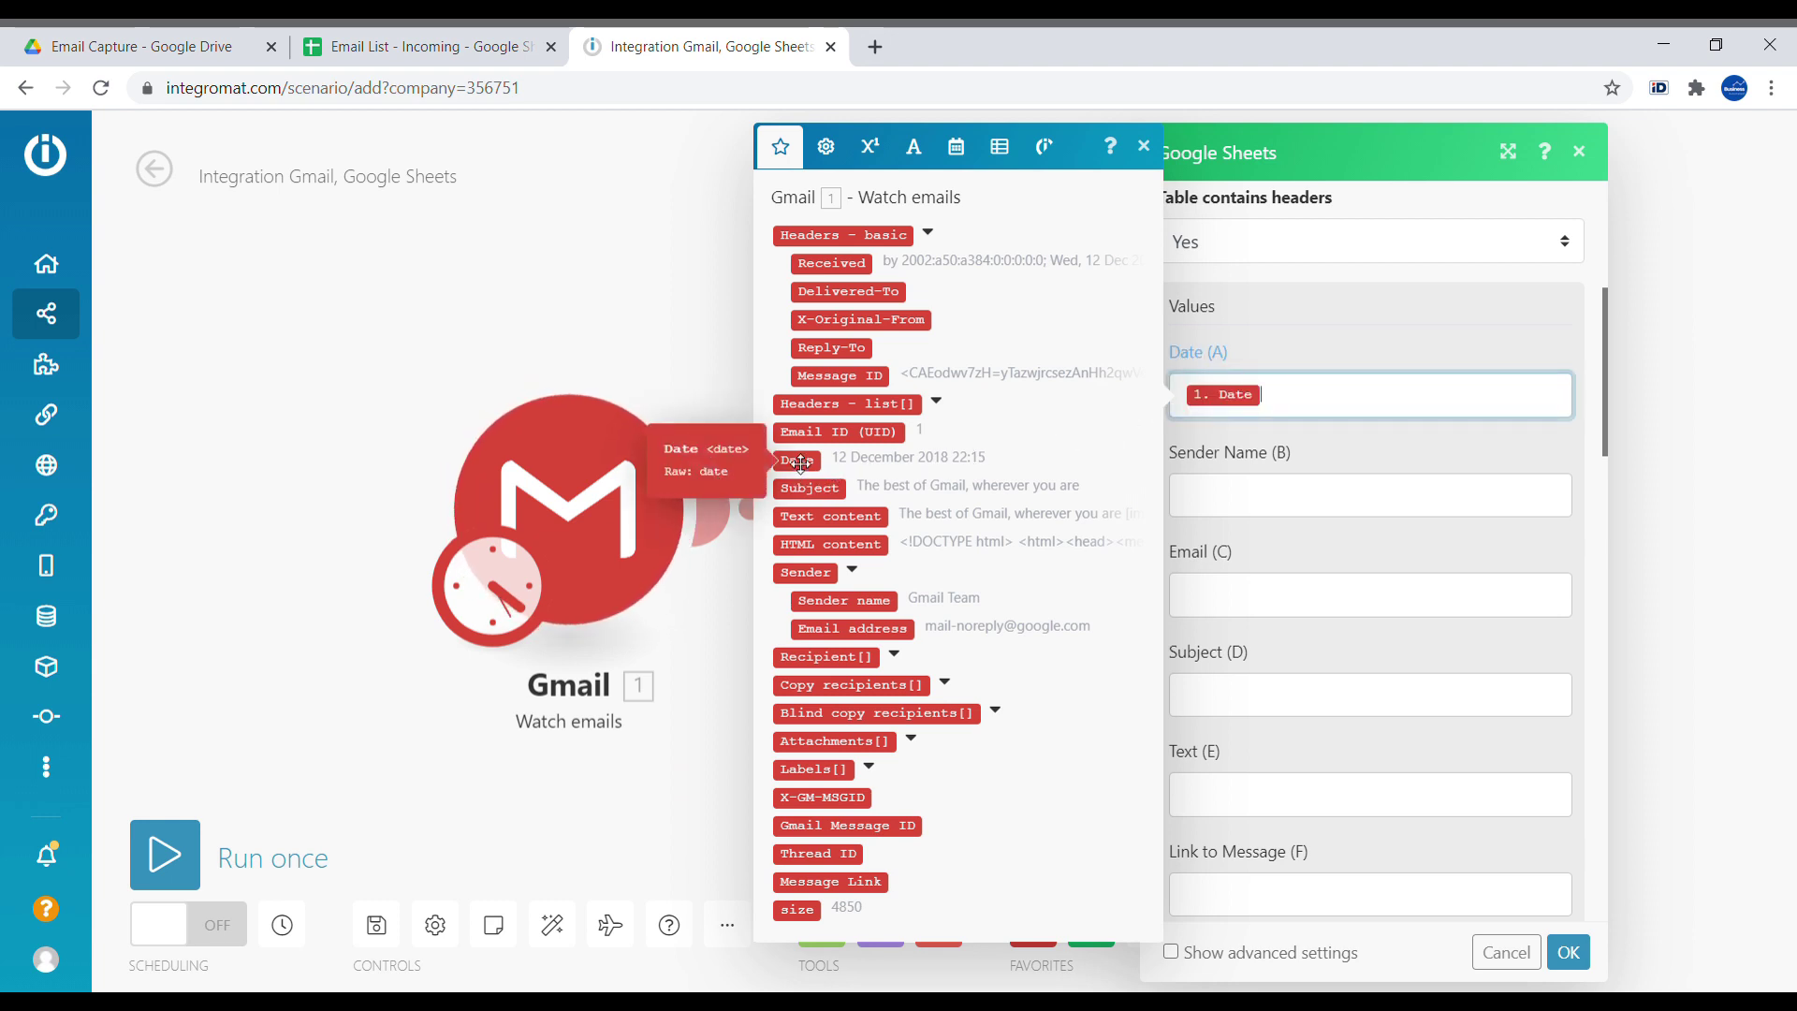
pyautogui.click(1242, 500)
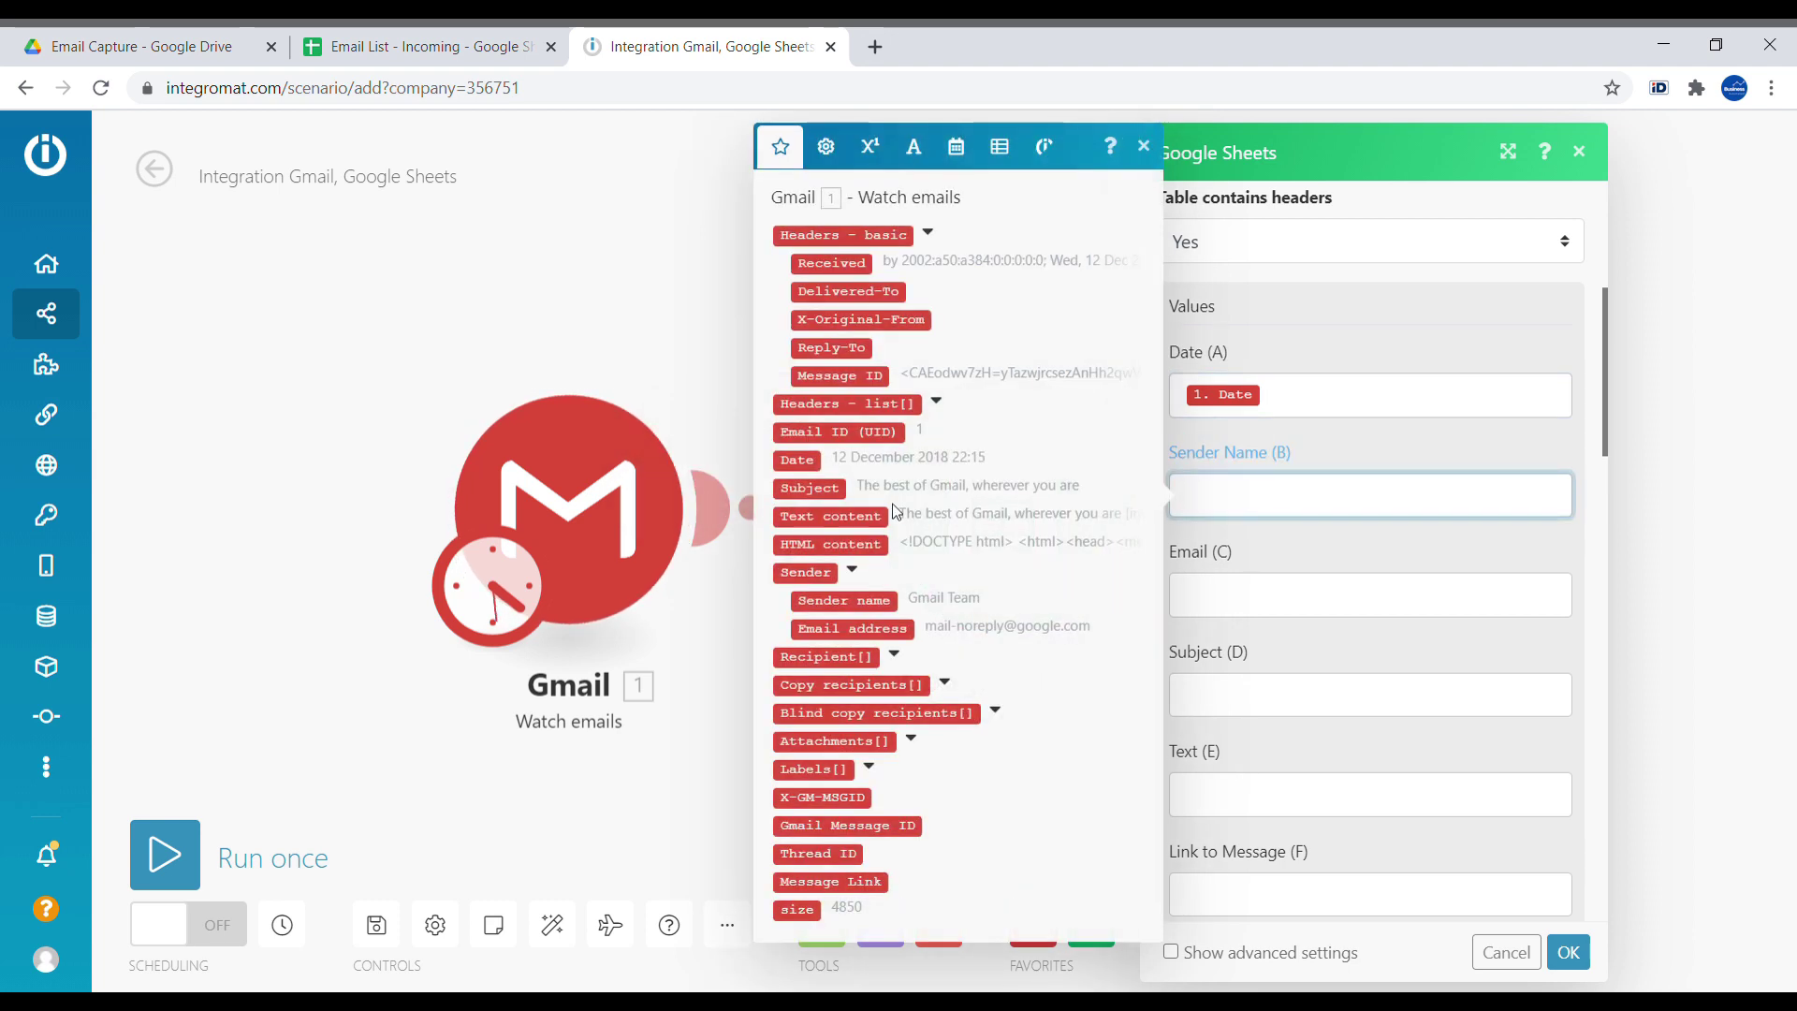
pyautogui.click(866, 604)
pyautogui.click(1245, 606)
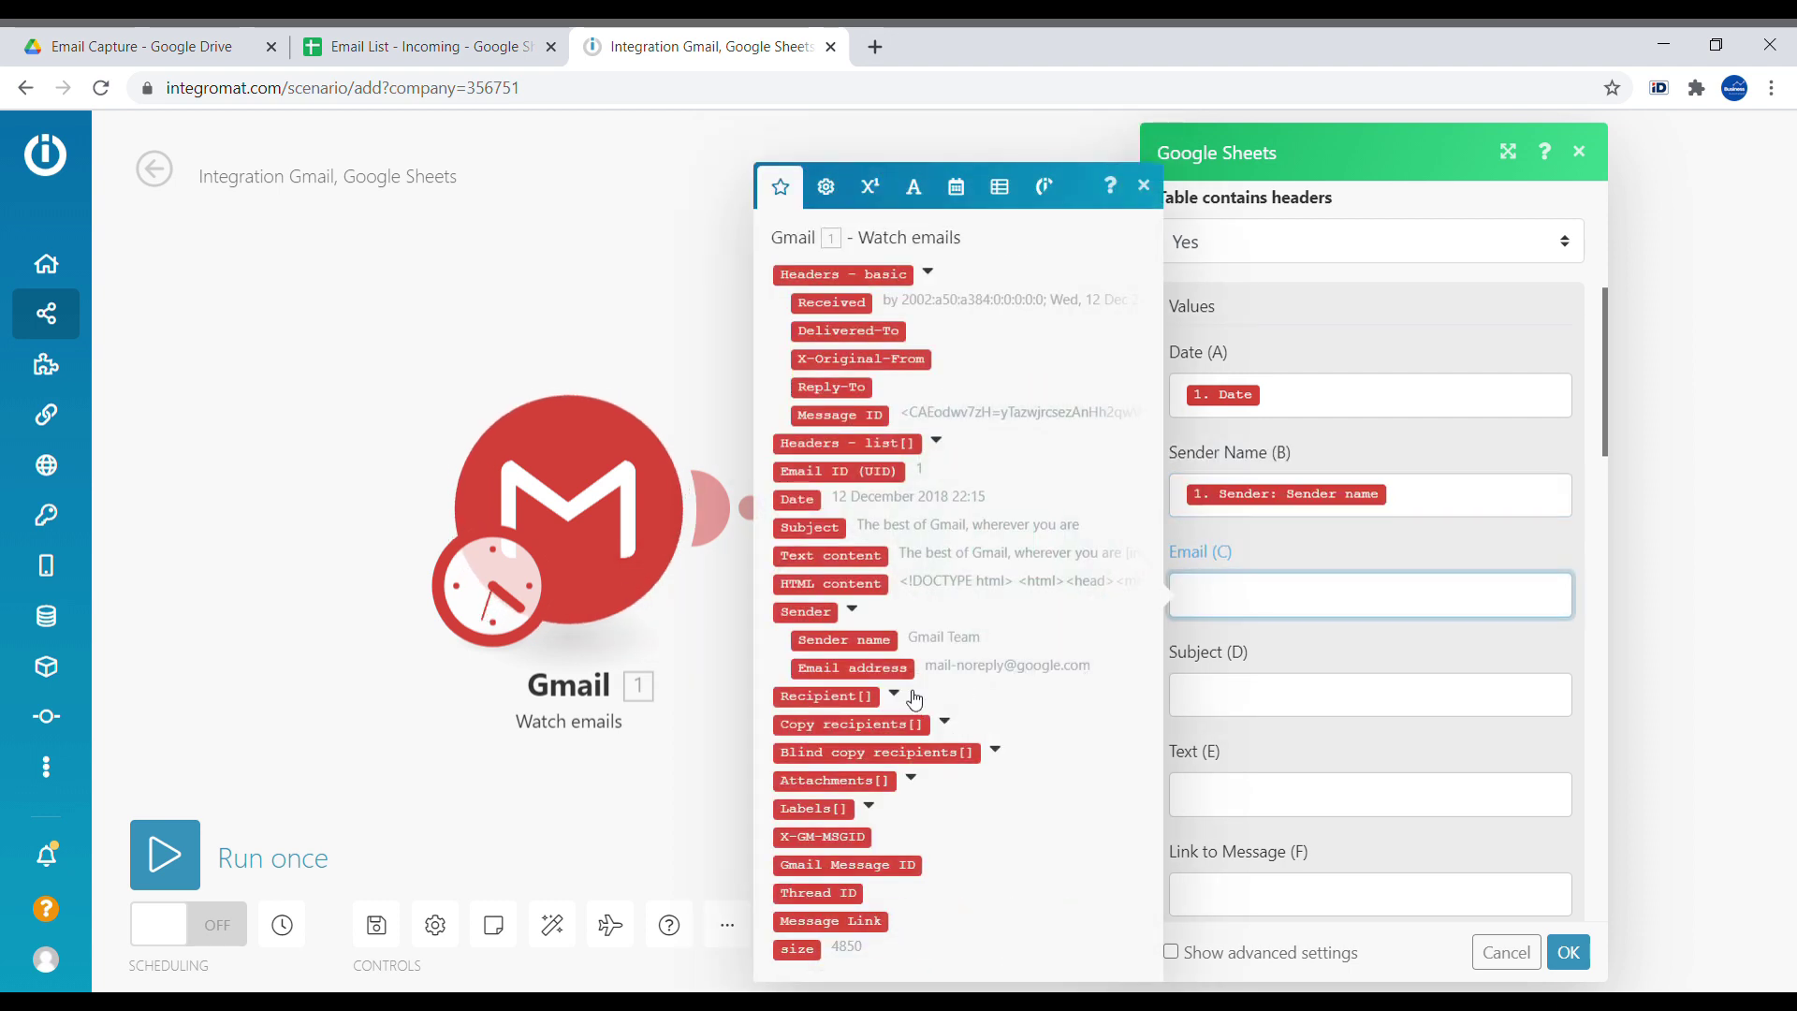
pyautogui.click(891, 674)
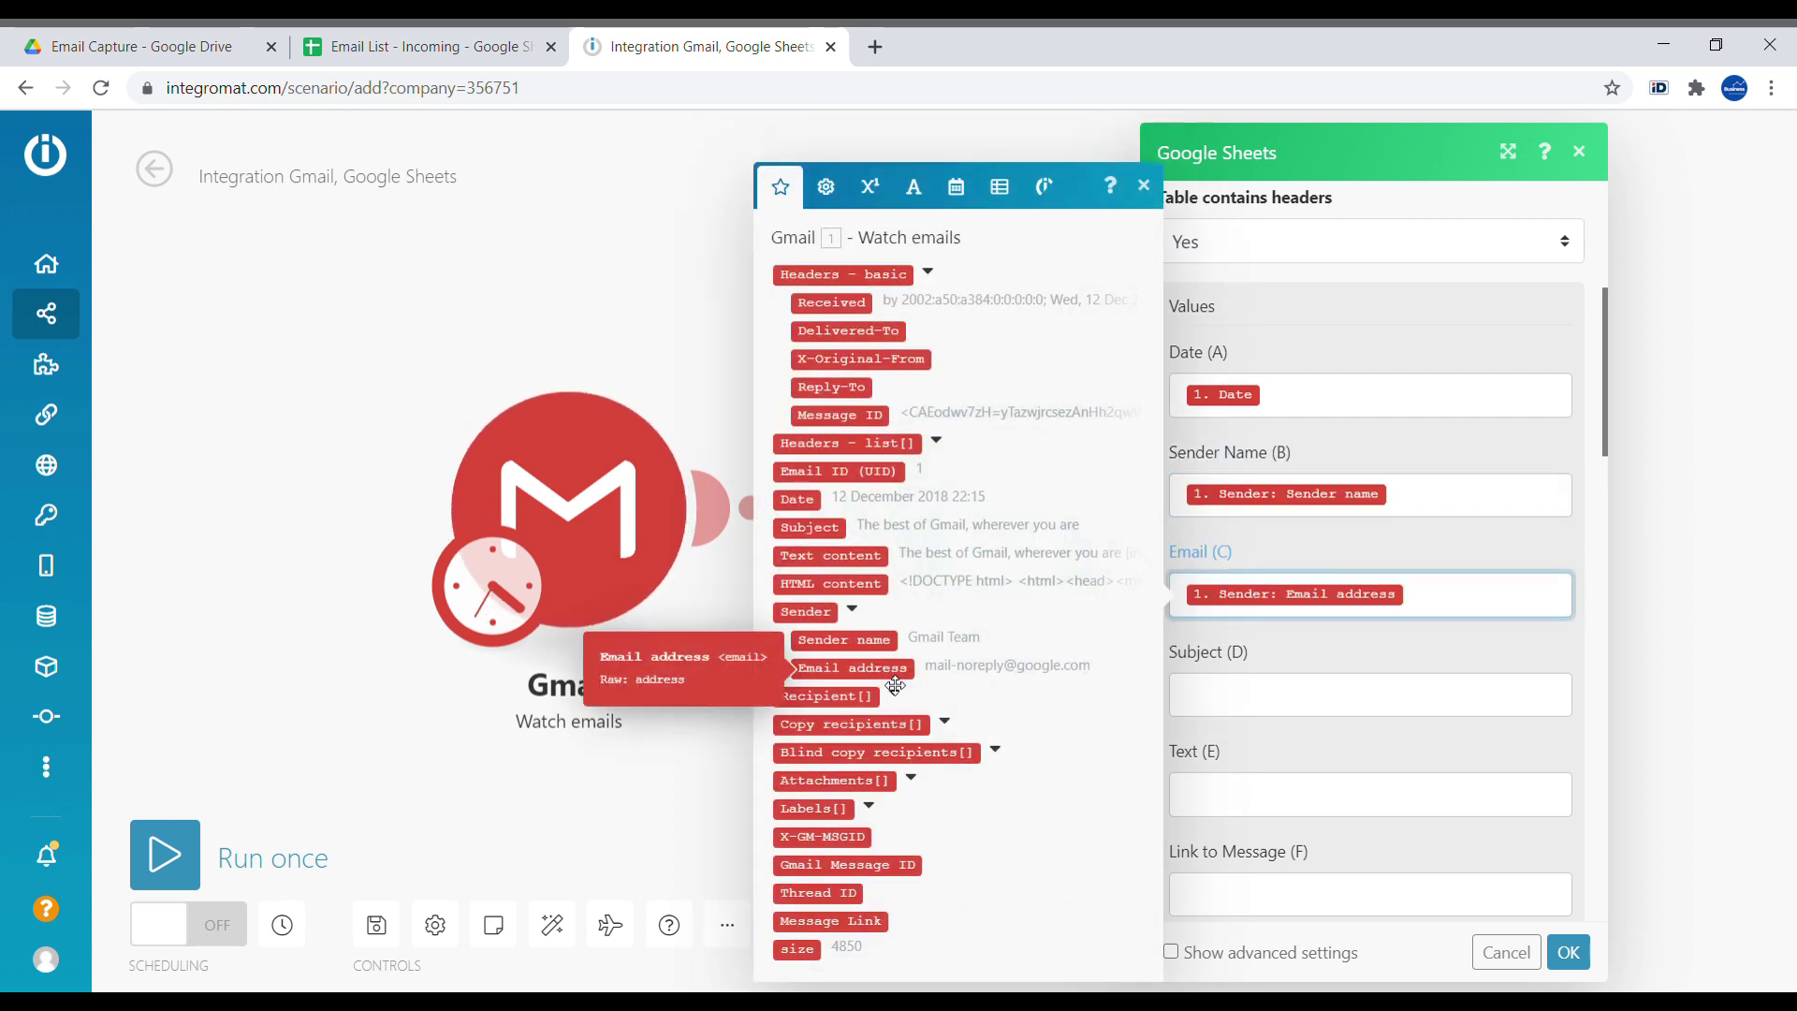
pyautogui.click(820, 535)
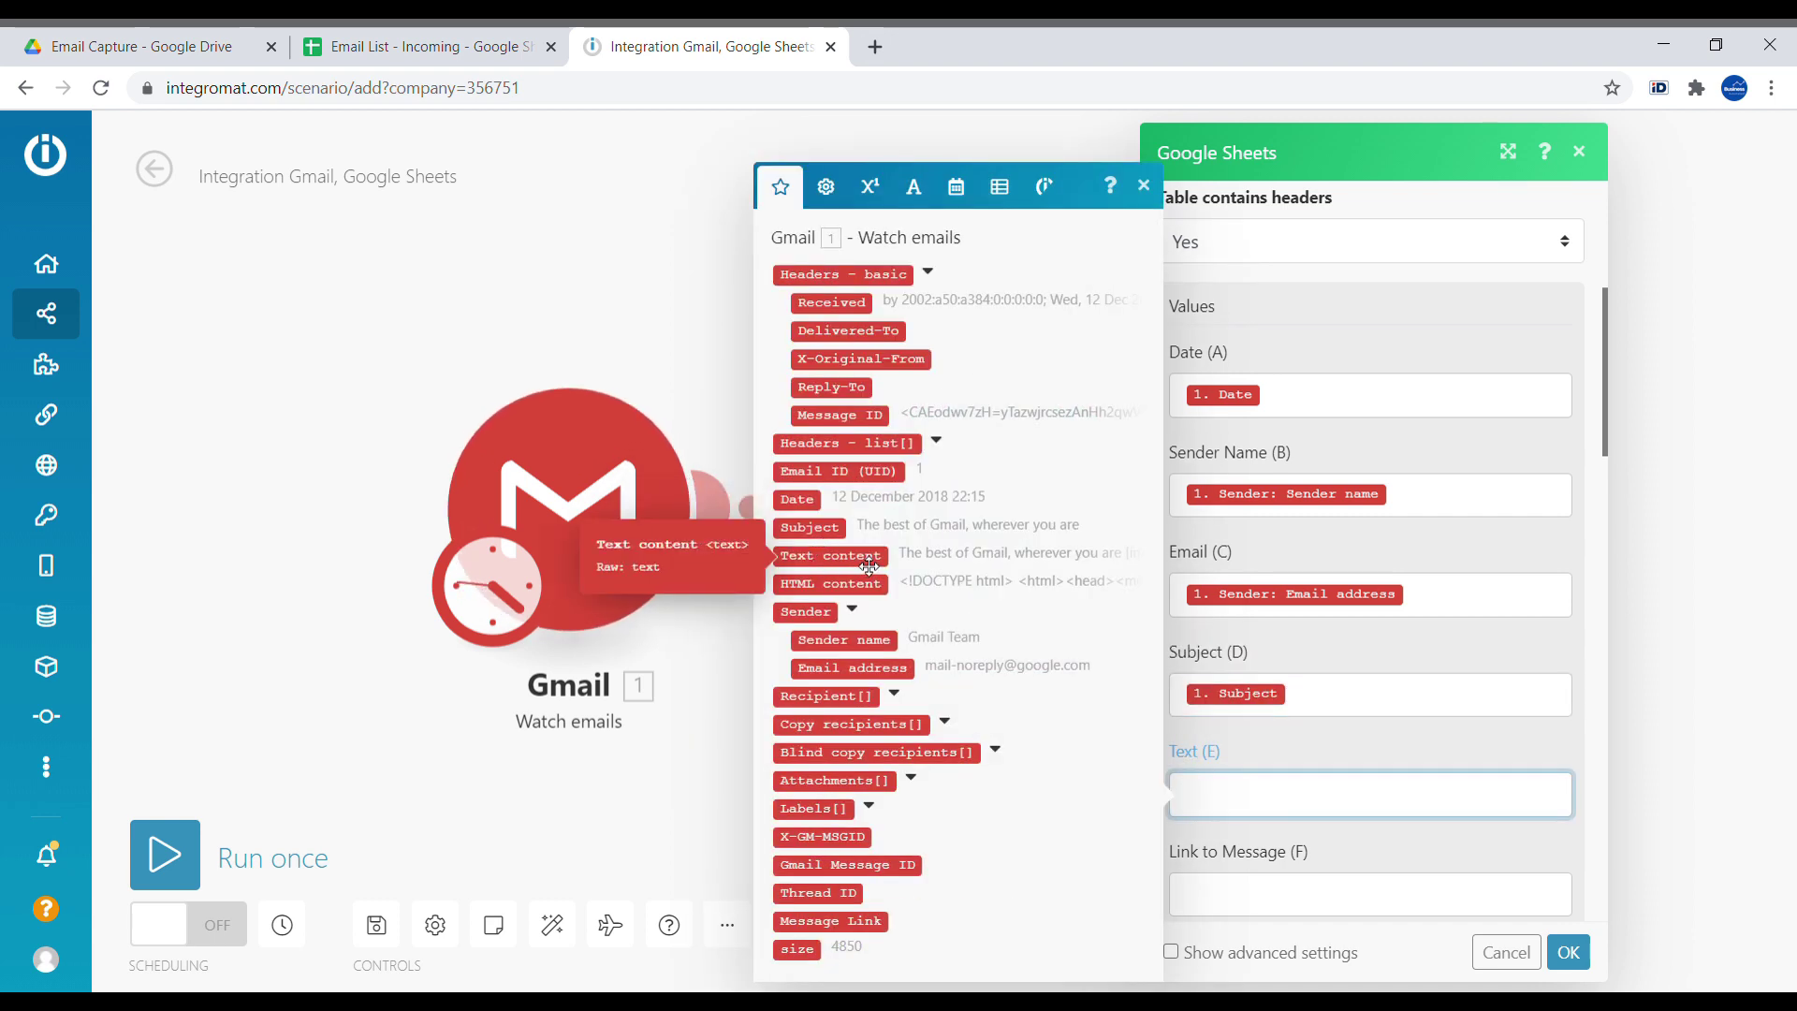
pyautogui.click(869, 565)
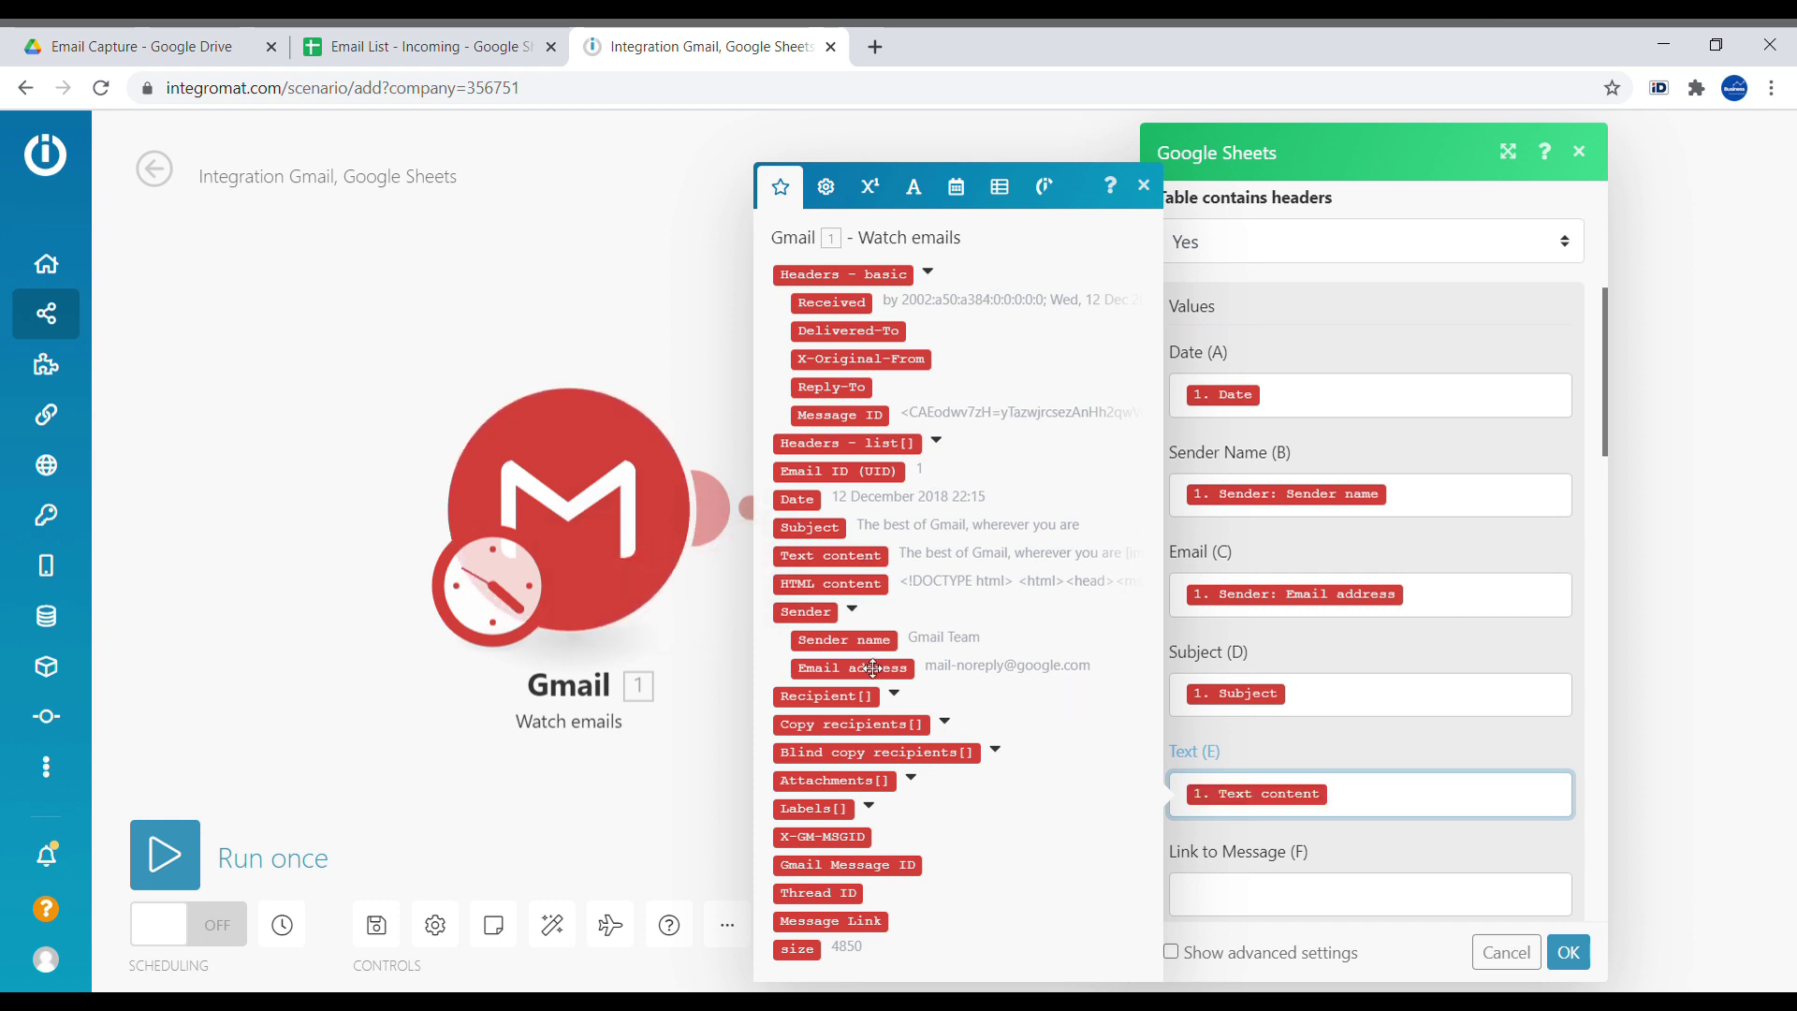
pyautogui.press('Tab')
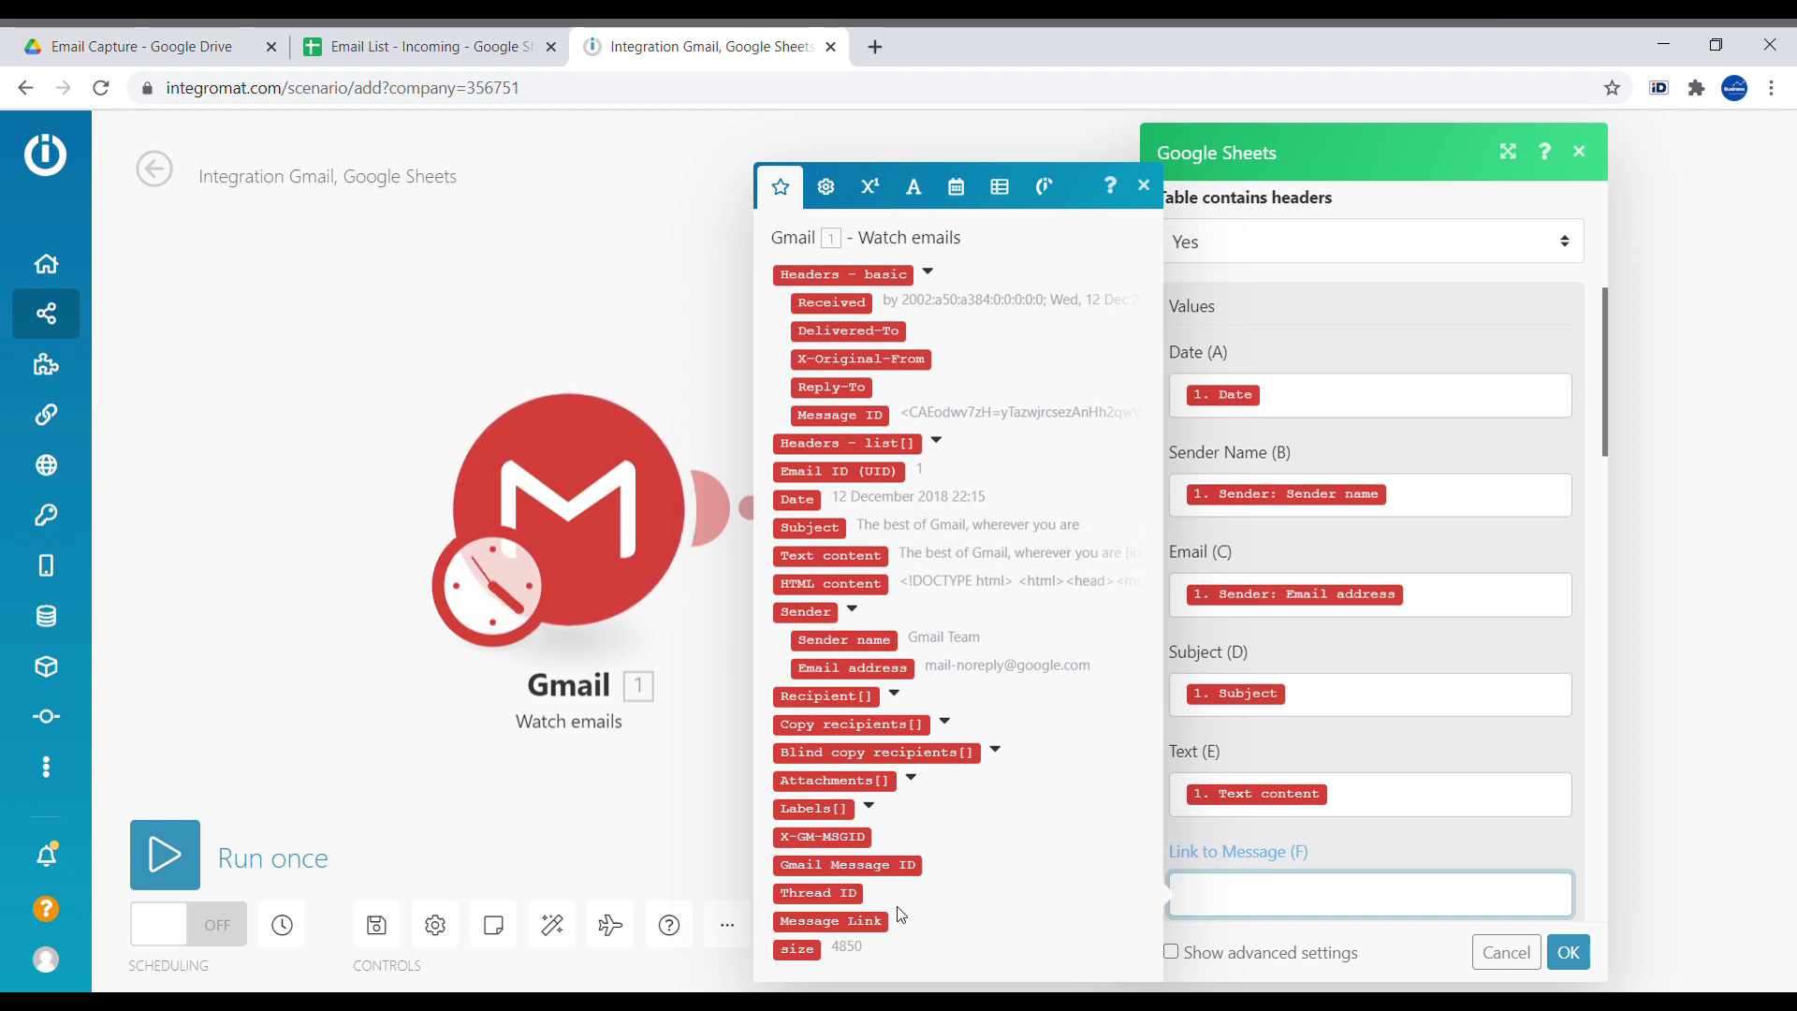
pyautogui.click(868, 922)
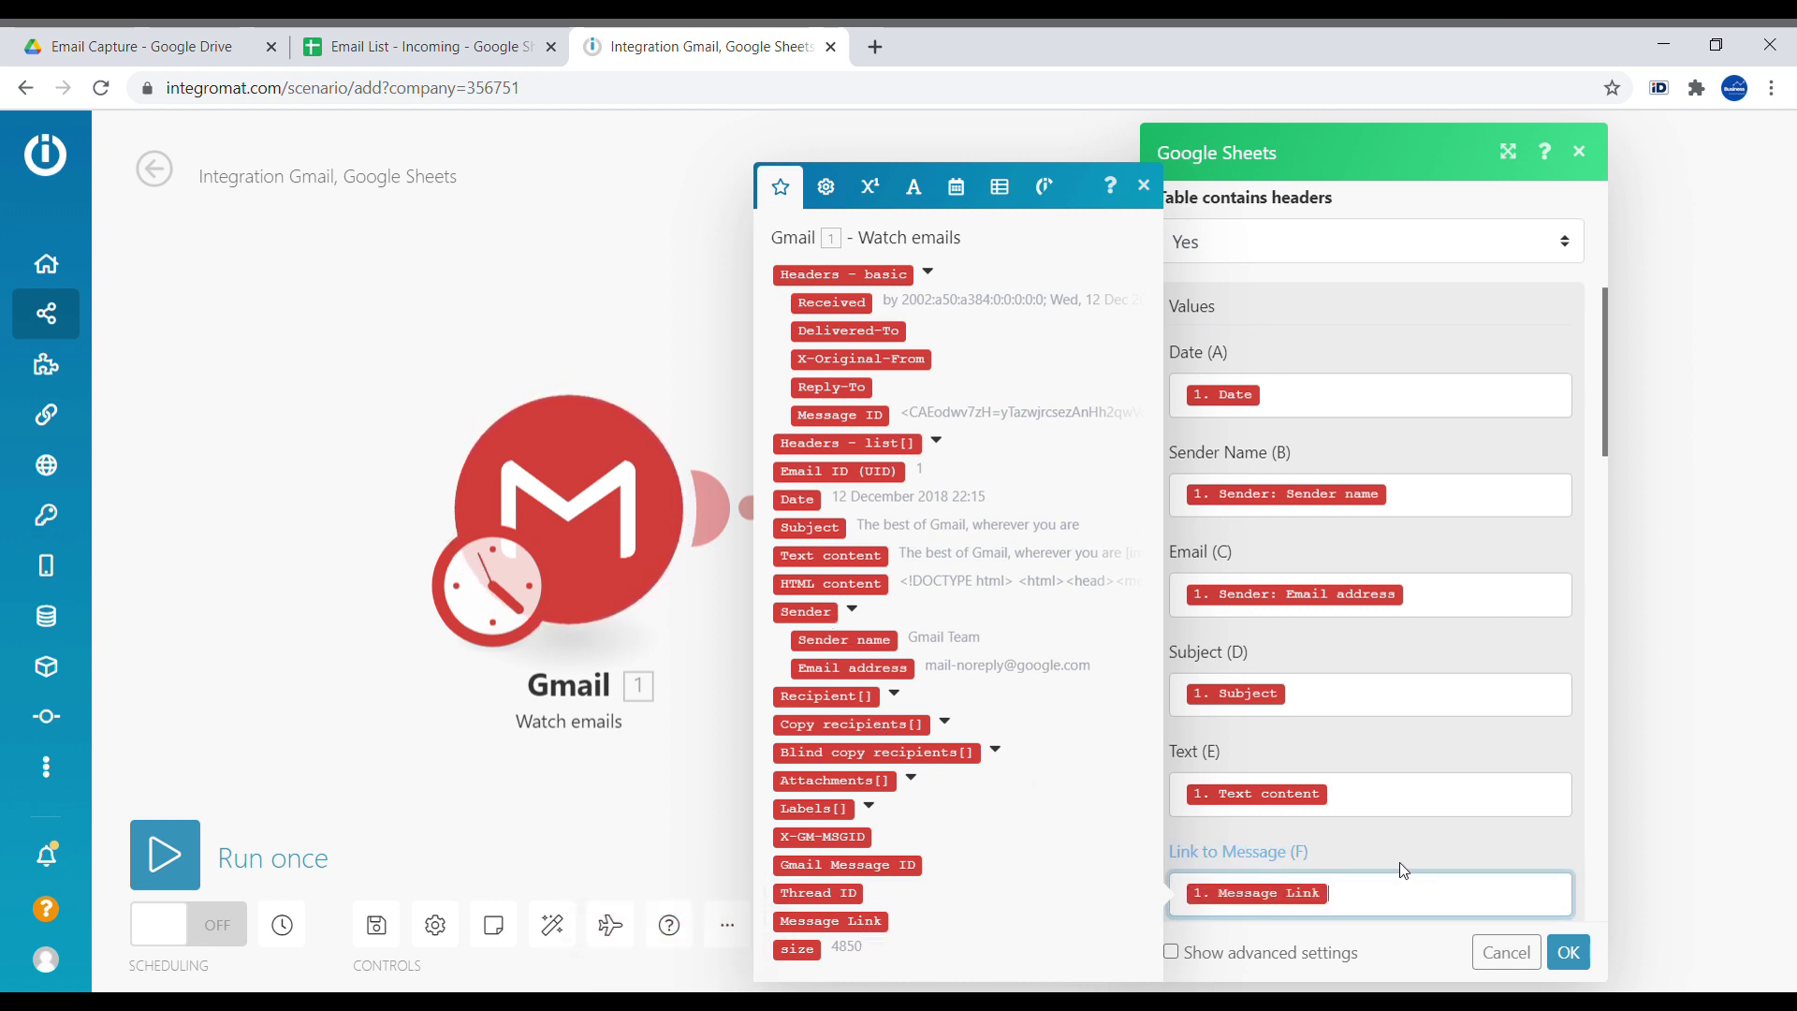
pyautogui.scroll(-1, 1399, 882)
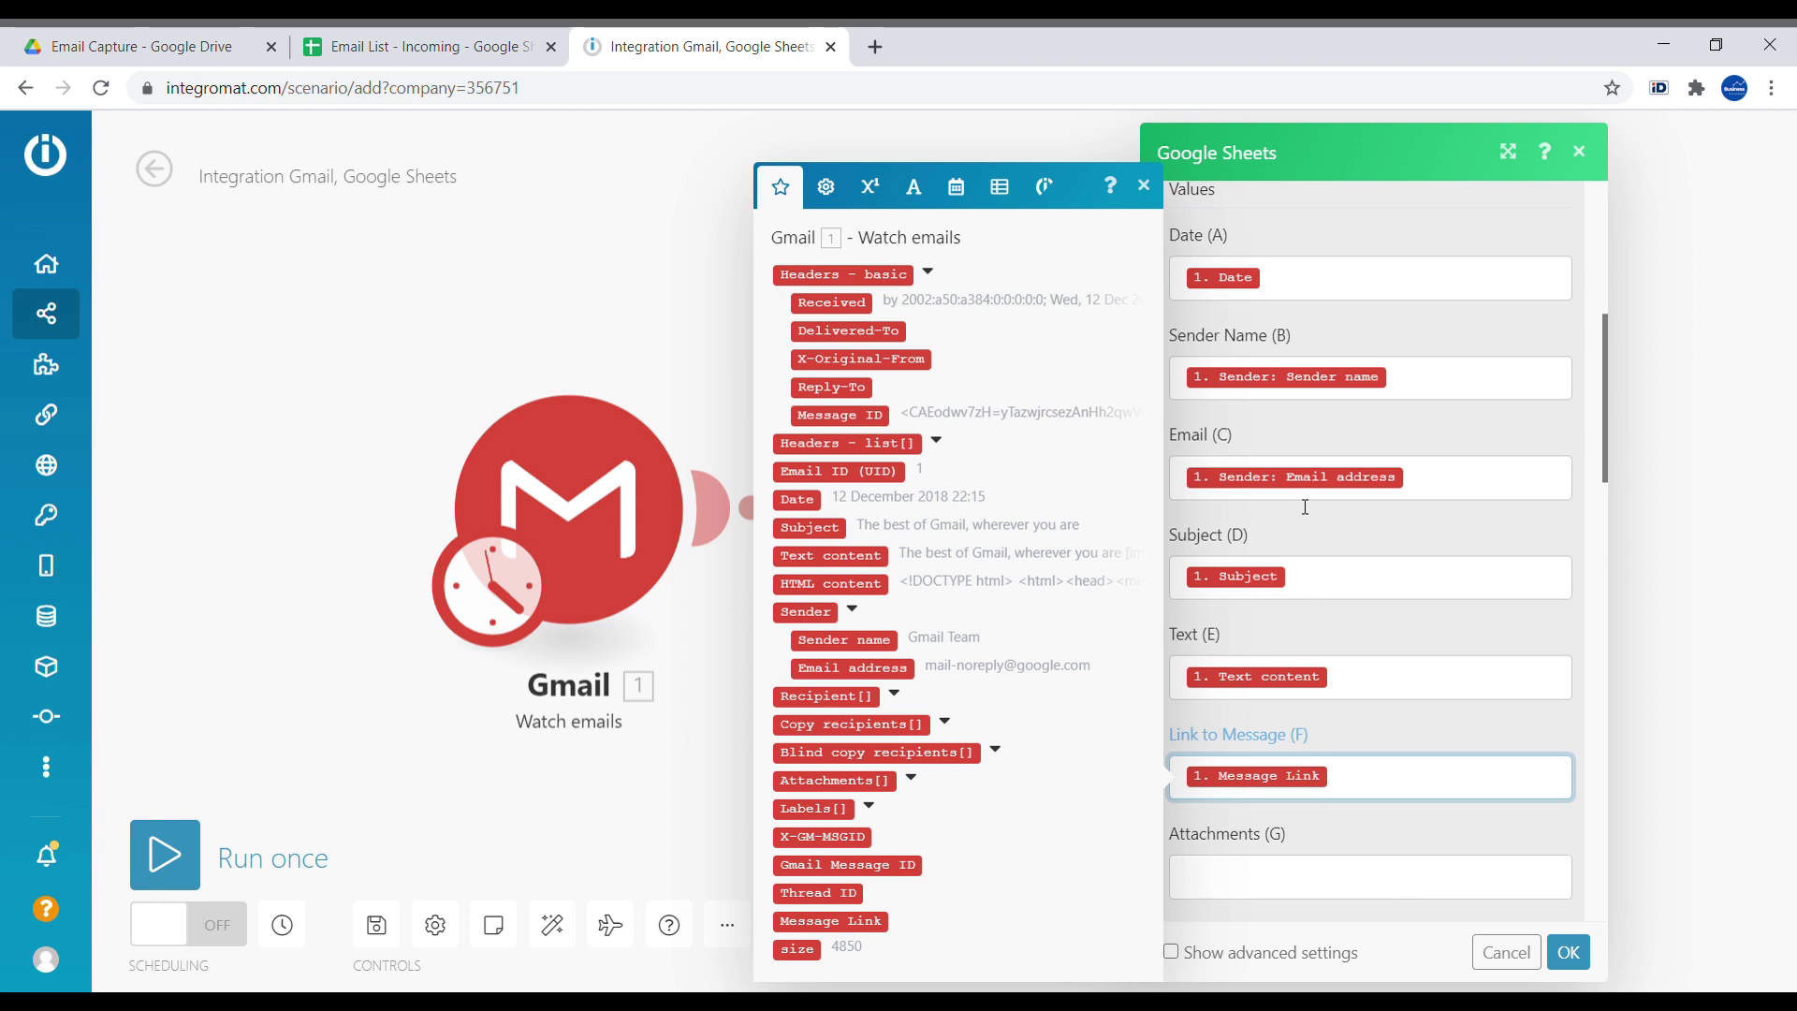
pyautogui.scroll(-1, 1336, 752)
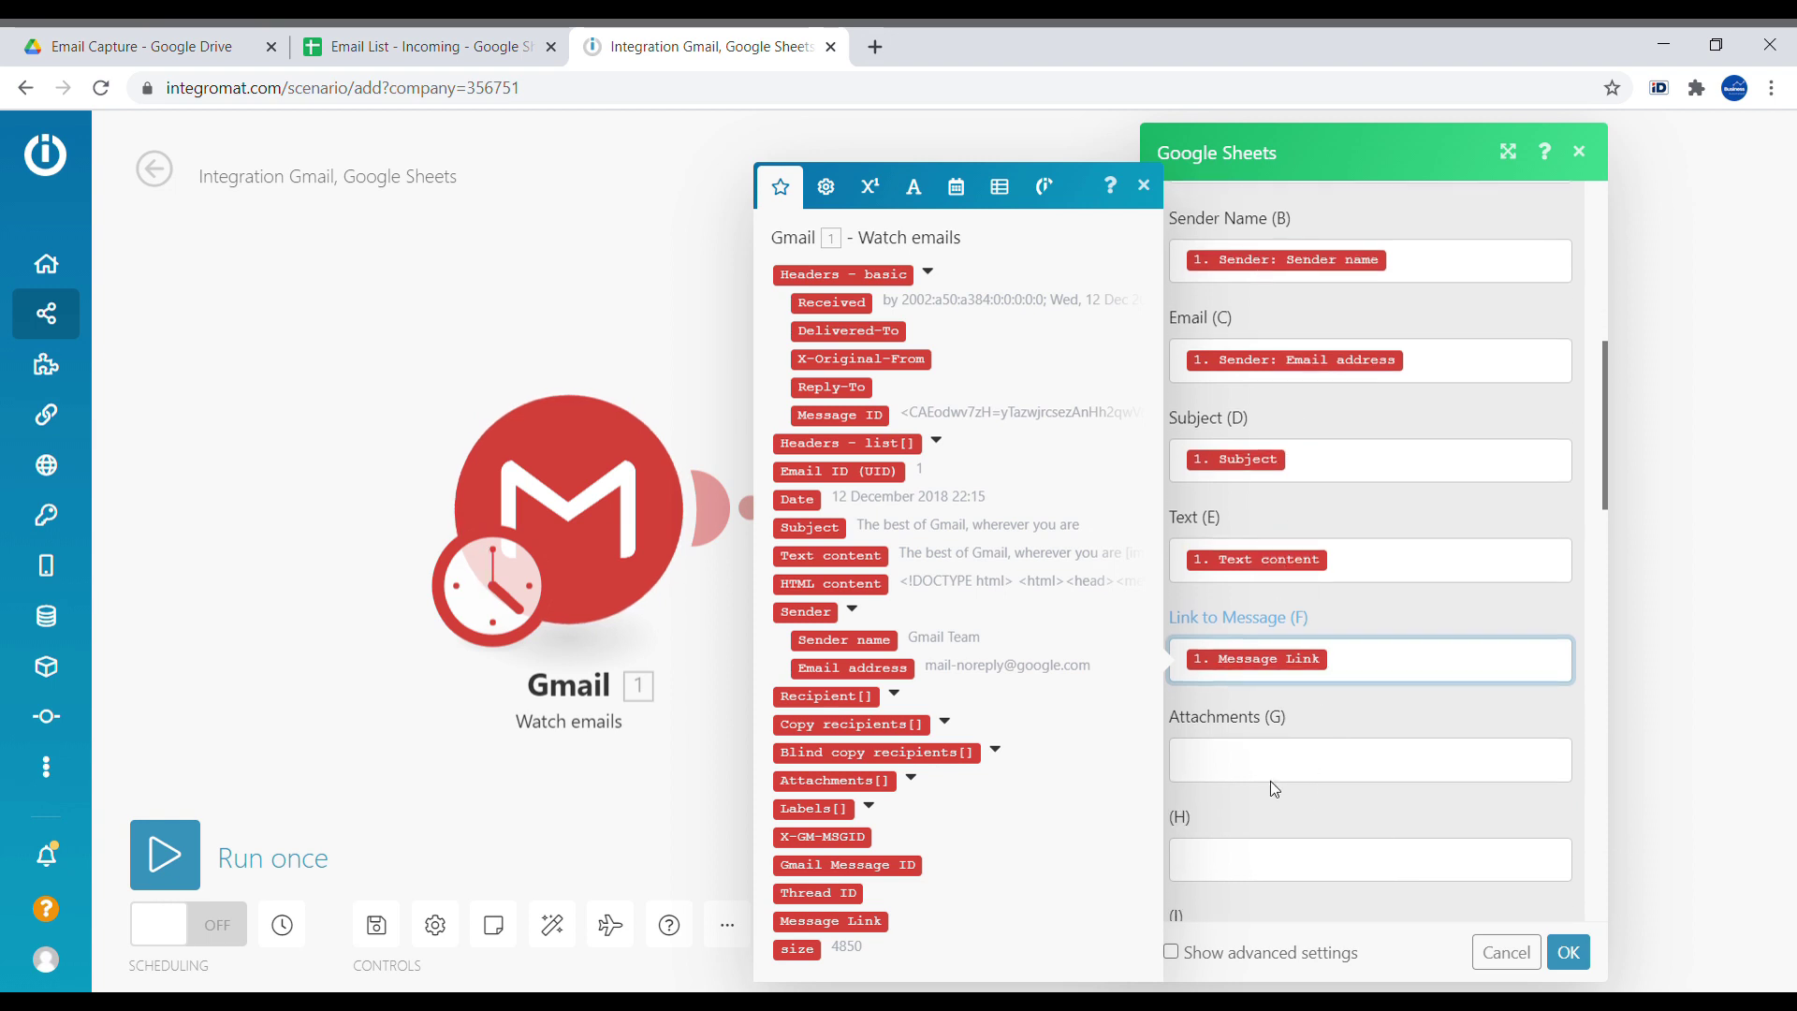
pyautogui.scroll(3, 1329, 785)
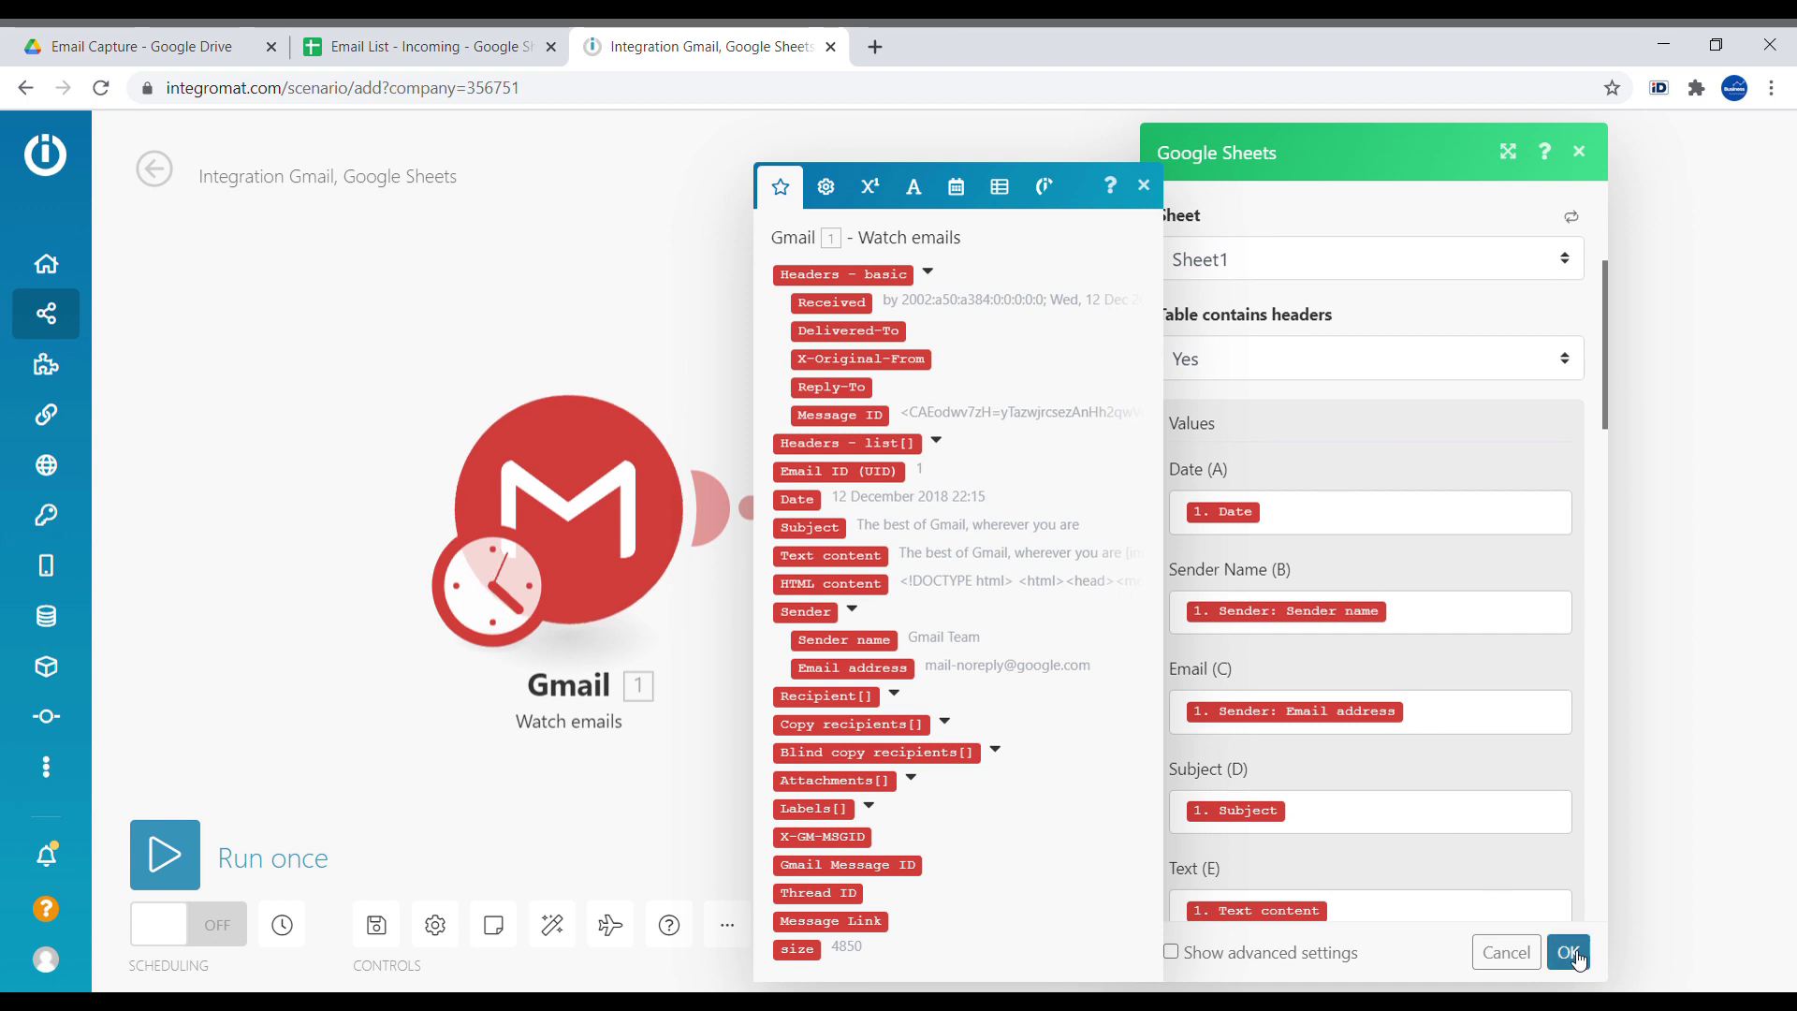
# Save the row mapping, run the scenario once, and inspect the Gmail trigger's empty result
pyautogui.click(1569, 952)
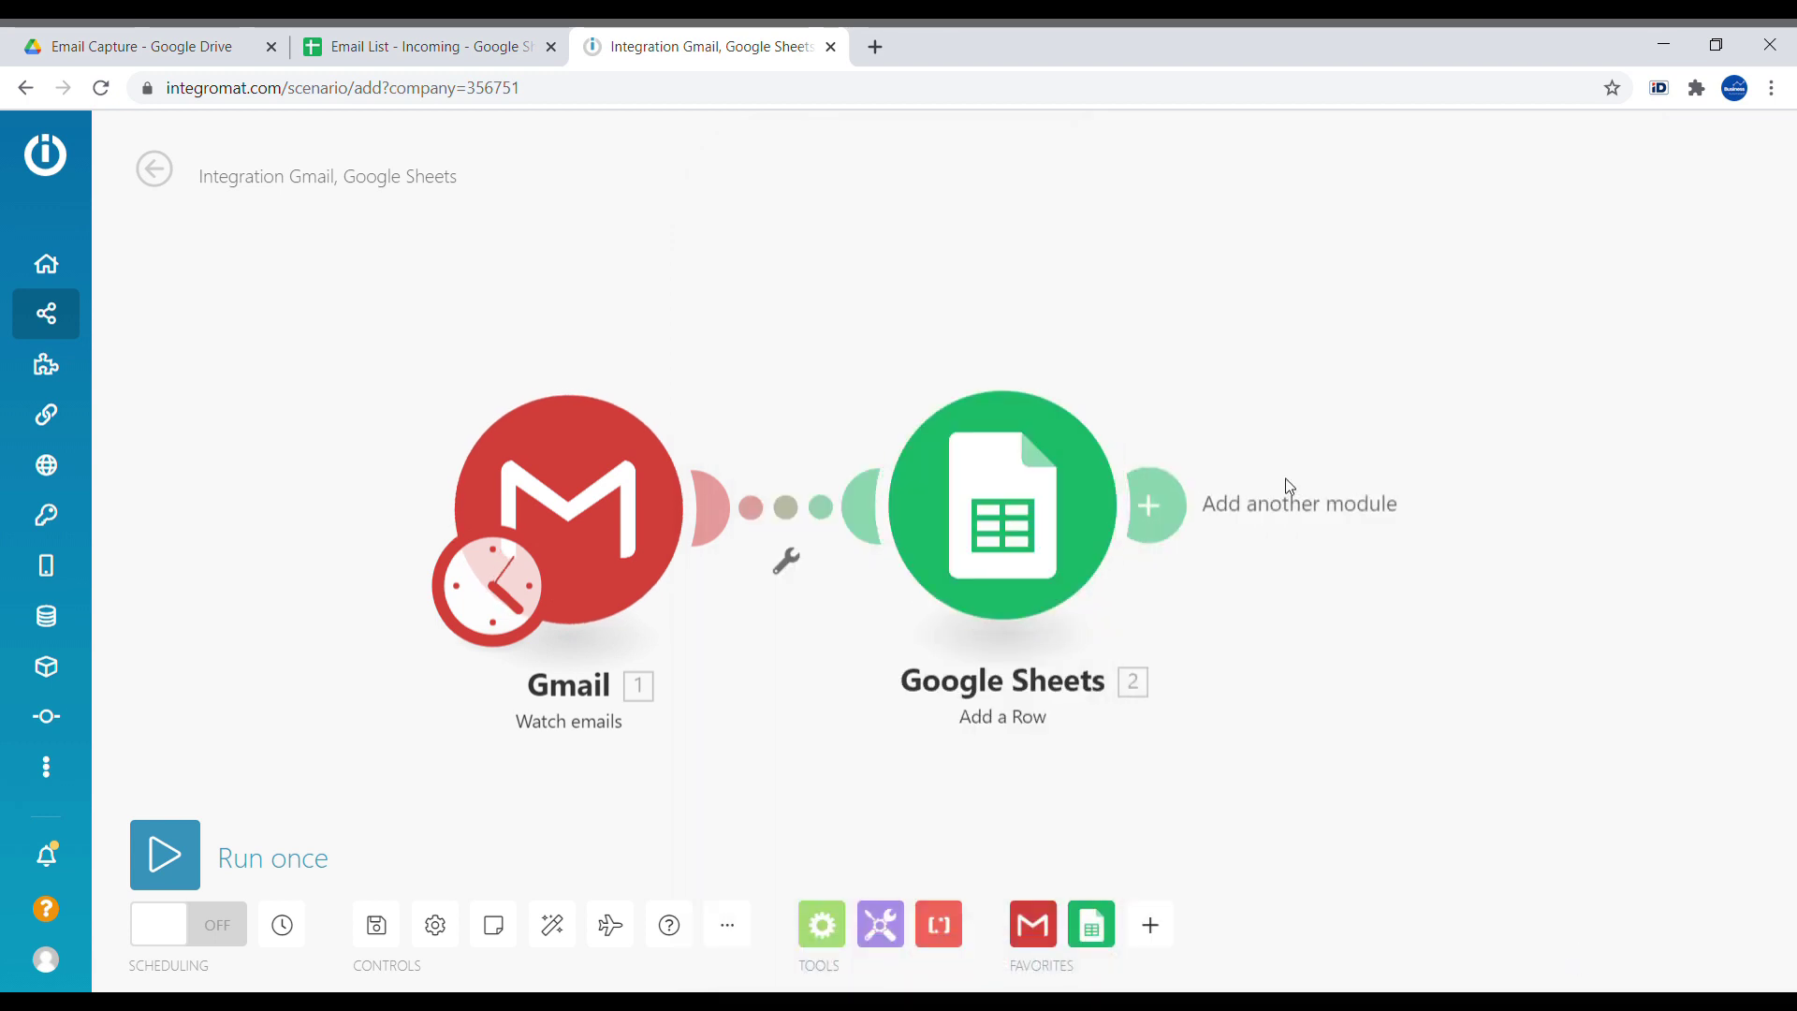
pyautogui.moveTo(26, 702)
pyautogui.click(182, 839)
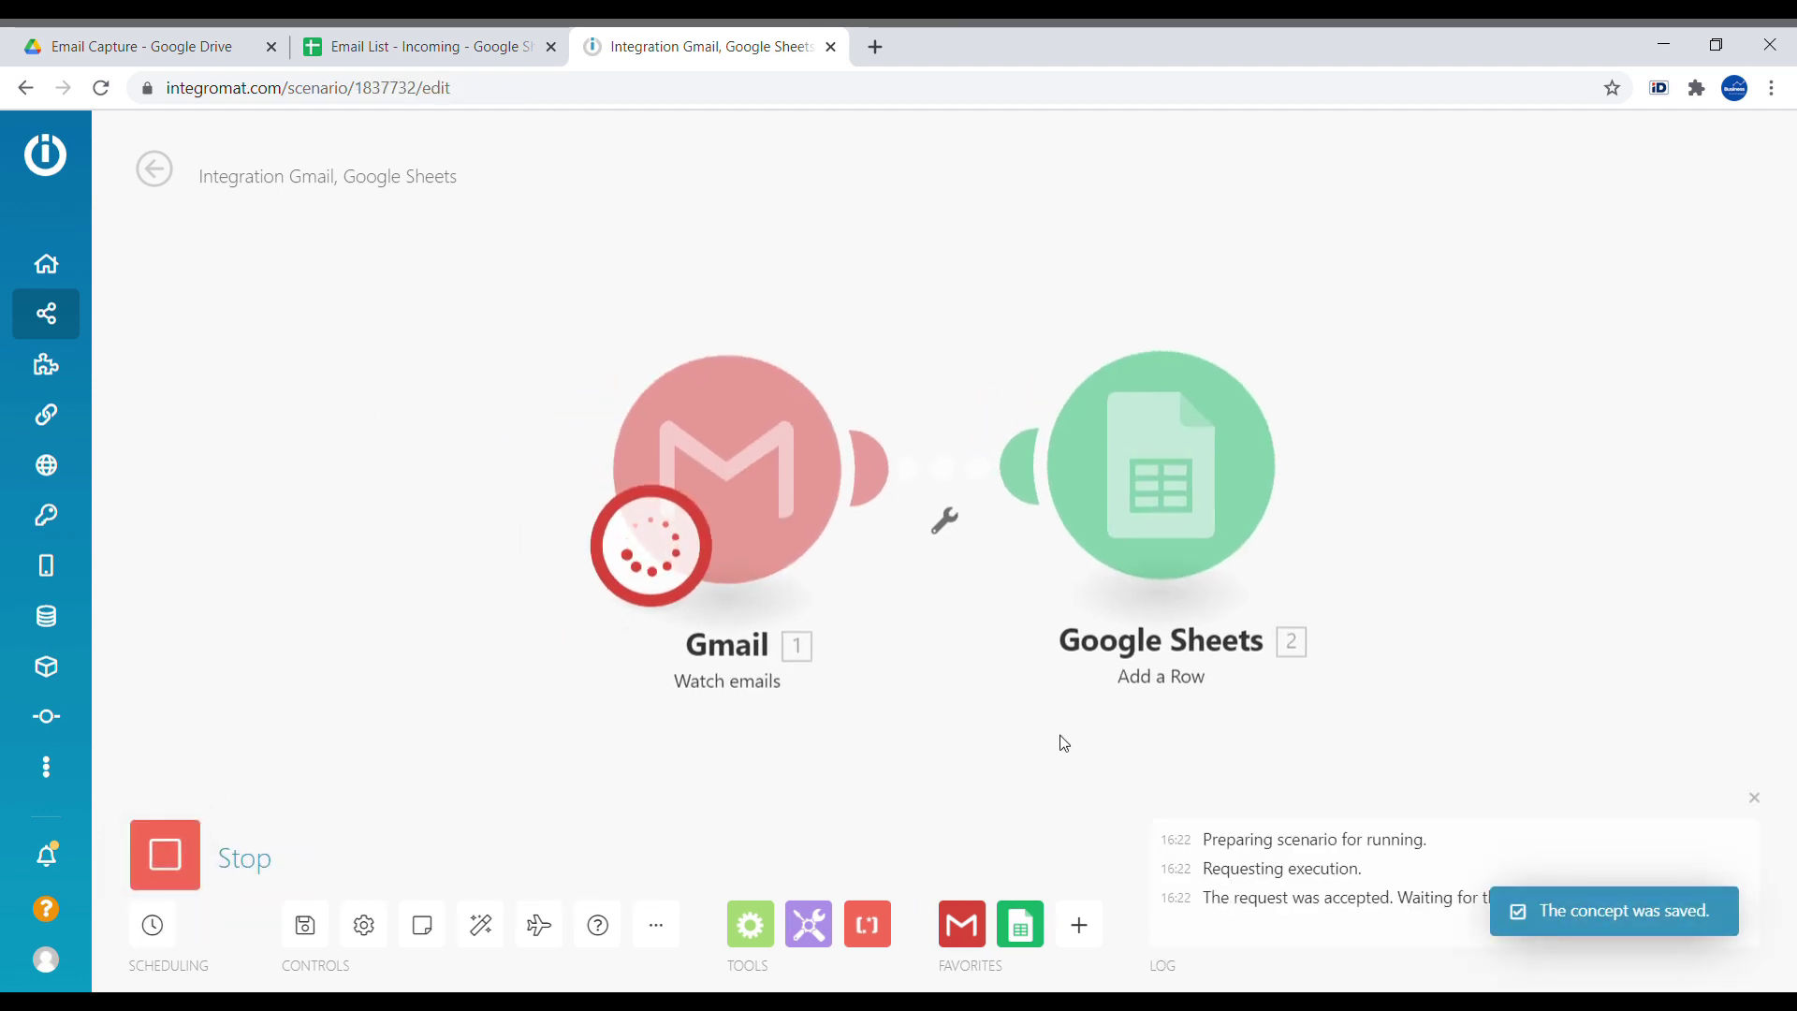
pyautogui.click(882, 348)
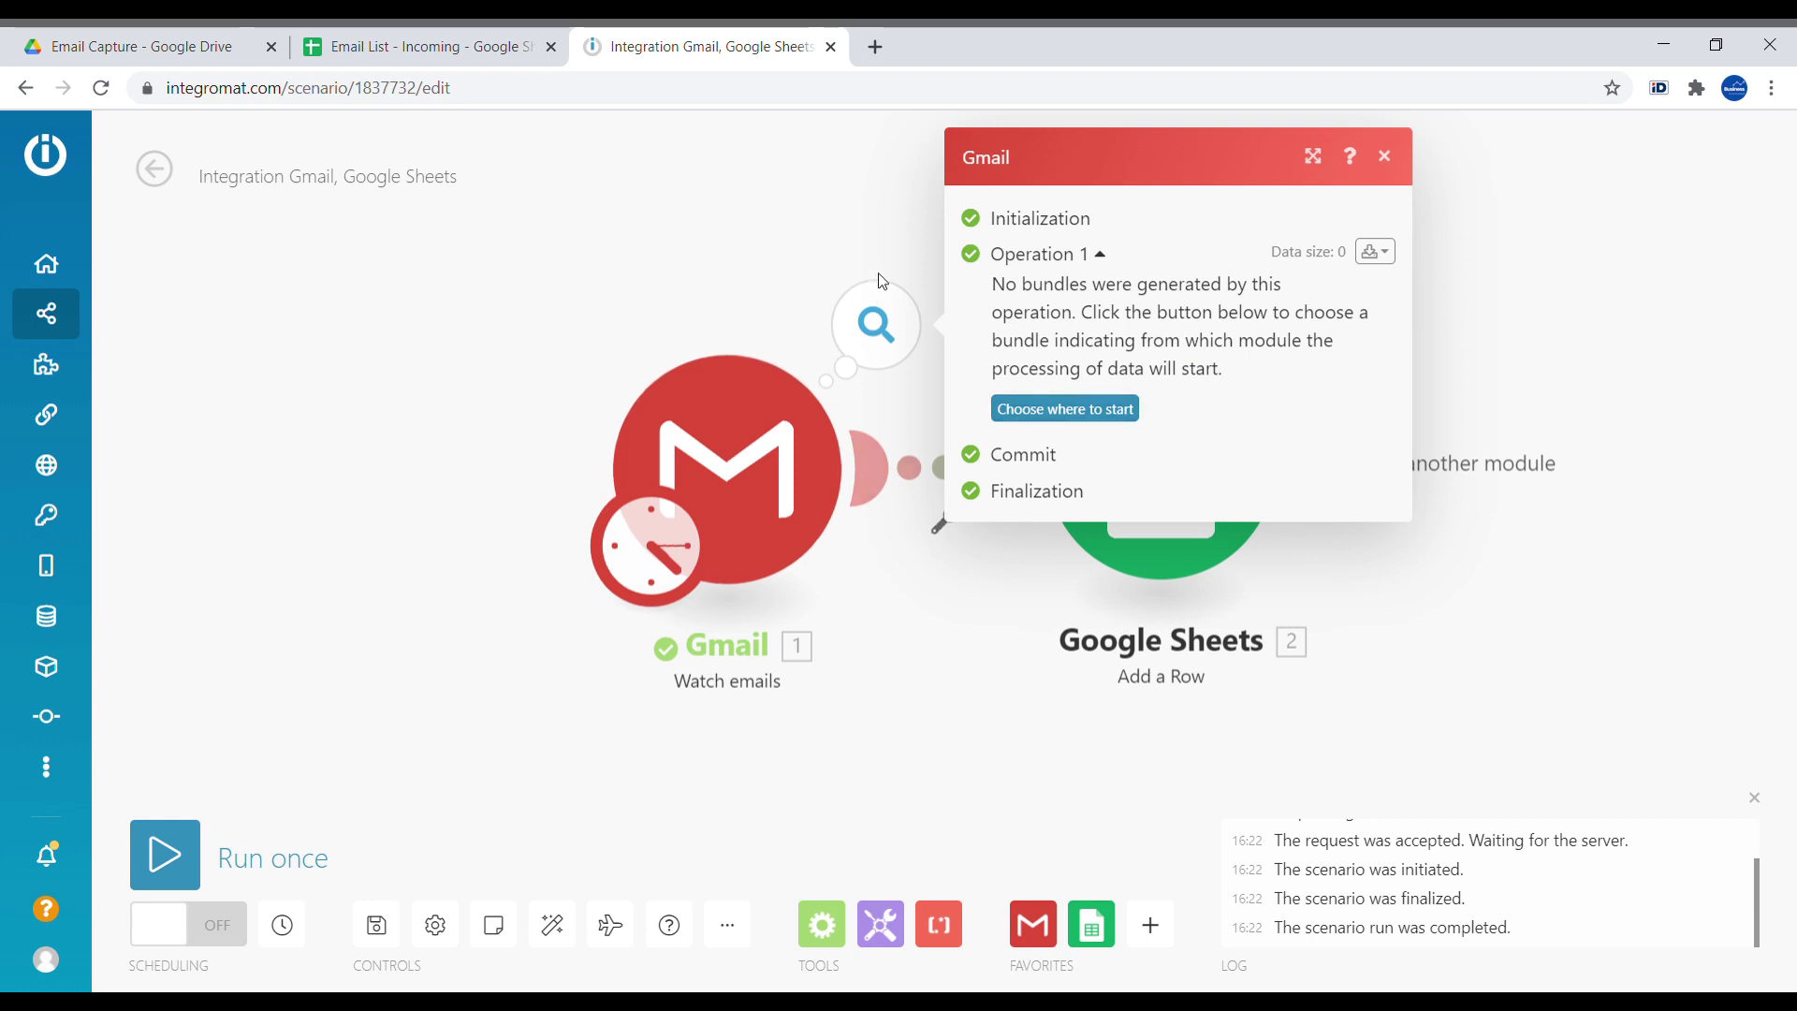
# Send a Gmail message titled 'Test Email' with body 'This is a Test Email' and a 'Best Regards,' sign-off
pyautogui.click(1388, 156)
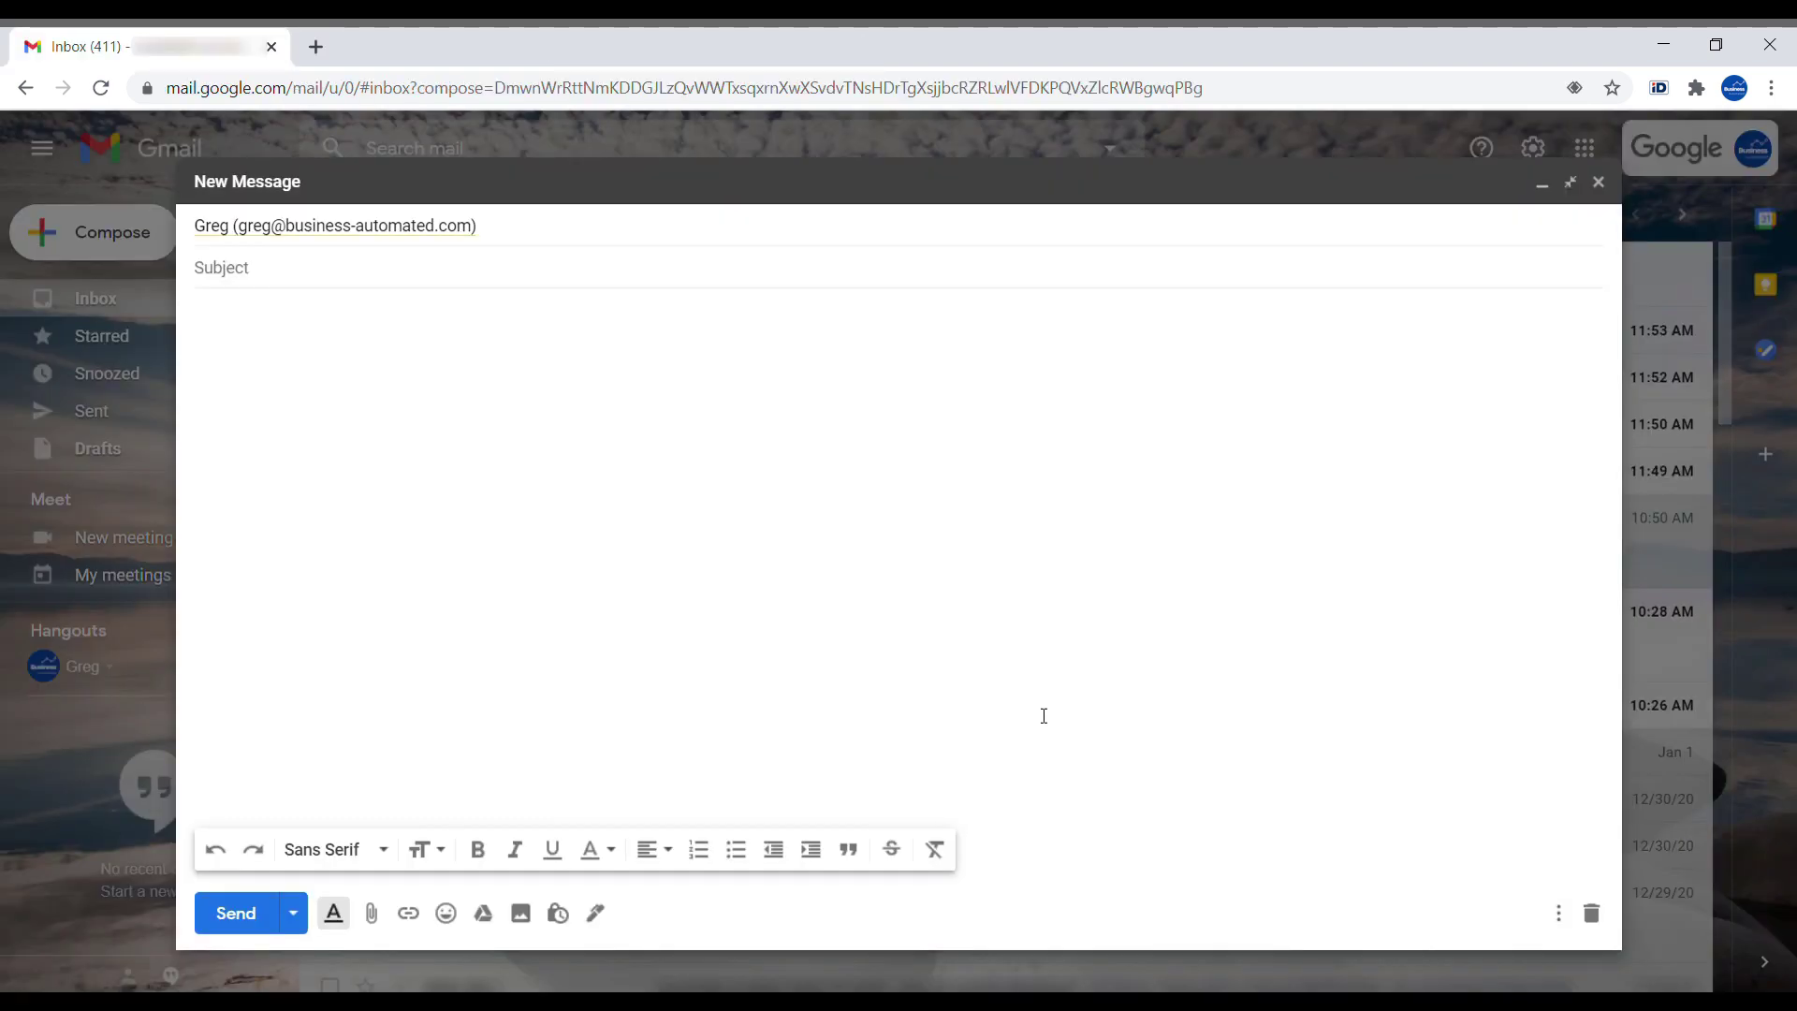
pyautogui.write('Test Email')
pyautogui.press('Tab')
pyautogui.write('Hi ')
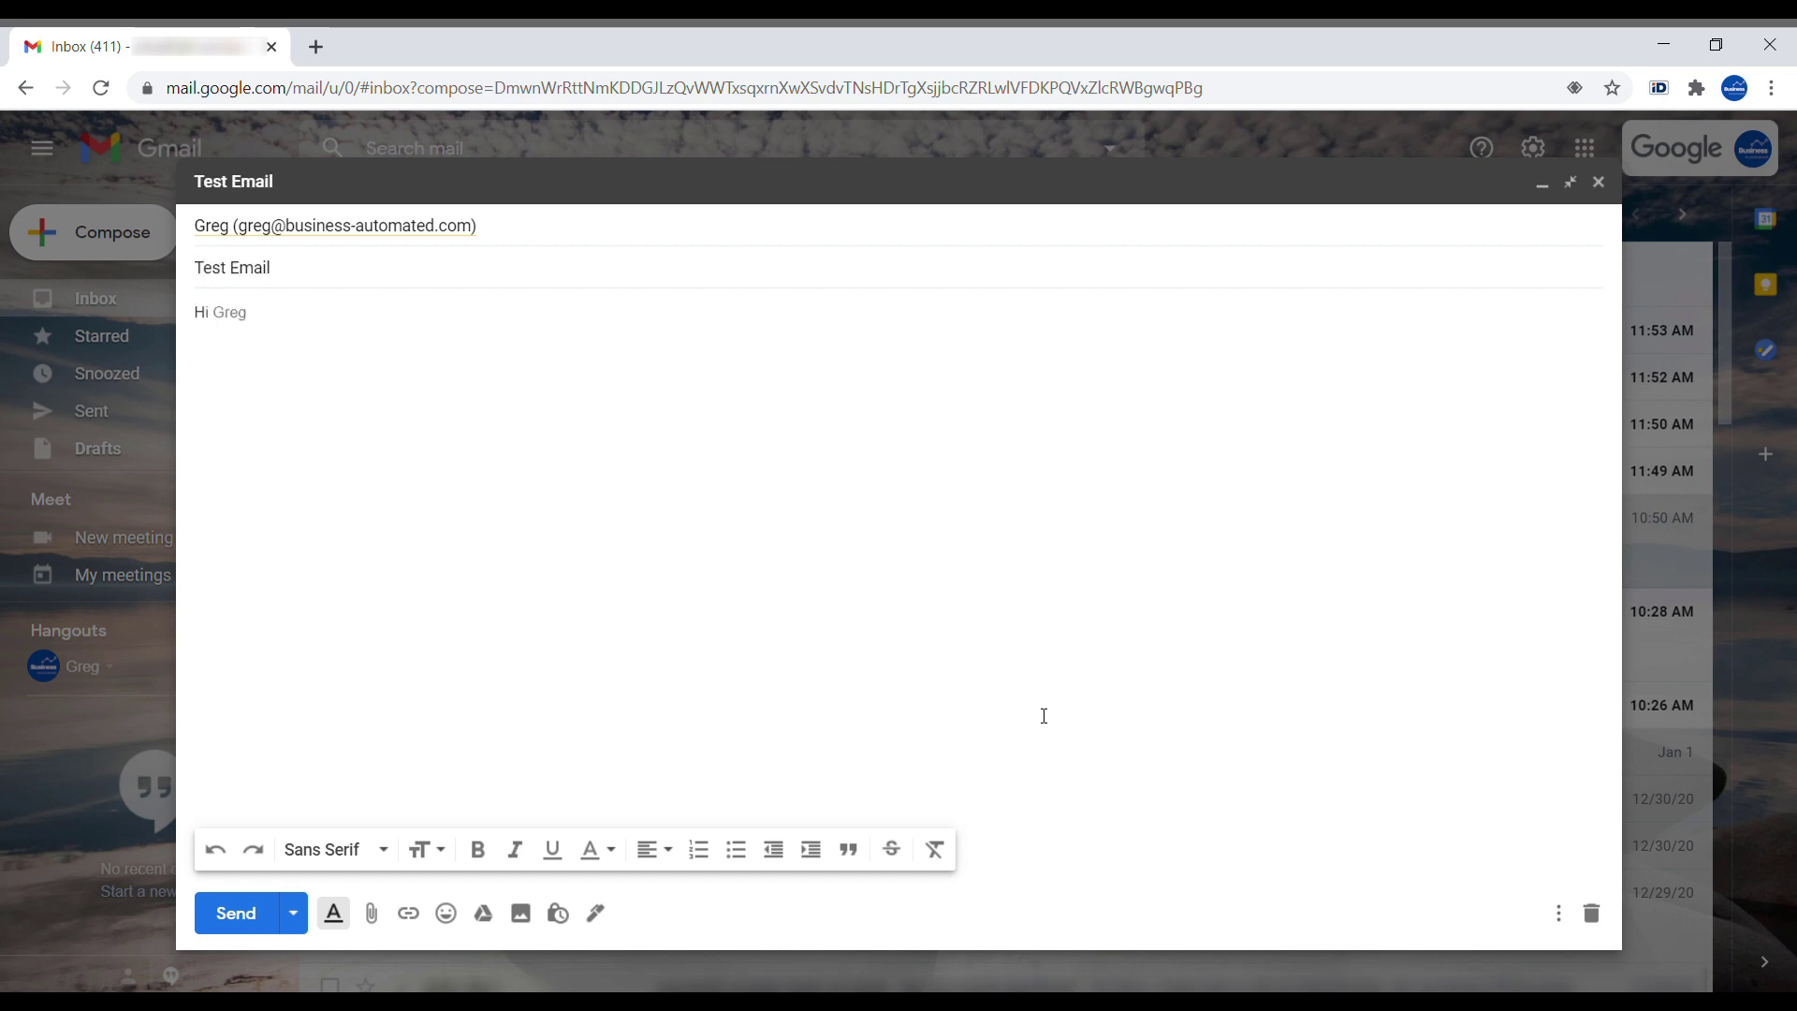
pyautogui.write('Greg,  This is a Test Email')
pyautogui.press('Return')
pyautogui.press('Return')
pyautogui.write('Best Regards,')
pyautogui.press('Return')
pyautogui.write('Greg')
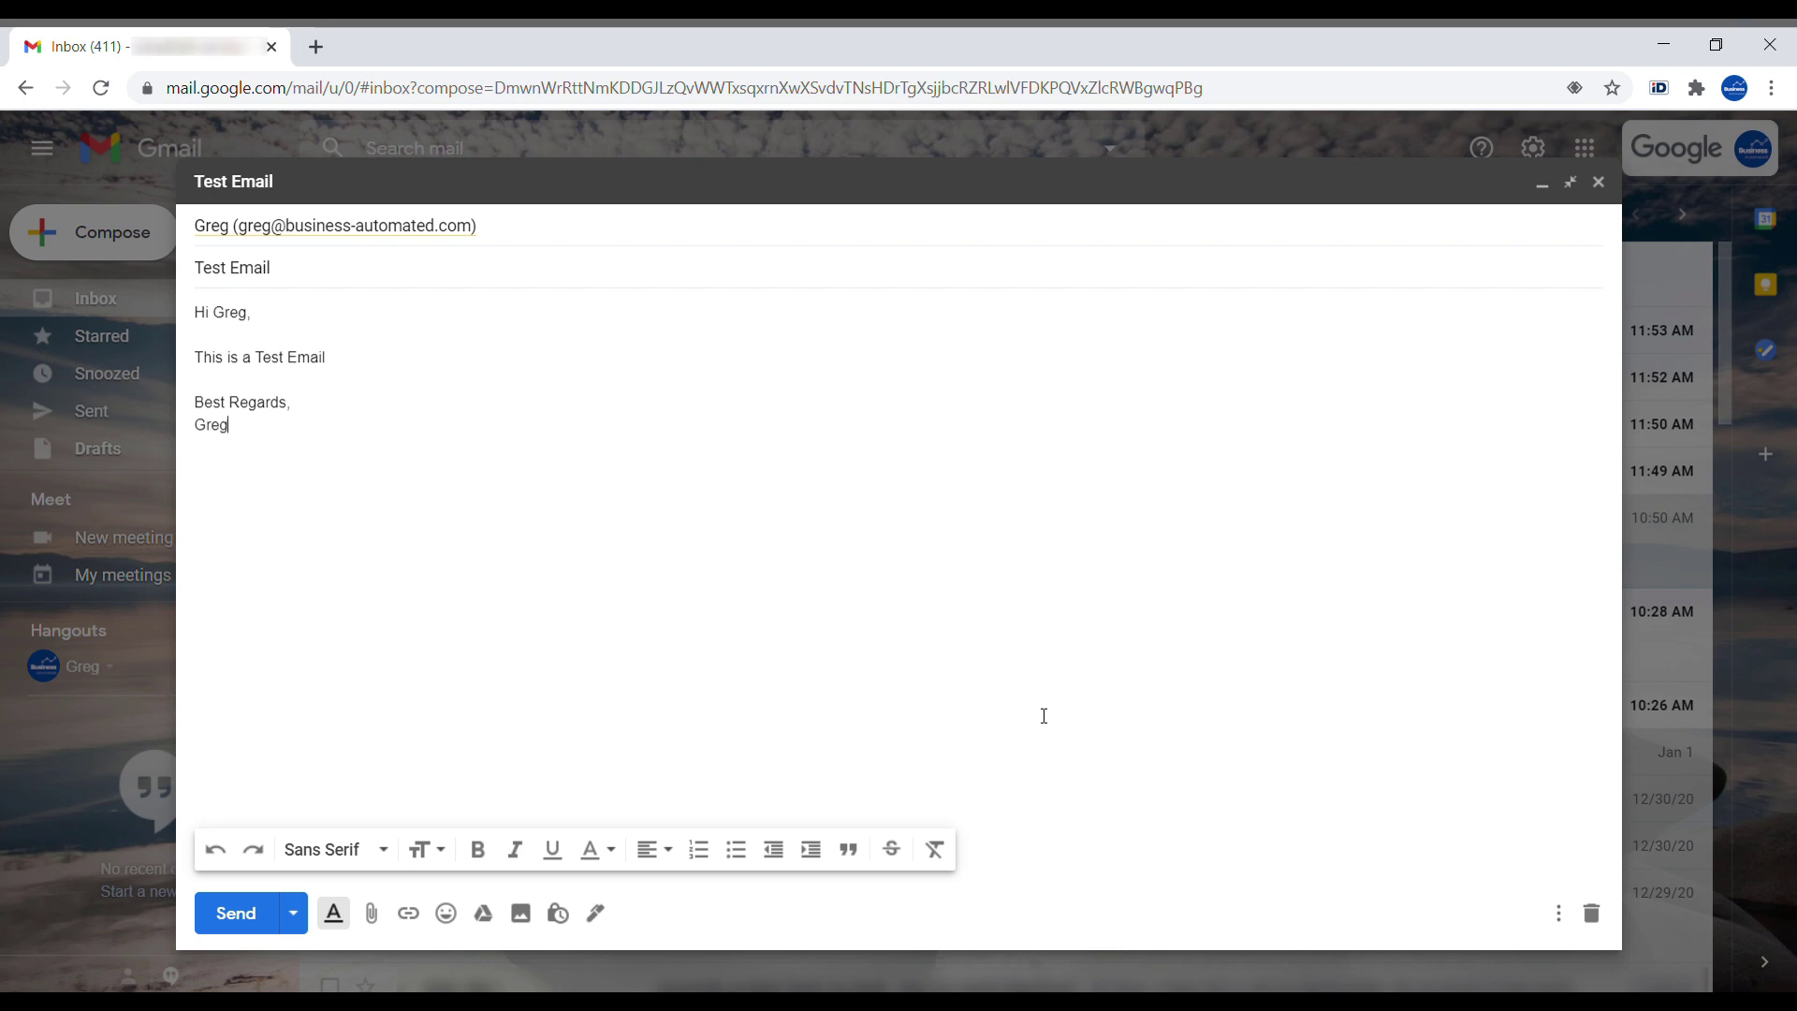
pyautogui.click(251, 914)
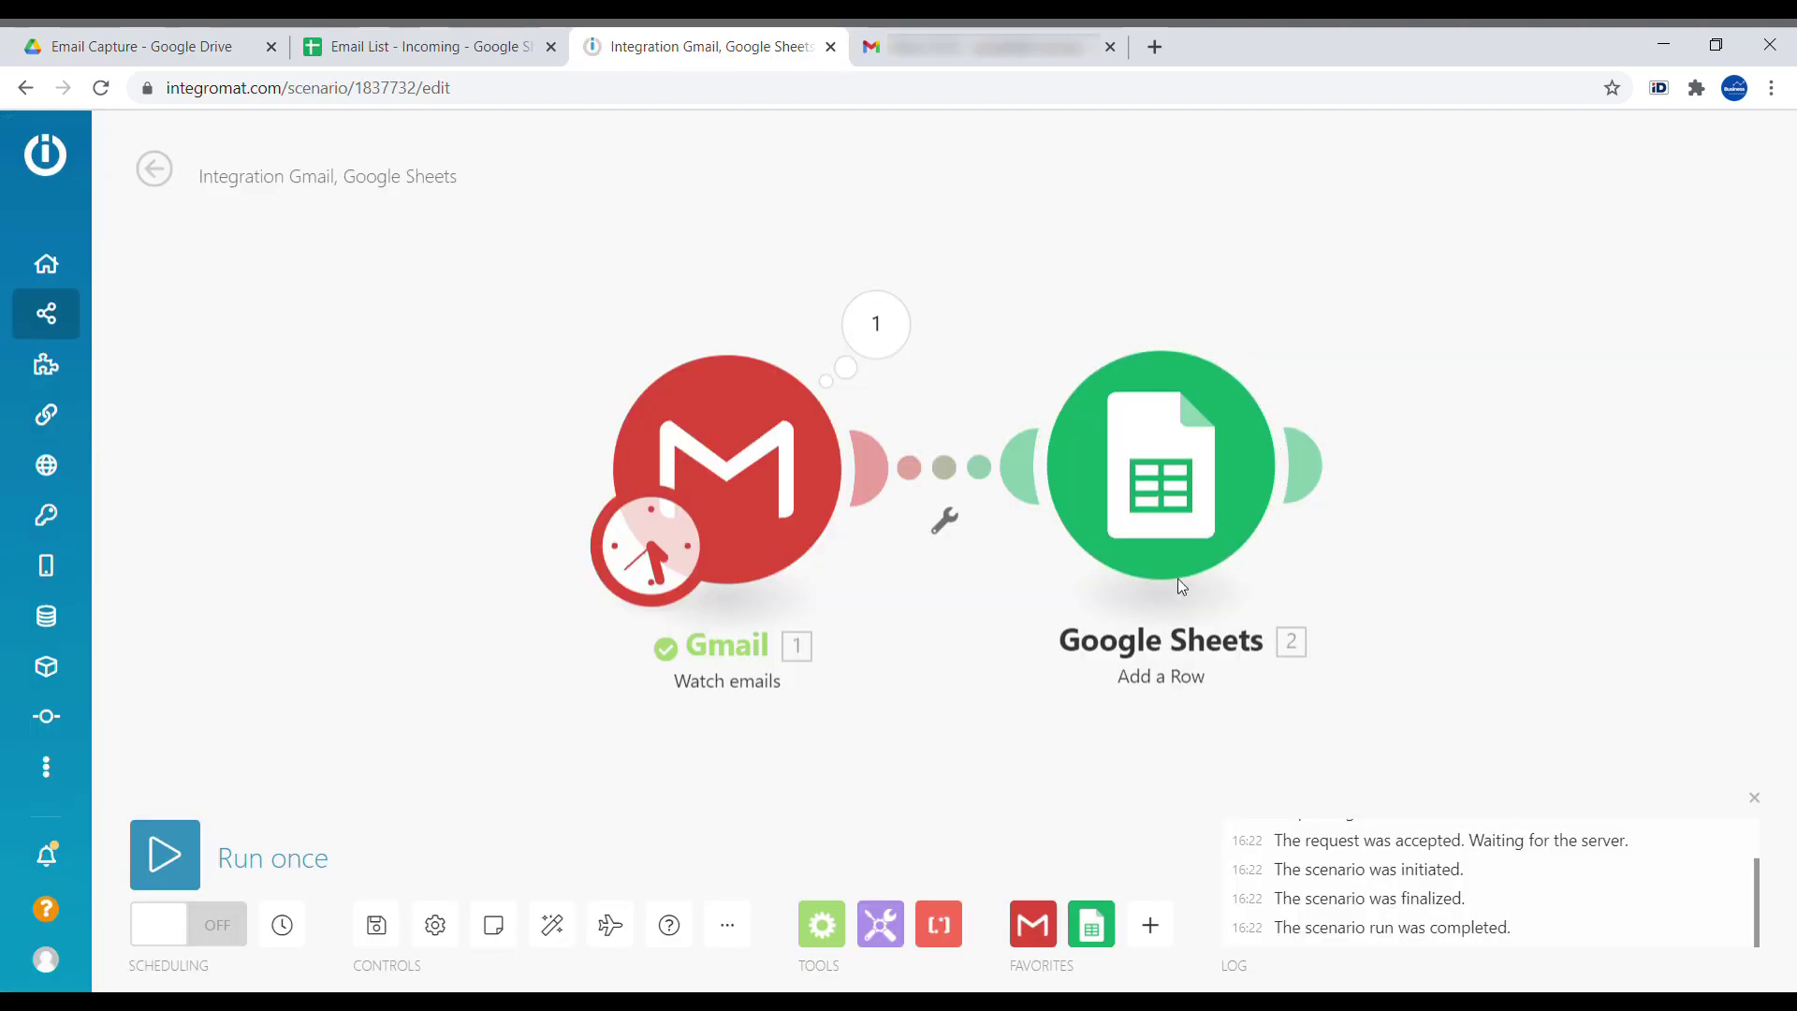
# Run the scenario once more so the test email is added as a sheet row
pyautogui.click(169, 850)
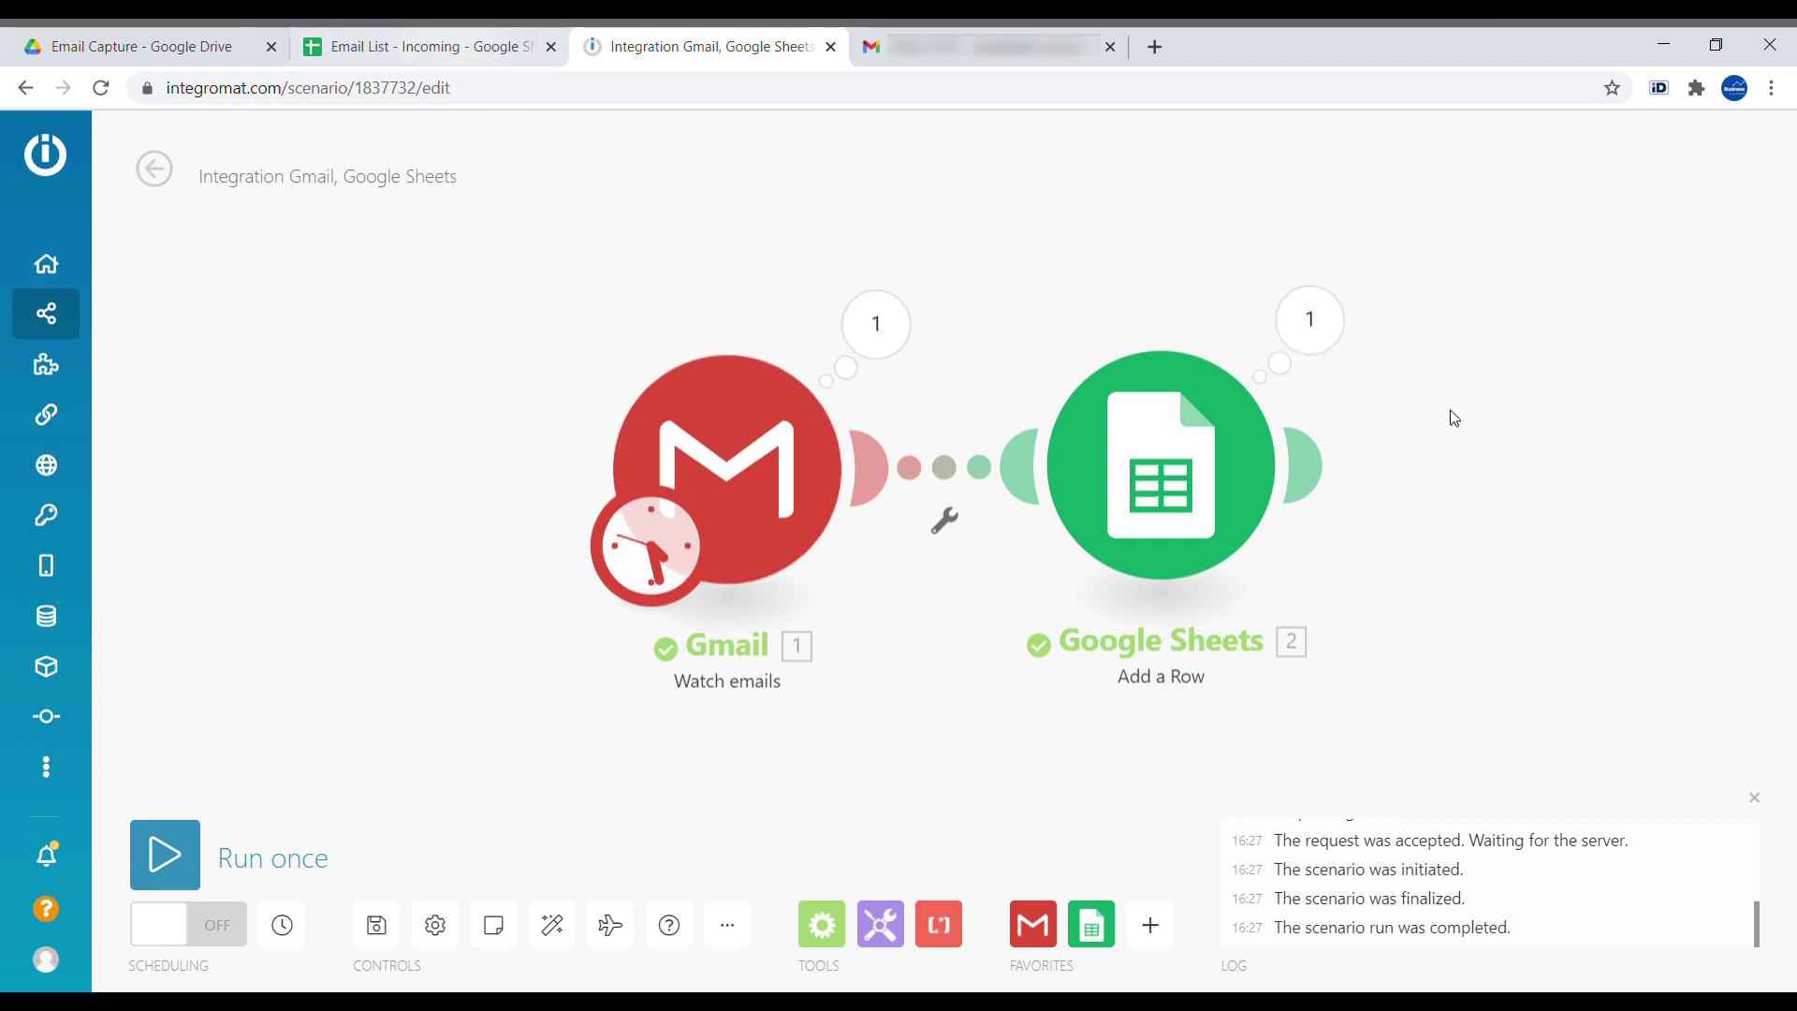
pyautogui.click(455, 40)
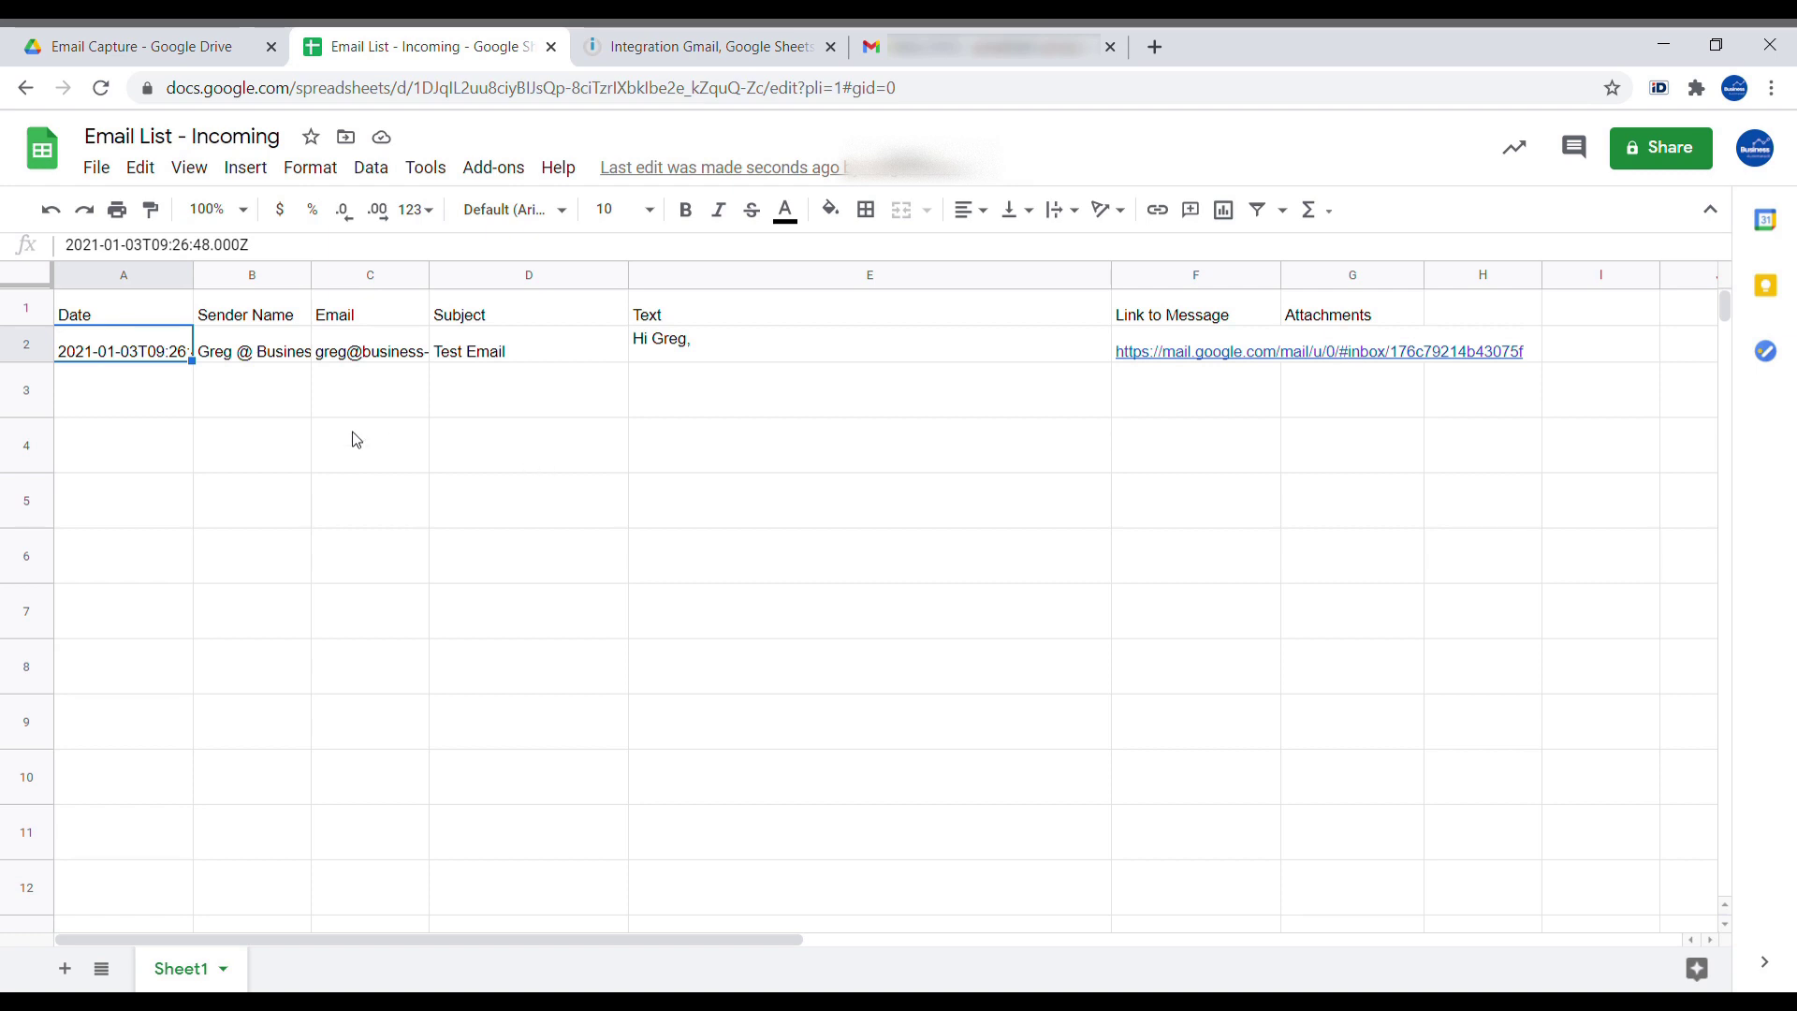
# Check row 2's values and F2 message link, then widen column A to show 2021-01-03T09:26:48.000Z
pyautogui.click(262, 412)
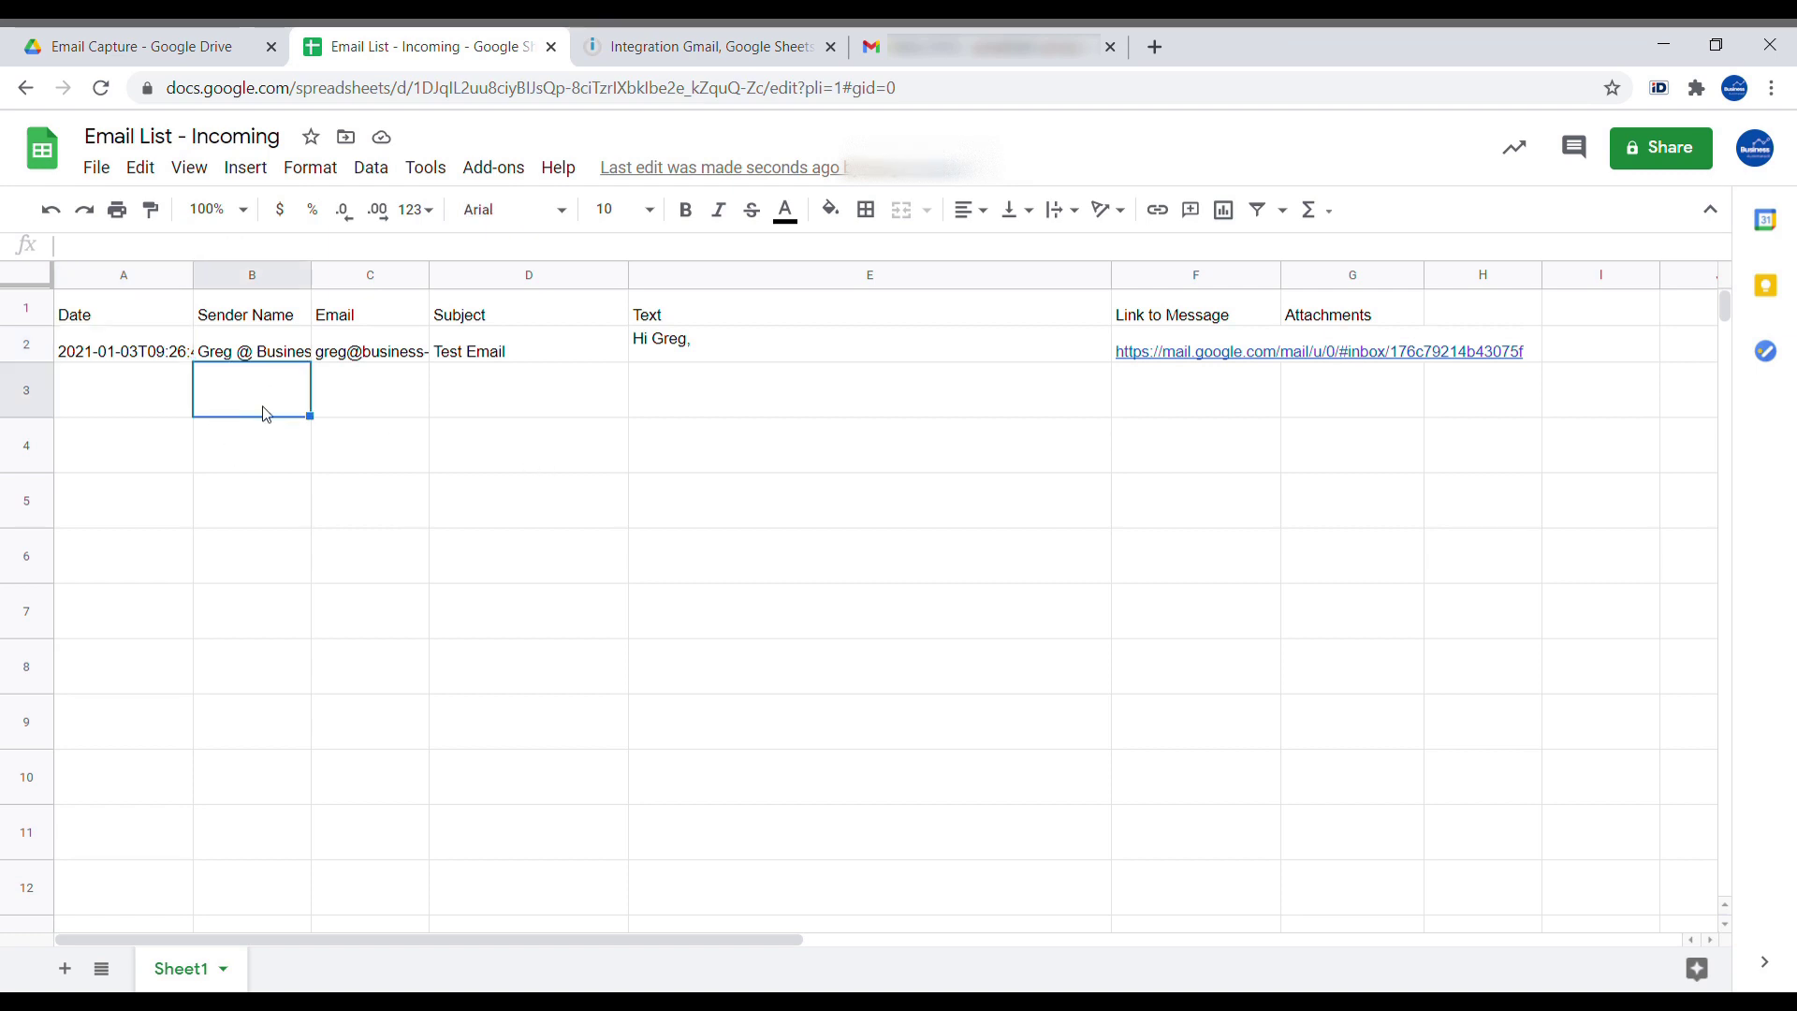
pyautogui.click(164, 345)
pyautogui.click(241, 348)
pyautogui.click(392, 369)
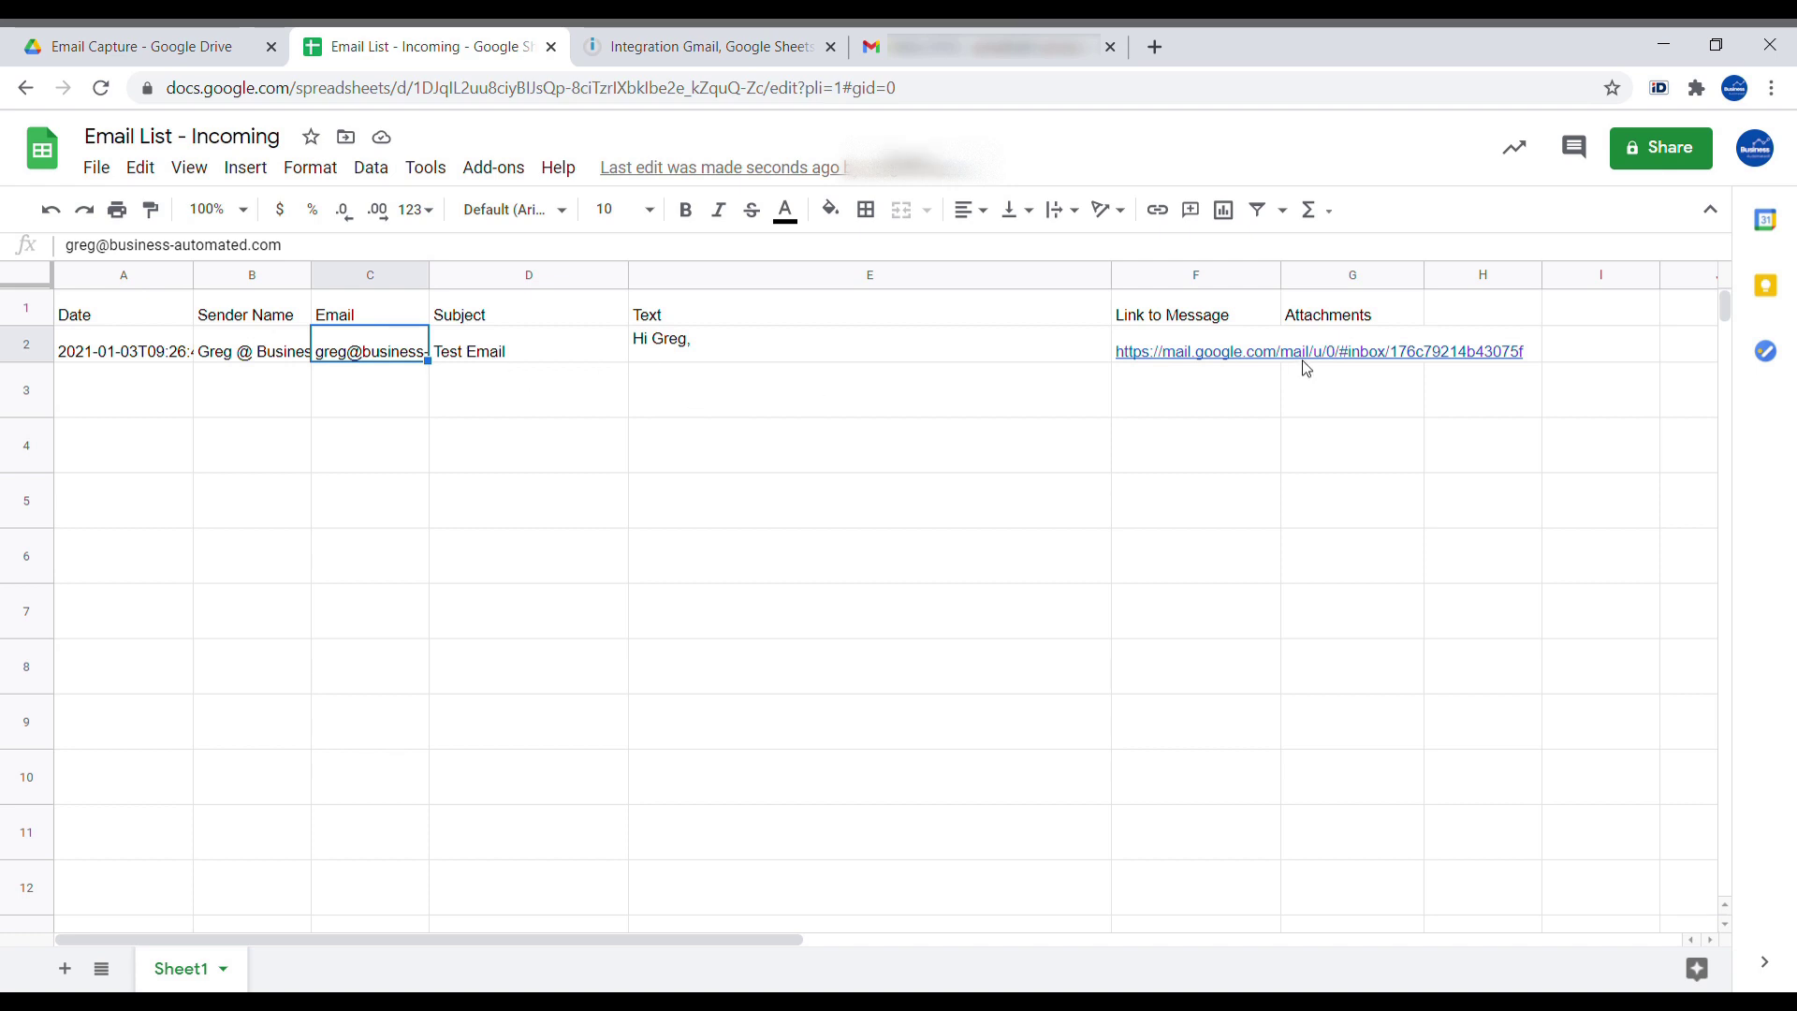
pyautogui.click(1222, 360)
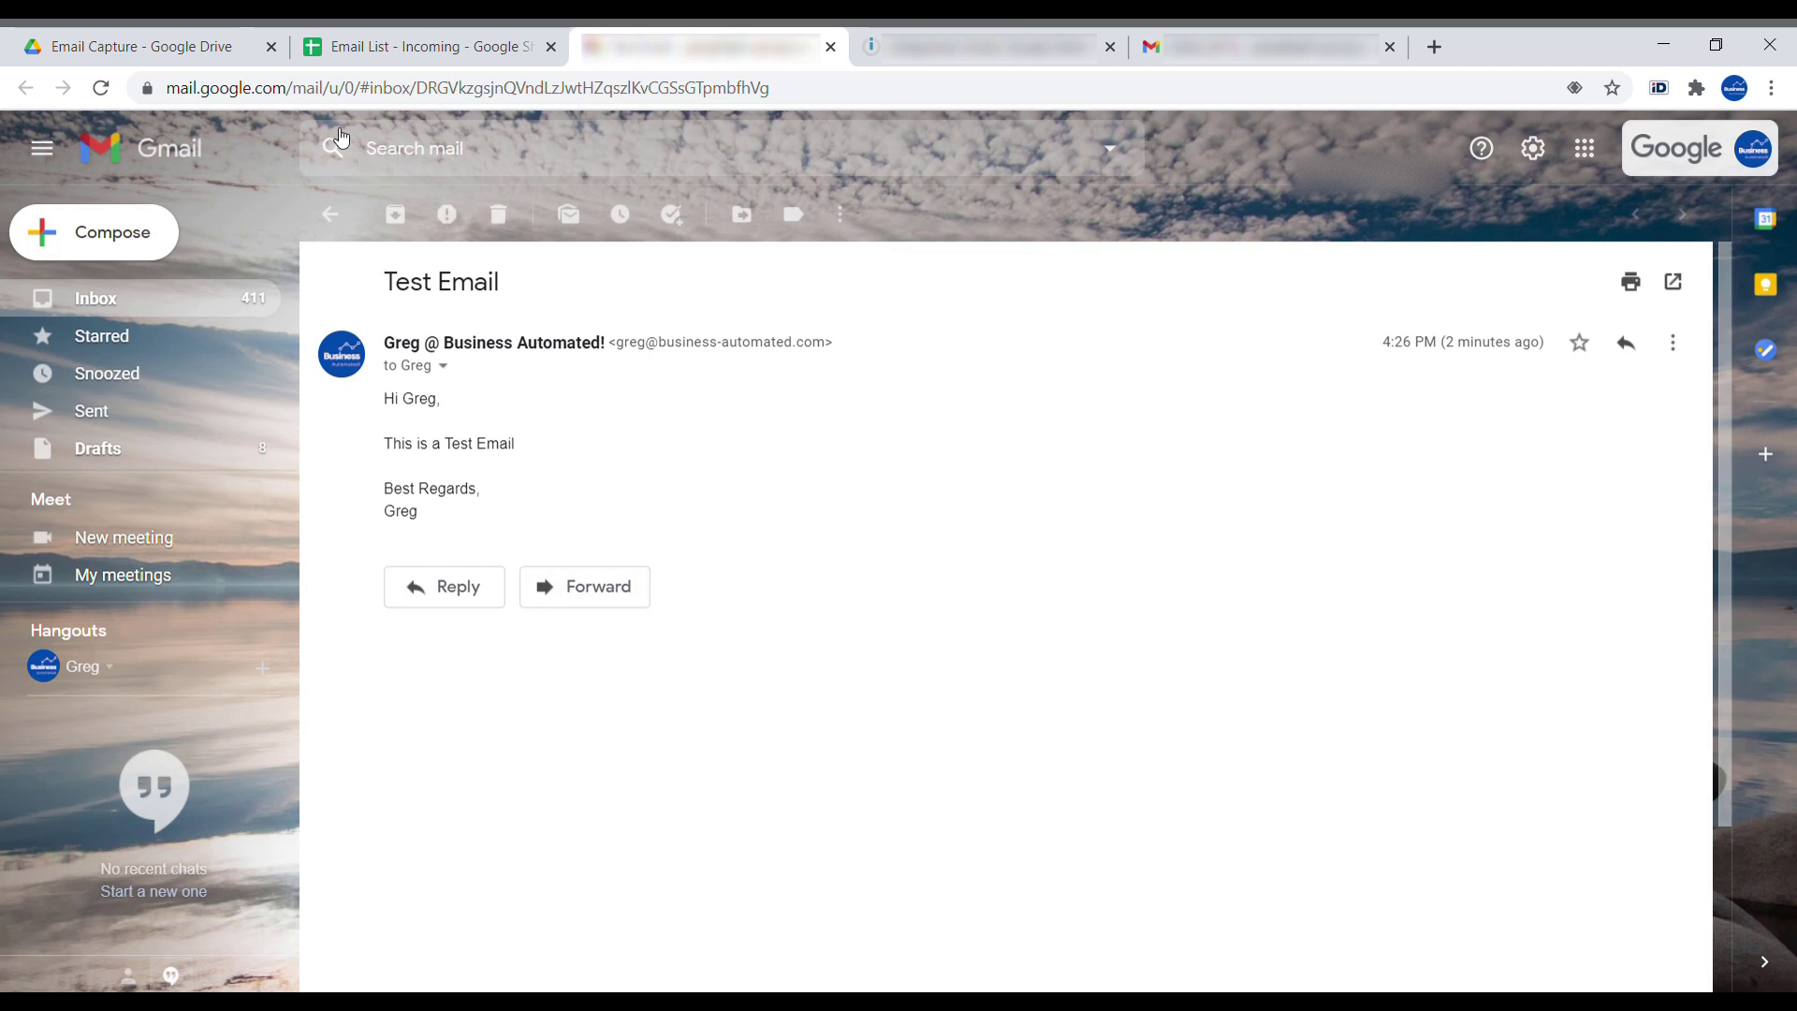
pyautogui.click(831, 46)
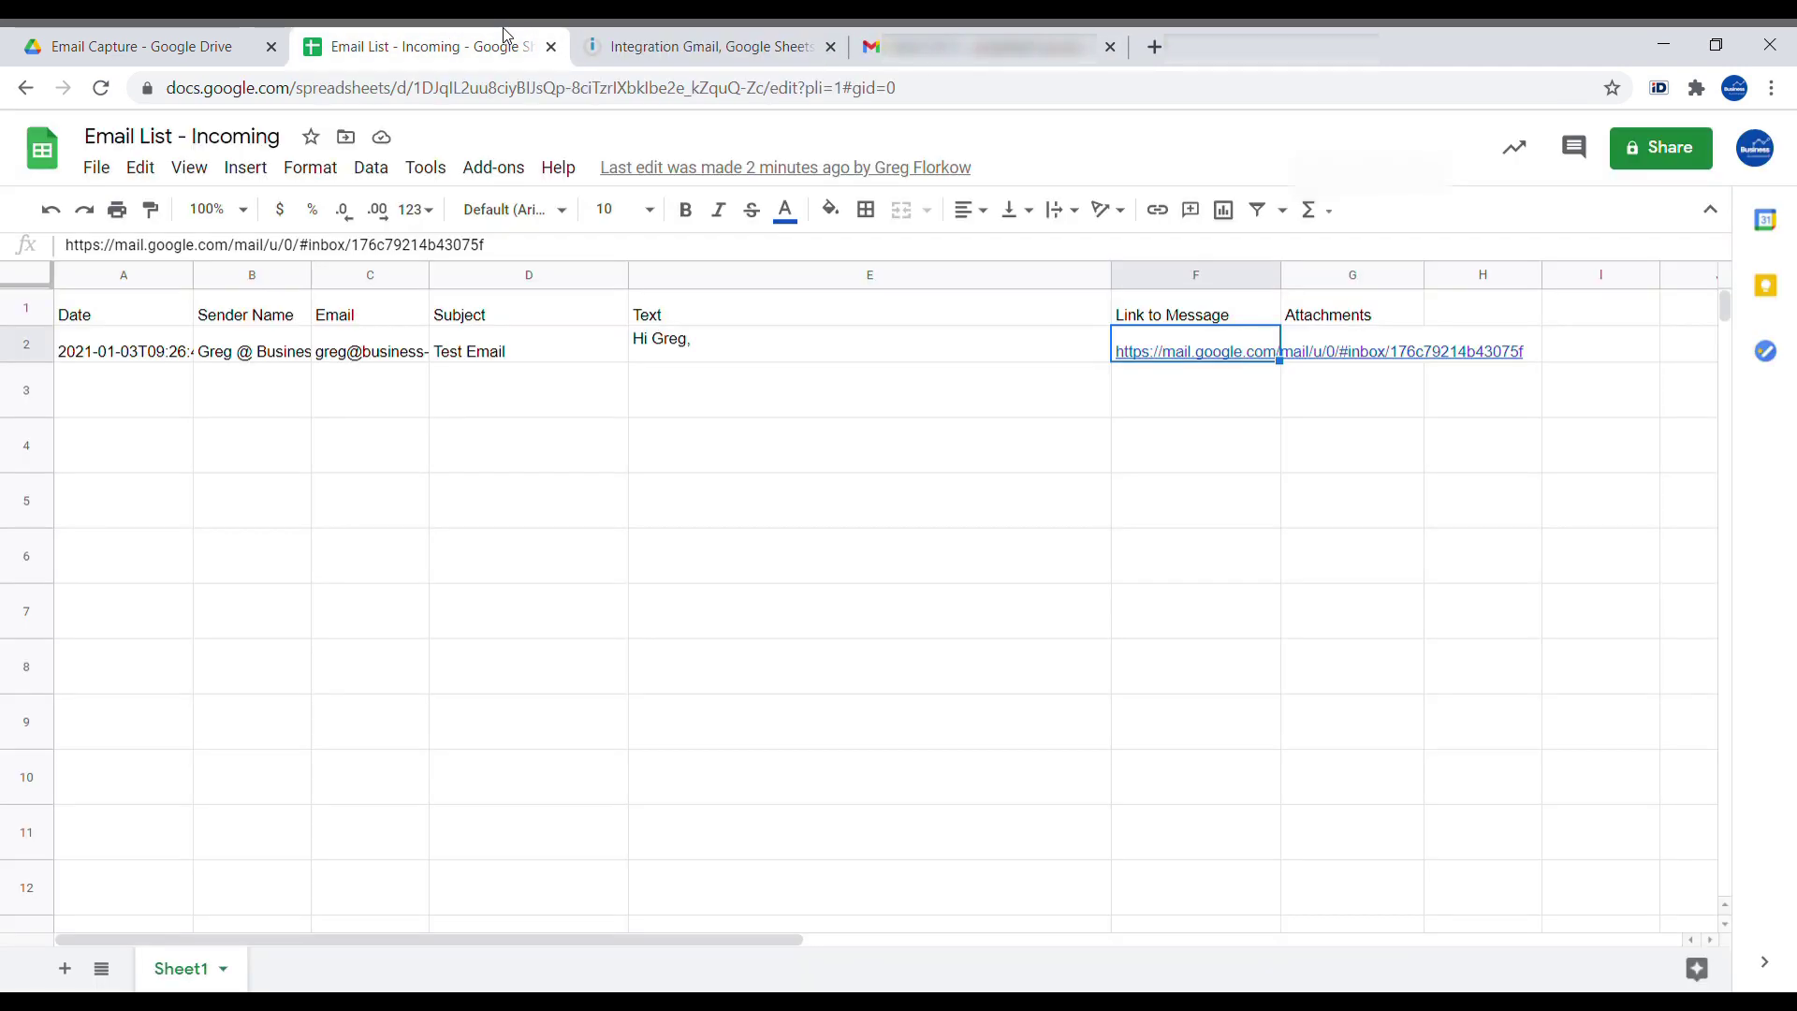
pyautogui.click(157, 354)
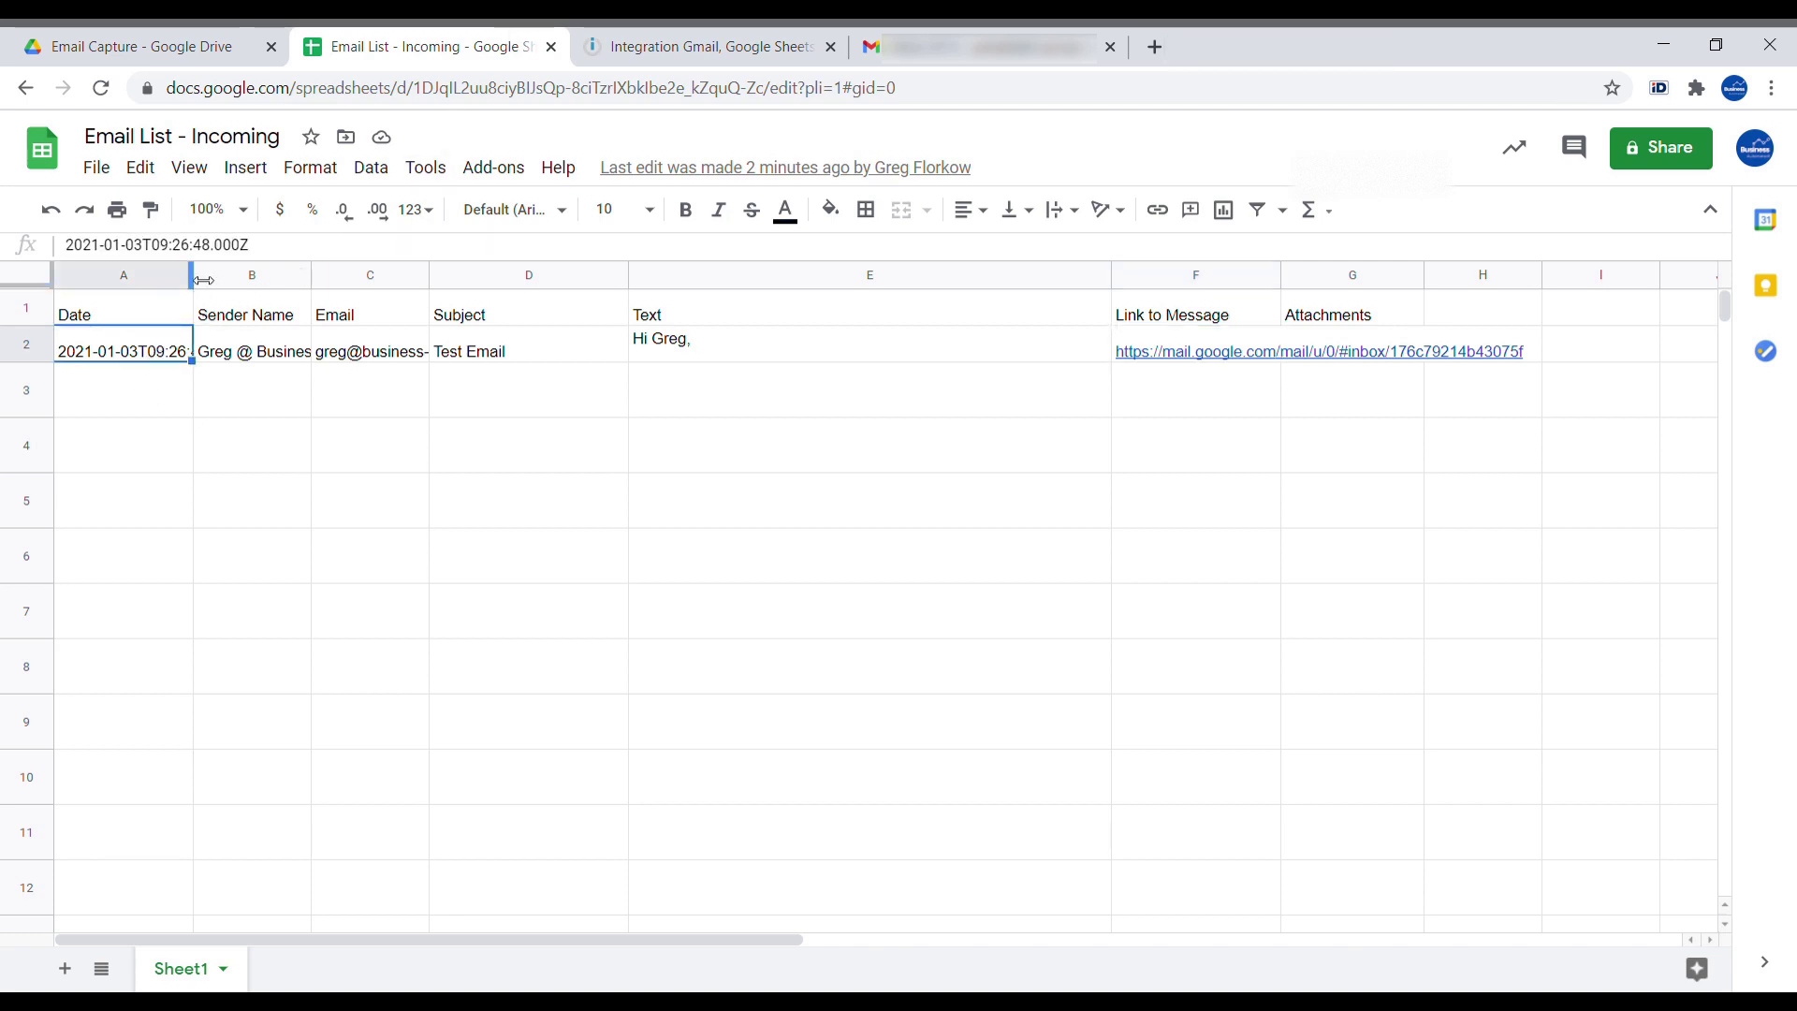
pyautogui.moveTo(193, 274); pyautogui.dragTo(286, 281)
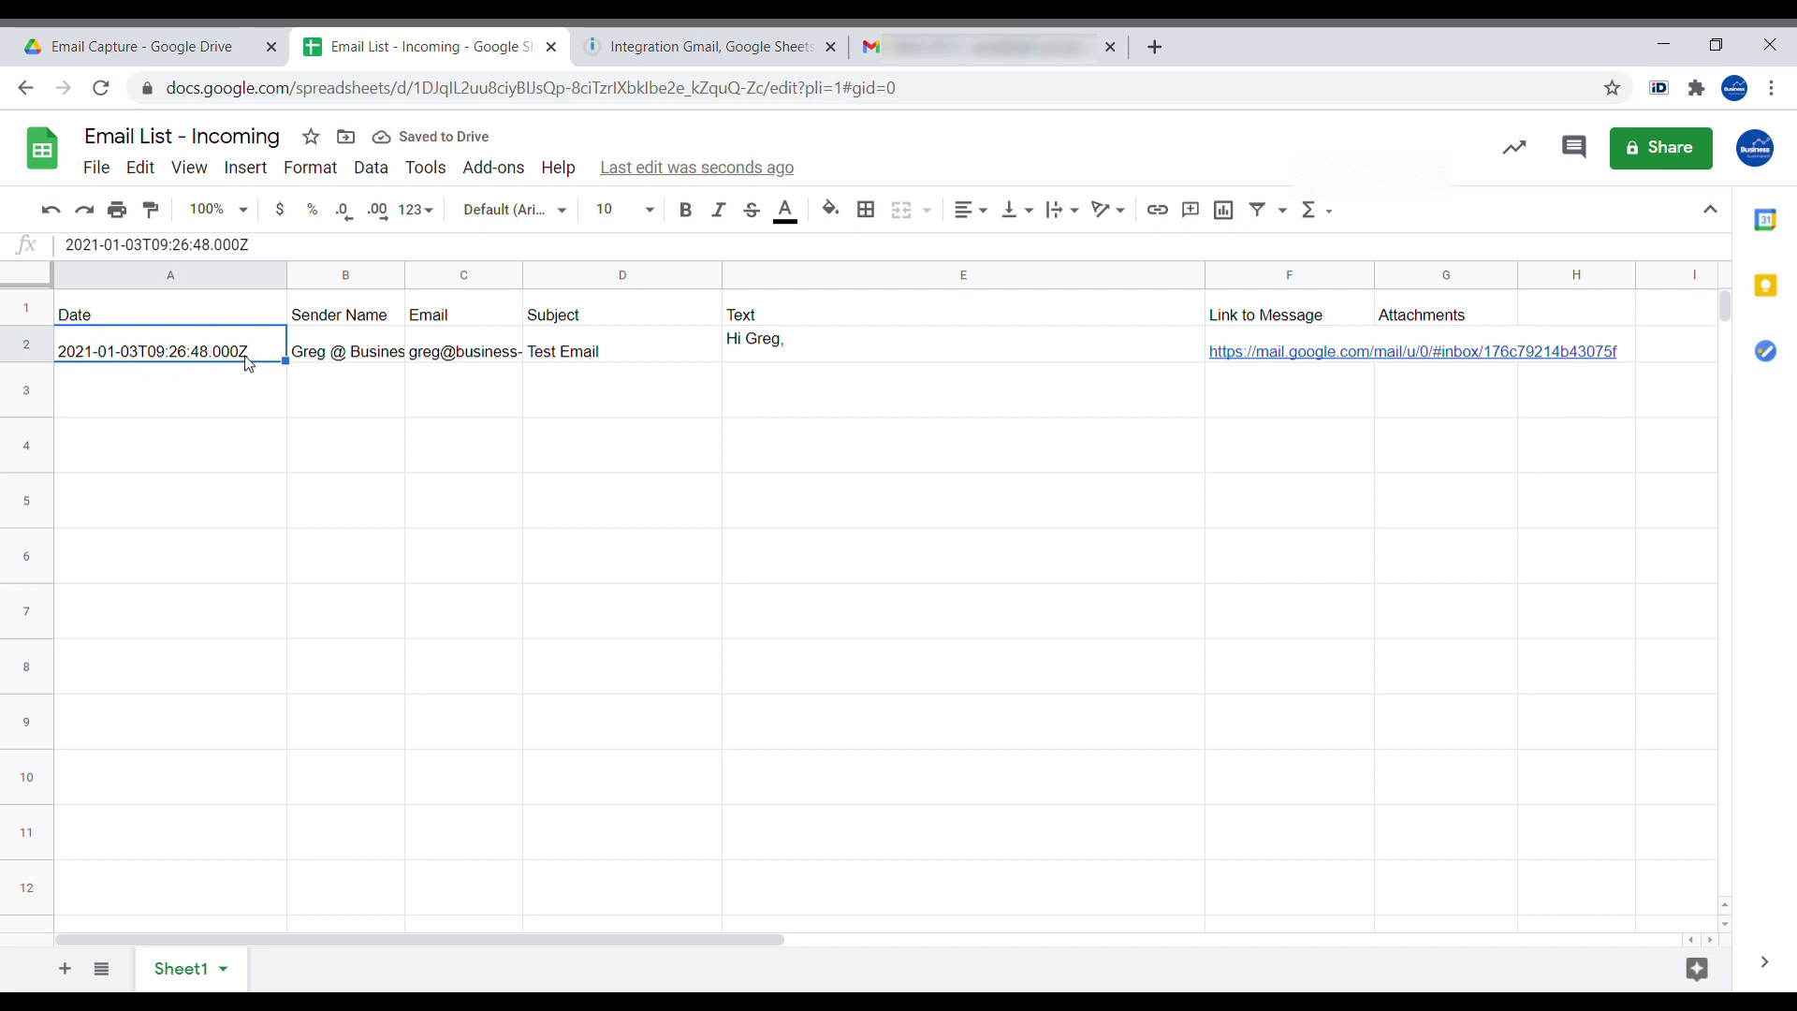
# Wrap 1. Date in formatDate in the Google Sheets module's Date (A) field
pyautogui.click(716, 42)
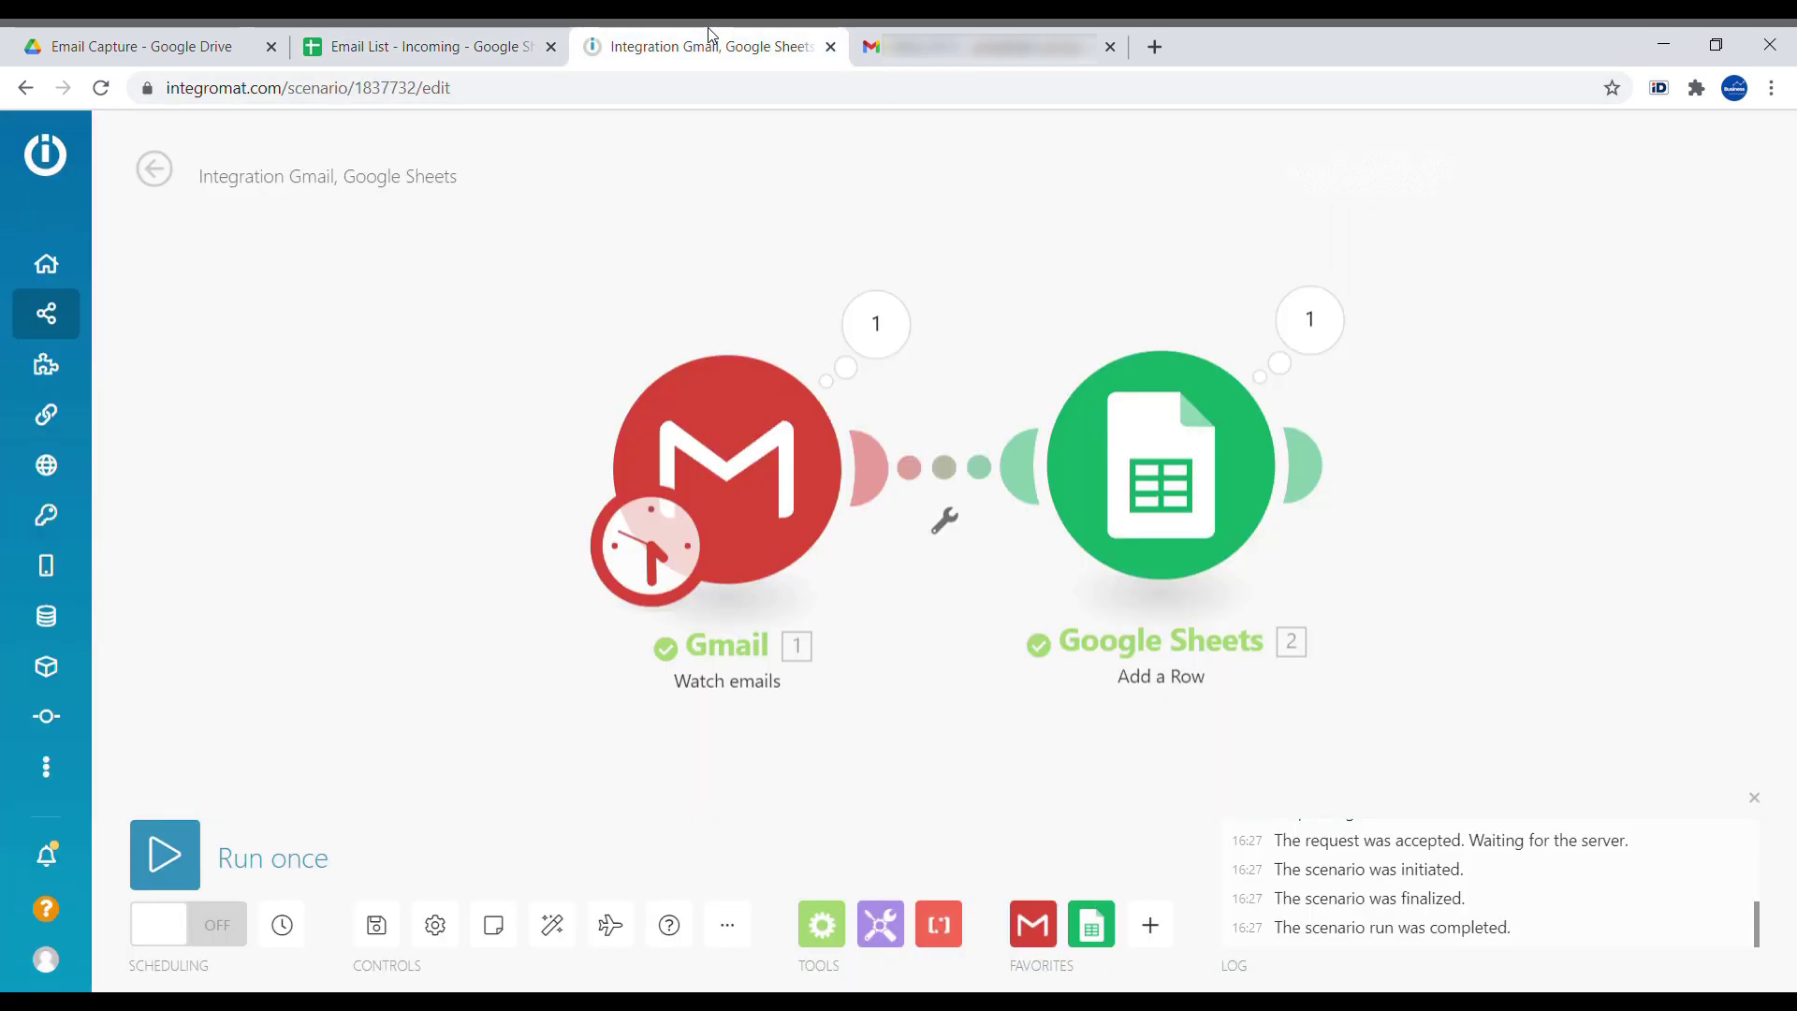
pyautogui.click(1226, 490)
pyautogui.scroll(-5, 1388, 521)
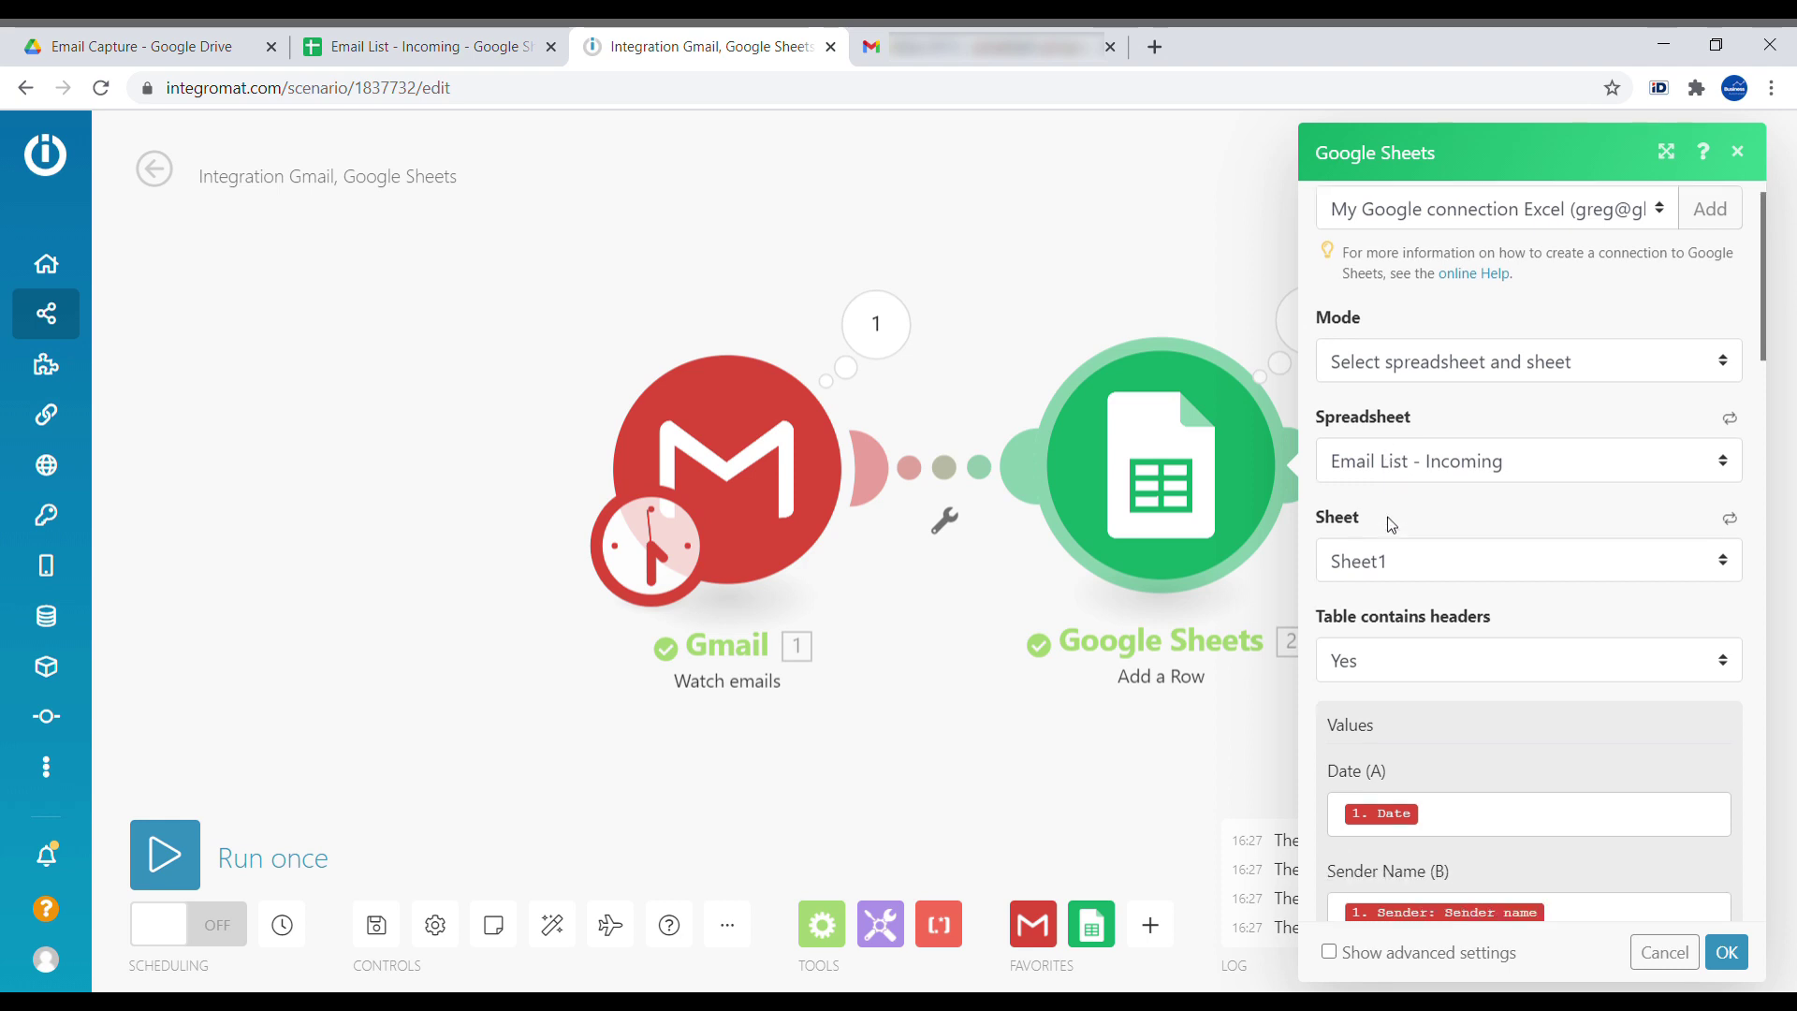
pyautogui.click(1474, 643)
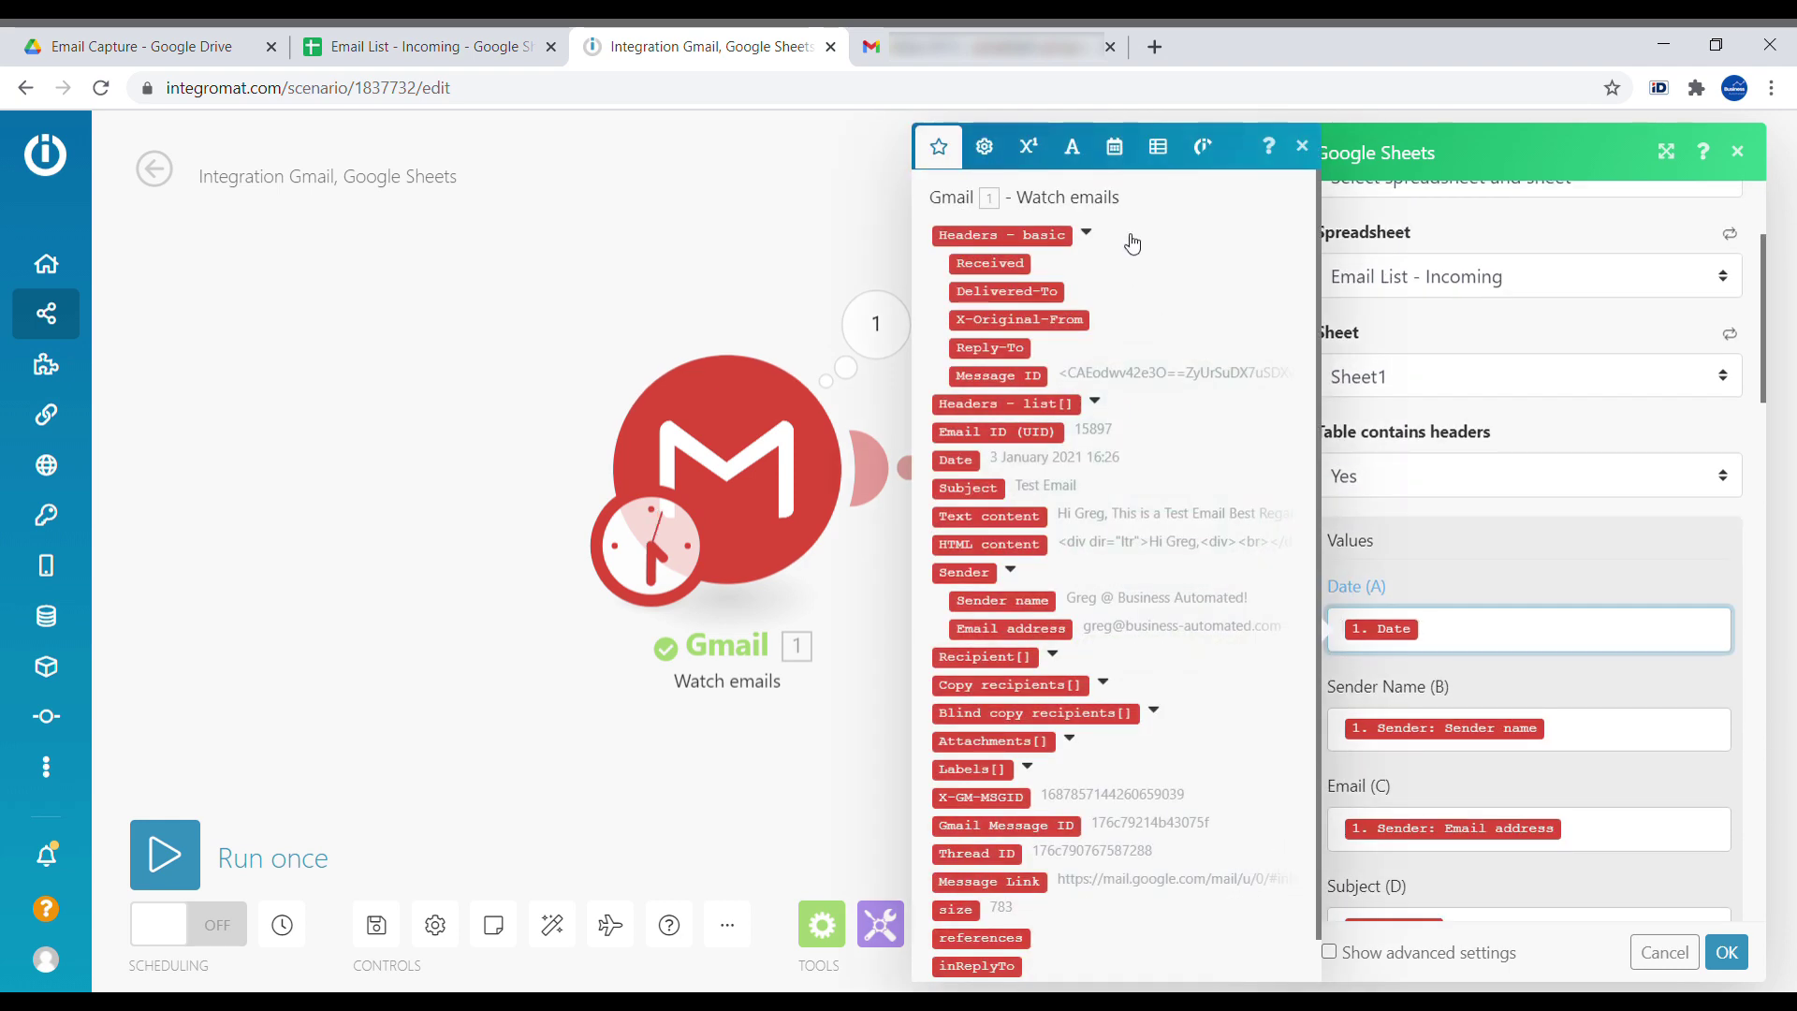
pyautogui.click(1114, 148)
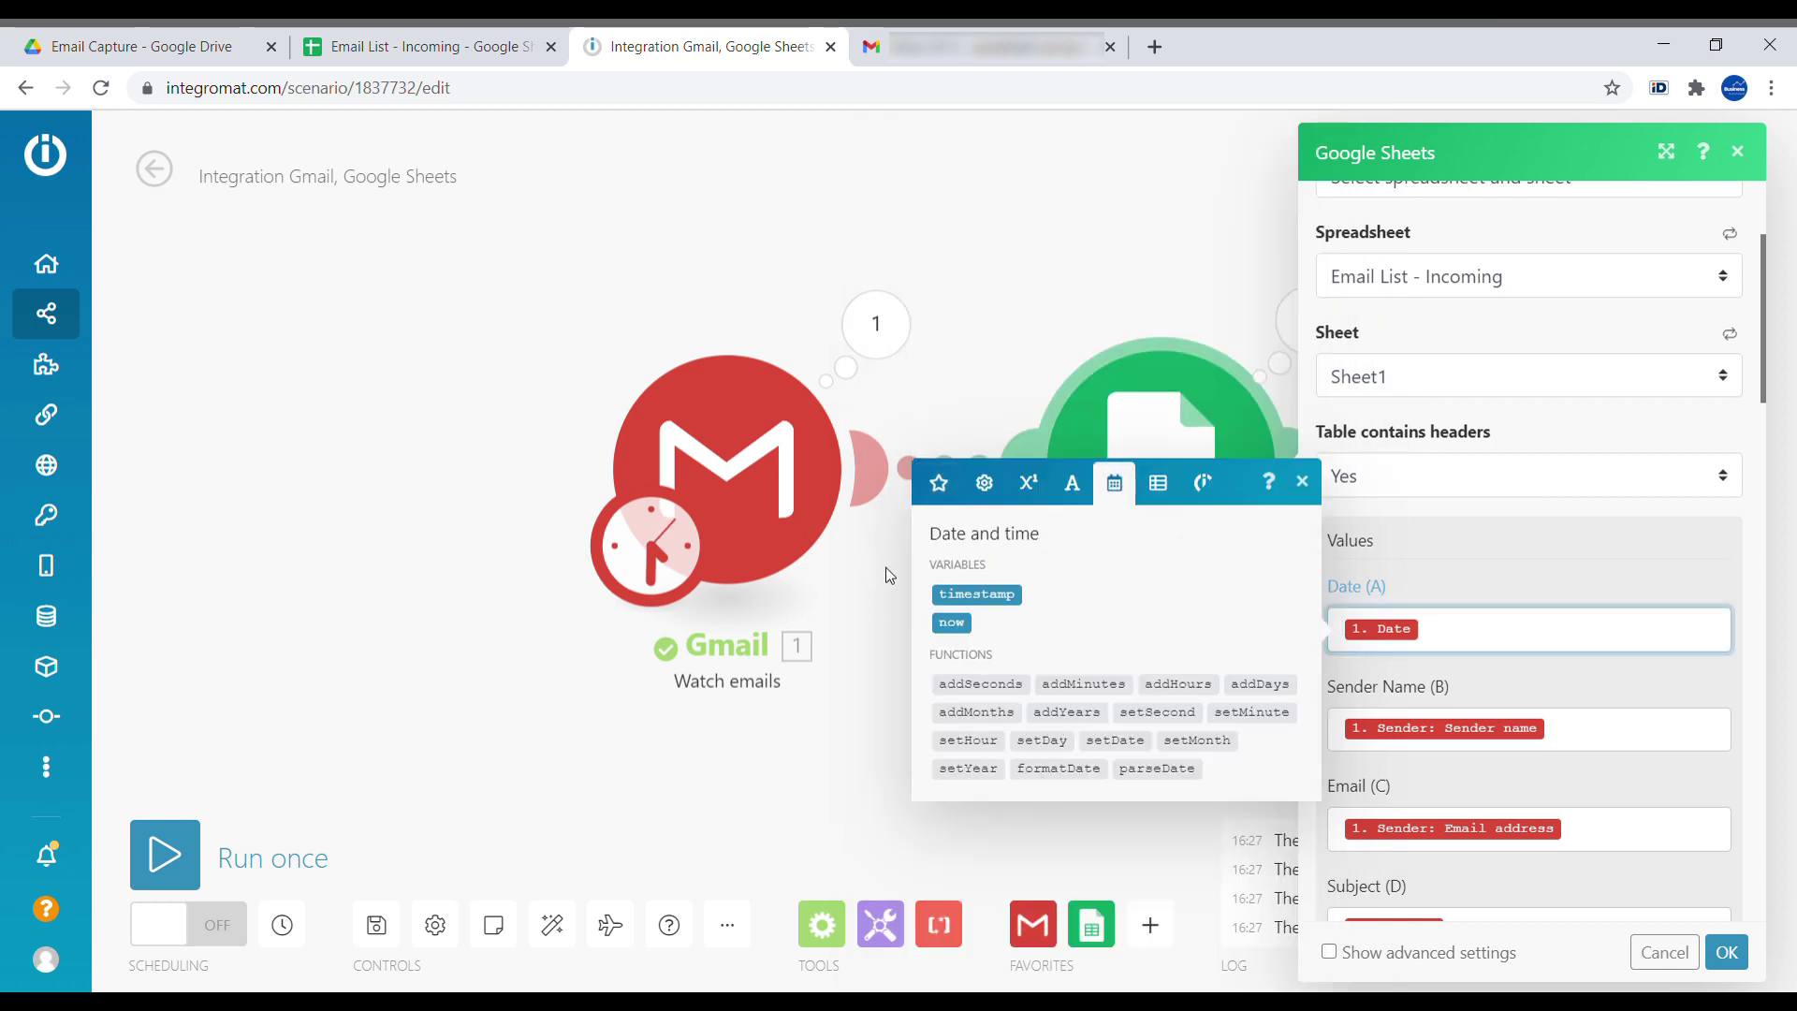
pyautogui.click(1072, 779)
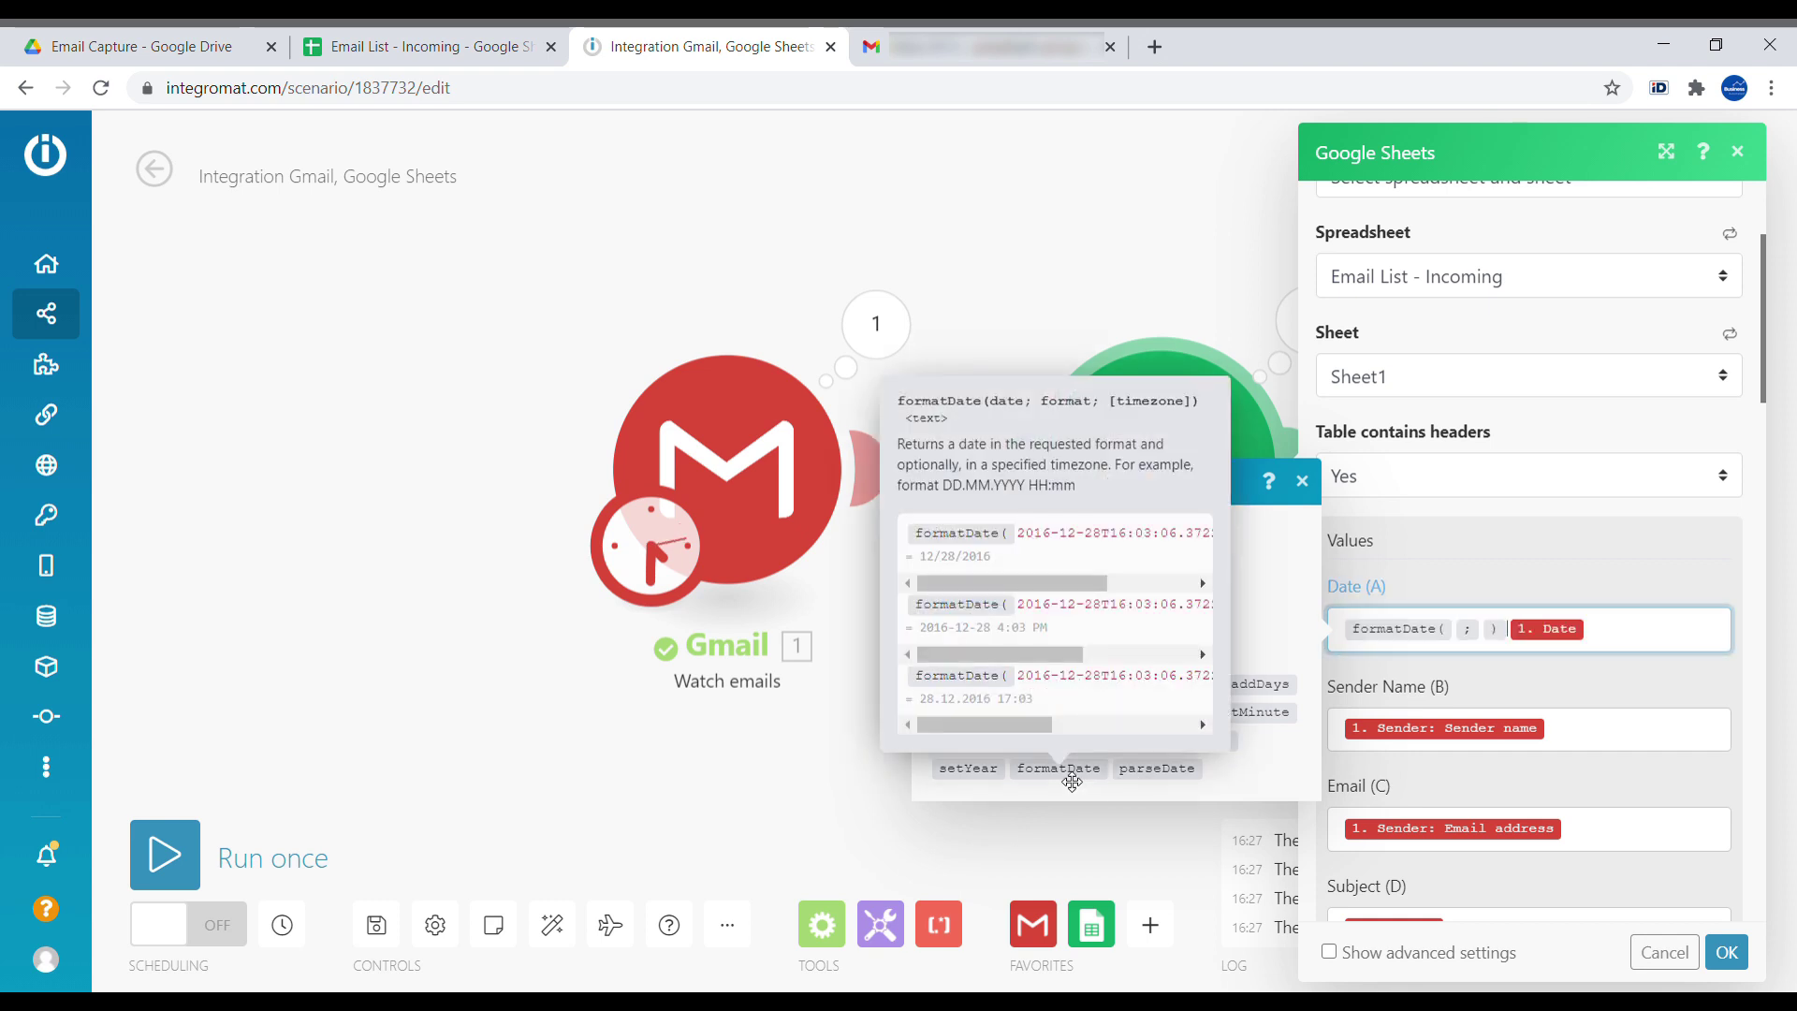
# Give formatDate the format YYYY-MM-DD hh:mm A and save the row settings
pyautogui.press('BackSpace')
pyautogui.press('BackSpace')
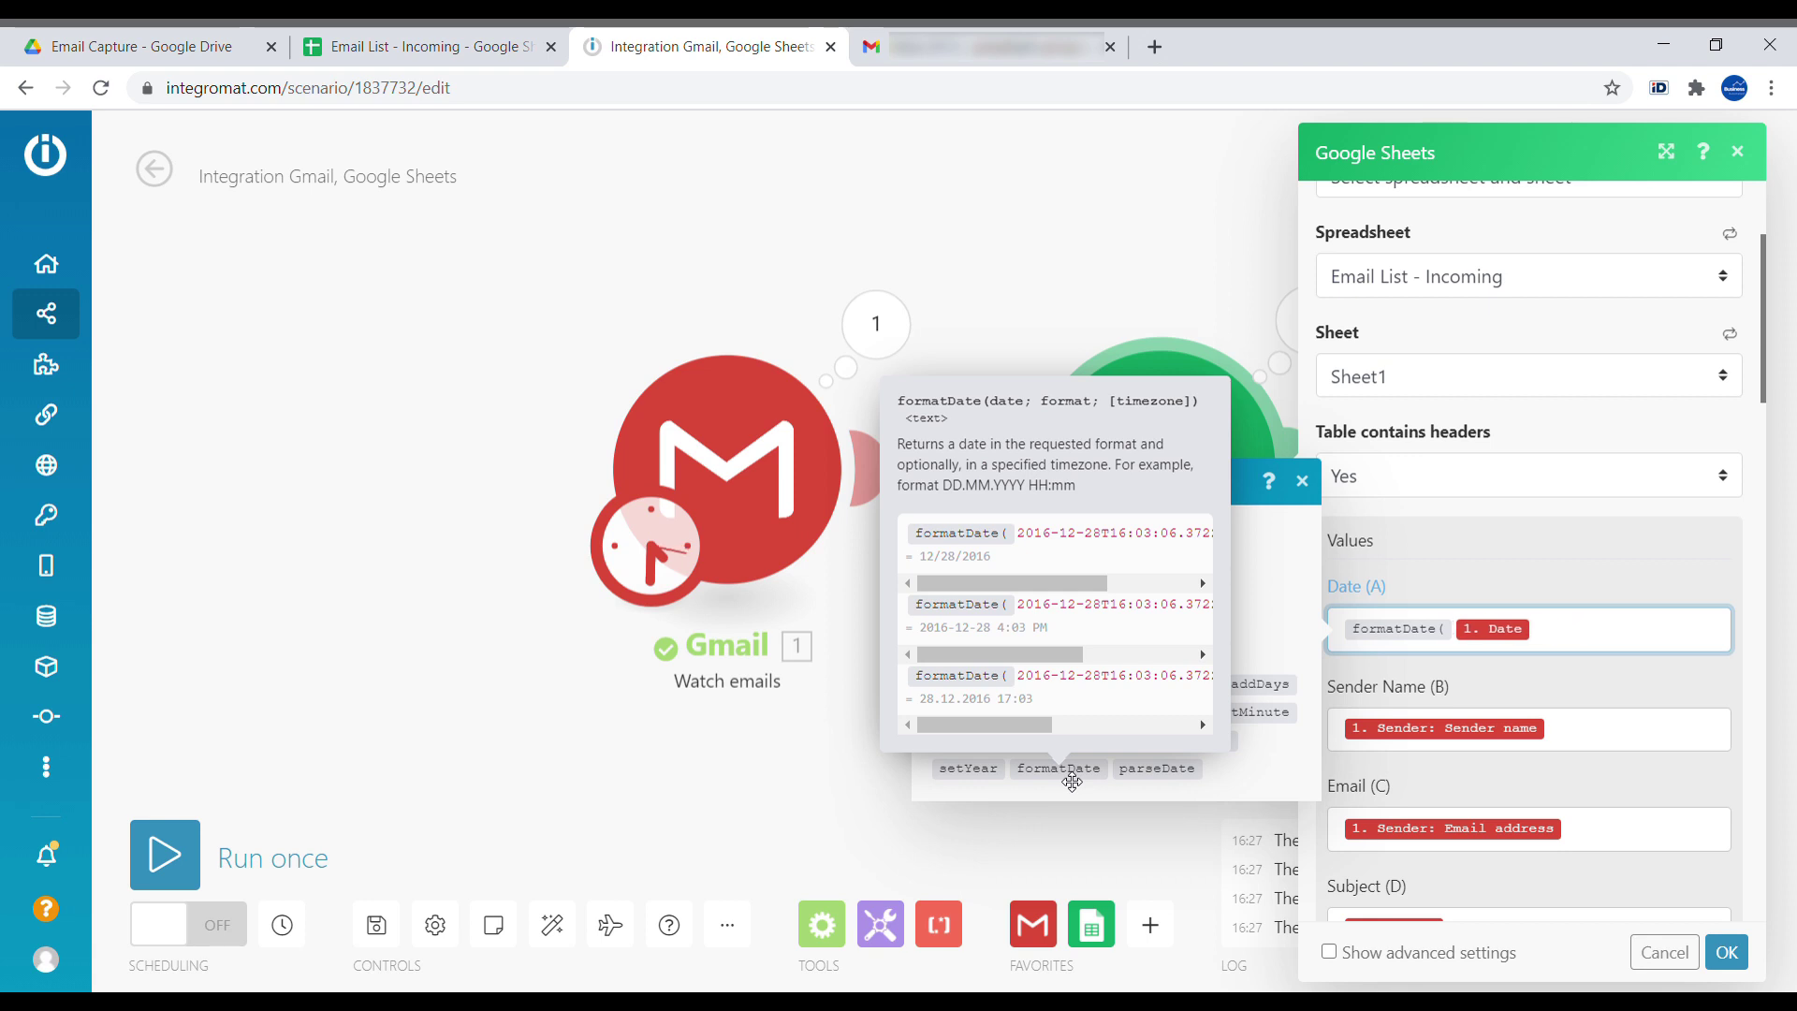
pyautogui.write(';')
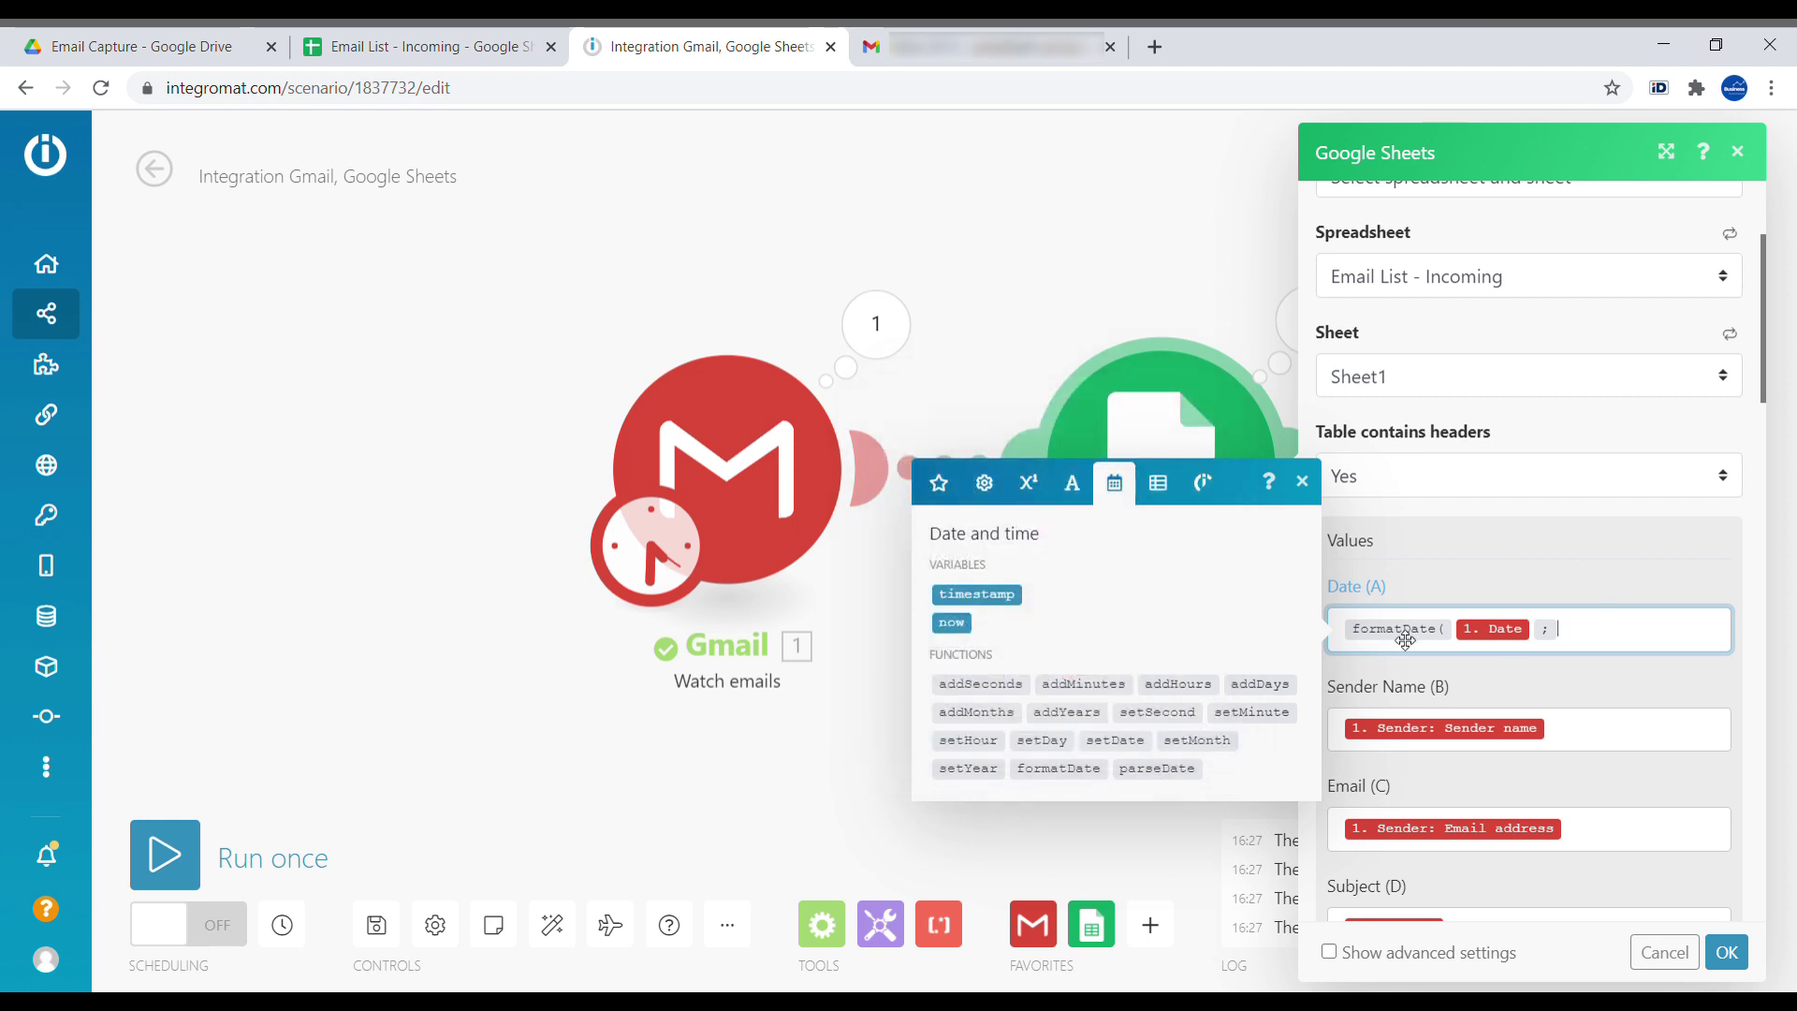
pyautogui.moveTo(1405, 640)
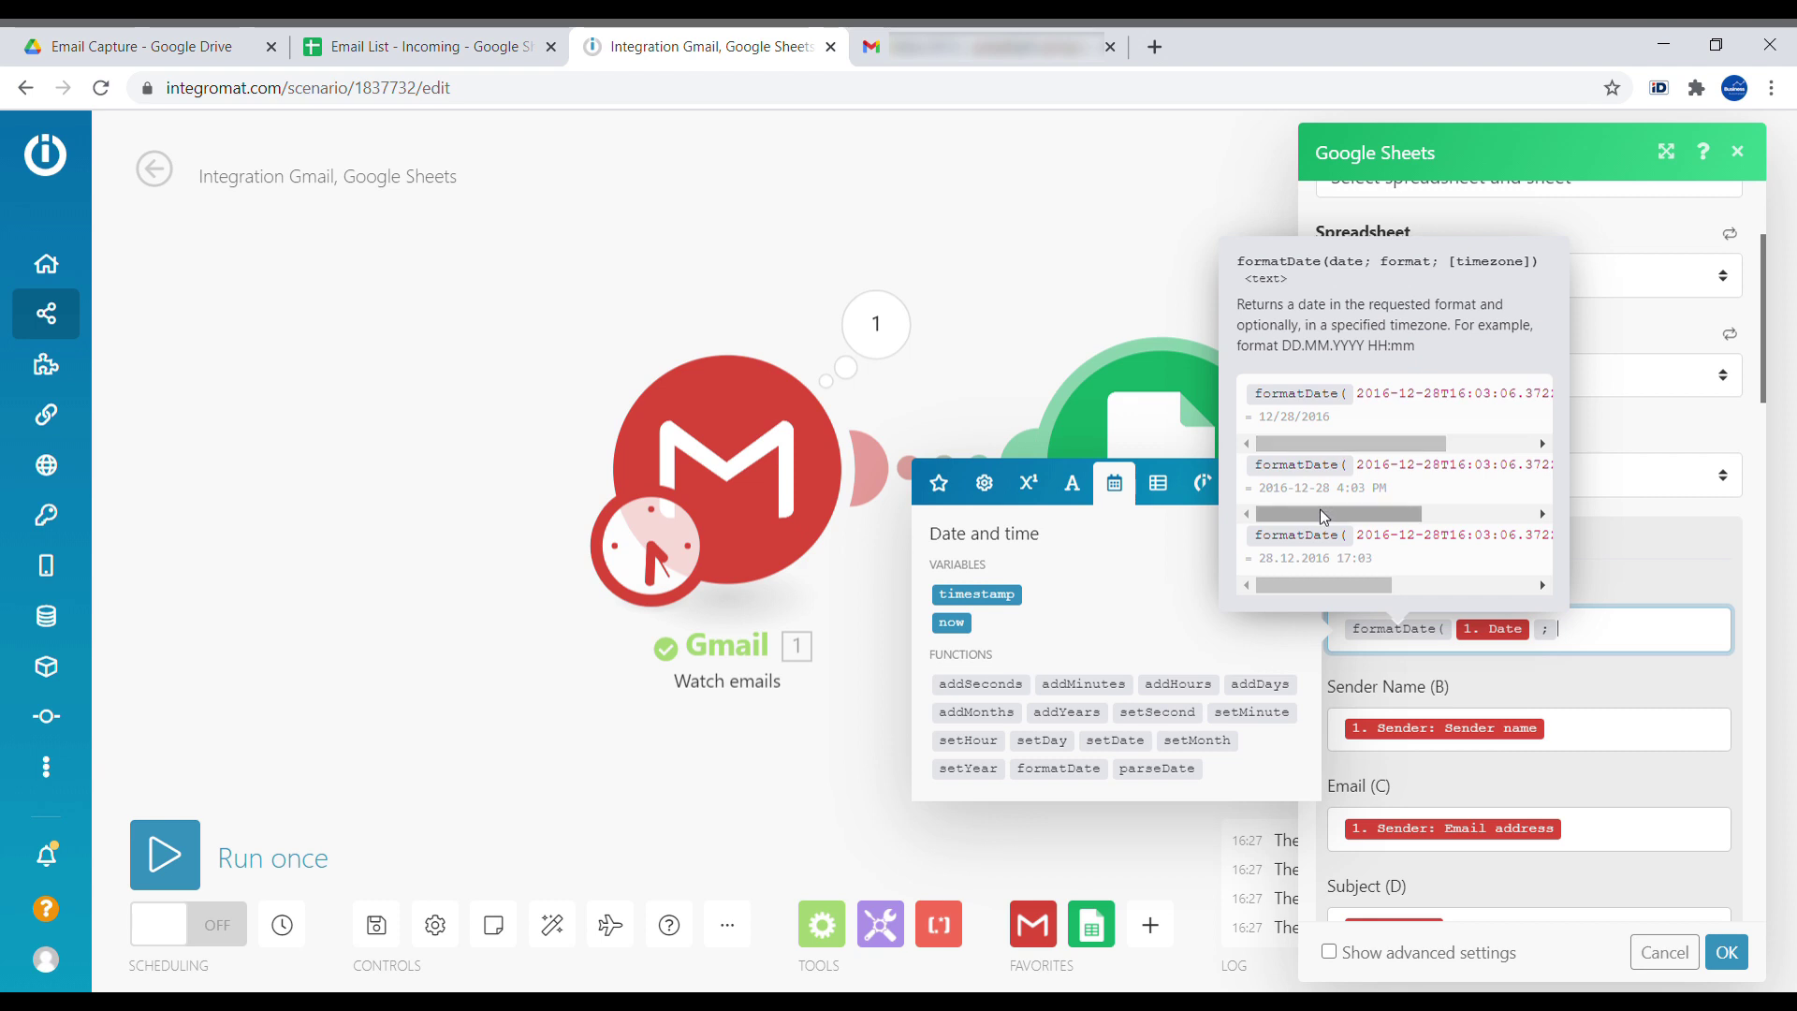
pyautogui.moveTo(1324, 515); pyautogui.dragTo(1473, 539)
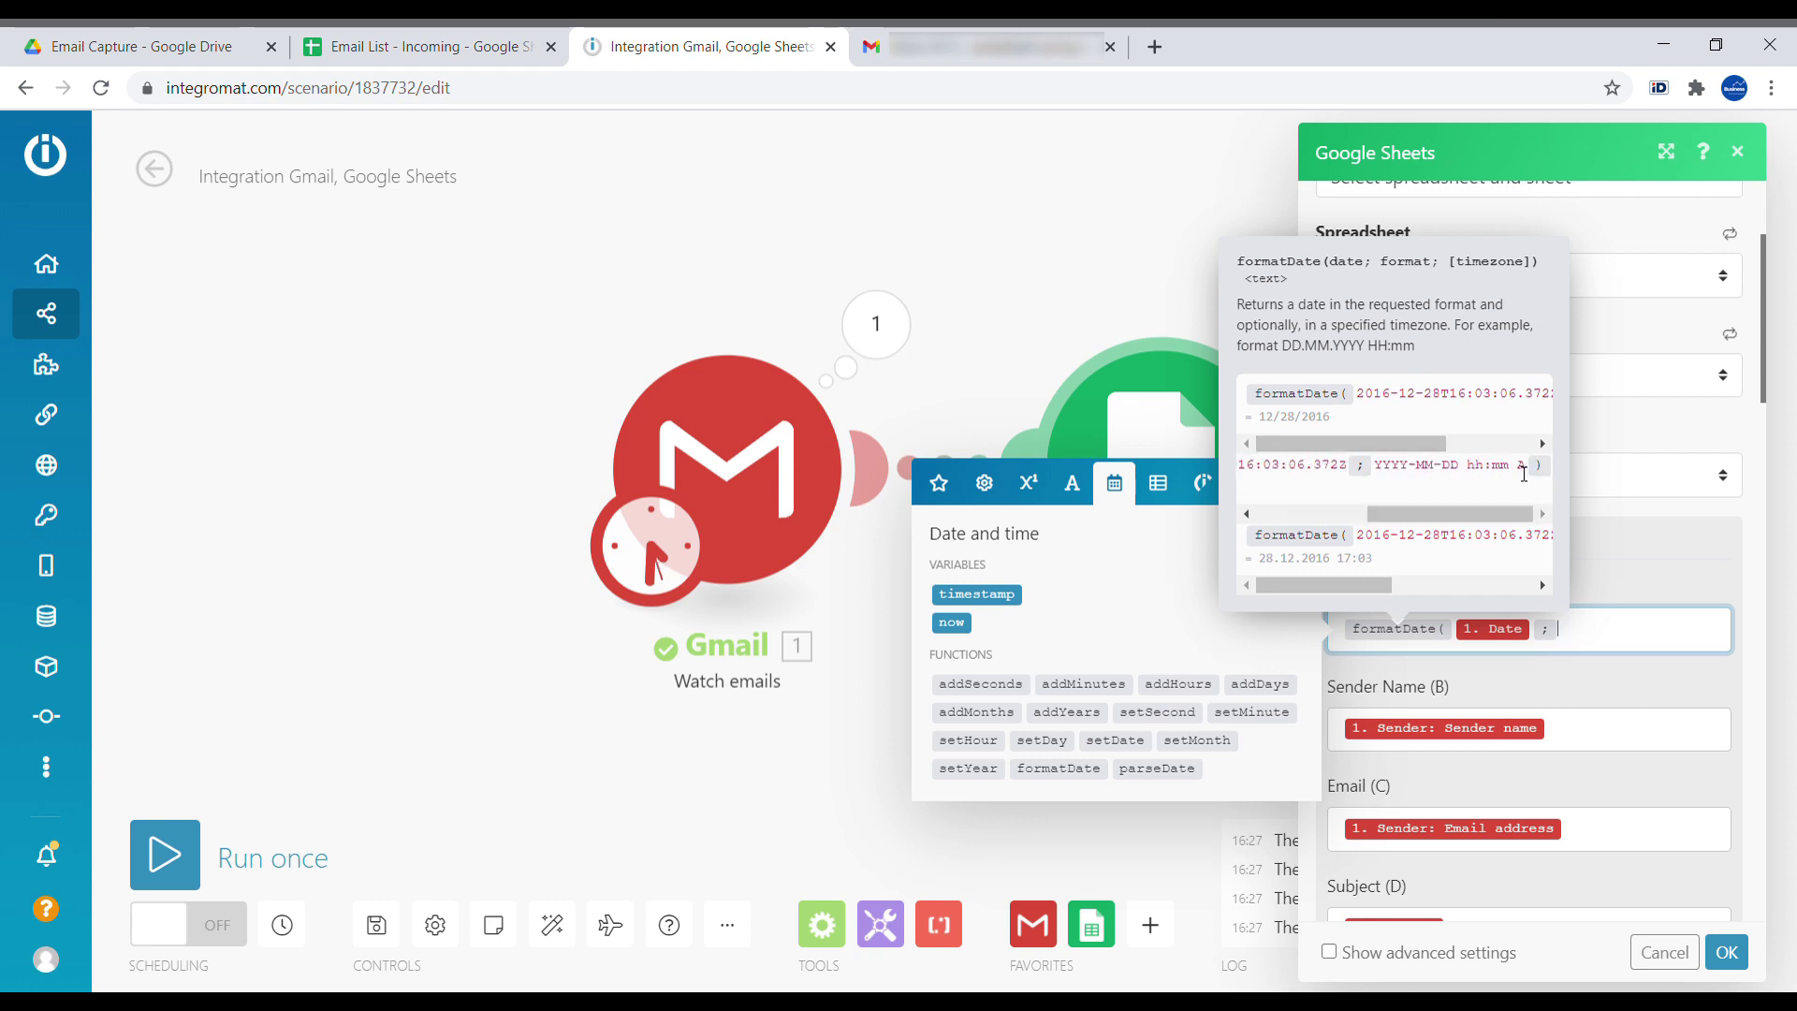
pyautogui.moveTo(1524, 474); pyautogui.dragTo(1388, 468)
pyautogui.hotkey('ctrl', 'c')
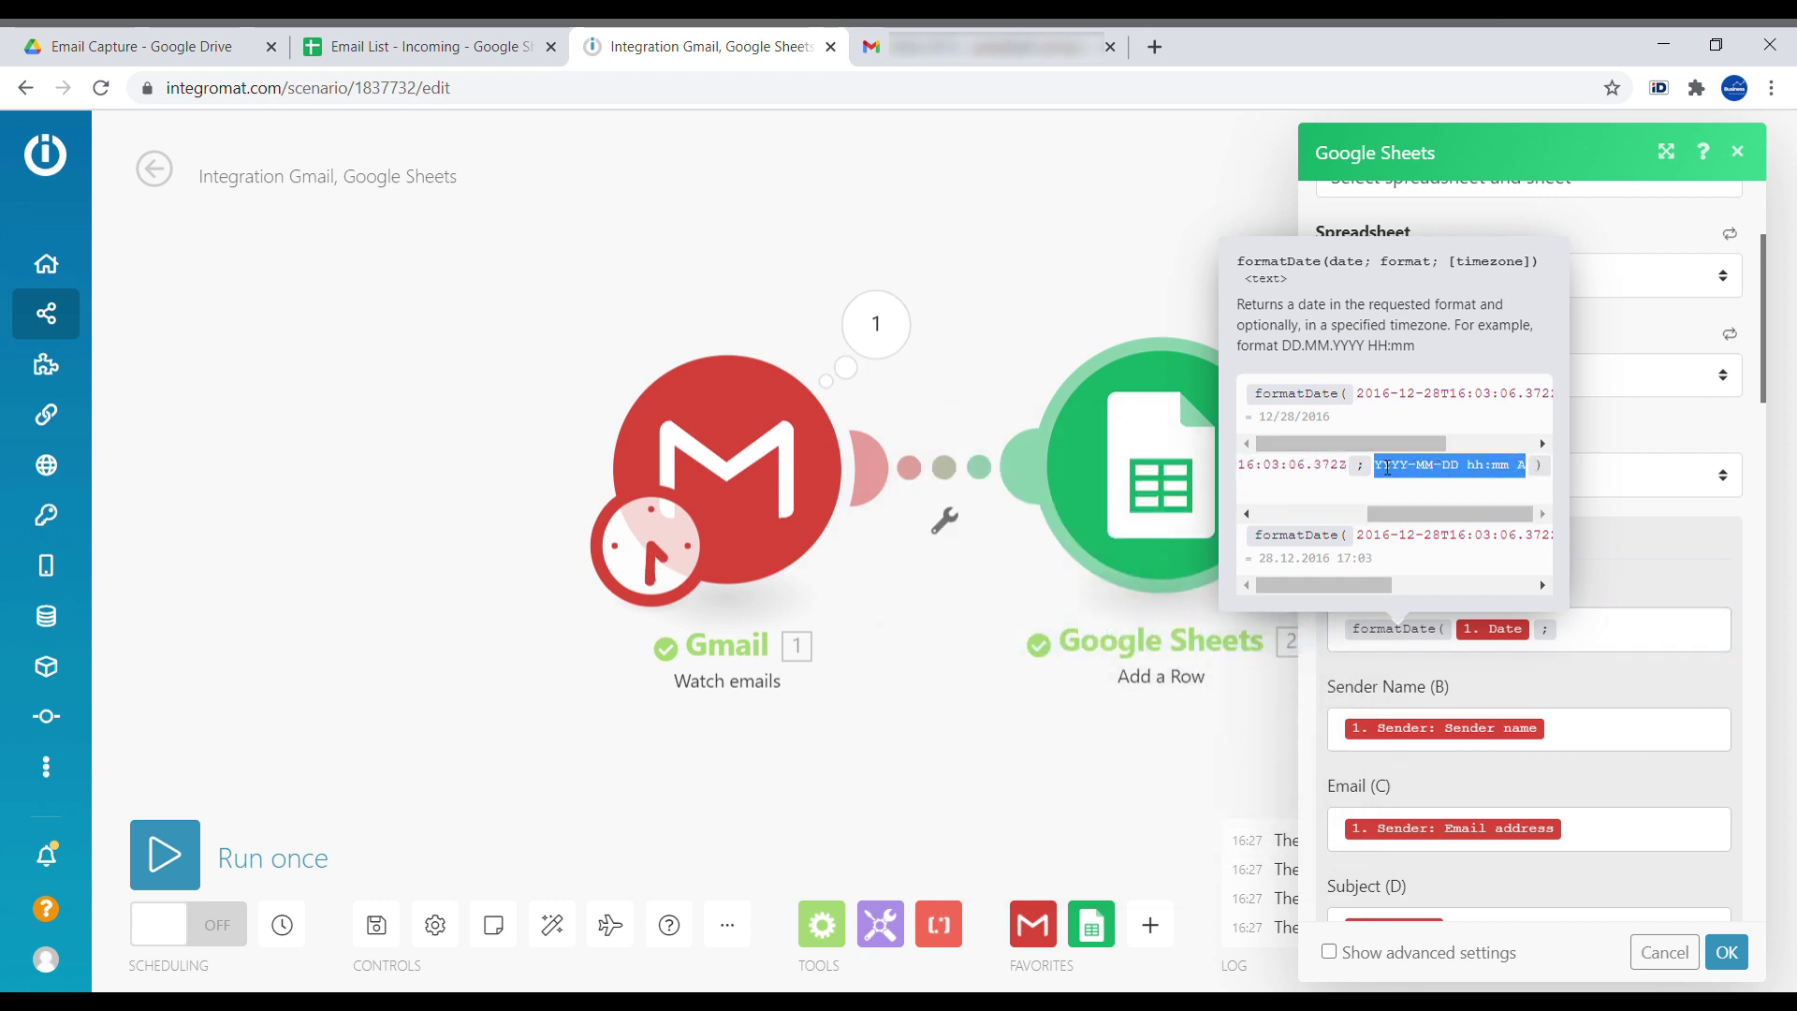
pyautogui.click(1631, 645)
pyautogui.hotkey('ctrl', 'v')
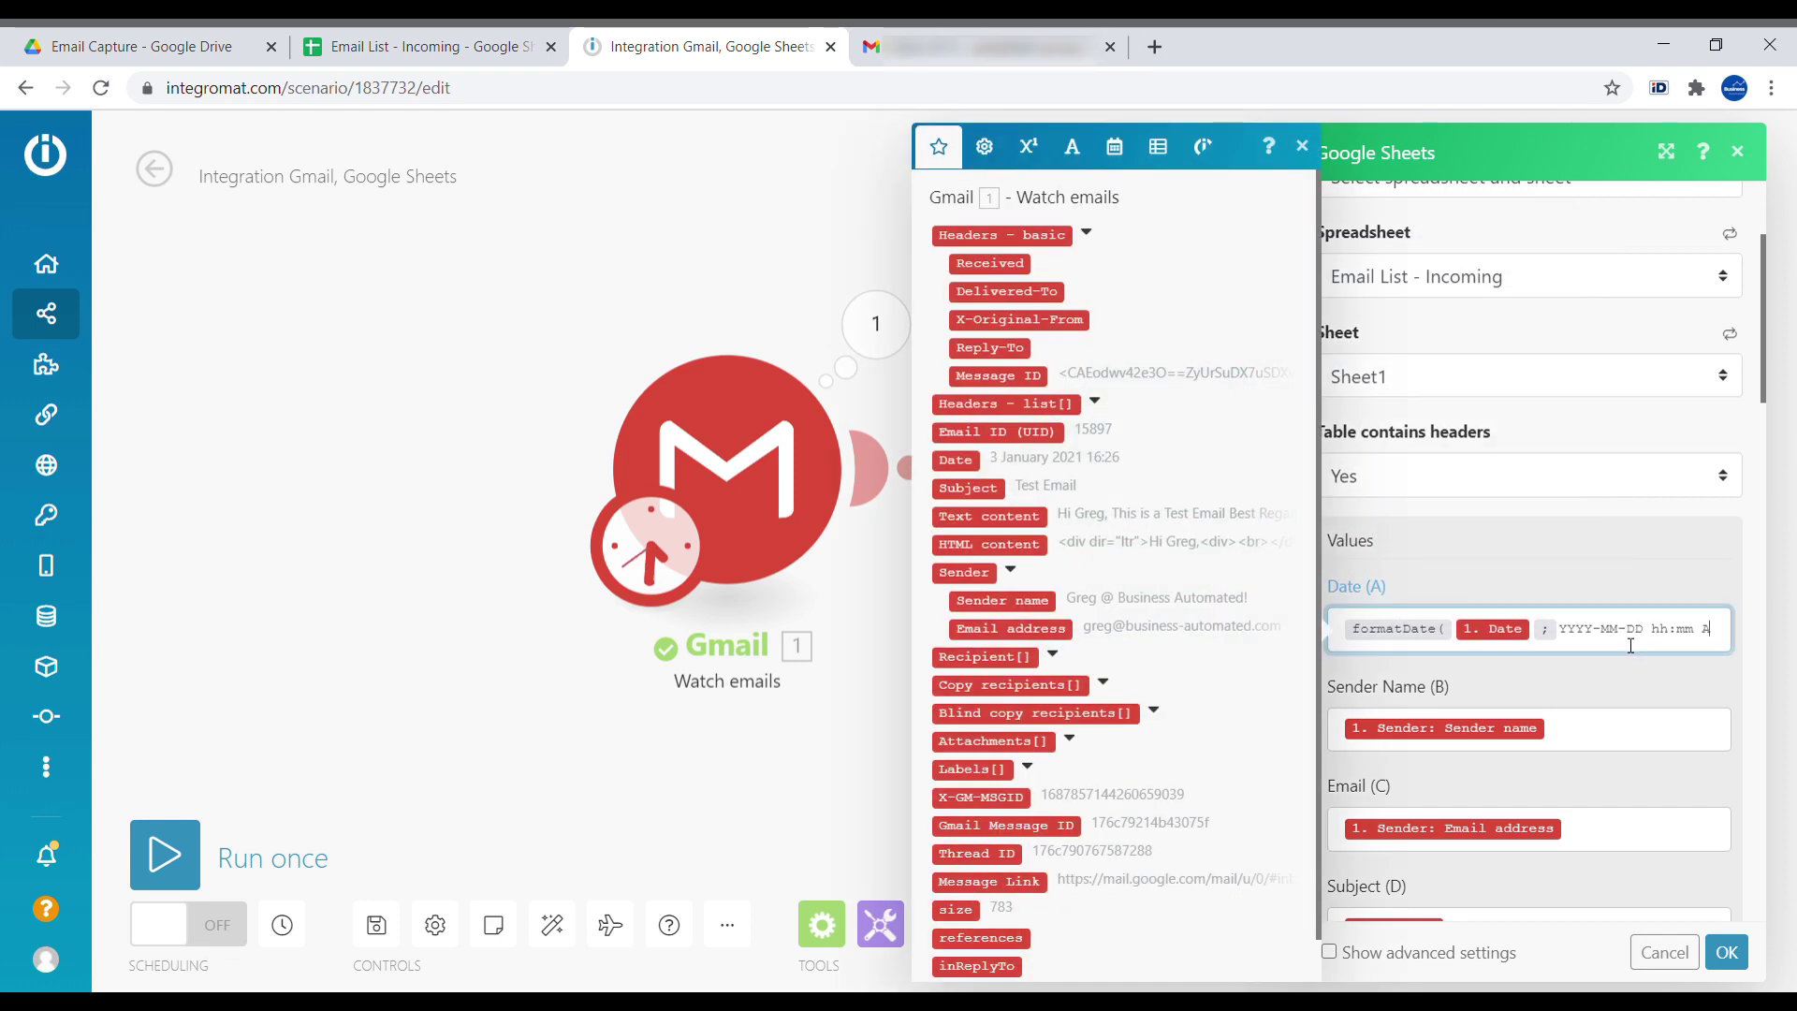
pyautogui.press('End')
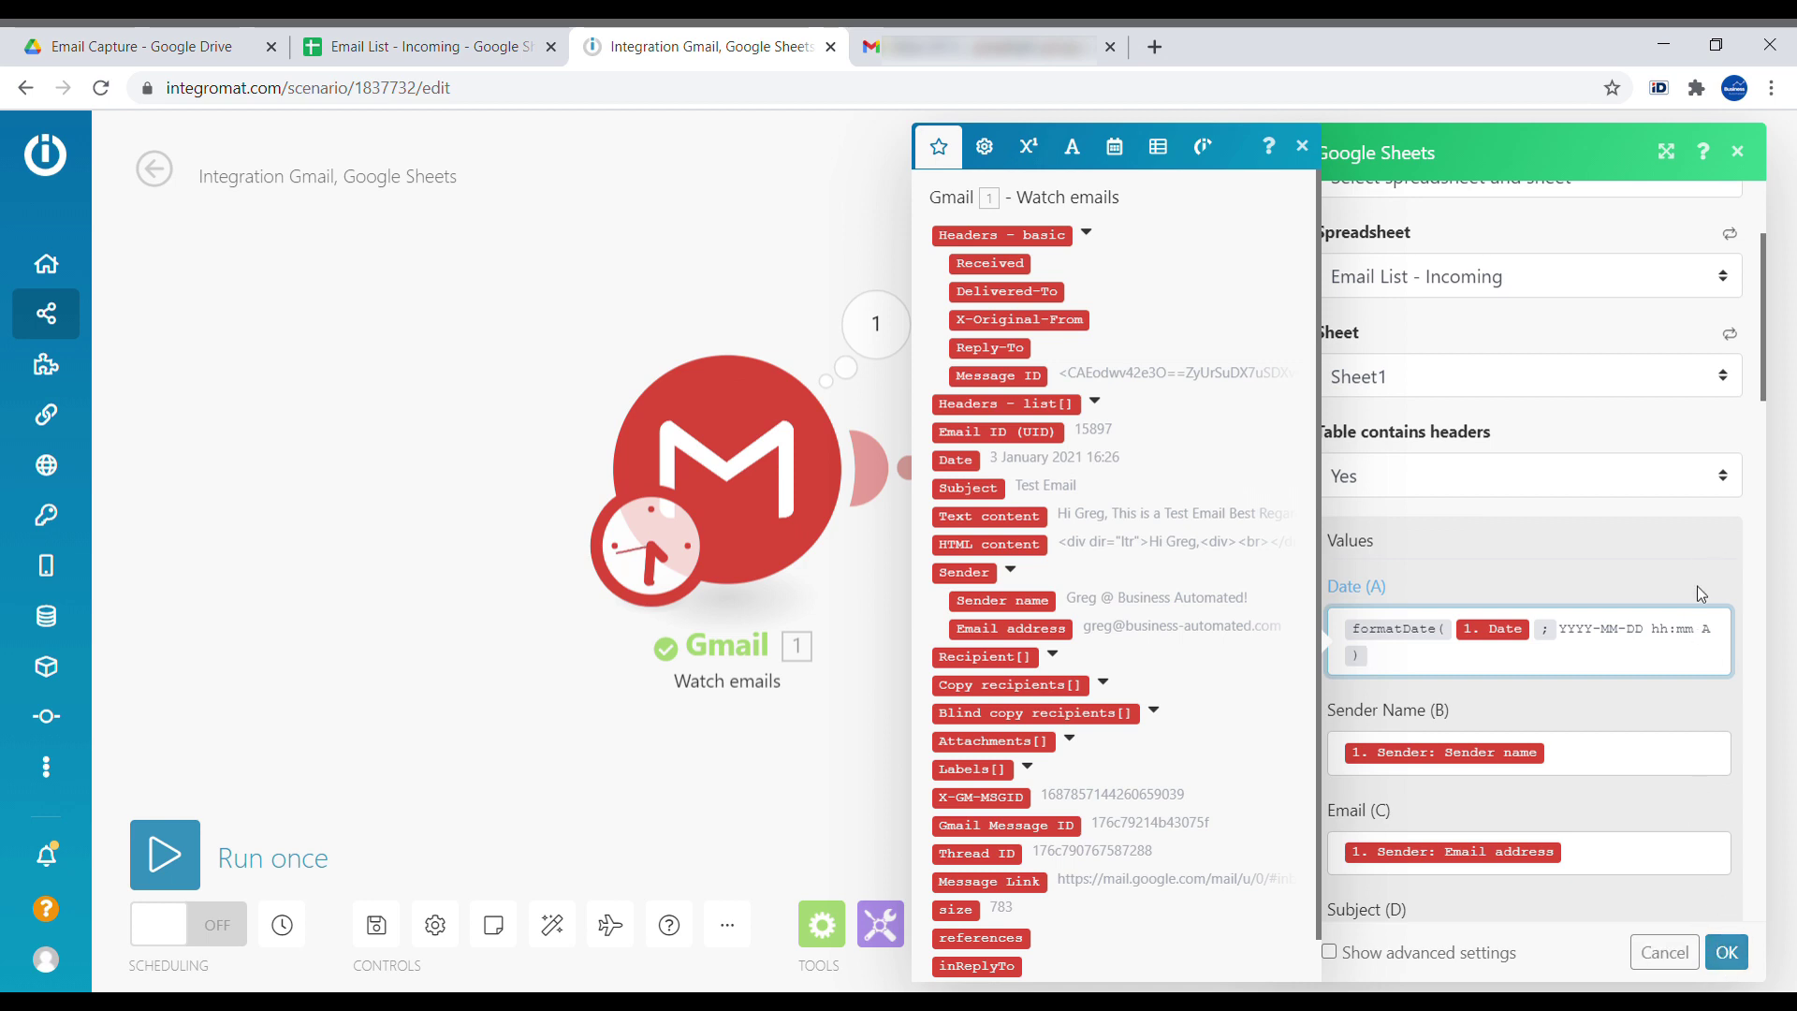
pyautogui.click(1728, 953)
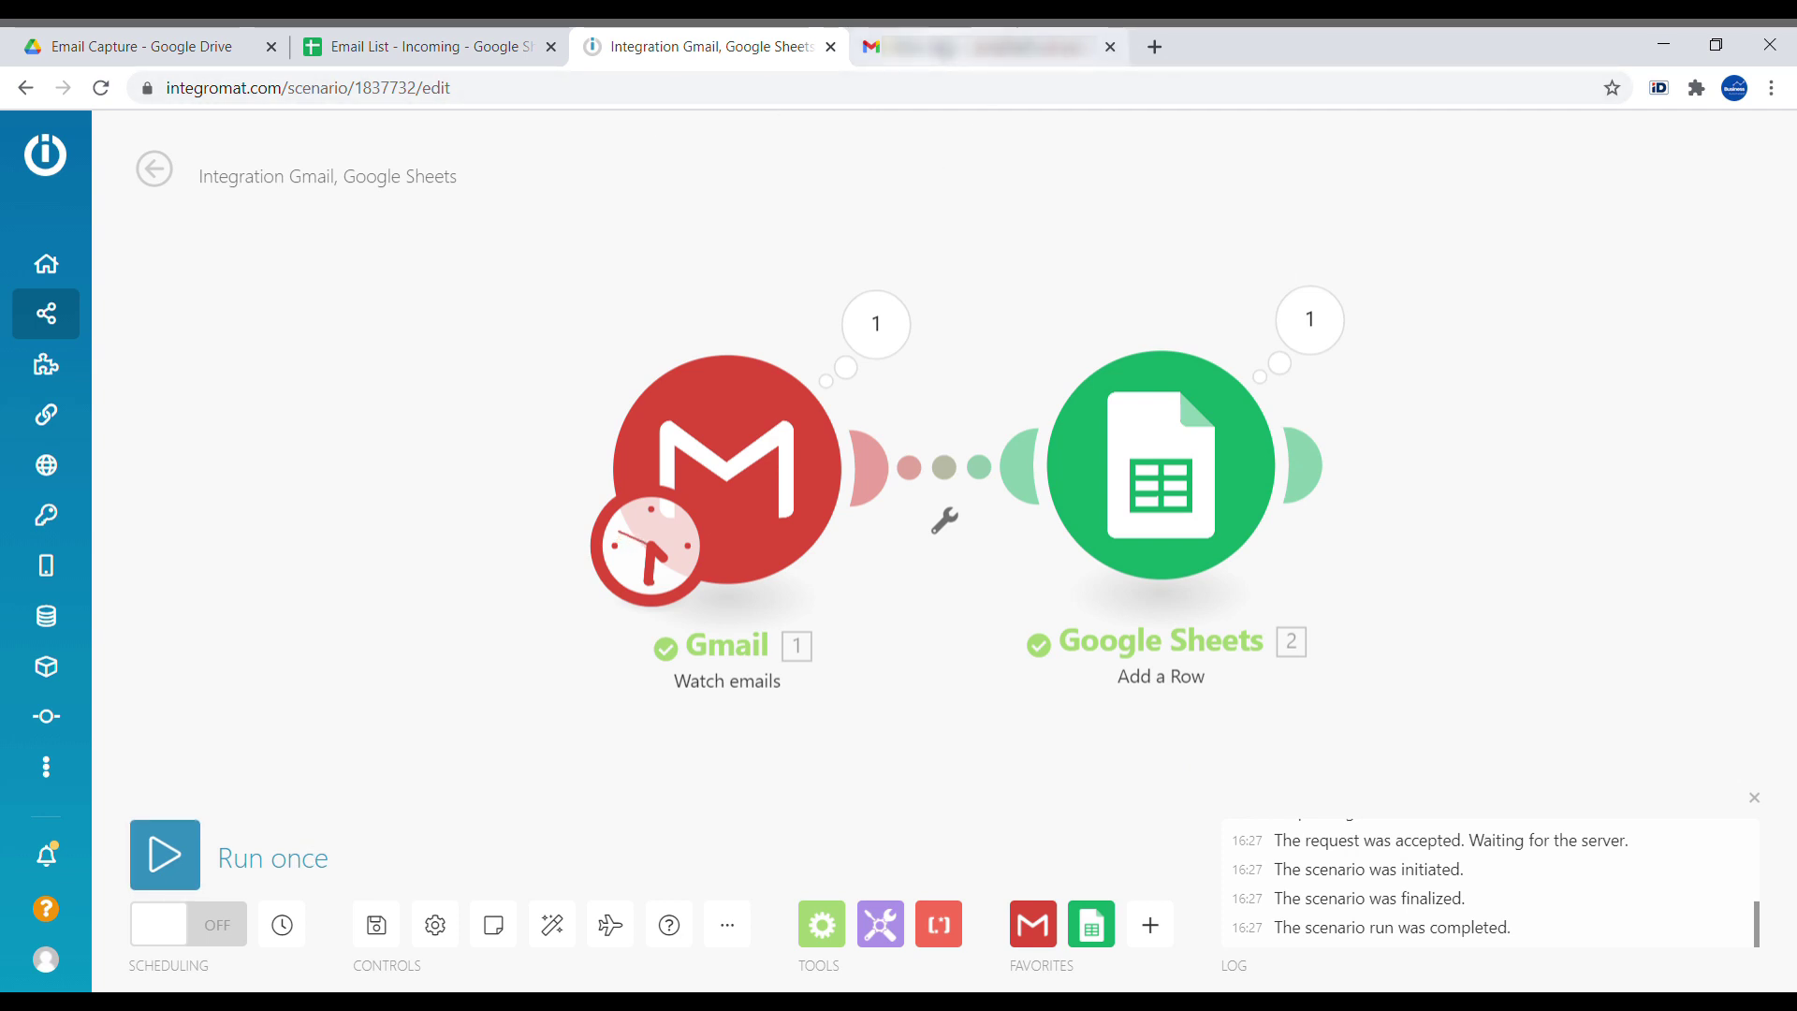
# Reply 'confirmed' in the Test Email thread and run the scenario once
pyautogui.hotkey('ctrl', '4')
pyautogui.click(1634, 342)
pyautogui.write('confirmed')
pyautogui.click(442, 842)
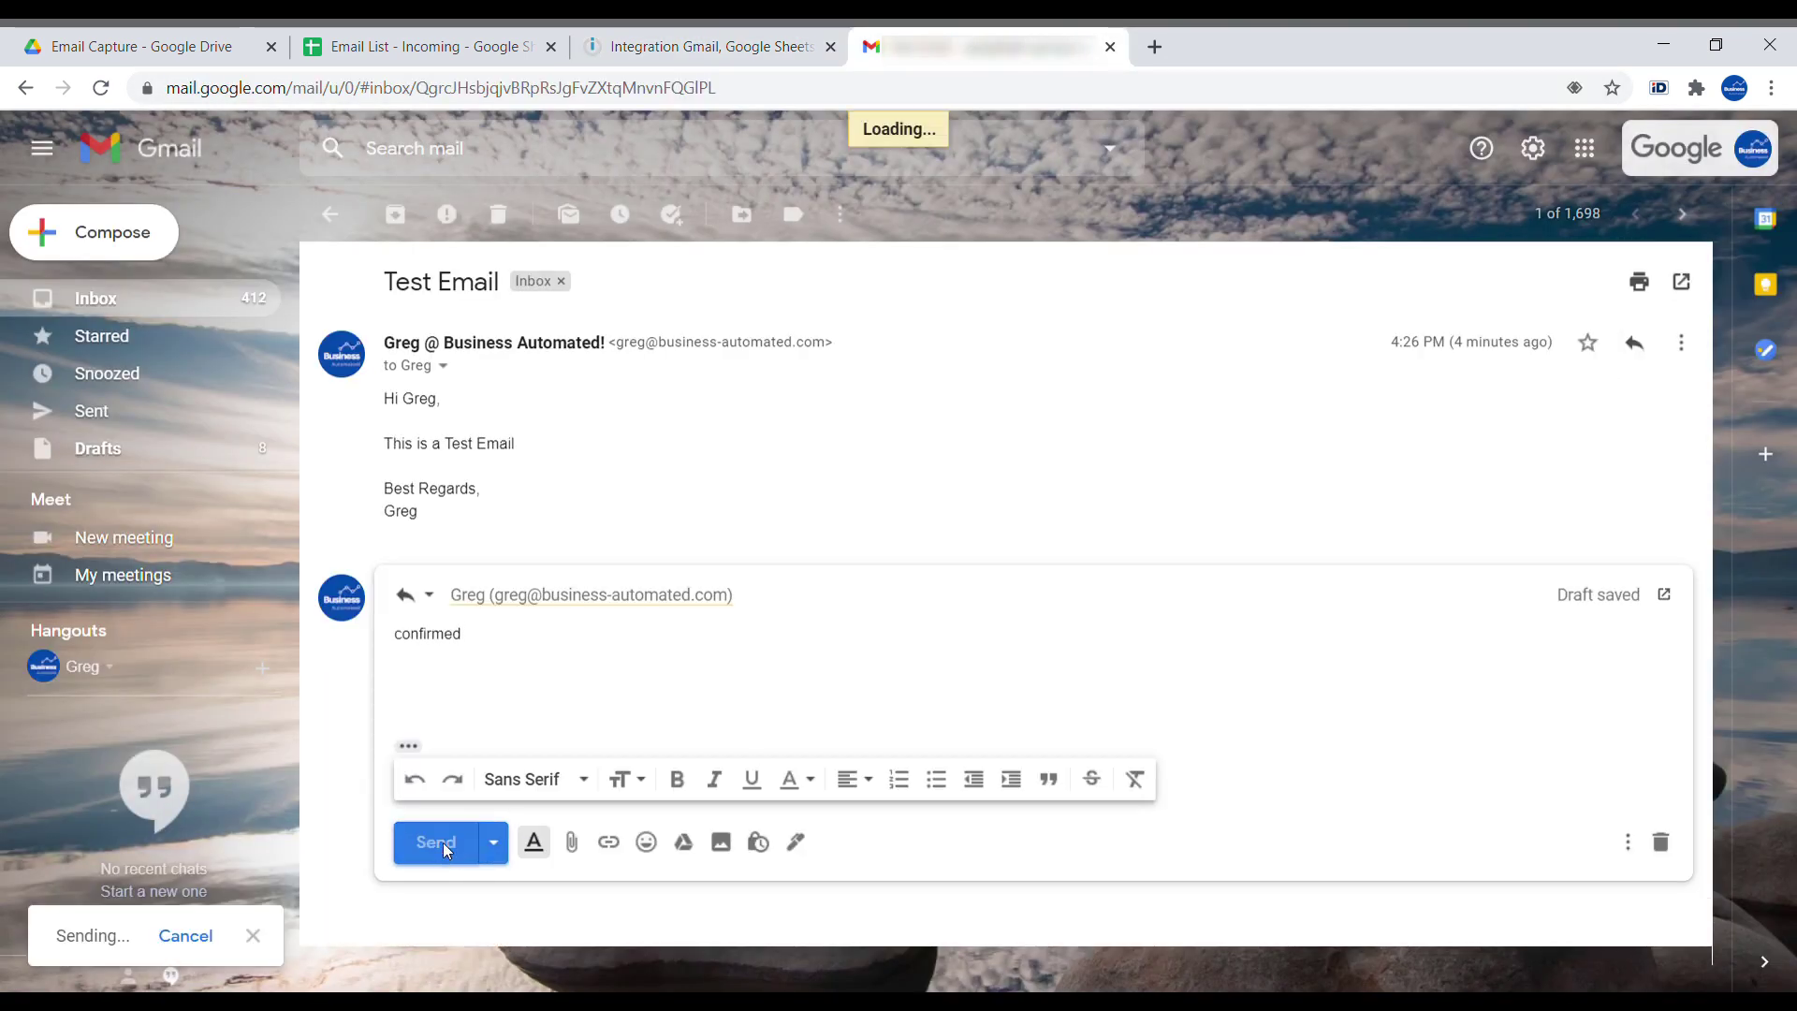
pyautogui.click(703, 46)
pyautogui.click(168, 852)
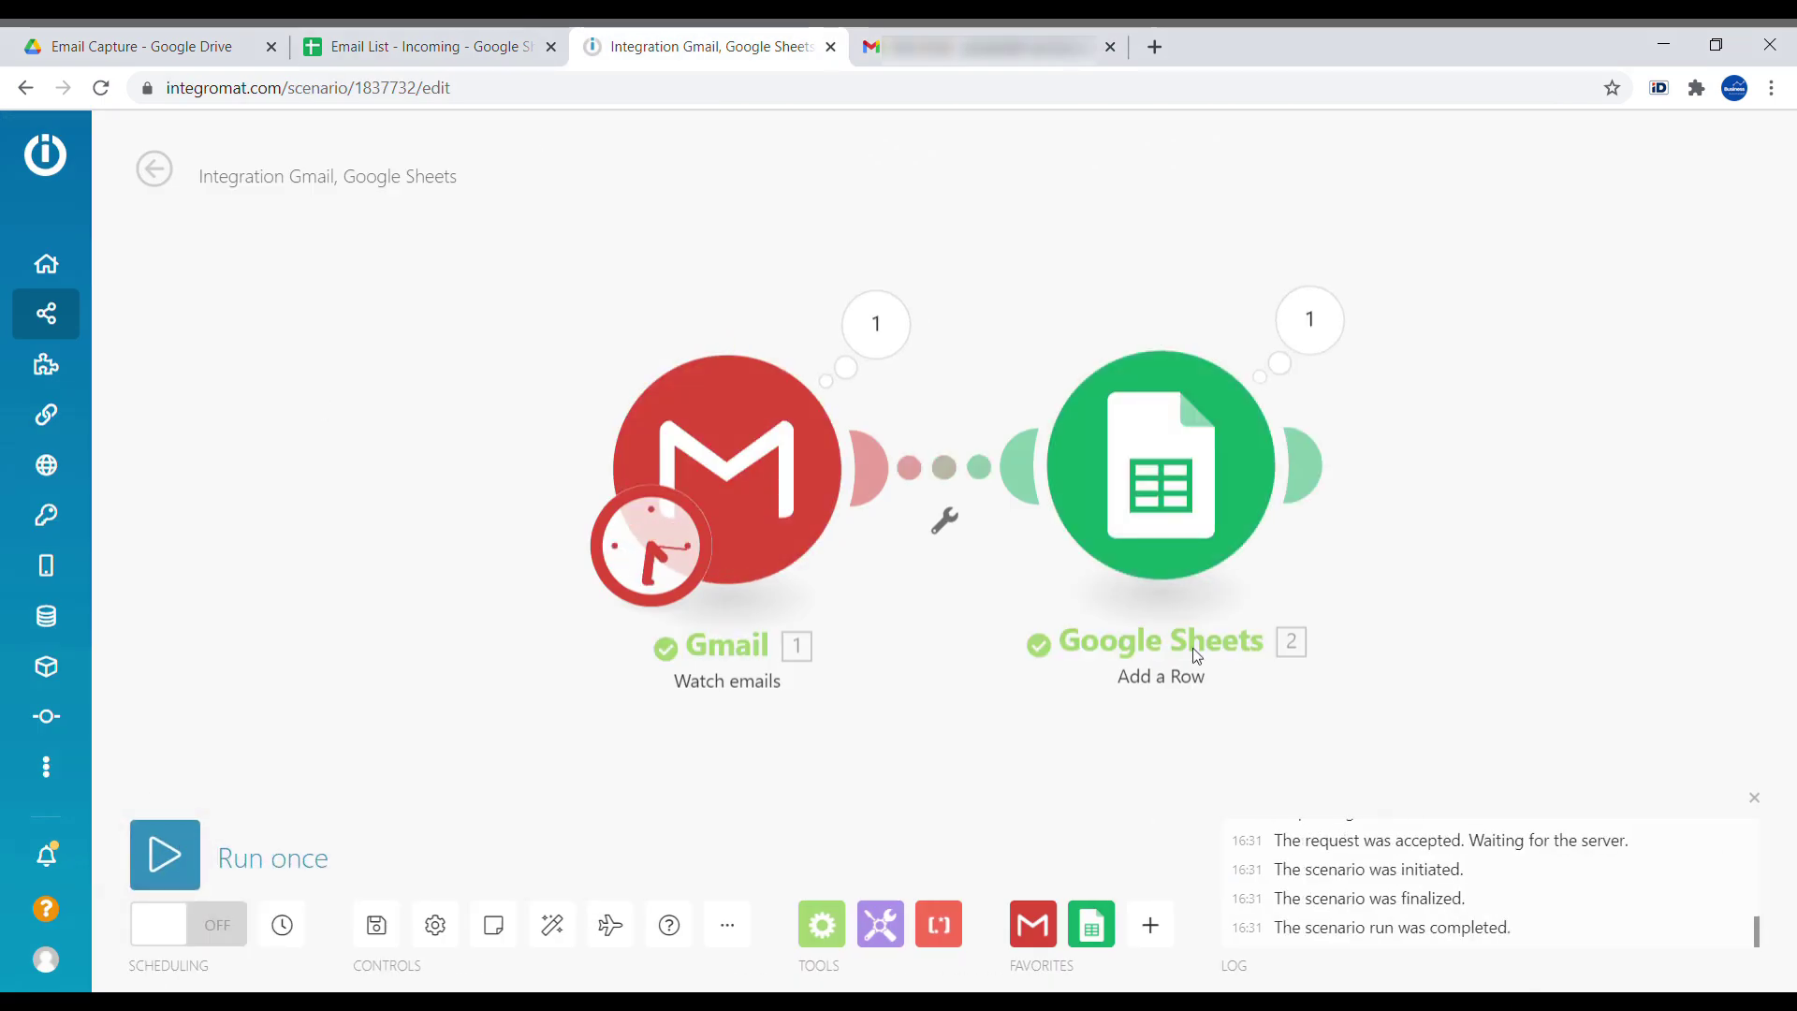
pyautogui.click(434, 41)
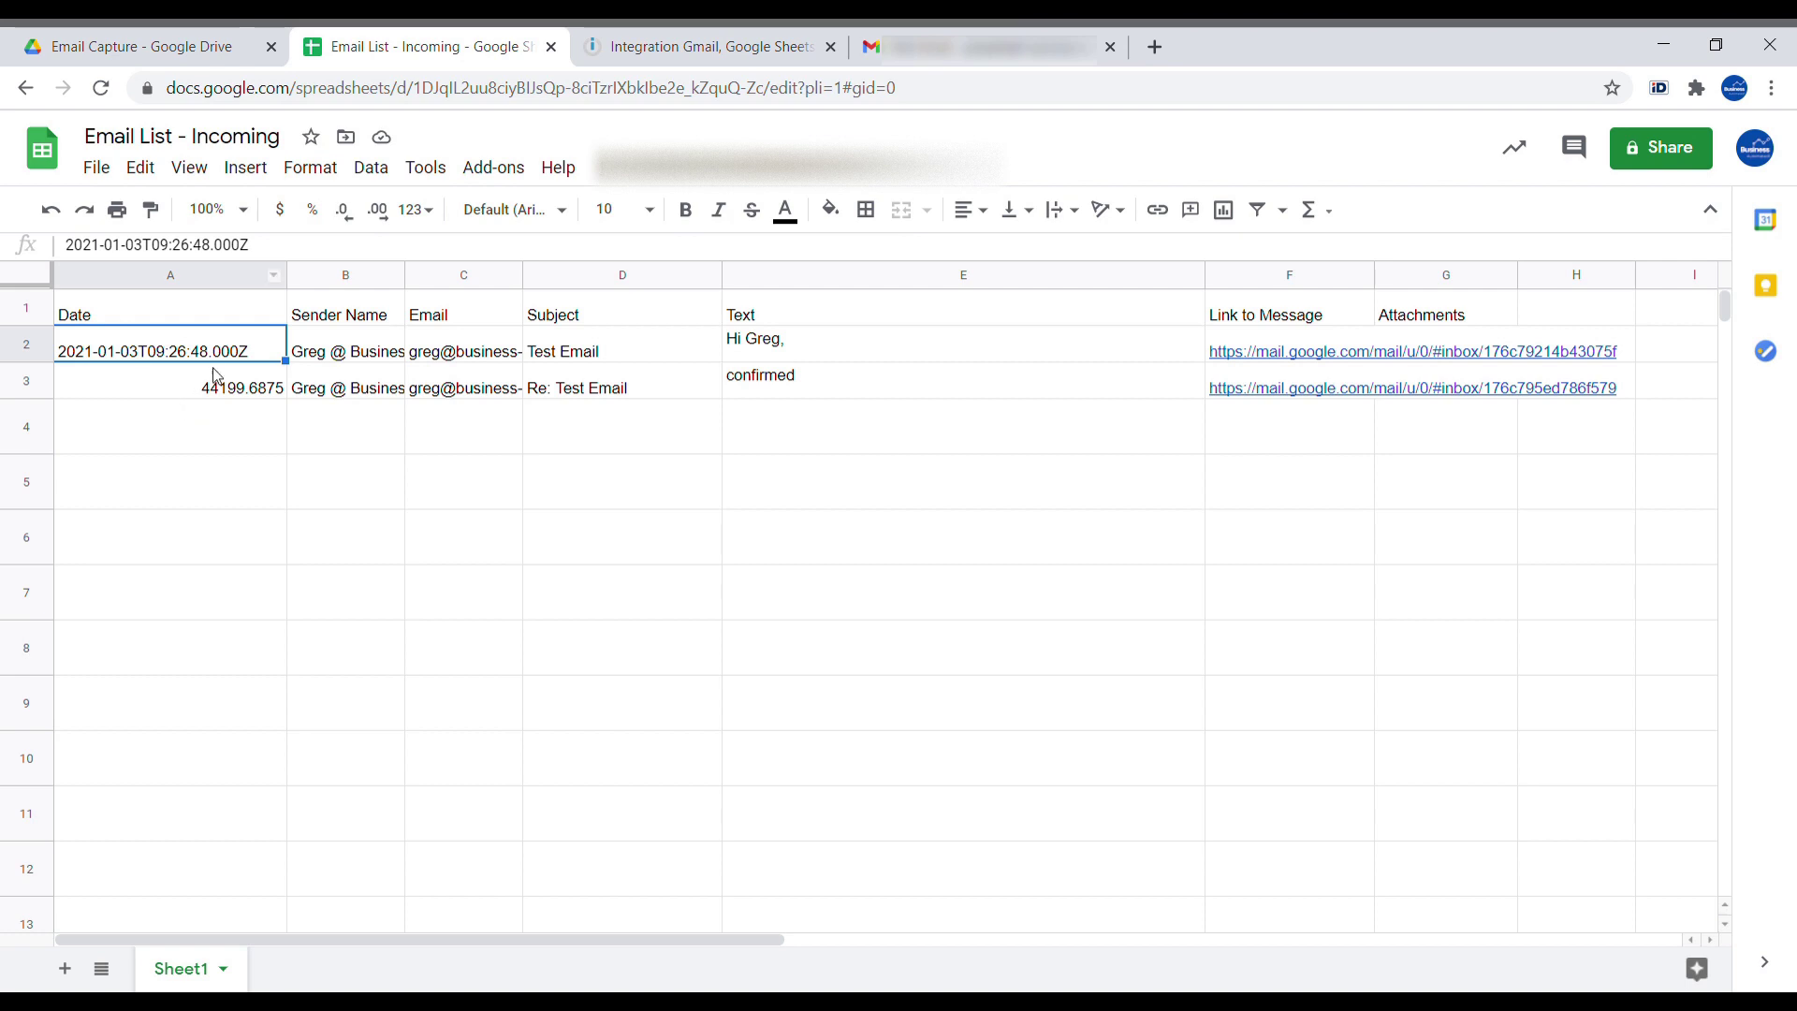
# Format the Date cells from A3 down as Date time
pyautogui.moveTo(212, 384); pyautogui.dragTo(215, 655)
pyautogui.click(296, 168)
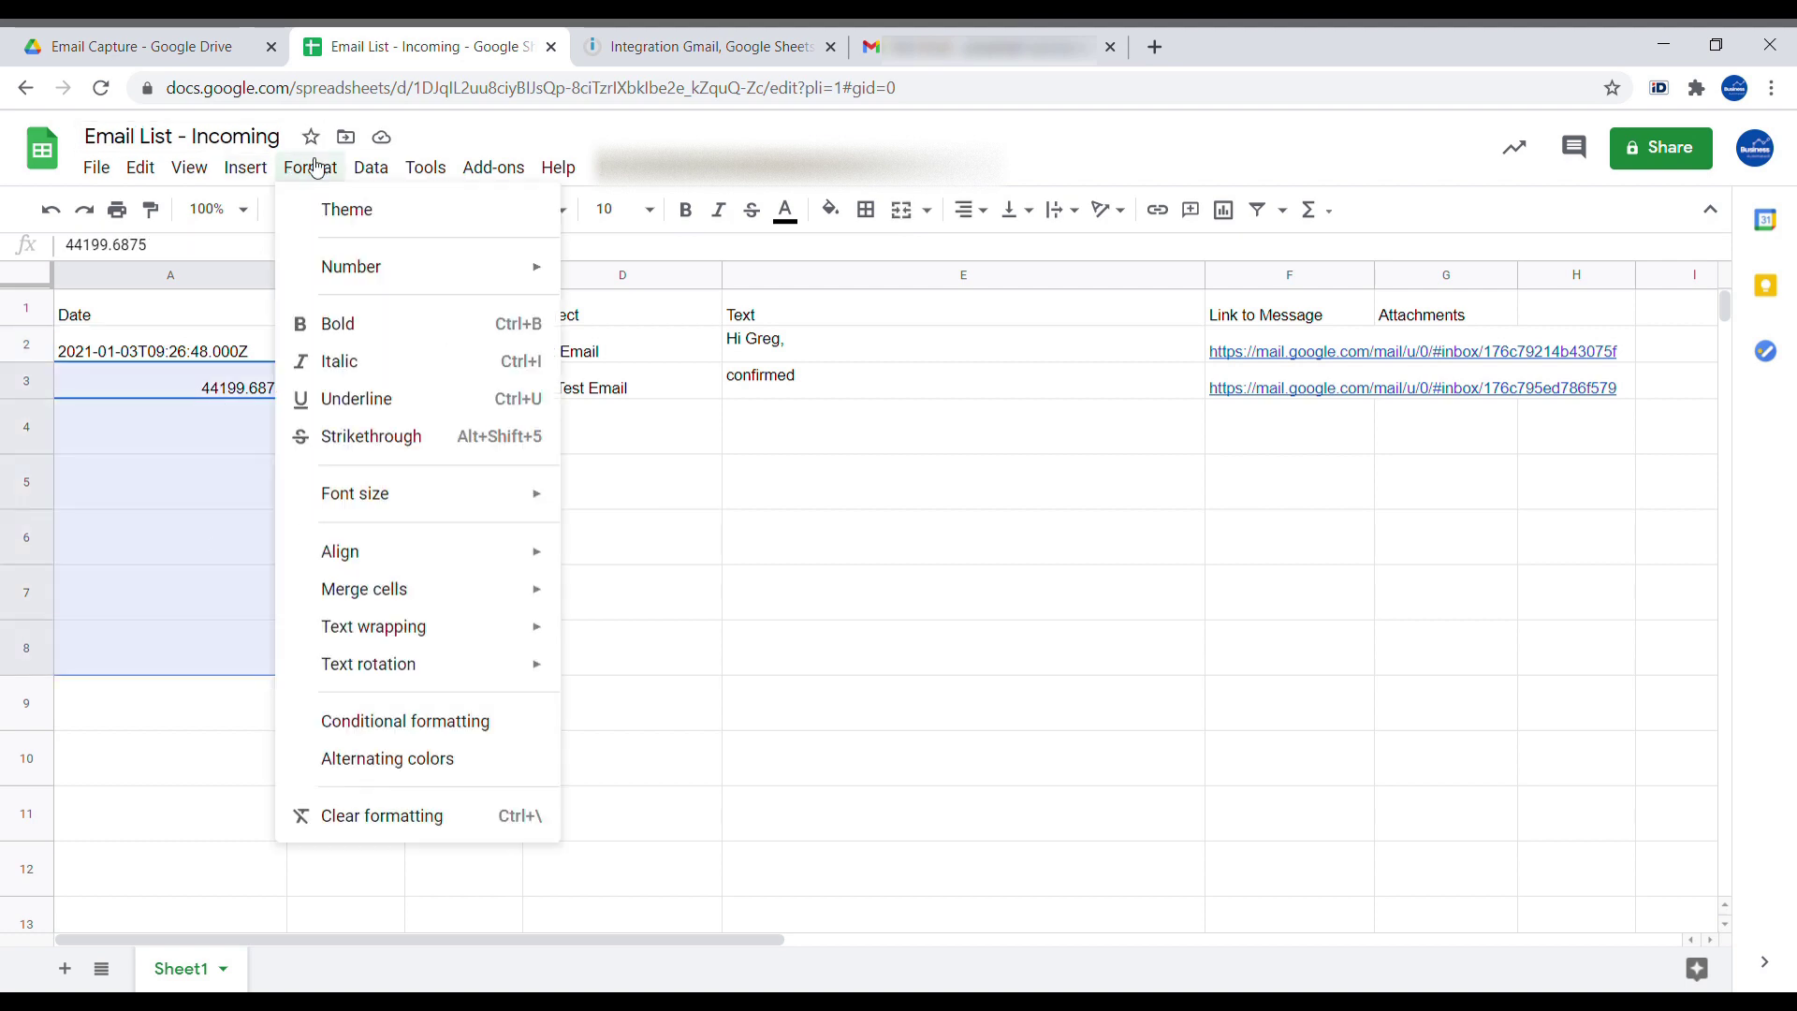
pyautogui.moveTo(403, 273)
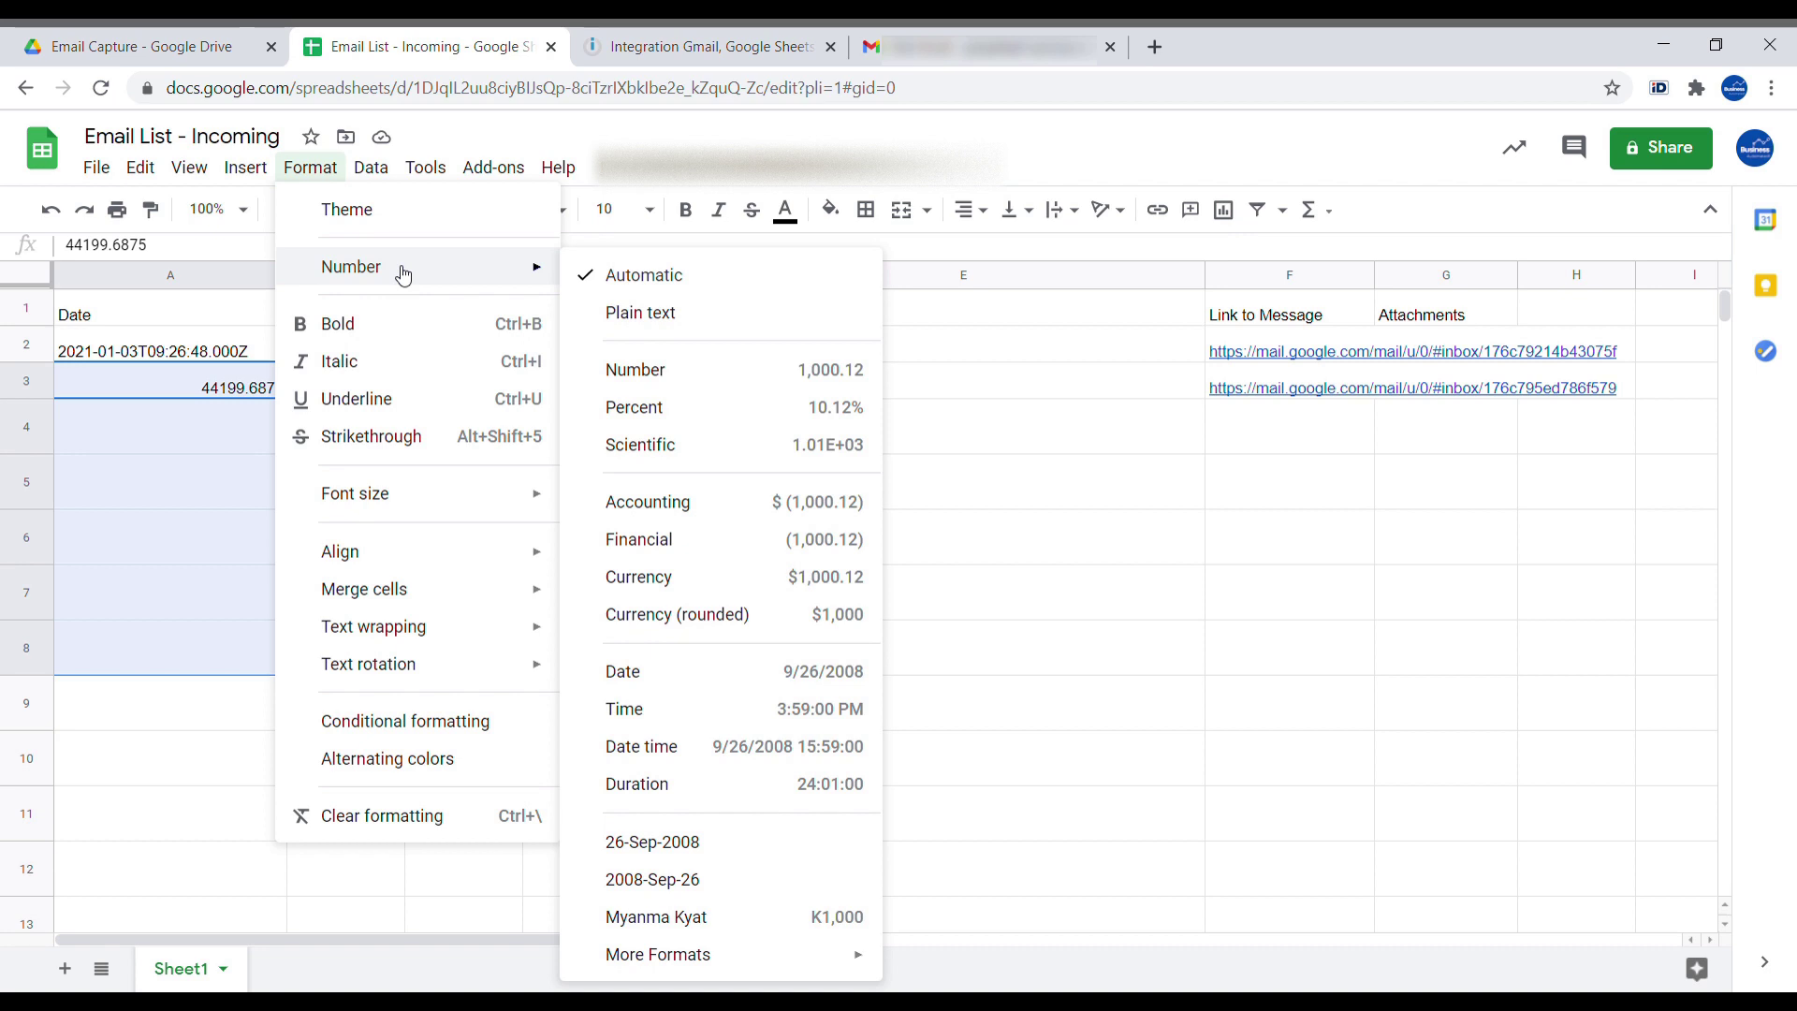
pyautogui.click(784, 754)
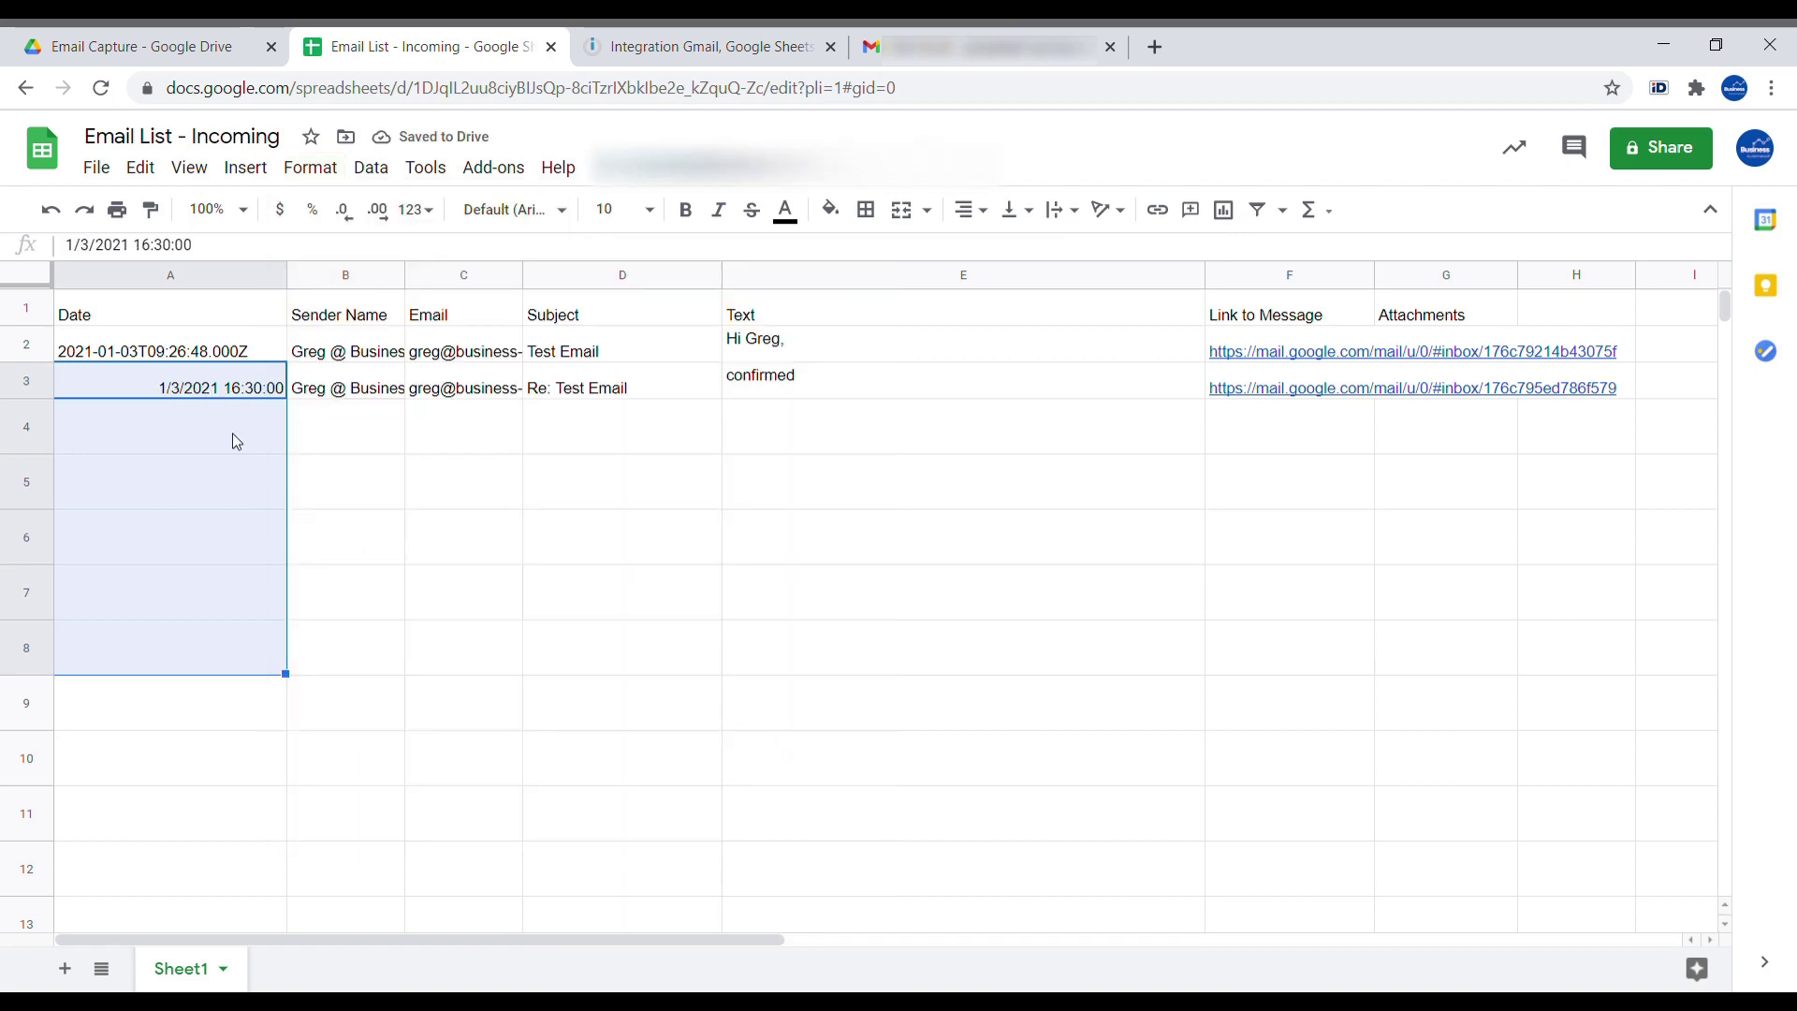
pyautogui.moveTo(104, 389); pyautogui.dragTo(1233, 370)
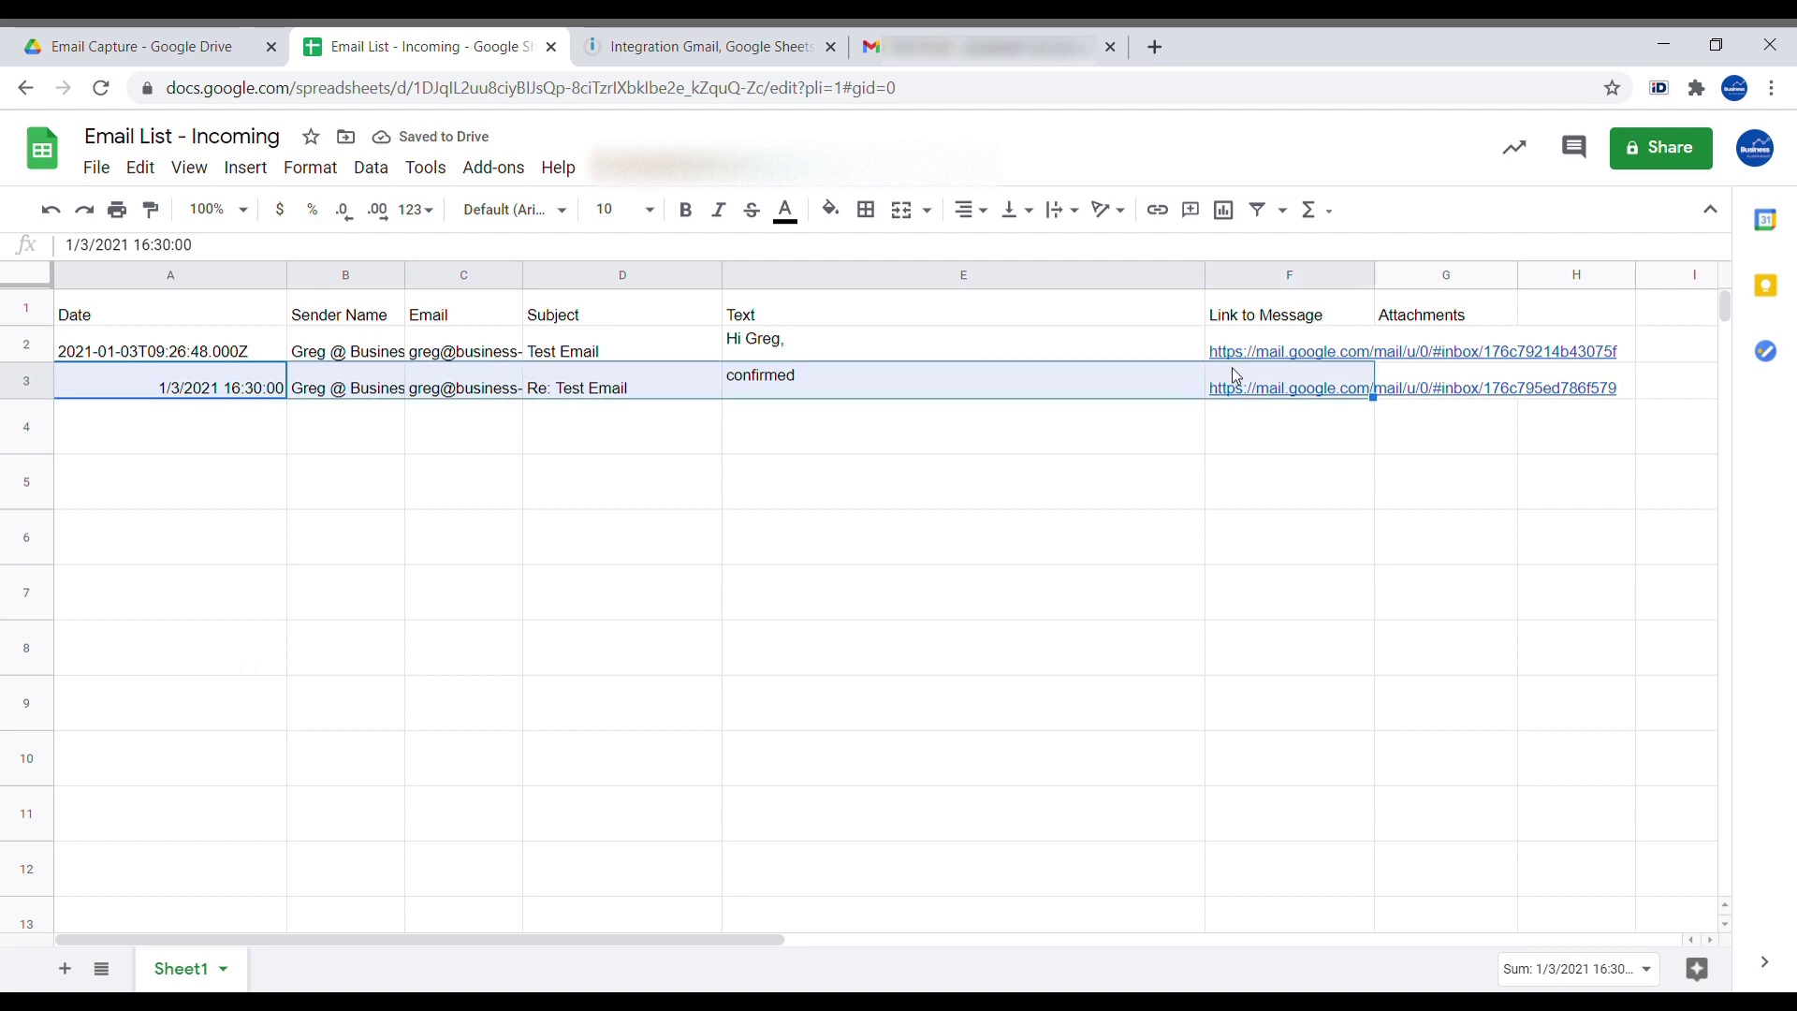
# Reply 'another one' in the Test Email thread and check the new row 4 dated 1/3/2021 16:31:00
pyautogui.click(995, 34)
pyautogui.click(465, 750)
pyautogui.write('another one')
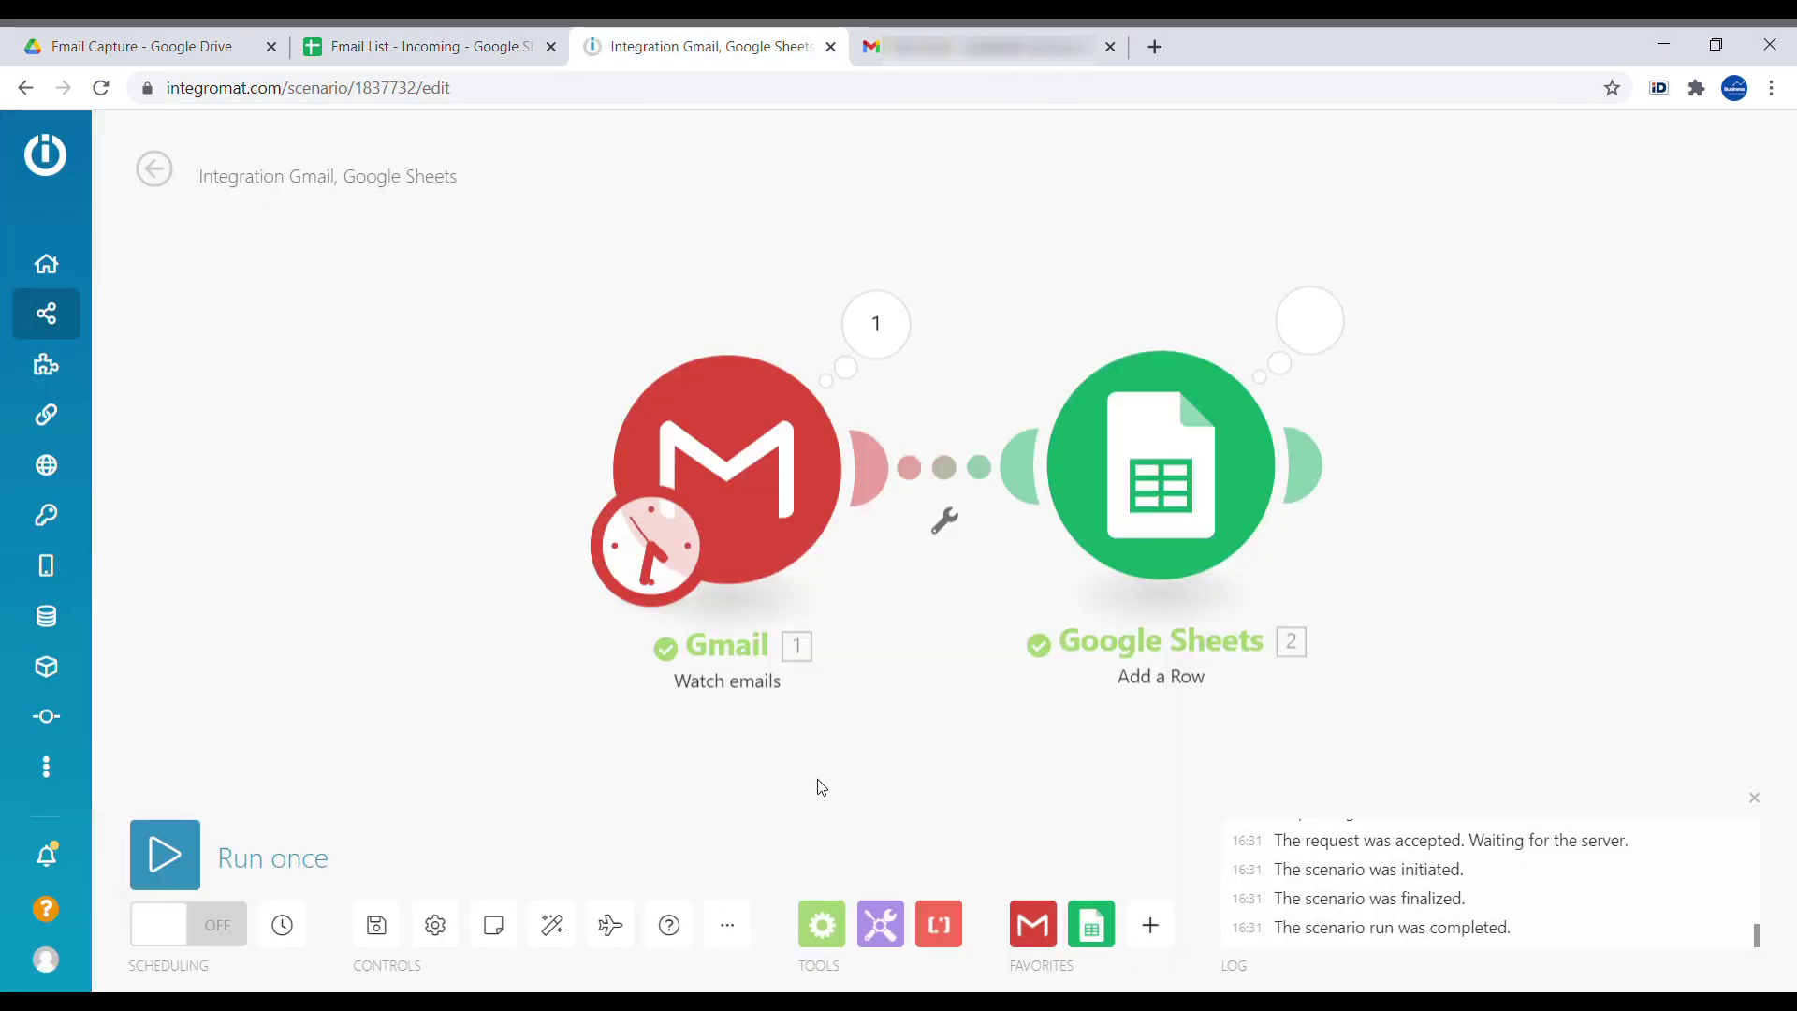
pyautogui.hotkey('ctrl', 'shift', 'Tab')
pyautogui.click(148, 426)
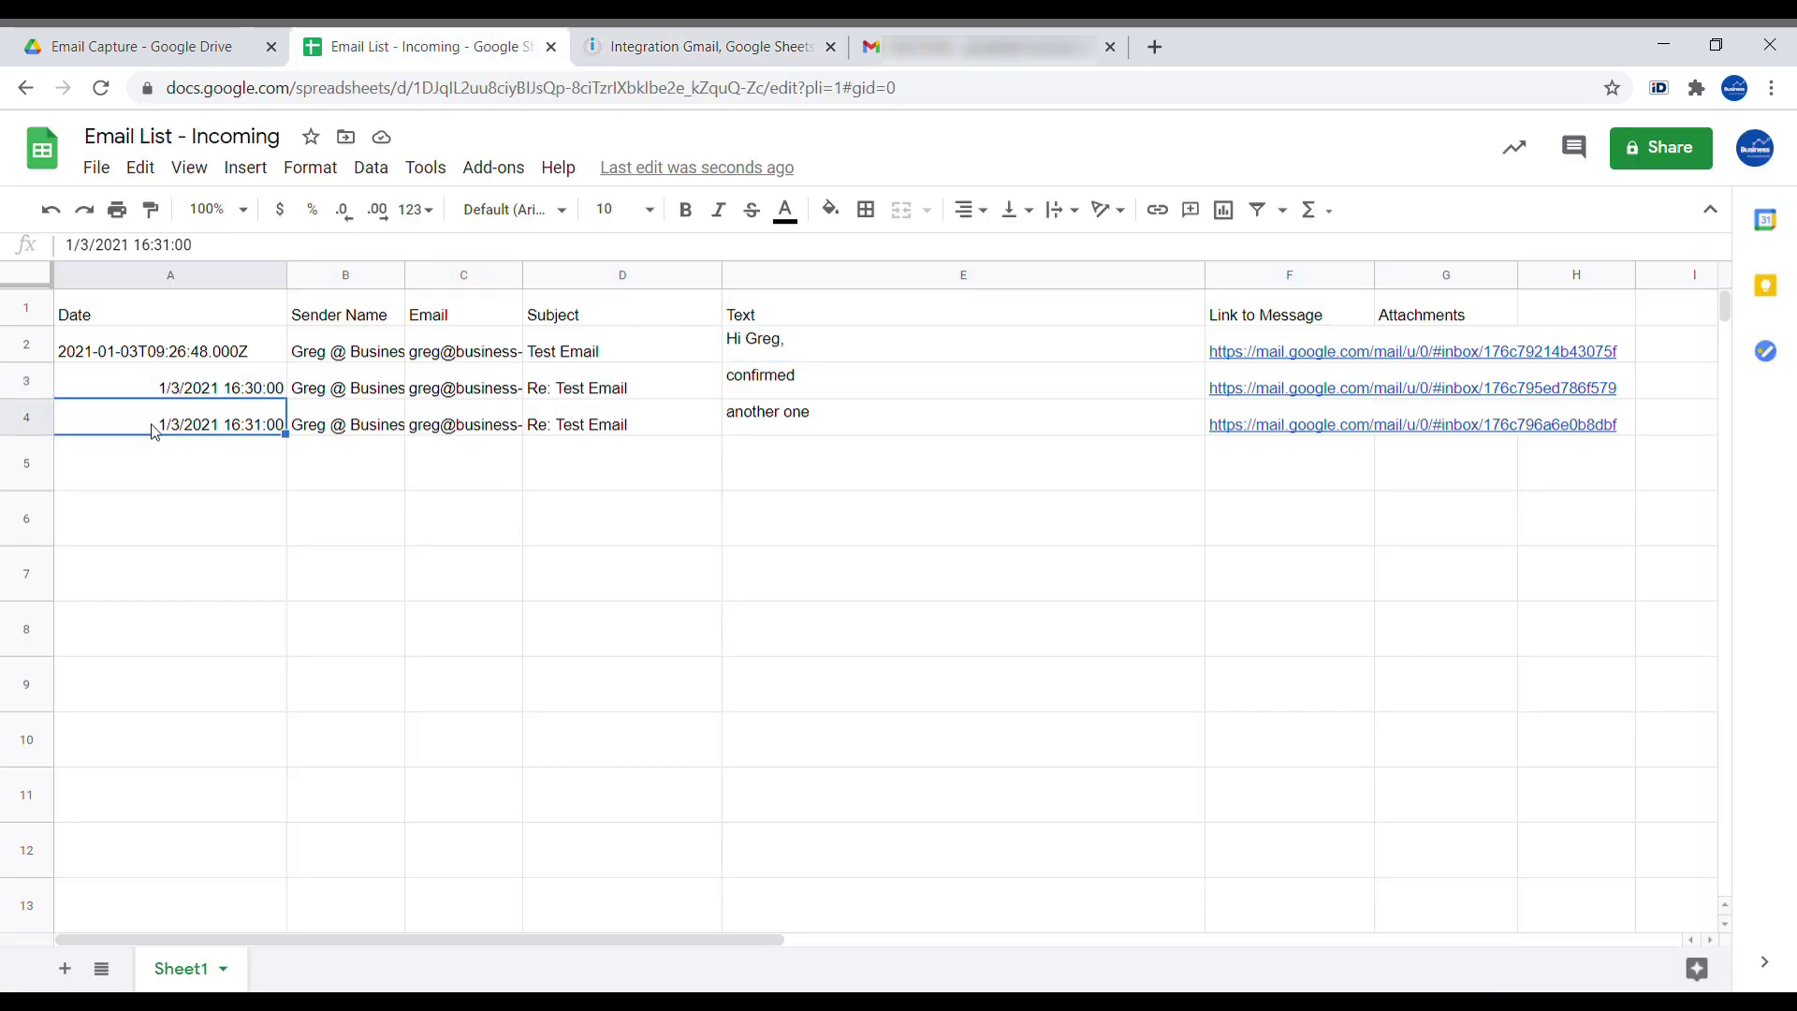
pyautogui.click(708, 40)
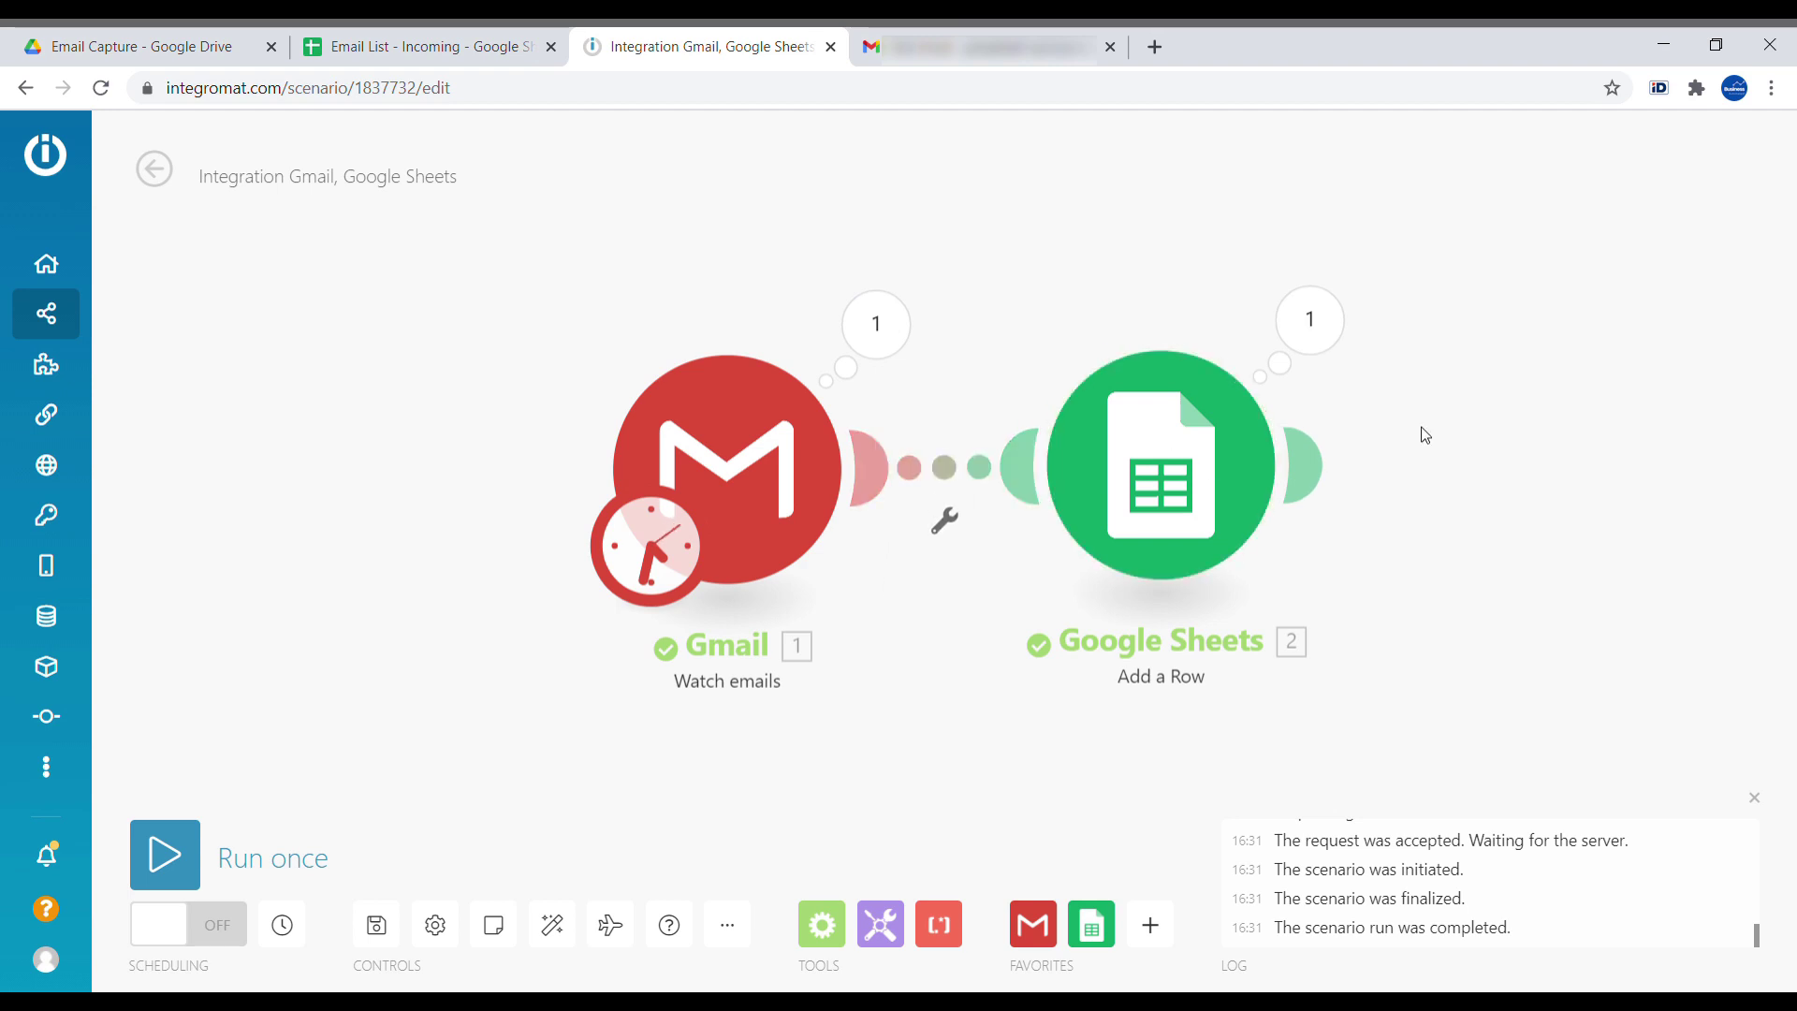
# Add a Gmail-to-Sheets filter: 1. Subject contains 'invoice' (case insensitive)
pyautogui.click(932, 475)
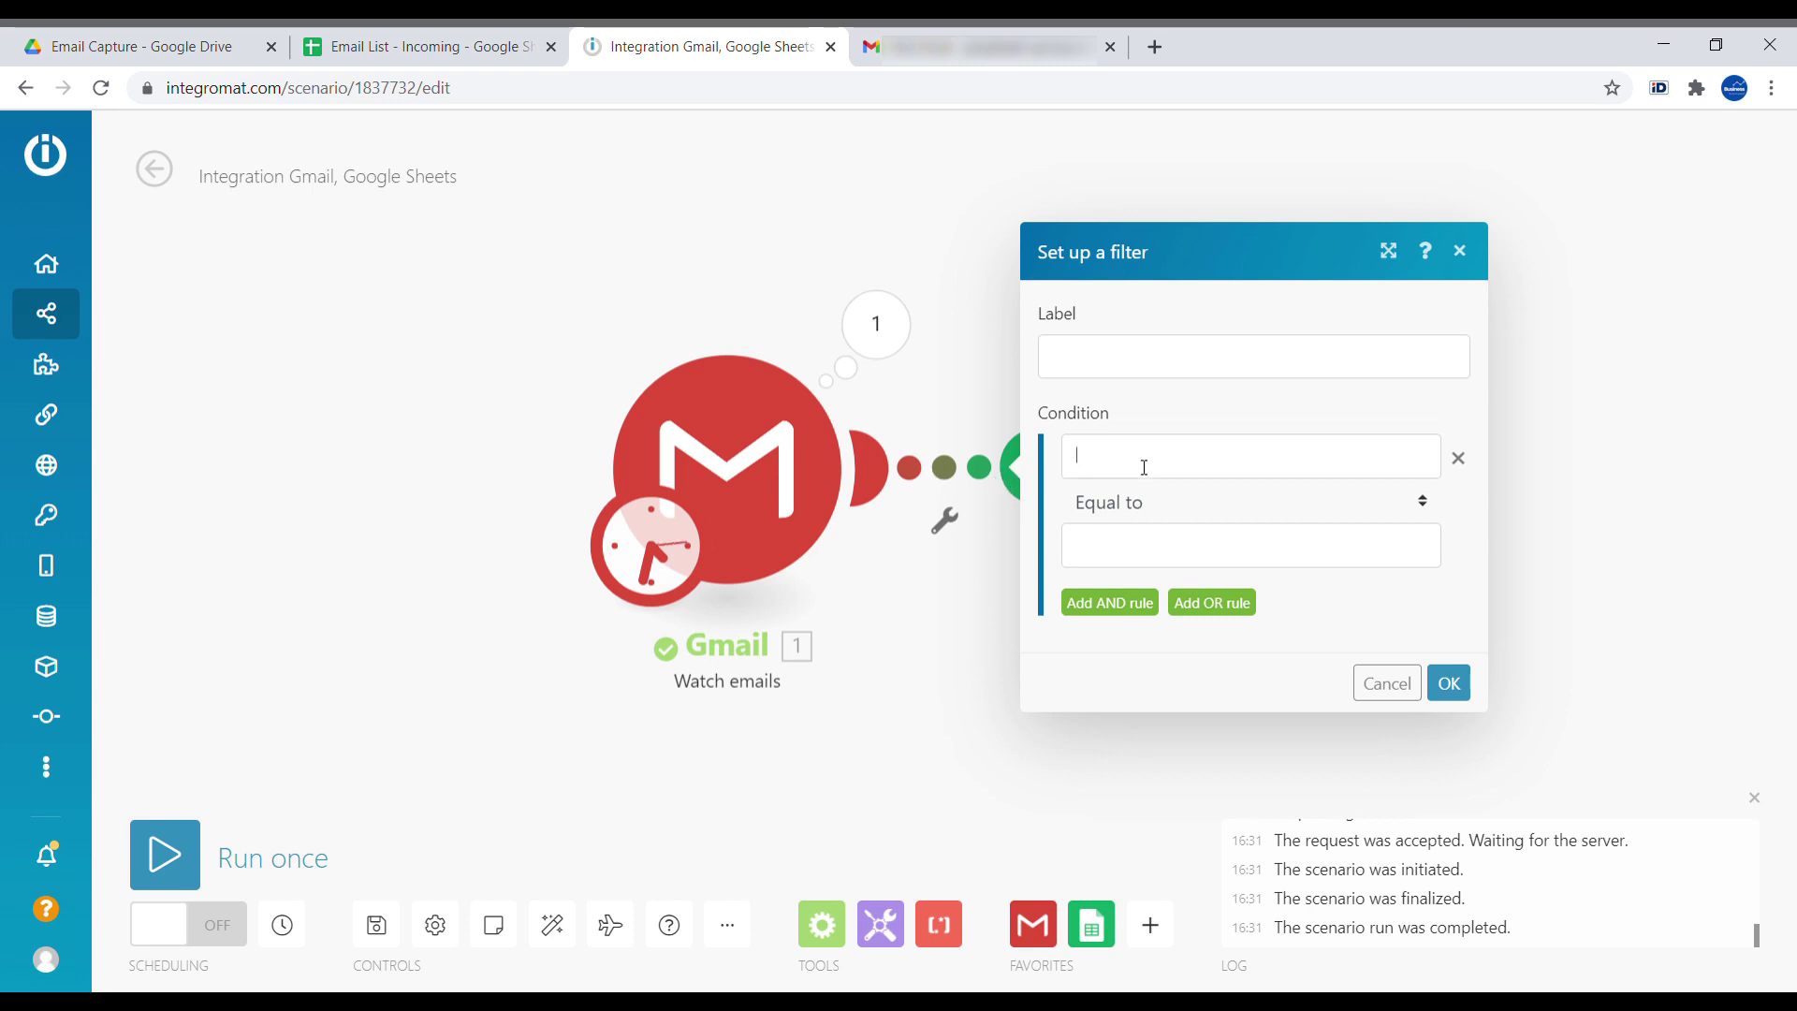
pyautogui.click(701, 487)
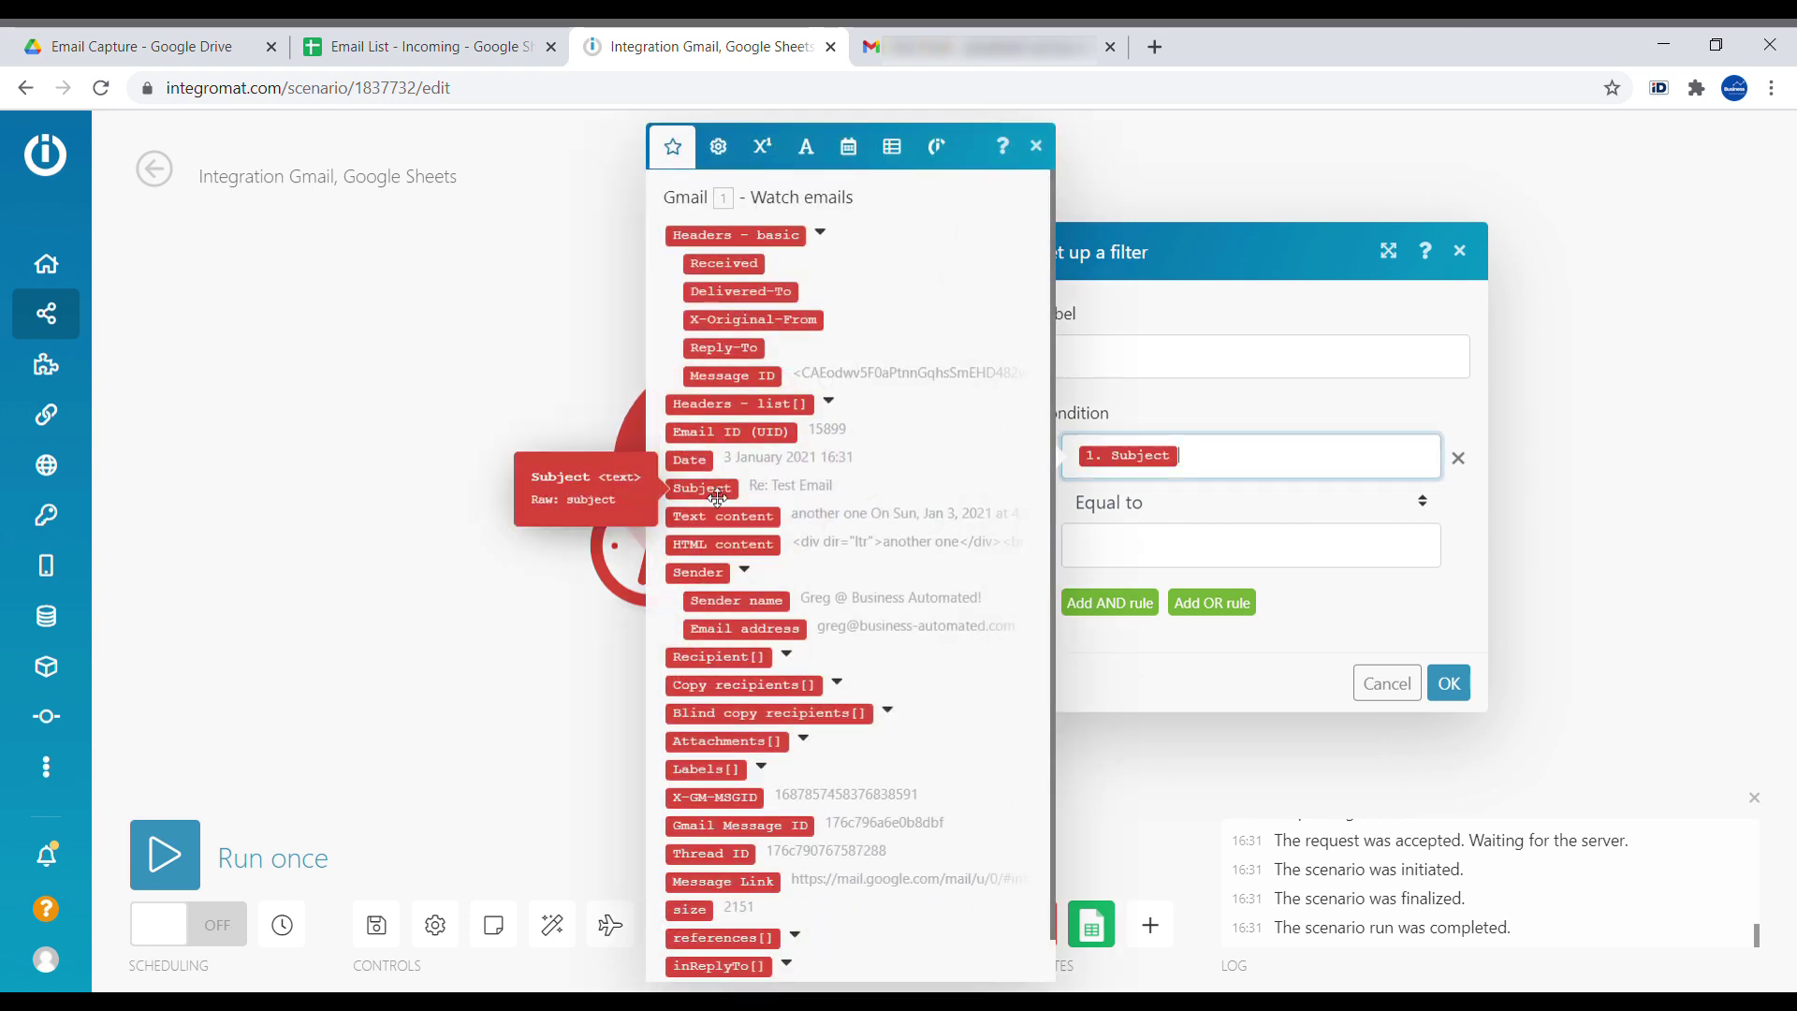
pyautogui.click(1104, 510)
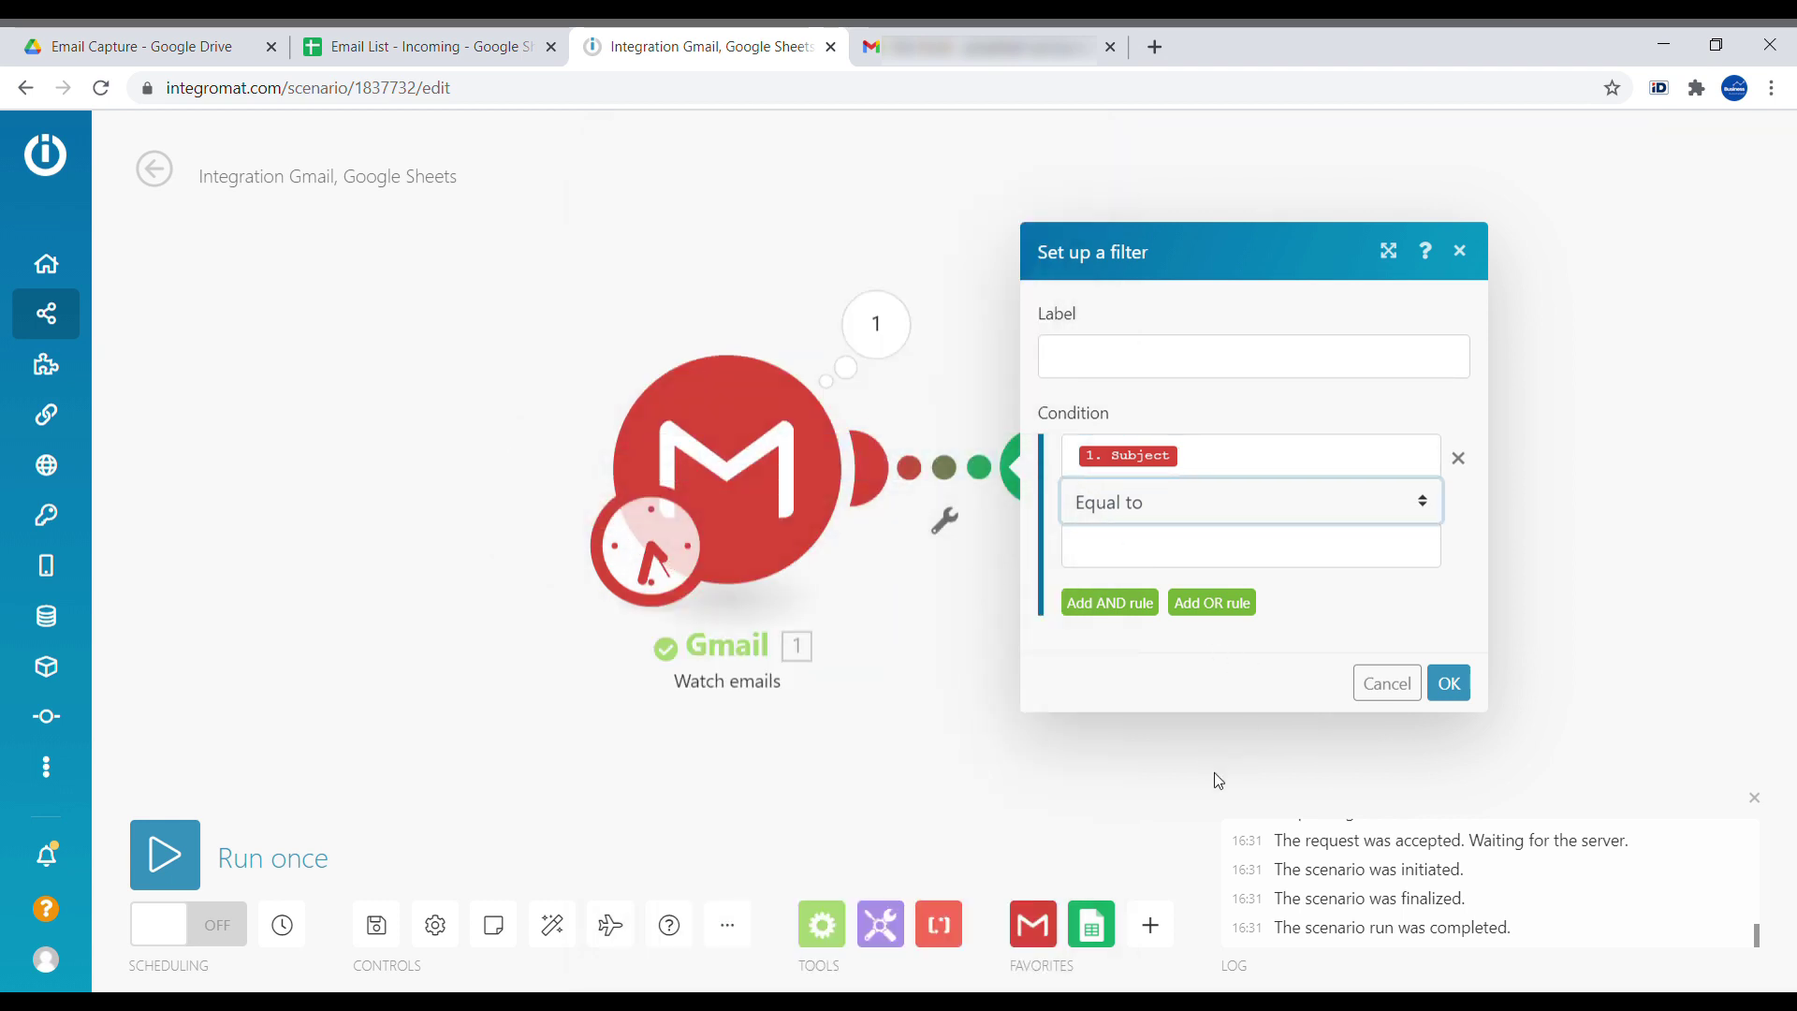
pyautogui.click(1214, 773)
pyautogui.click(1082, 536)
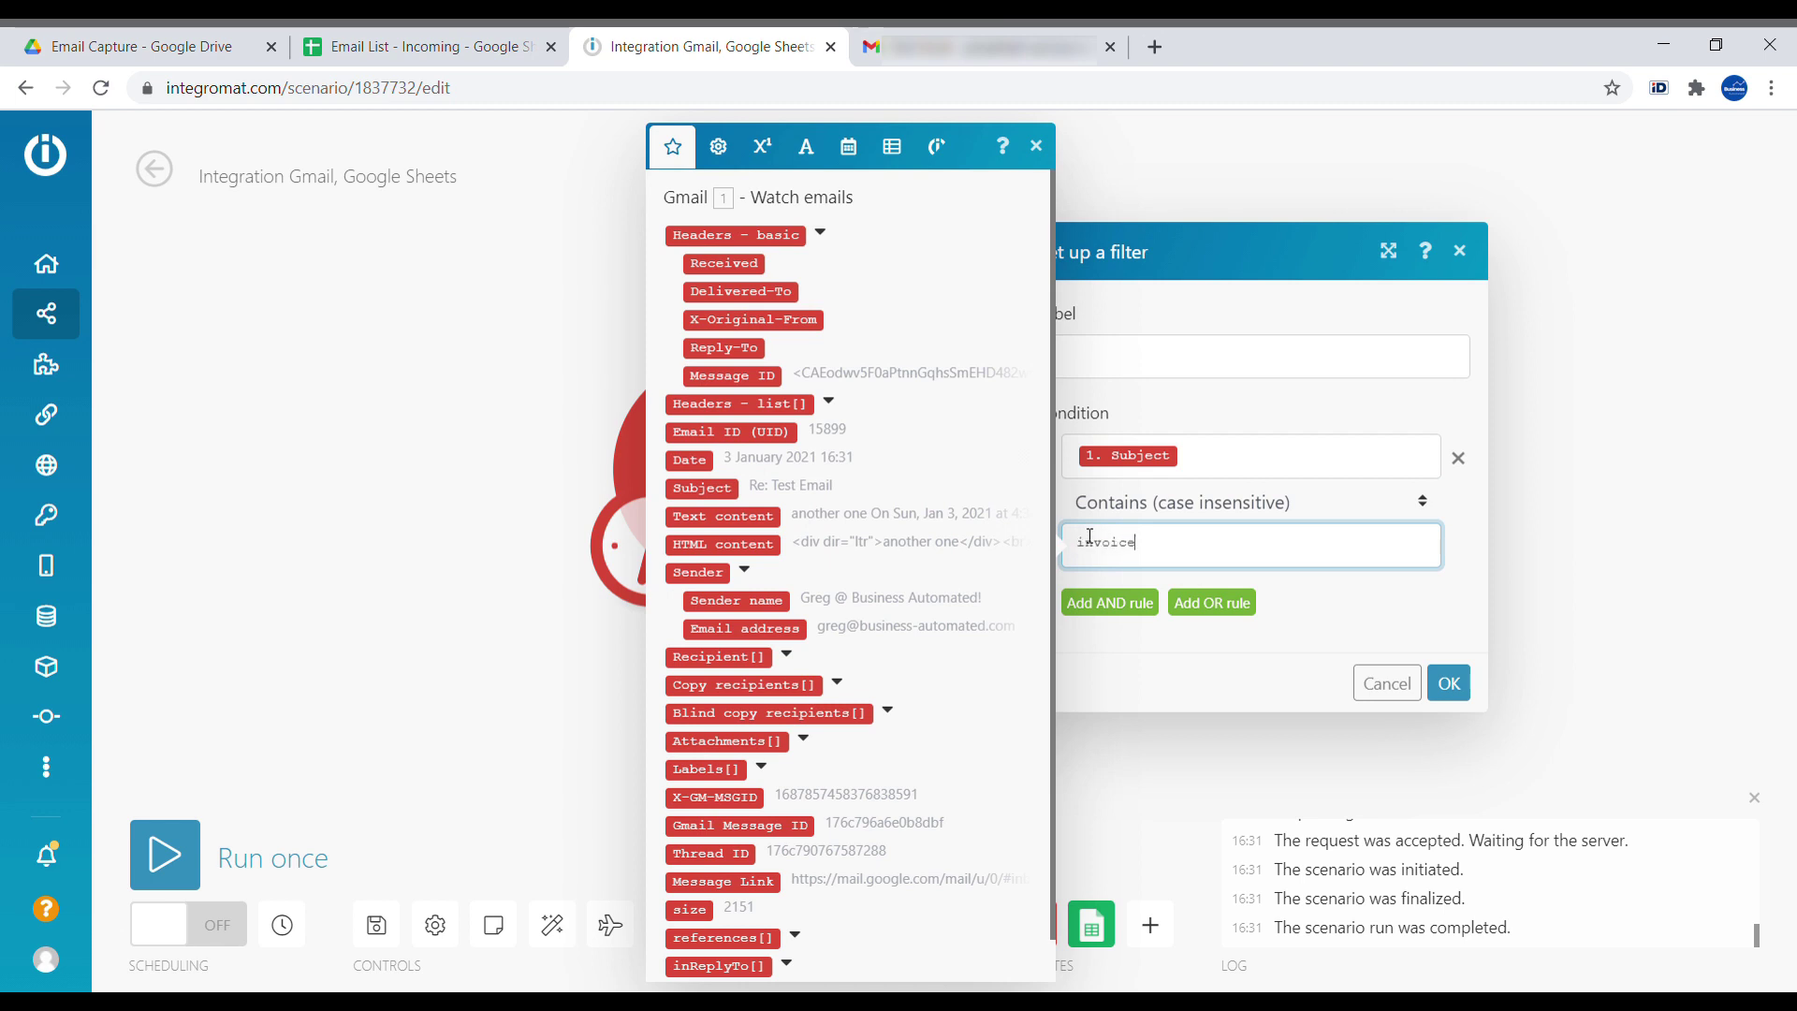
pyautogui.click(1448, 683)
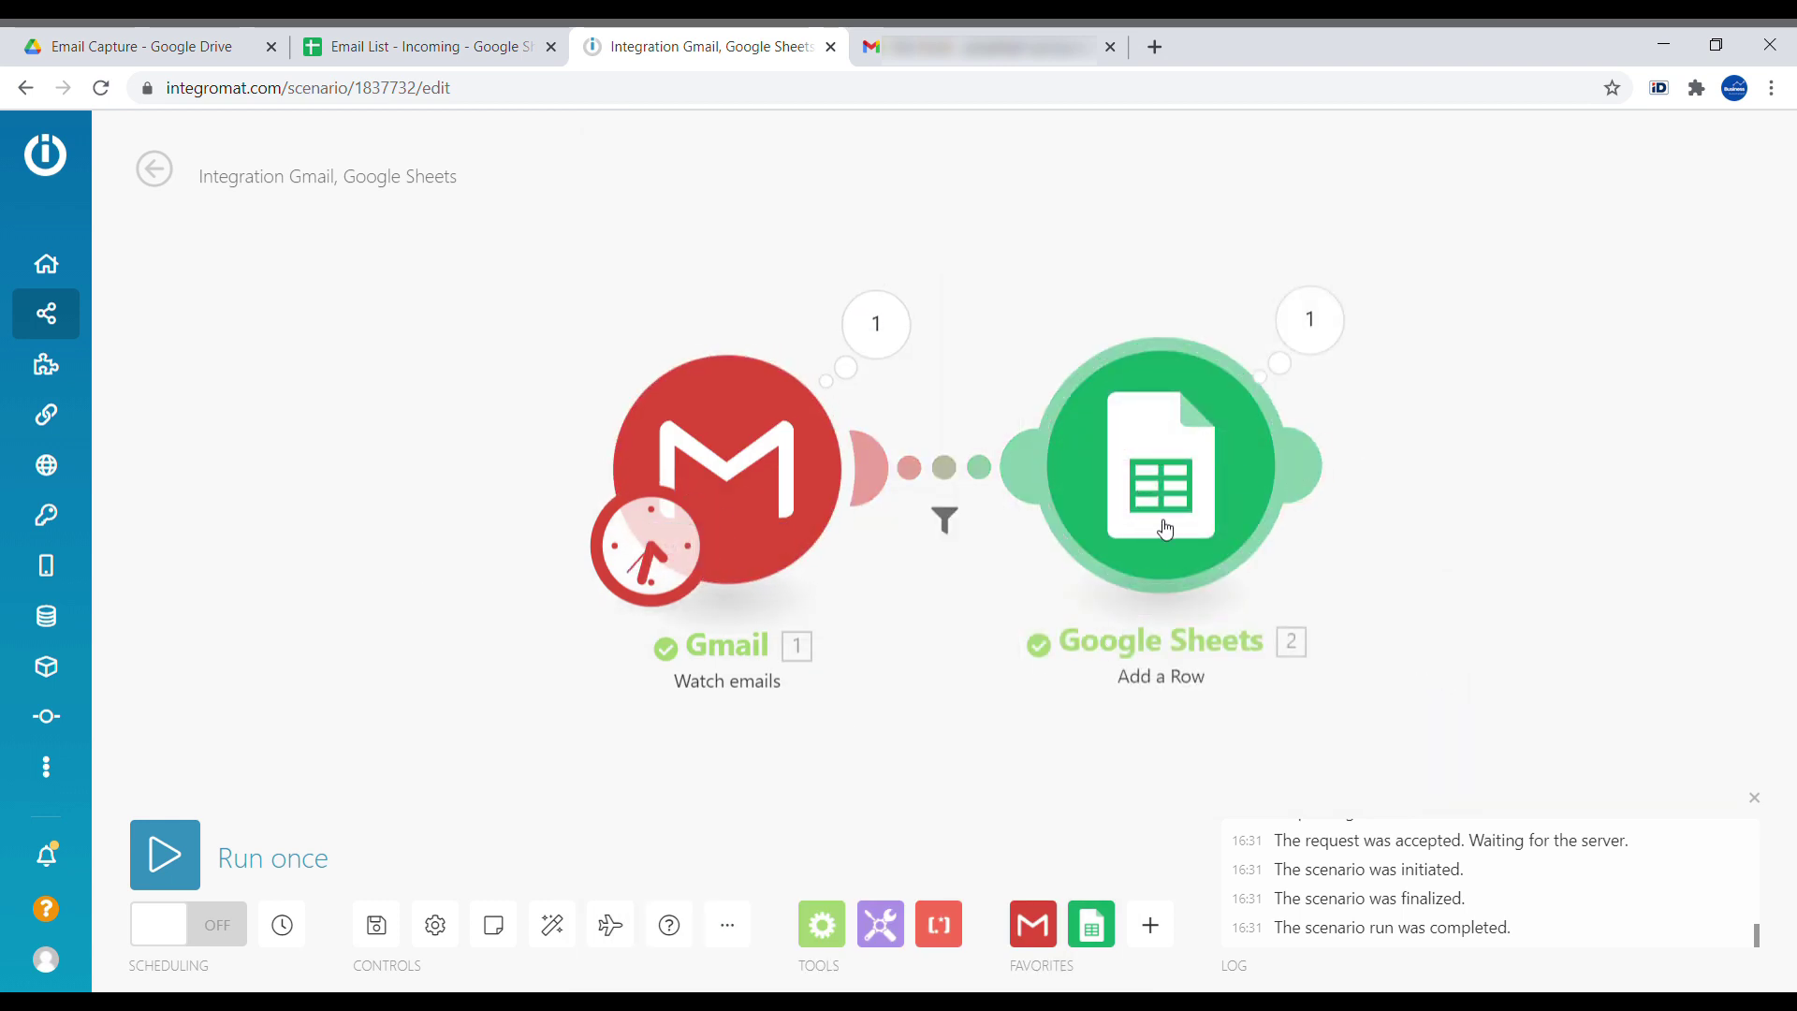
pyautogui.click(992, 47)
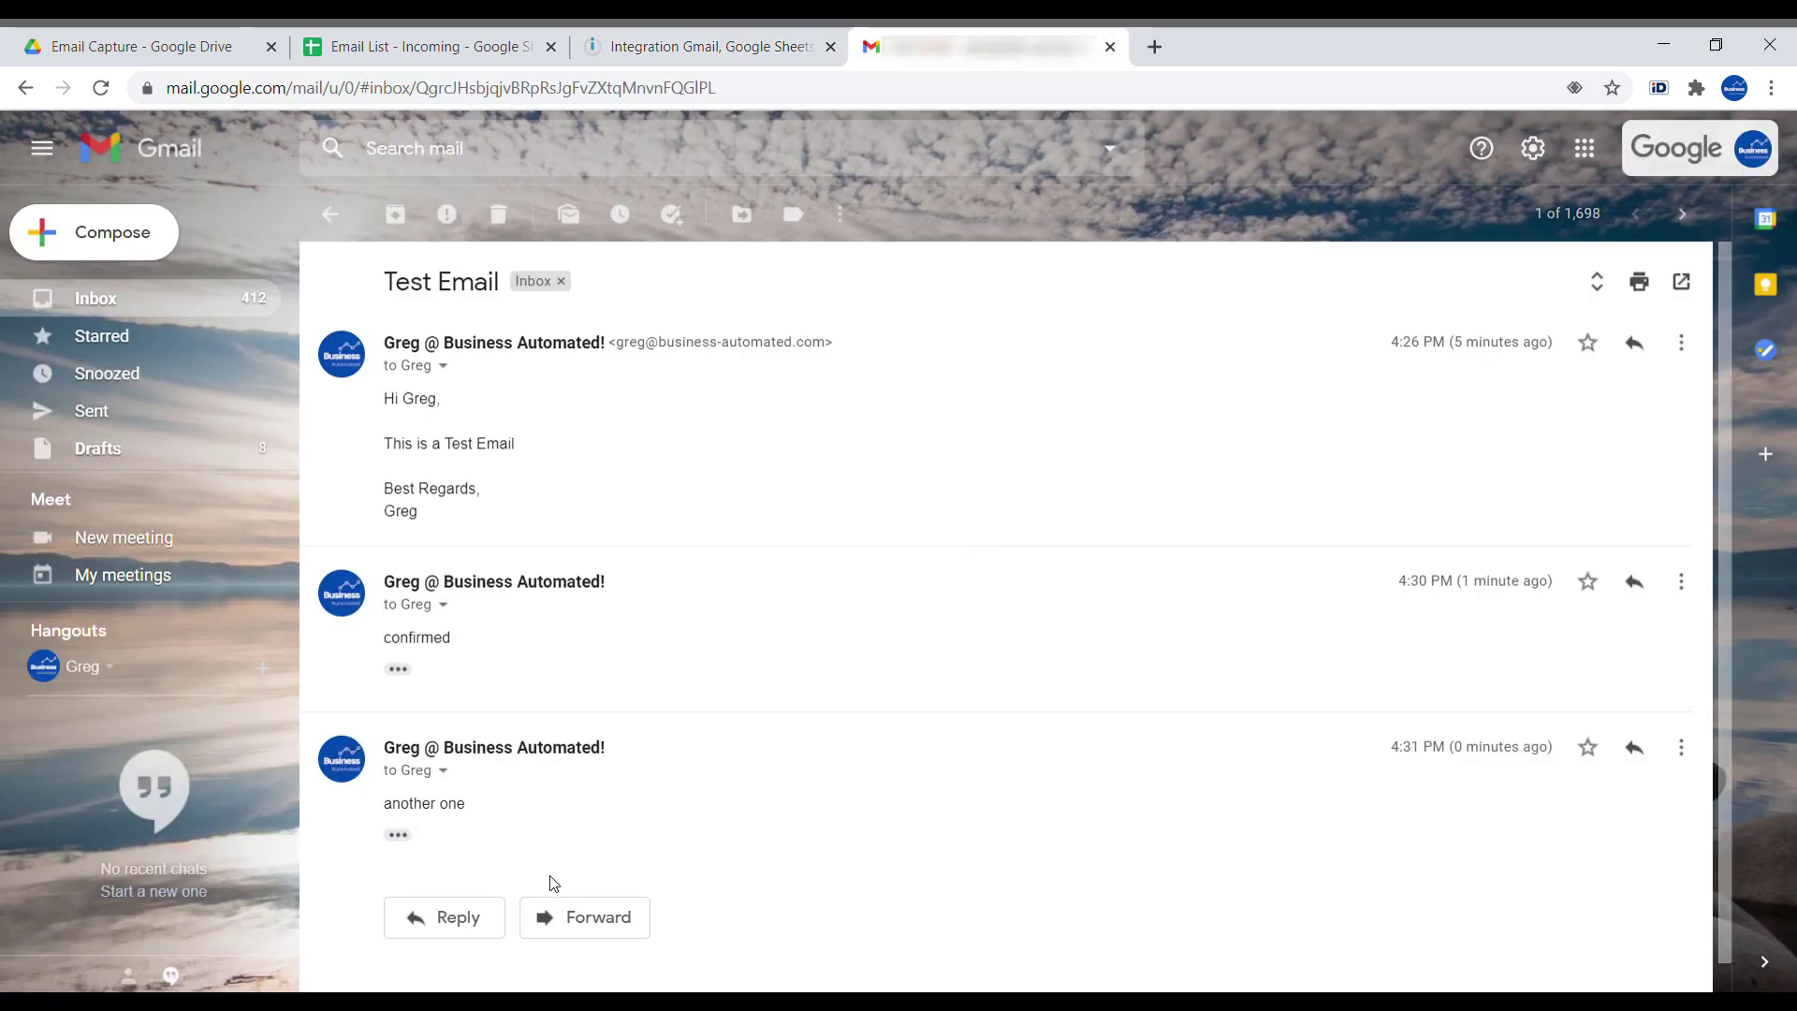
# Reply 'not invoice in the subject' in the Test Email thread and run the scenario once
pyautogui.click(448, 917)
pyautogui.write('not invoice in the subject')
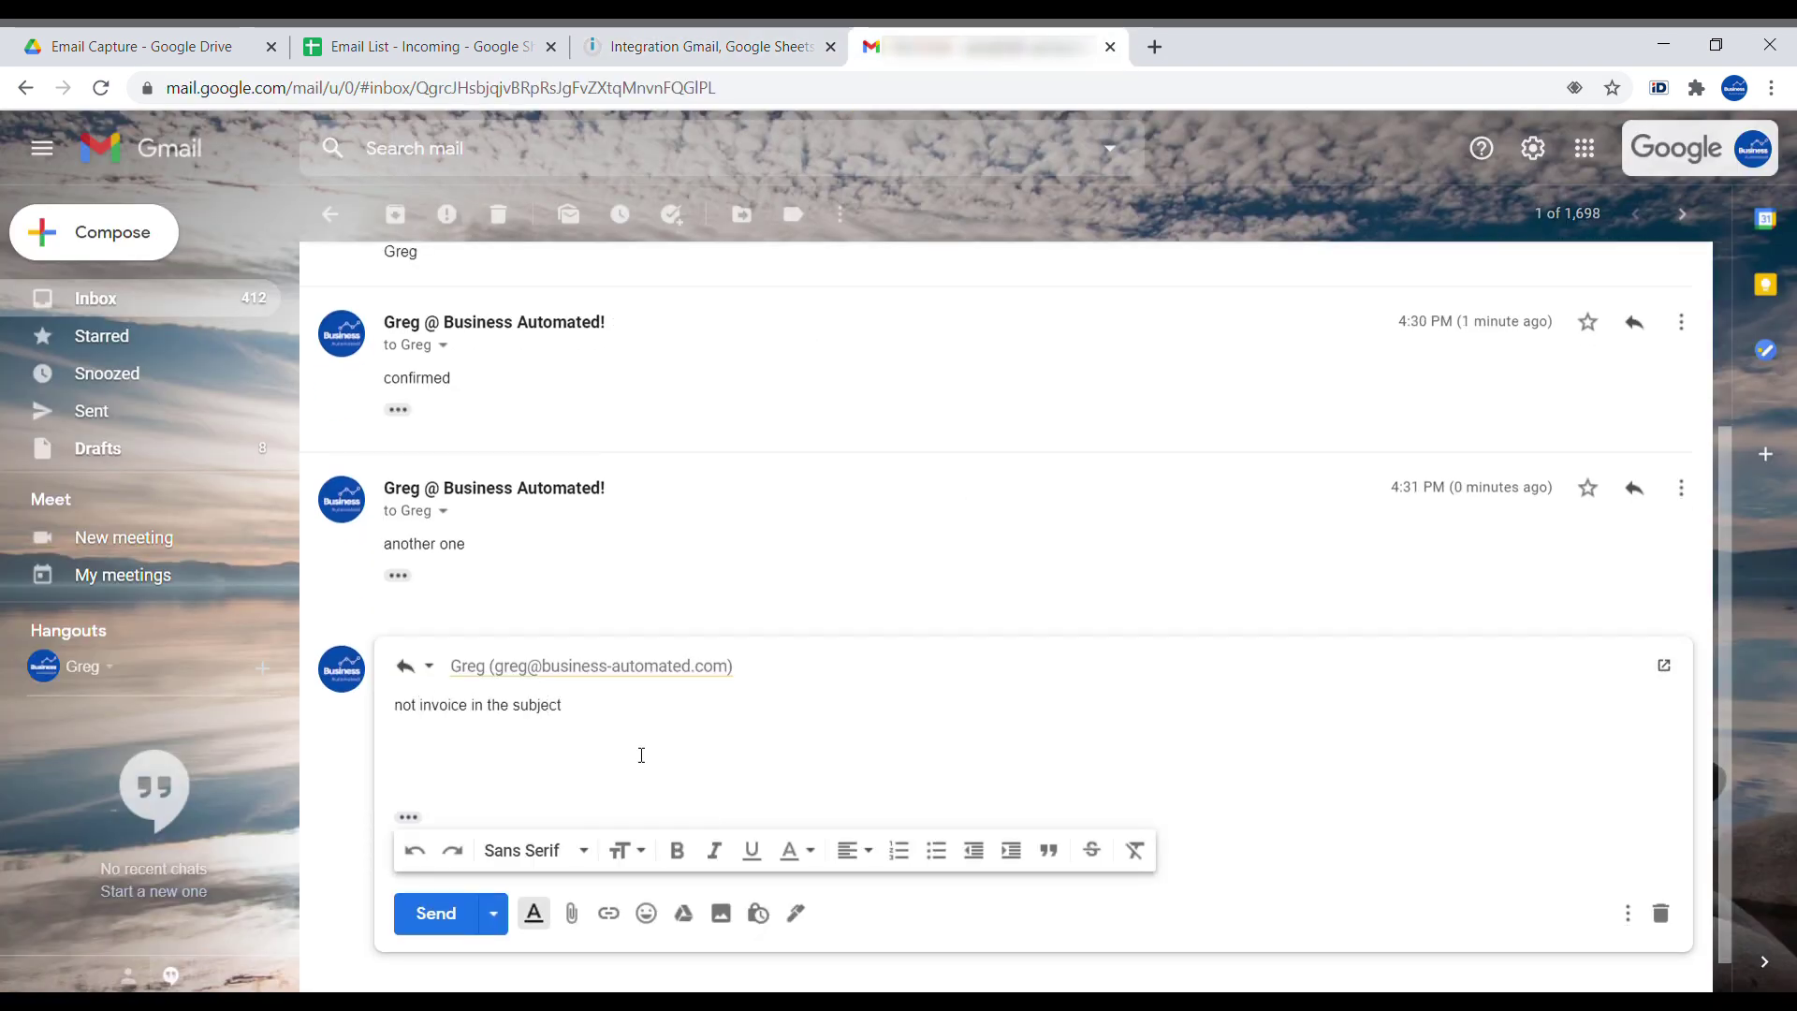
pyautogui.hotkey('ctrl', 'Return')
pyautogui.hotkey('ctrl', 'pageup')
pyautogui.click(165, 854)
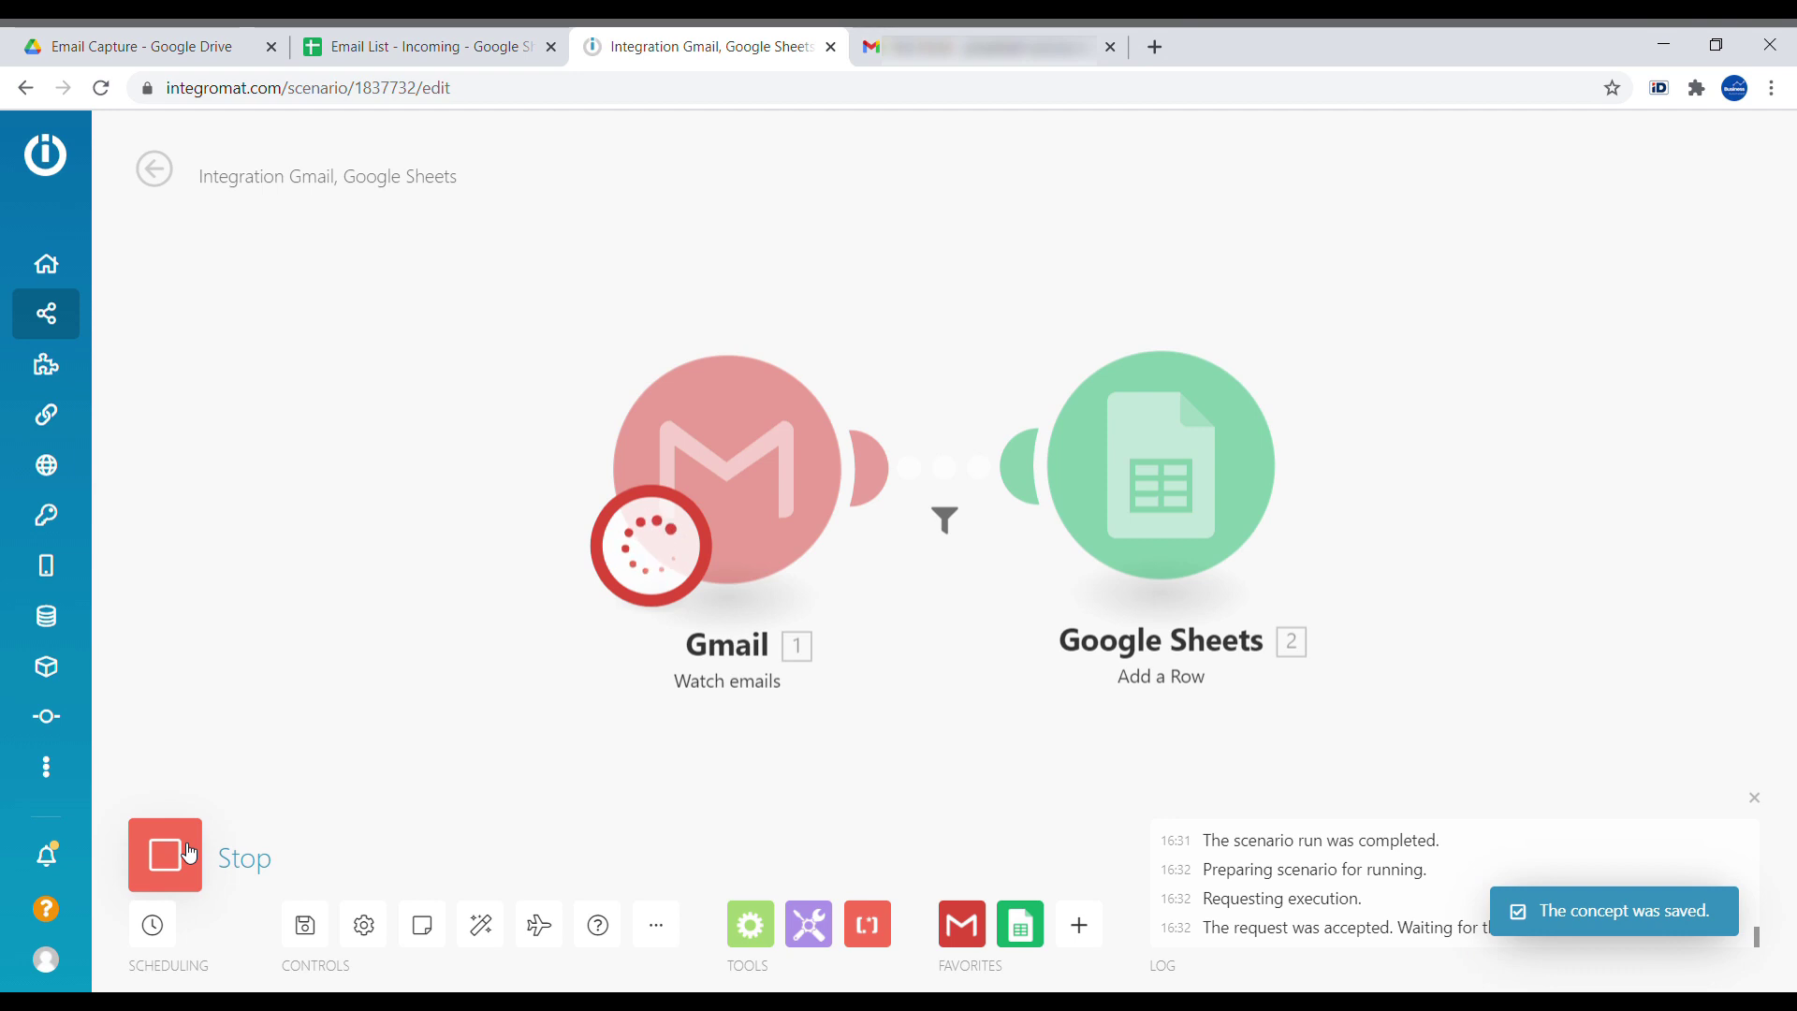
# Inspect the Gmail output and filter result to confirm the email was blocked
pyautogui.click(906, 335)
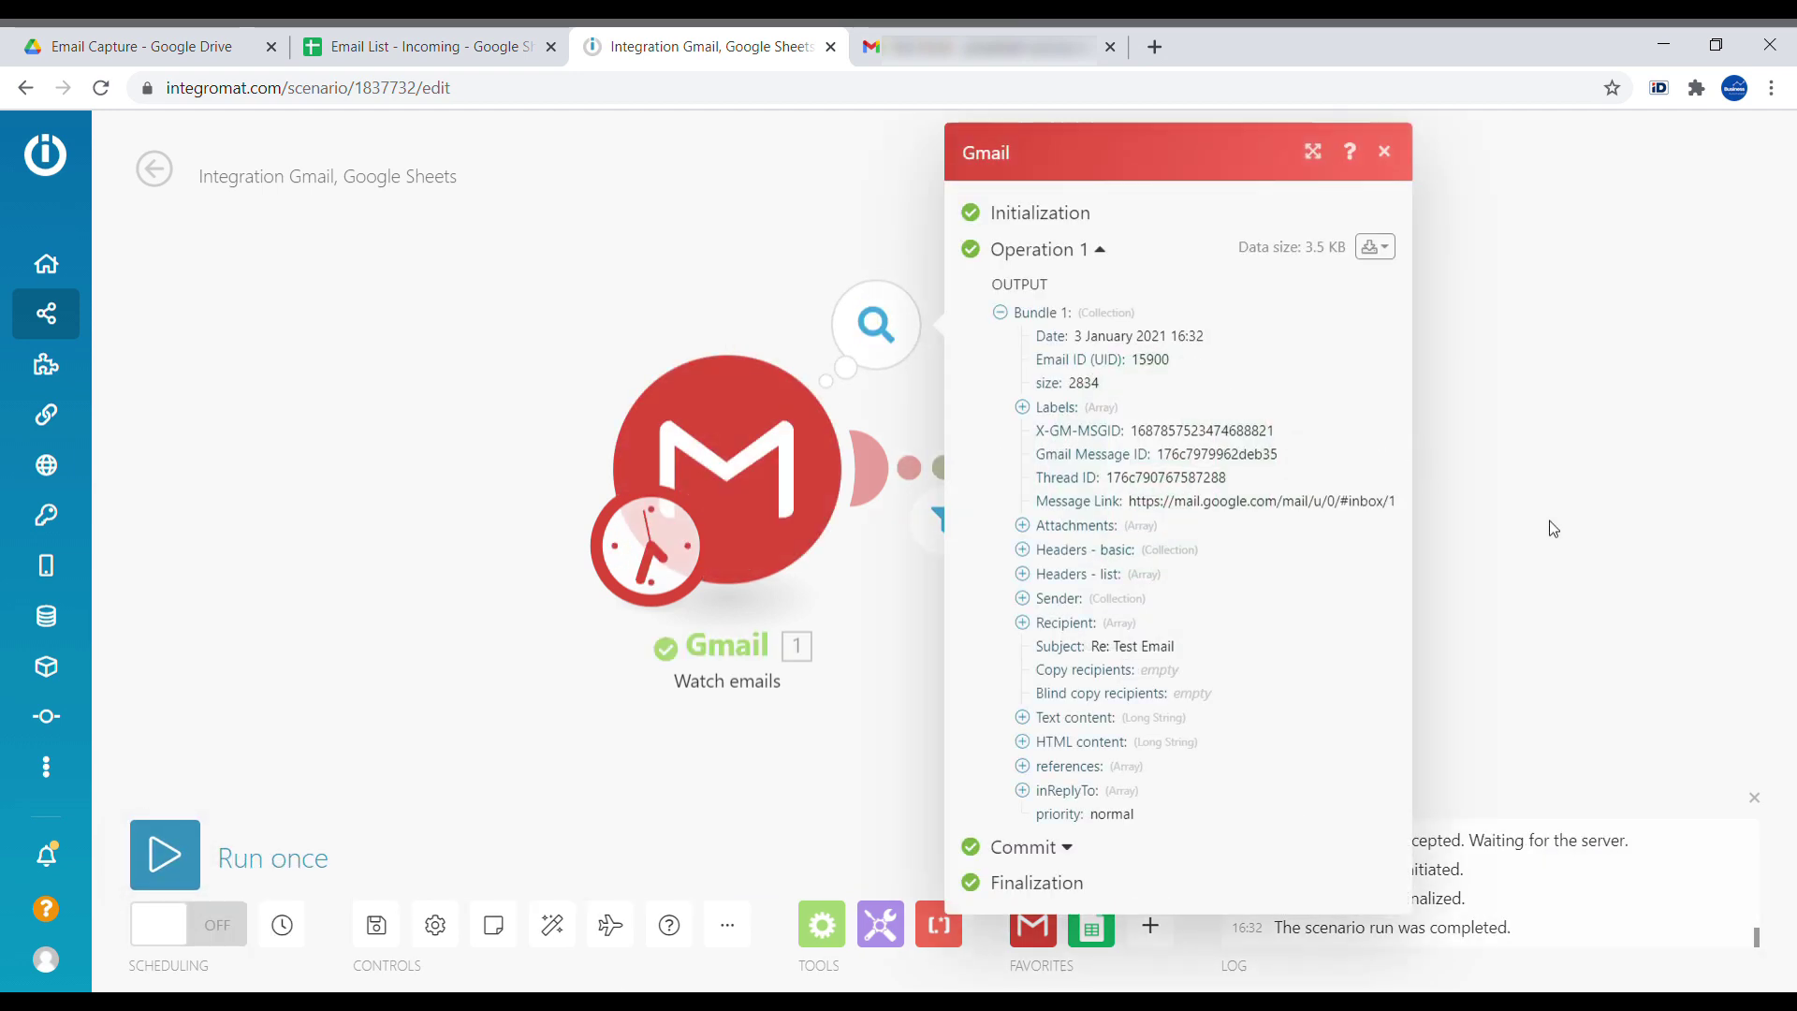
pyautogui.click(1588, 538)
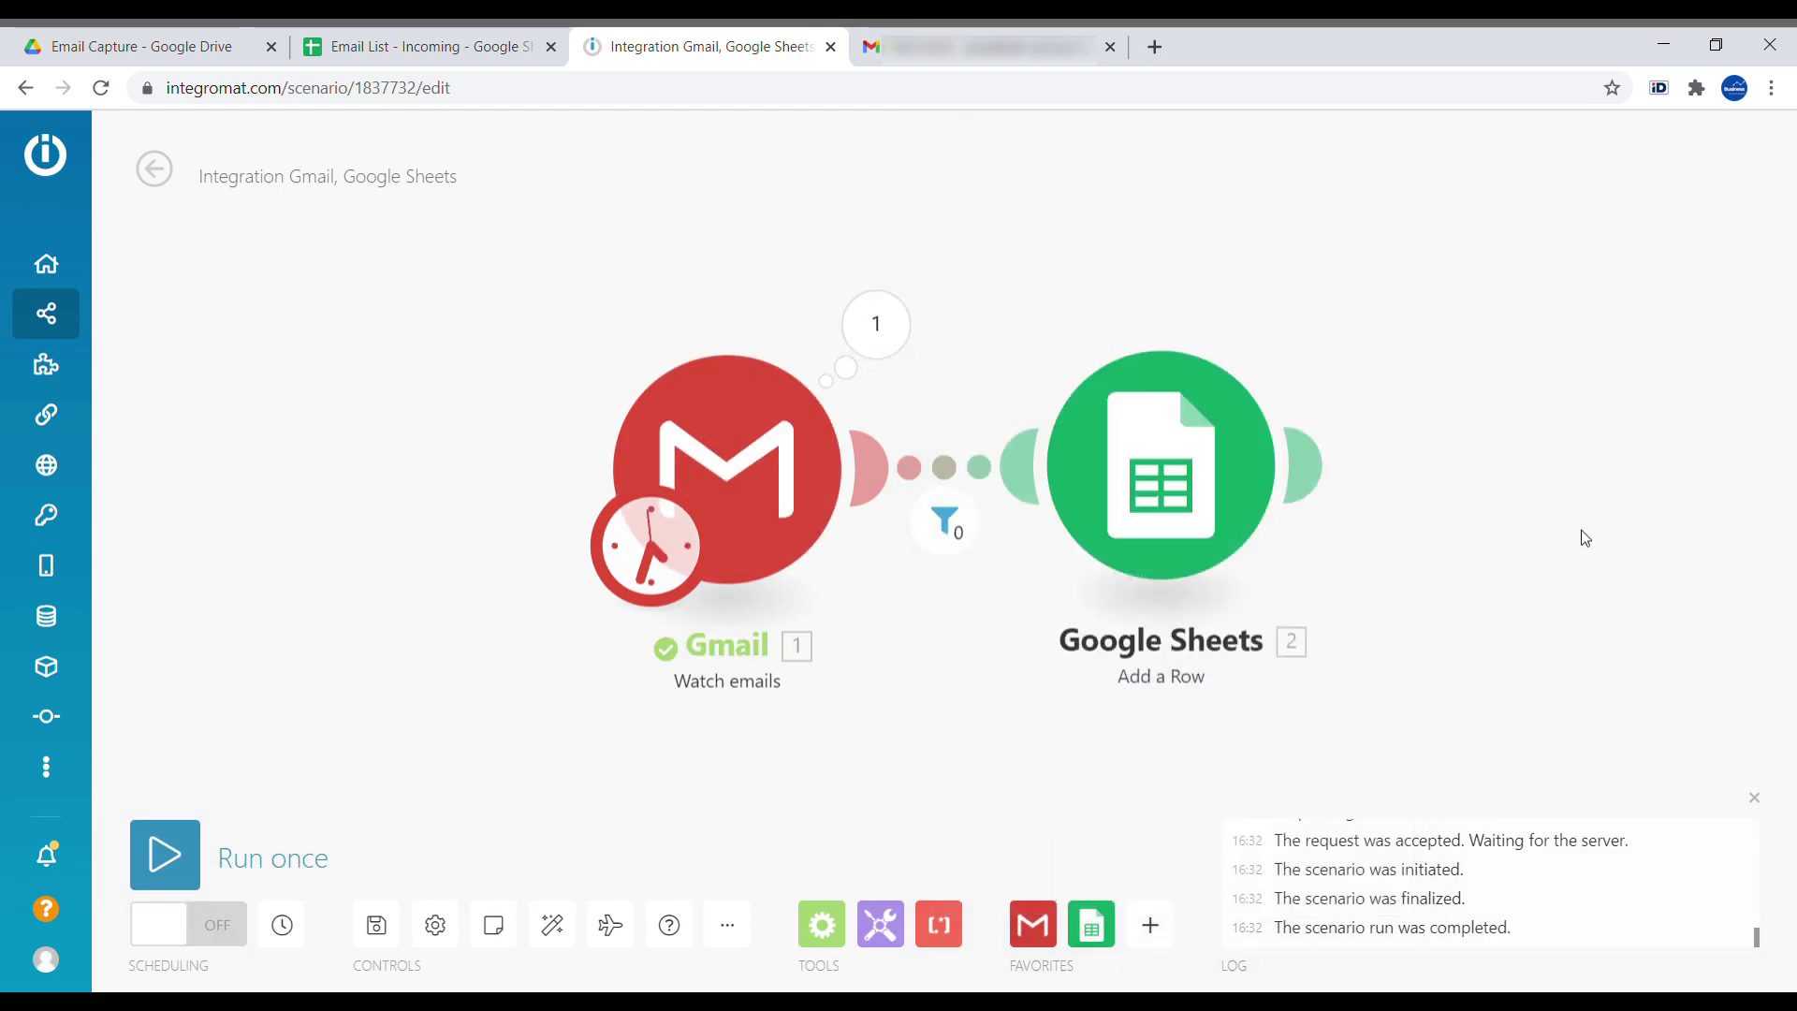
pyautogui.click(934, 543)
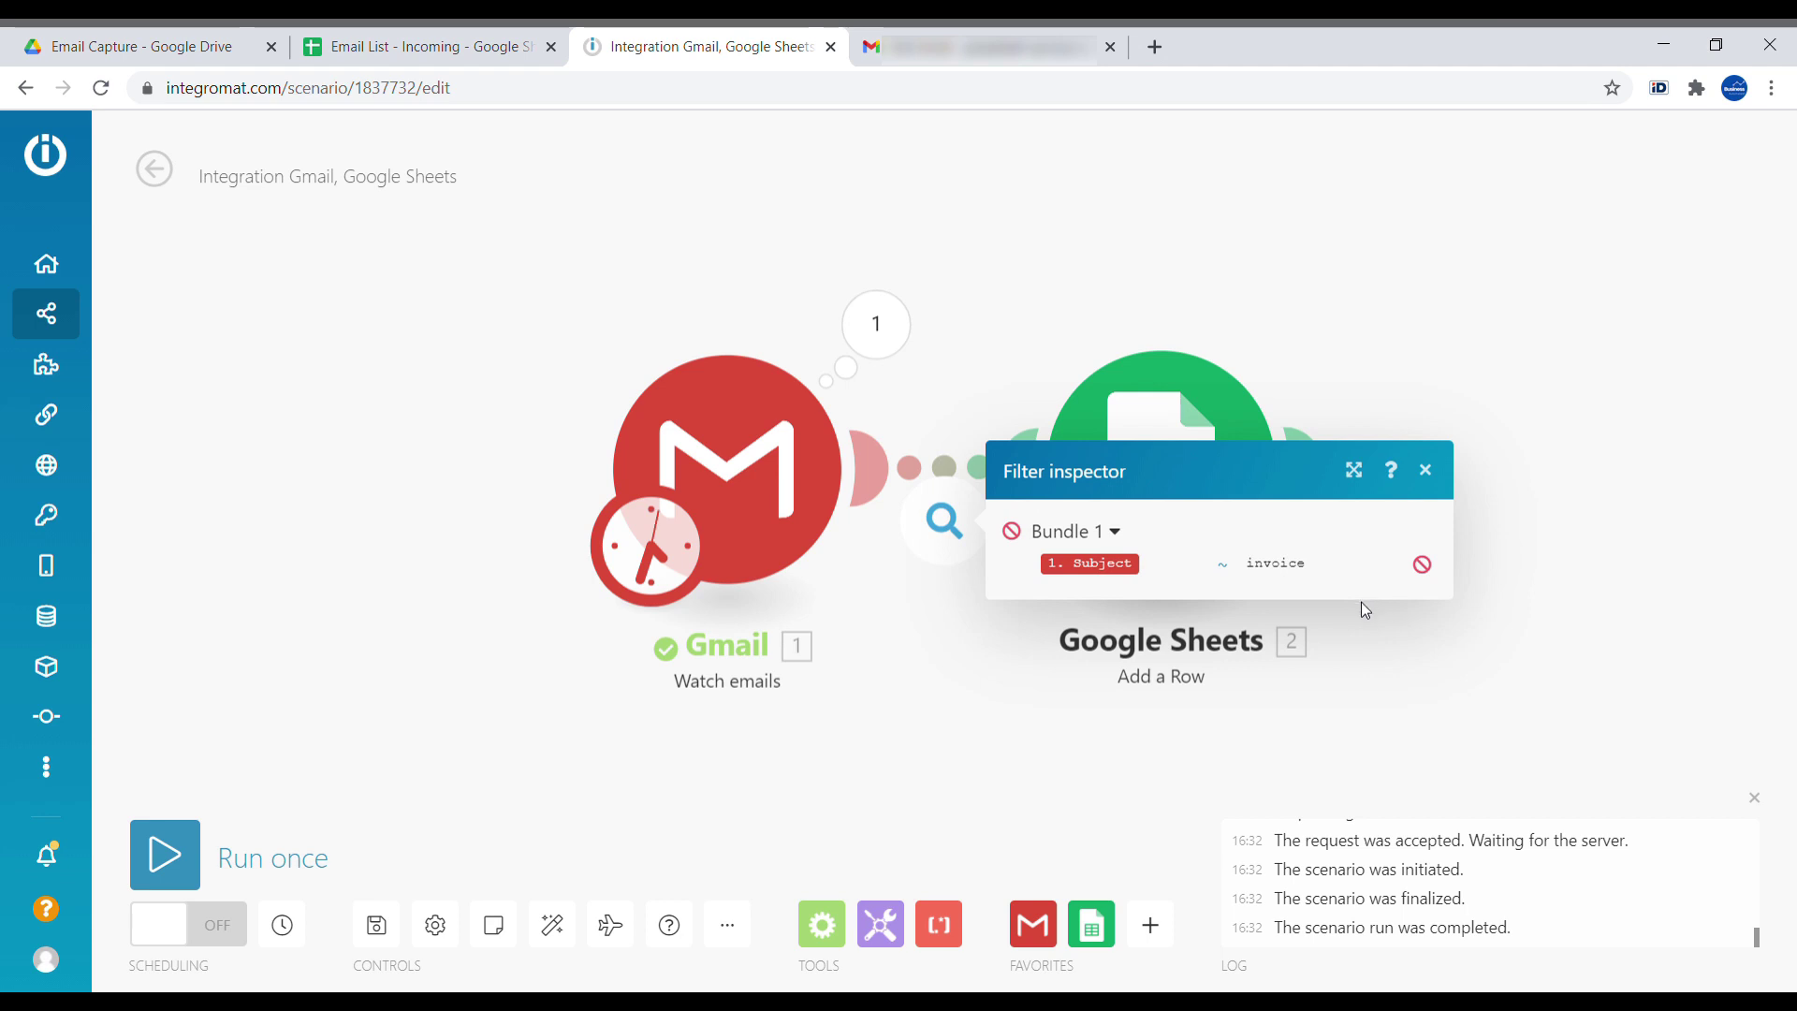
pyautogui.click(994, 56)
# Send a reply with its subject edited to 'Re: Test Email with invoice!' and rerun the scenario
pyautogui.scroll(-5, 1019, 654)
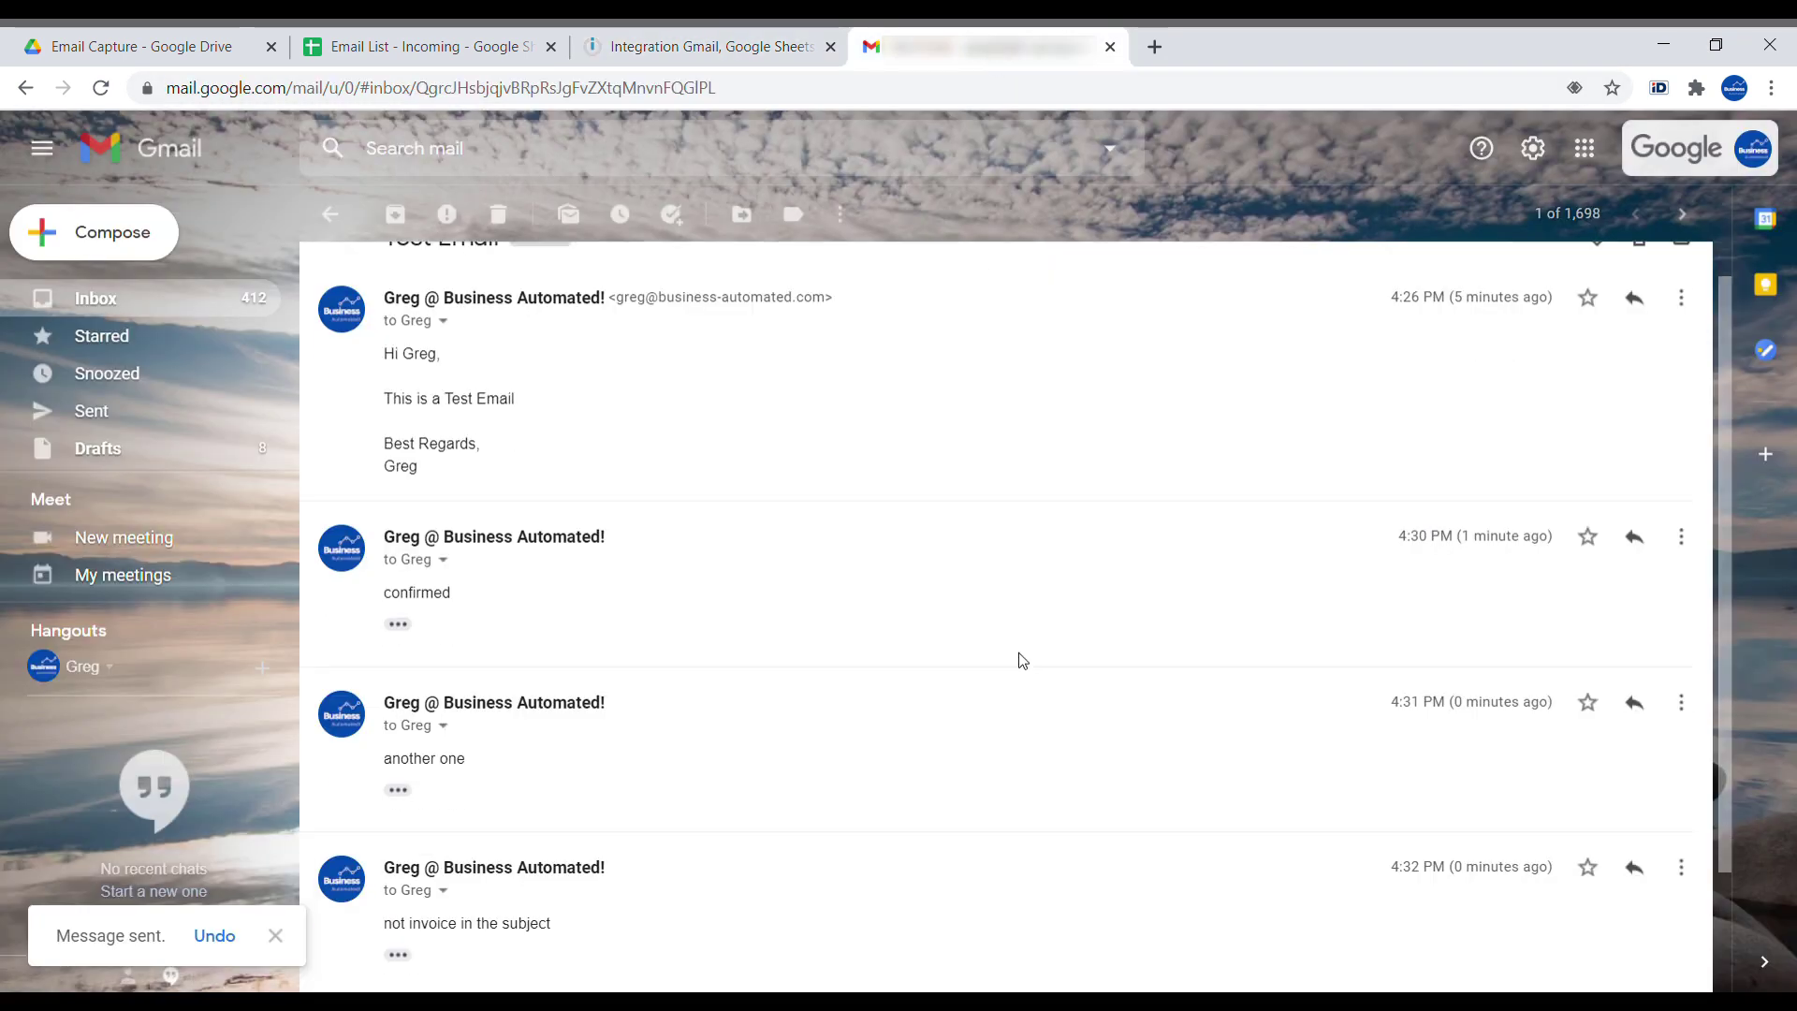
pyautogui.click(429, 666)
pyautogui.click(561, 777)
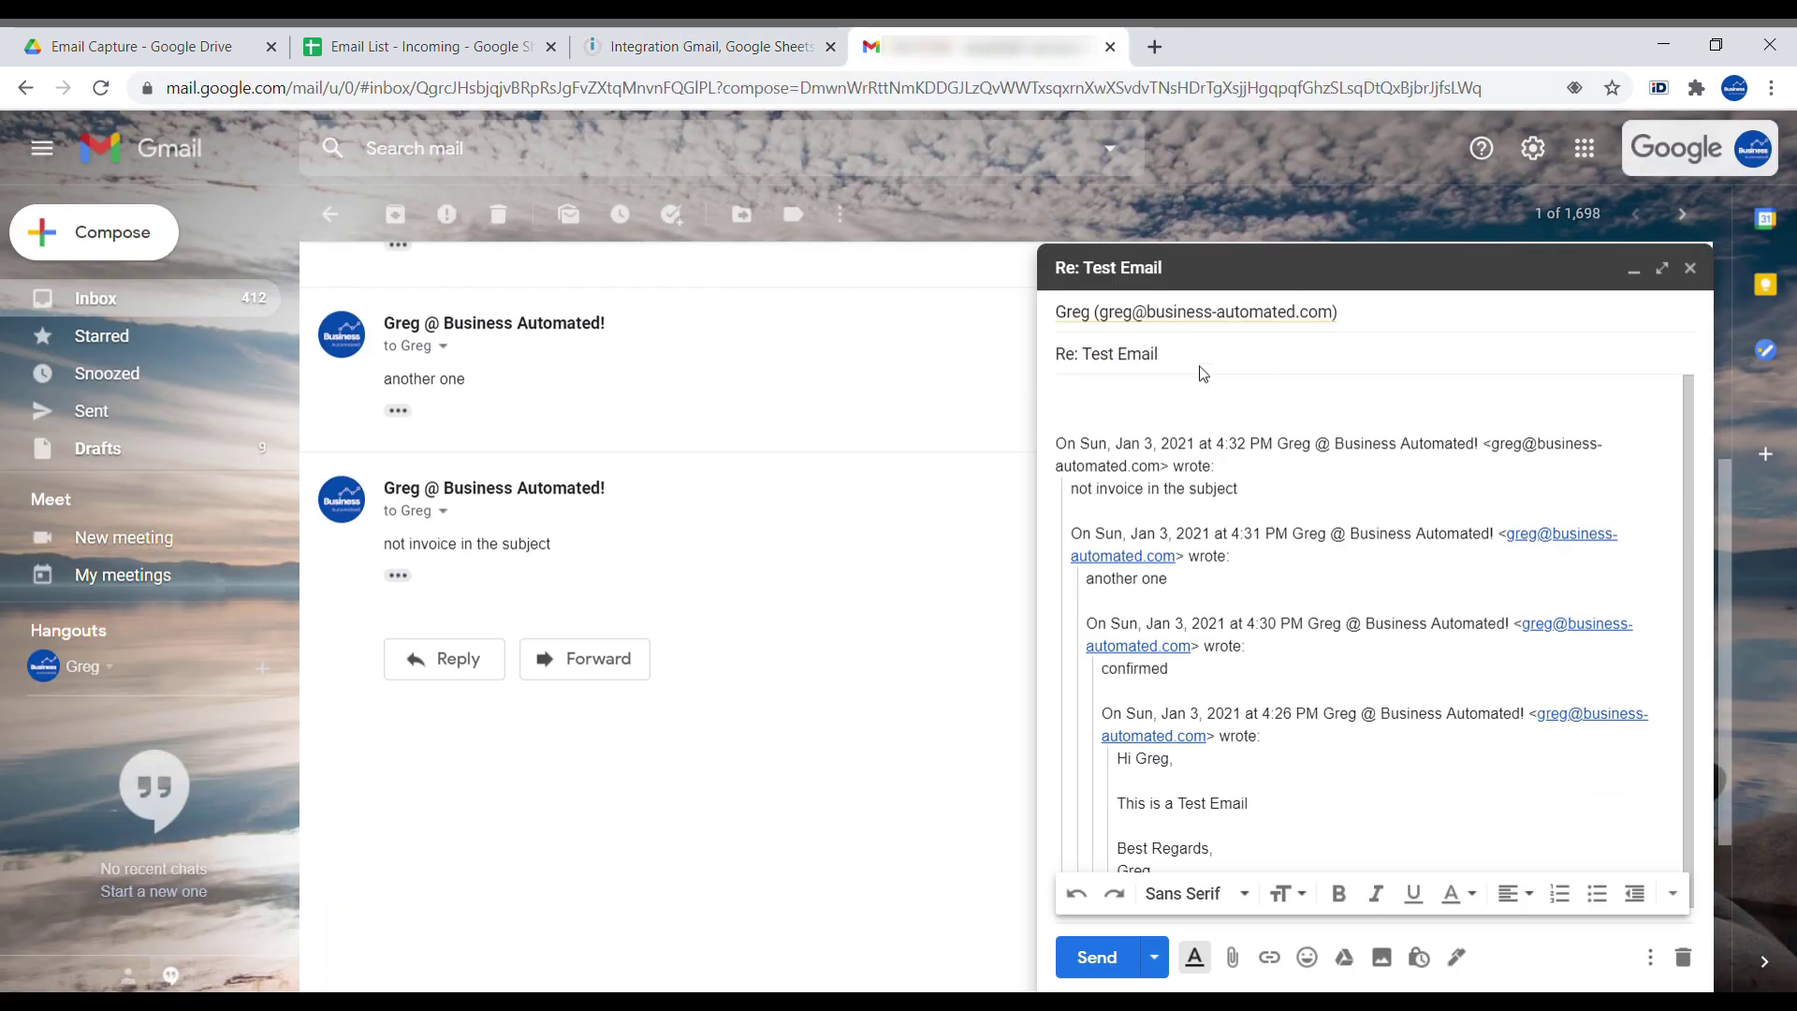
pyautogui.write('with invoice')
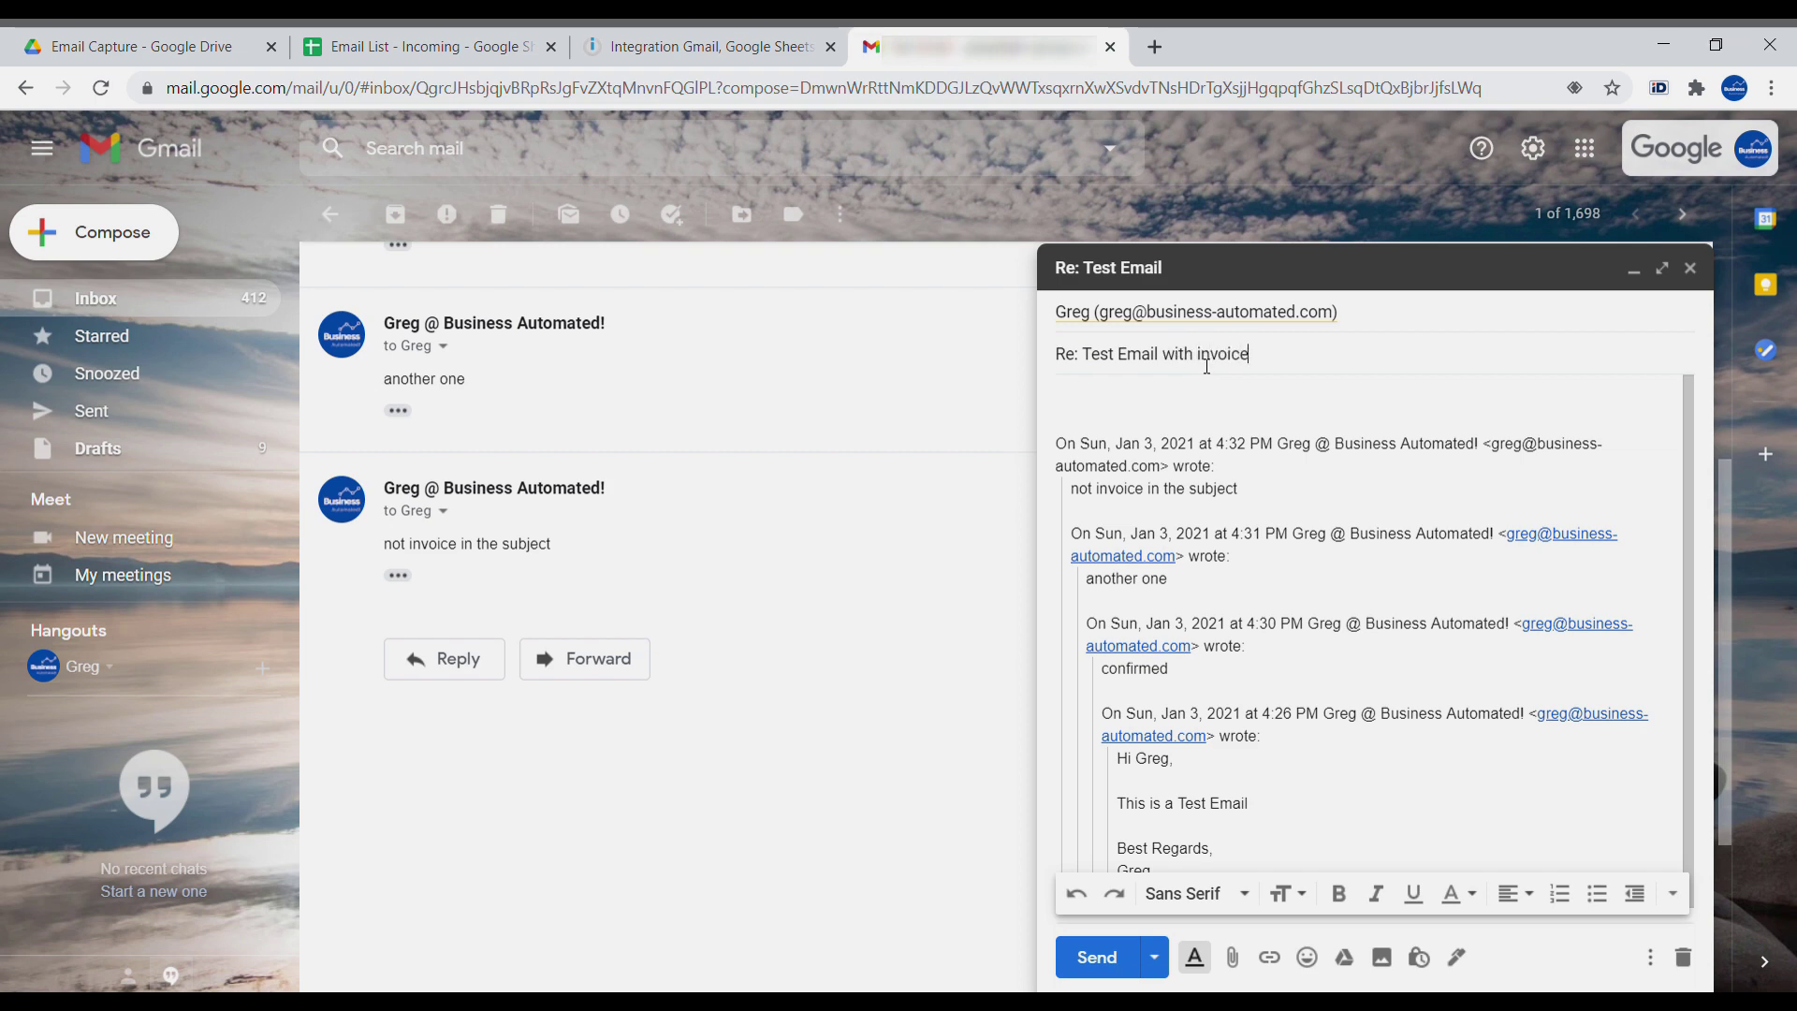
pyautogui.write('!')
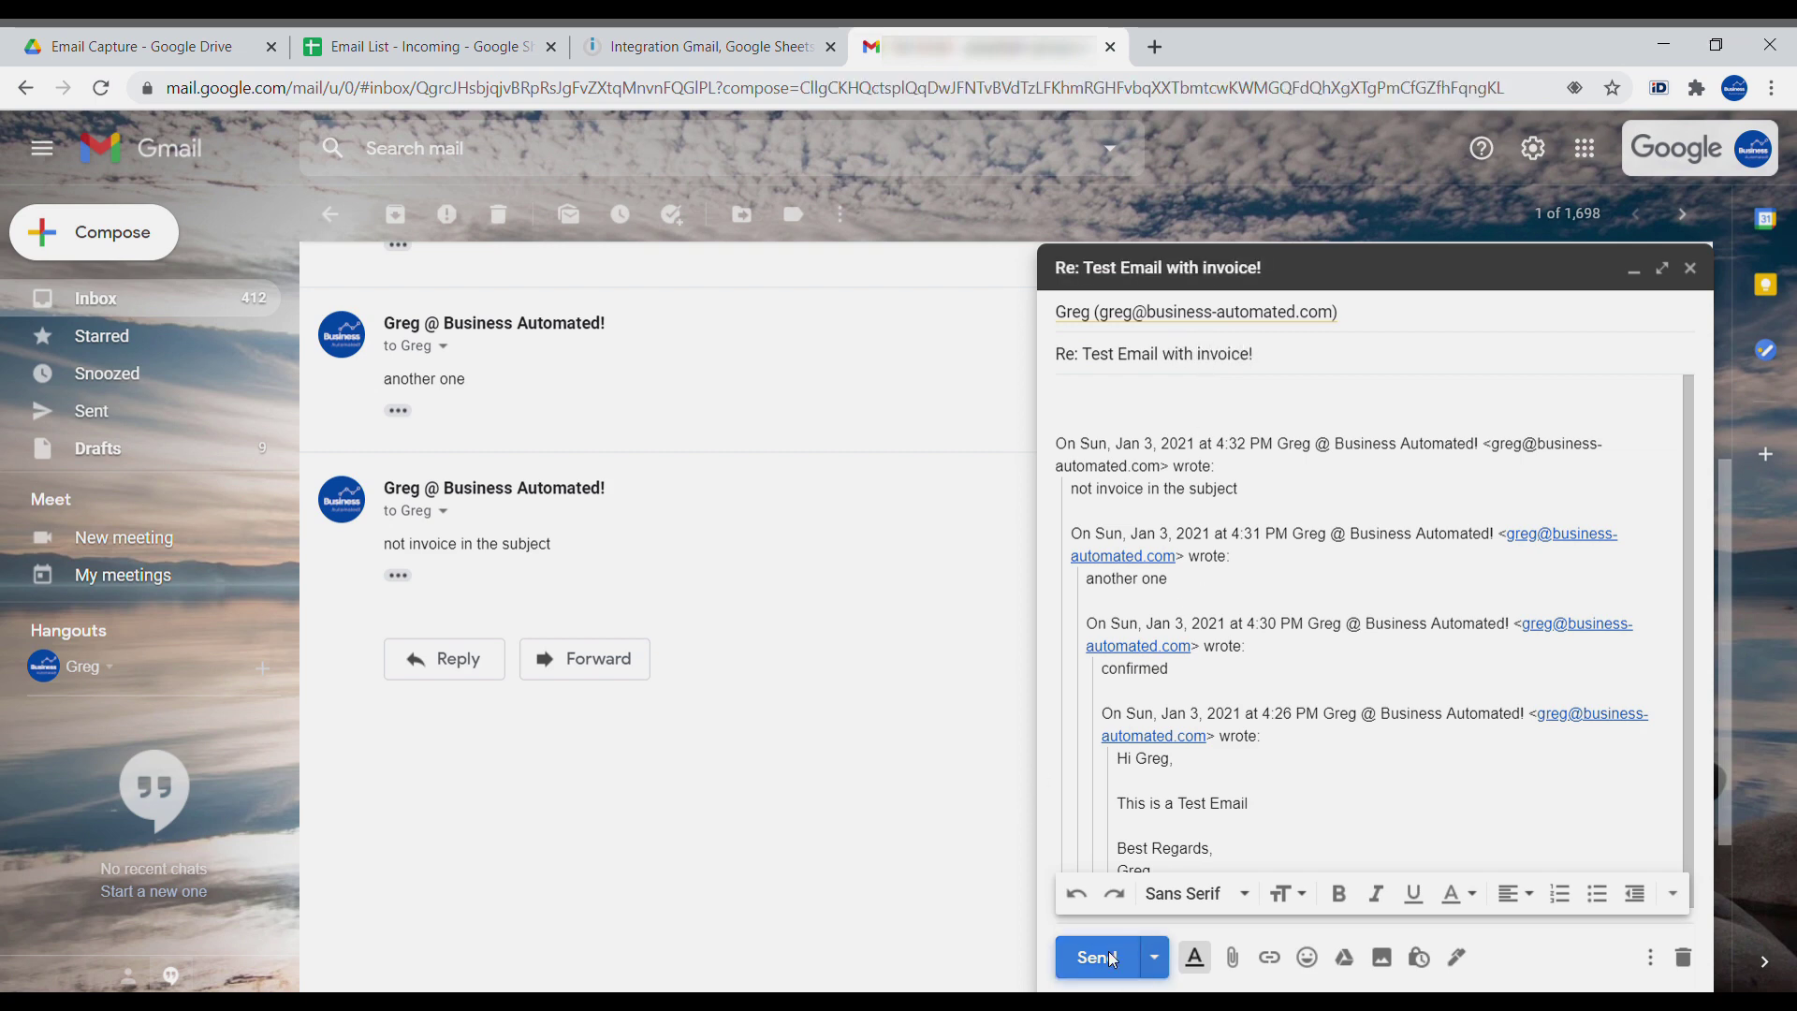
pyautogui.hotkey('ctrl', 'Return')
pyautogui.click(711, 46)
pyautogui.click(165, 855)
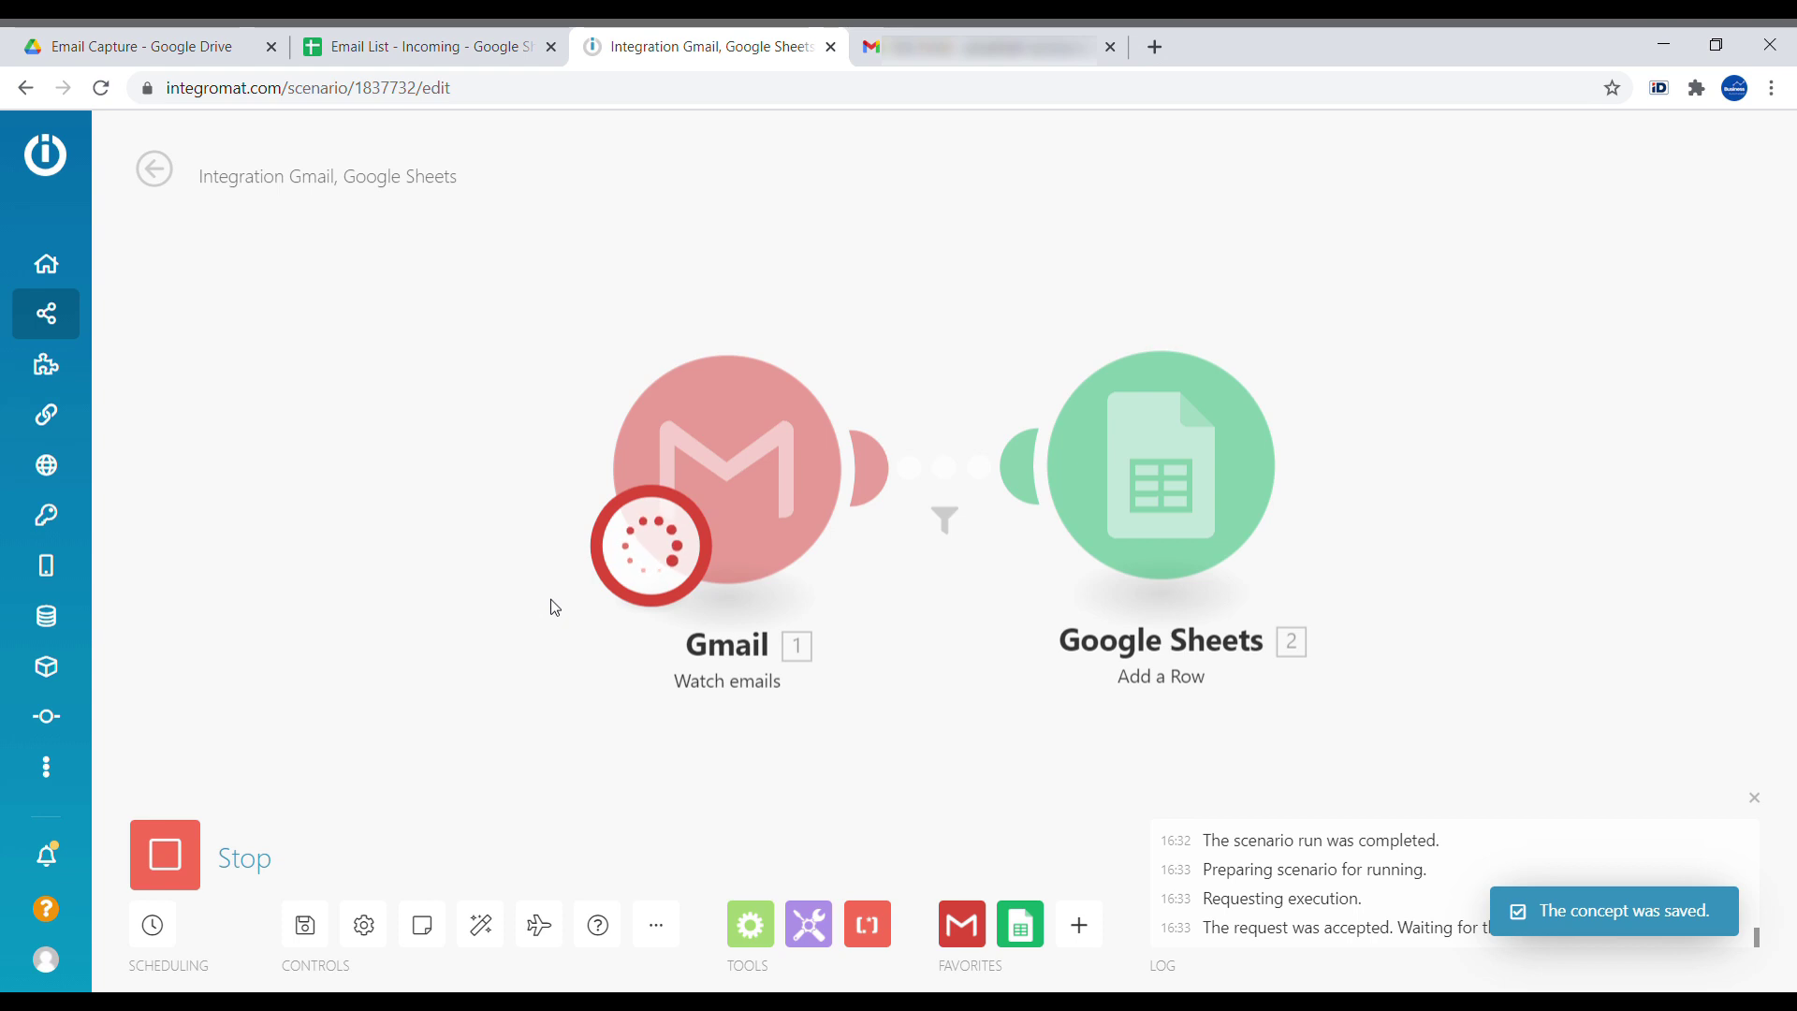
# Verify in the filter inspector that the invoice reply passed and became row 5 dated 1/3/2021 16:33:00
pyautogui.click(926, 540)
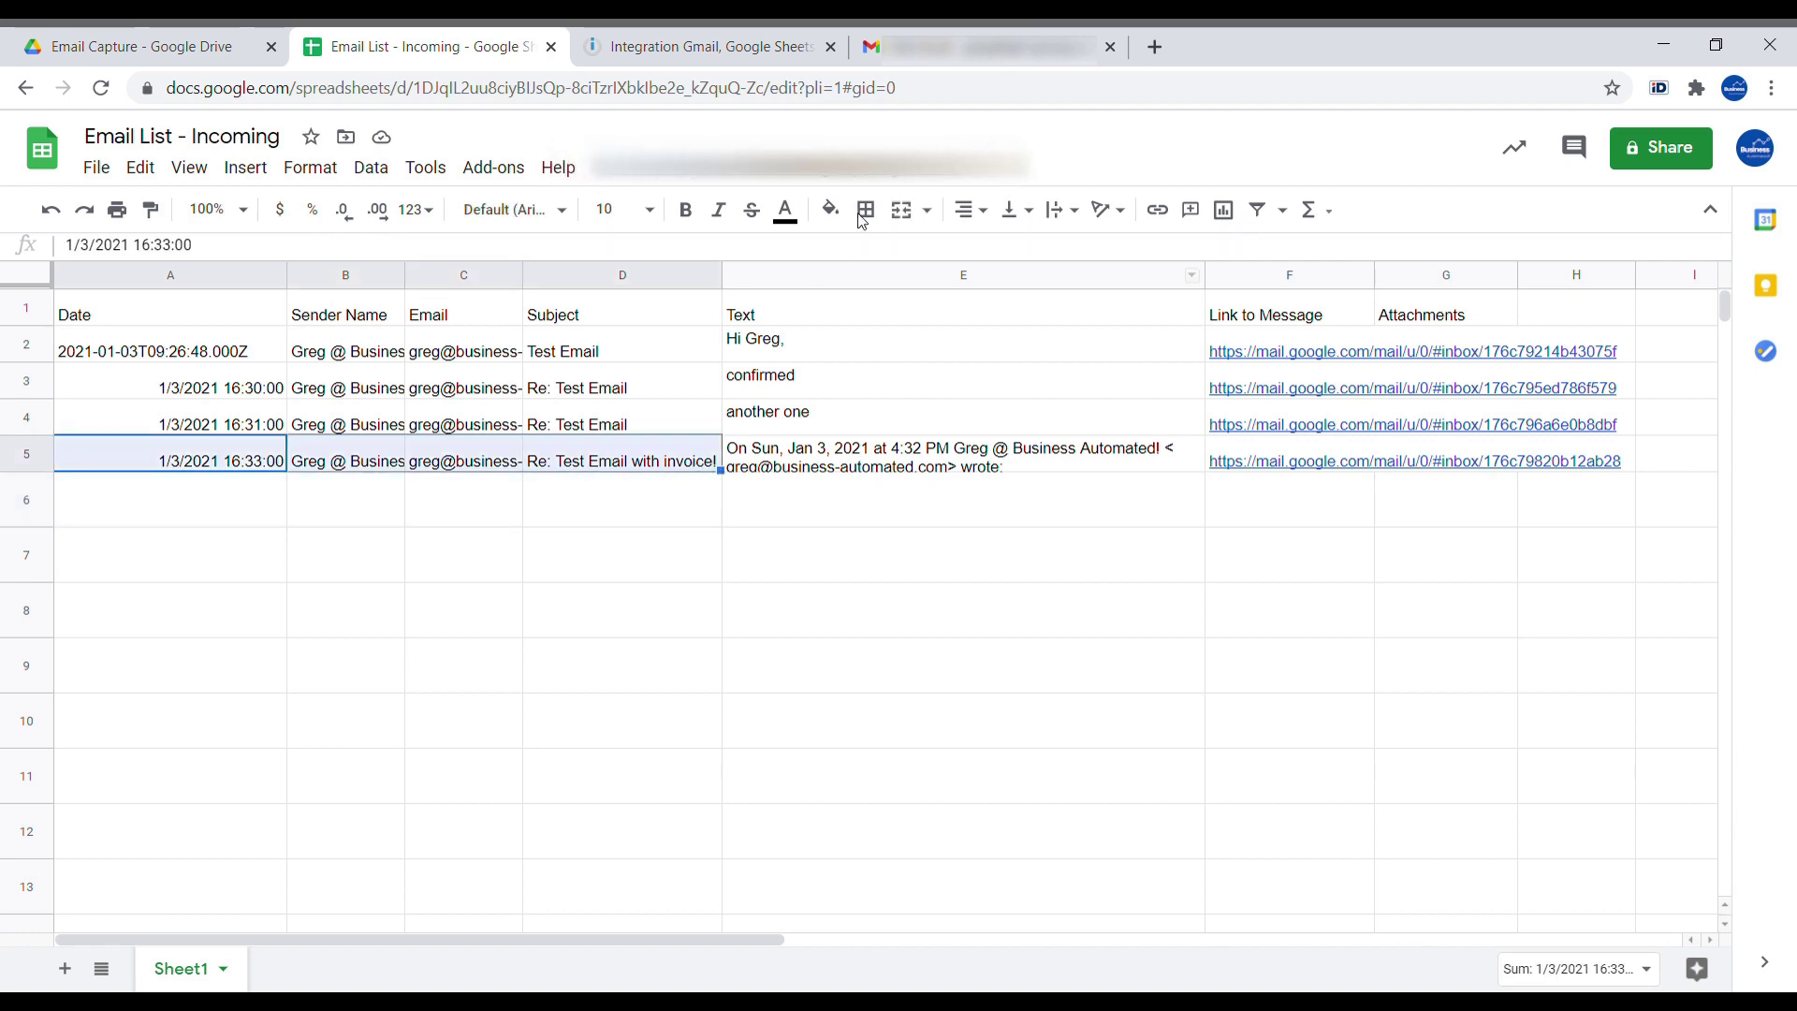
pyautogui.click(730, 47)
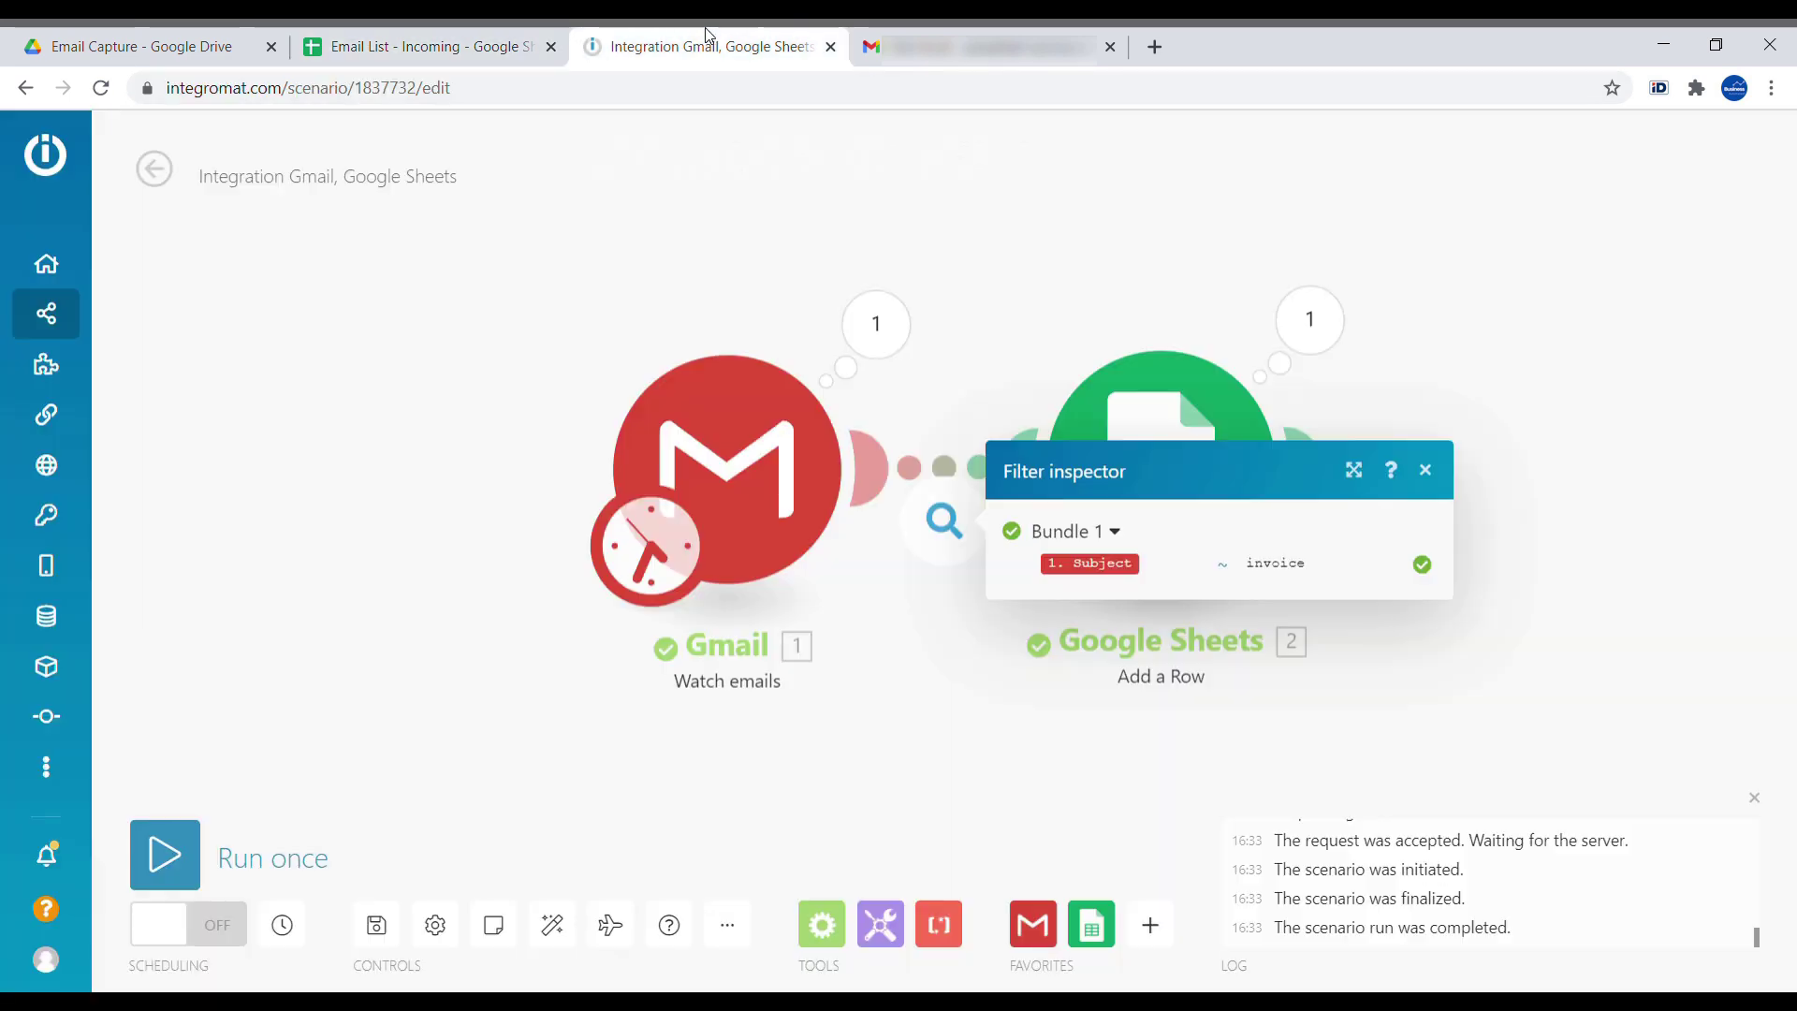
pyautogui.click(936, 593)
pyautogui.click(939, 496)
pyautogui.click(1432, 470)
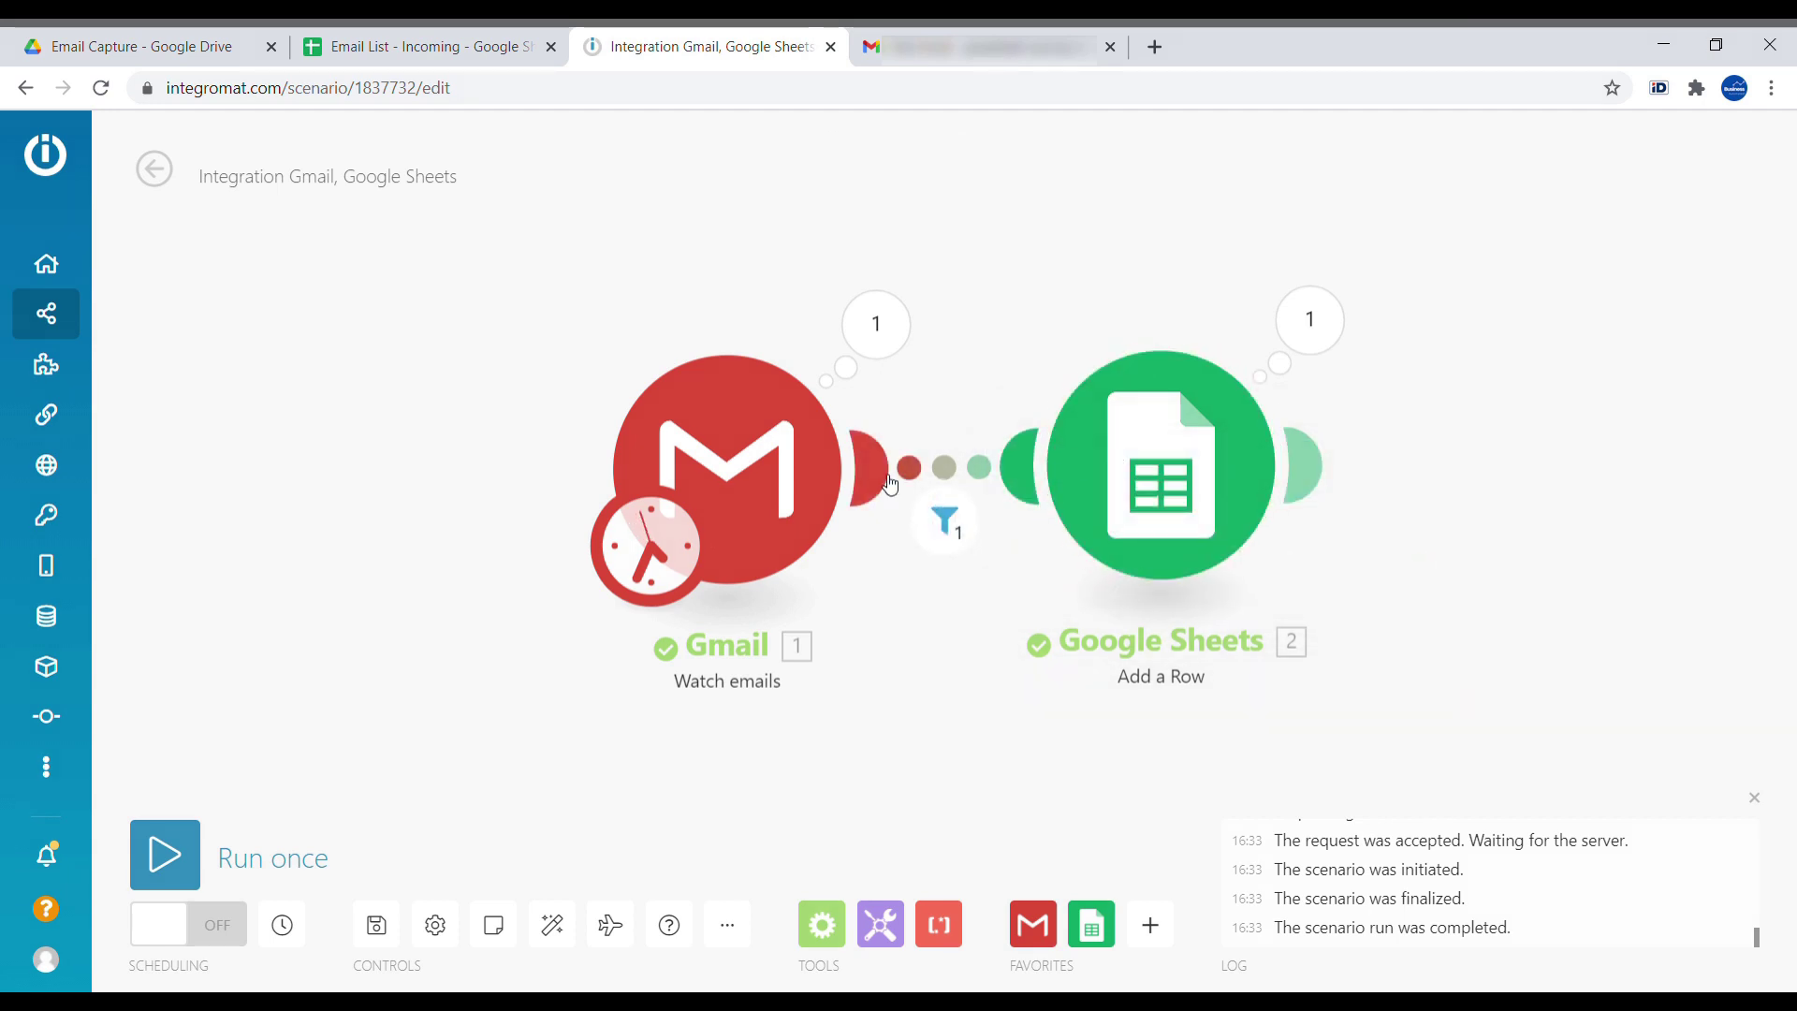
pyautogui.click(945, 467)
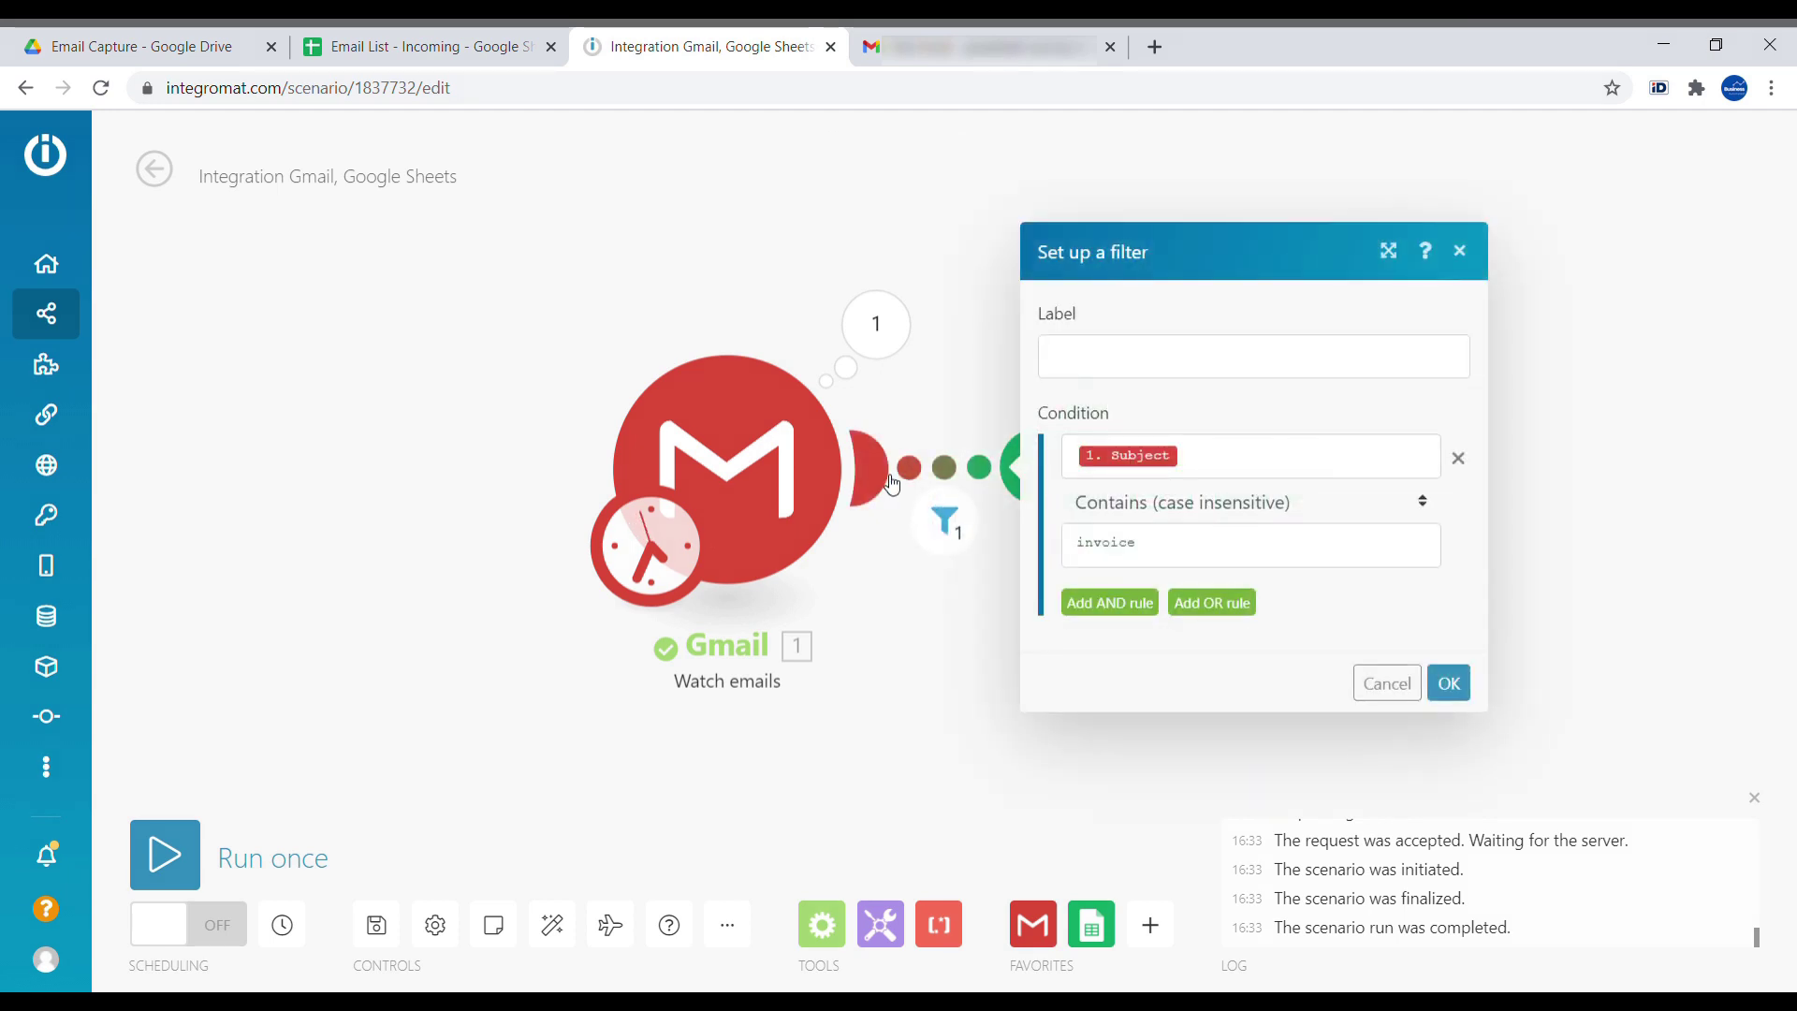
pyautogui.click(1108, 601)
pyautogui.click(1129, 572)
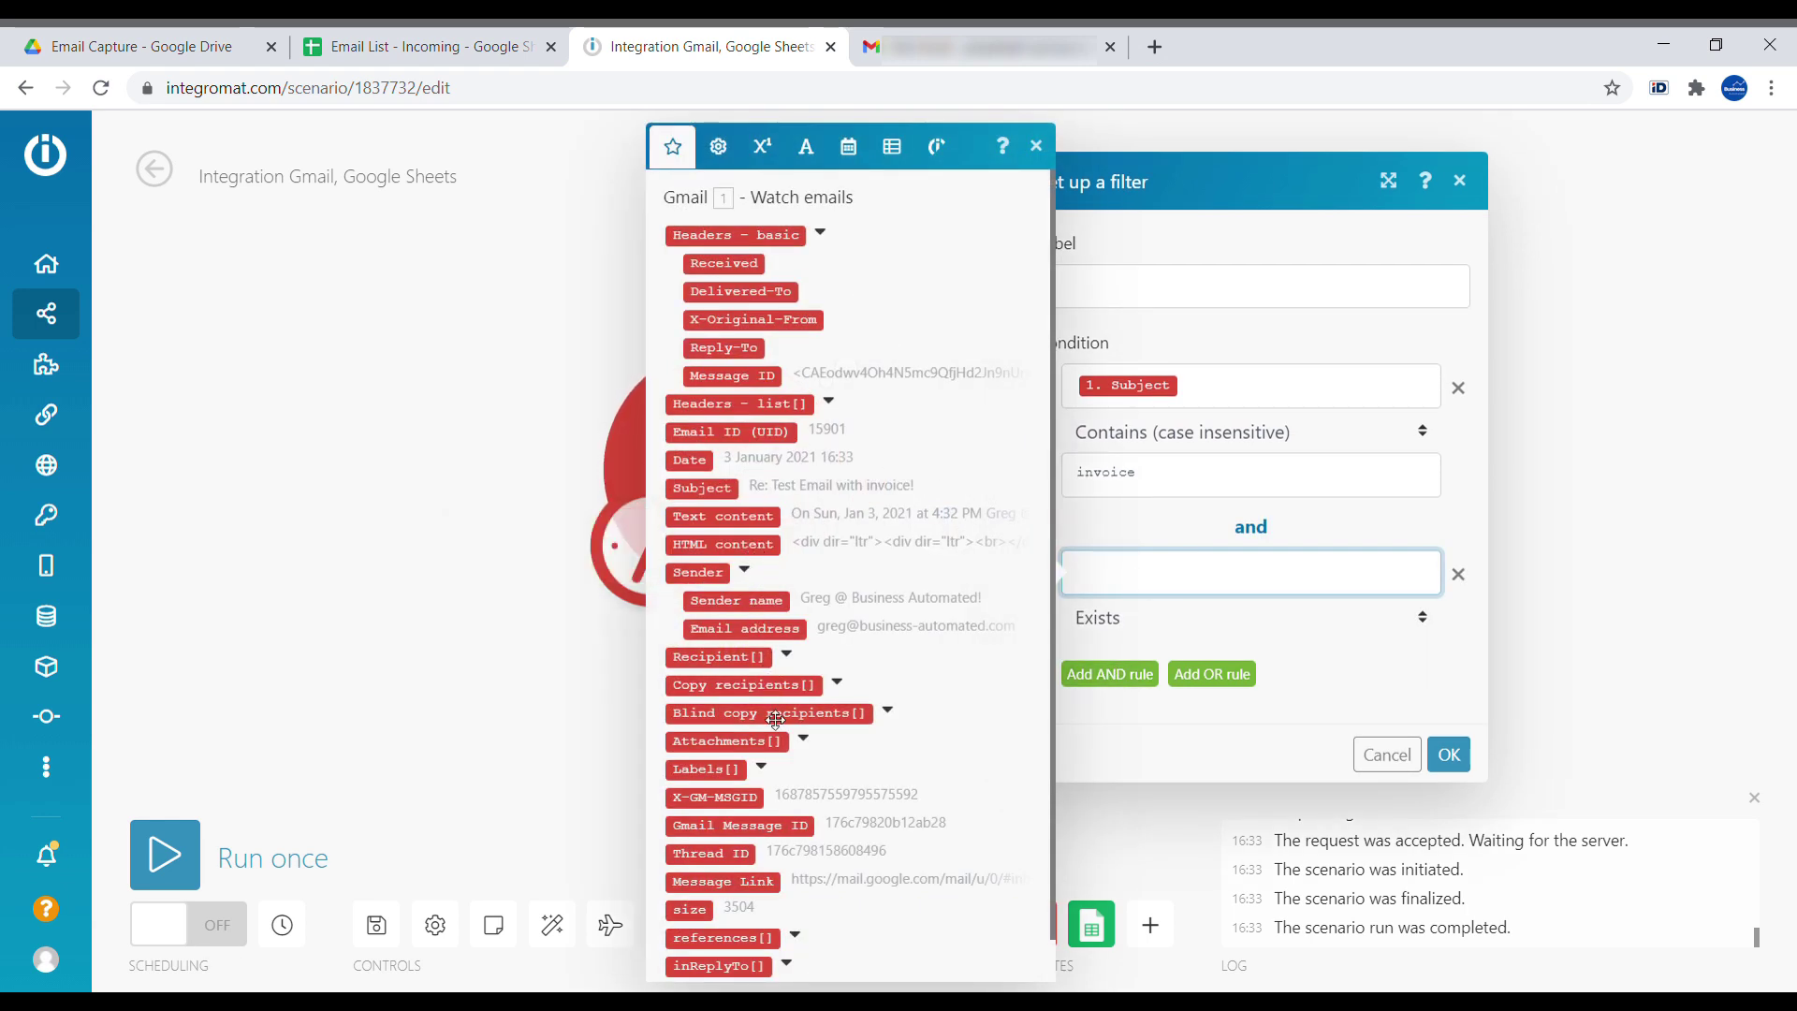
pyautogui.scroll(-2, 777, 730)
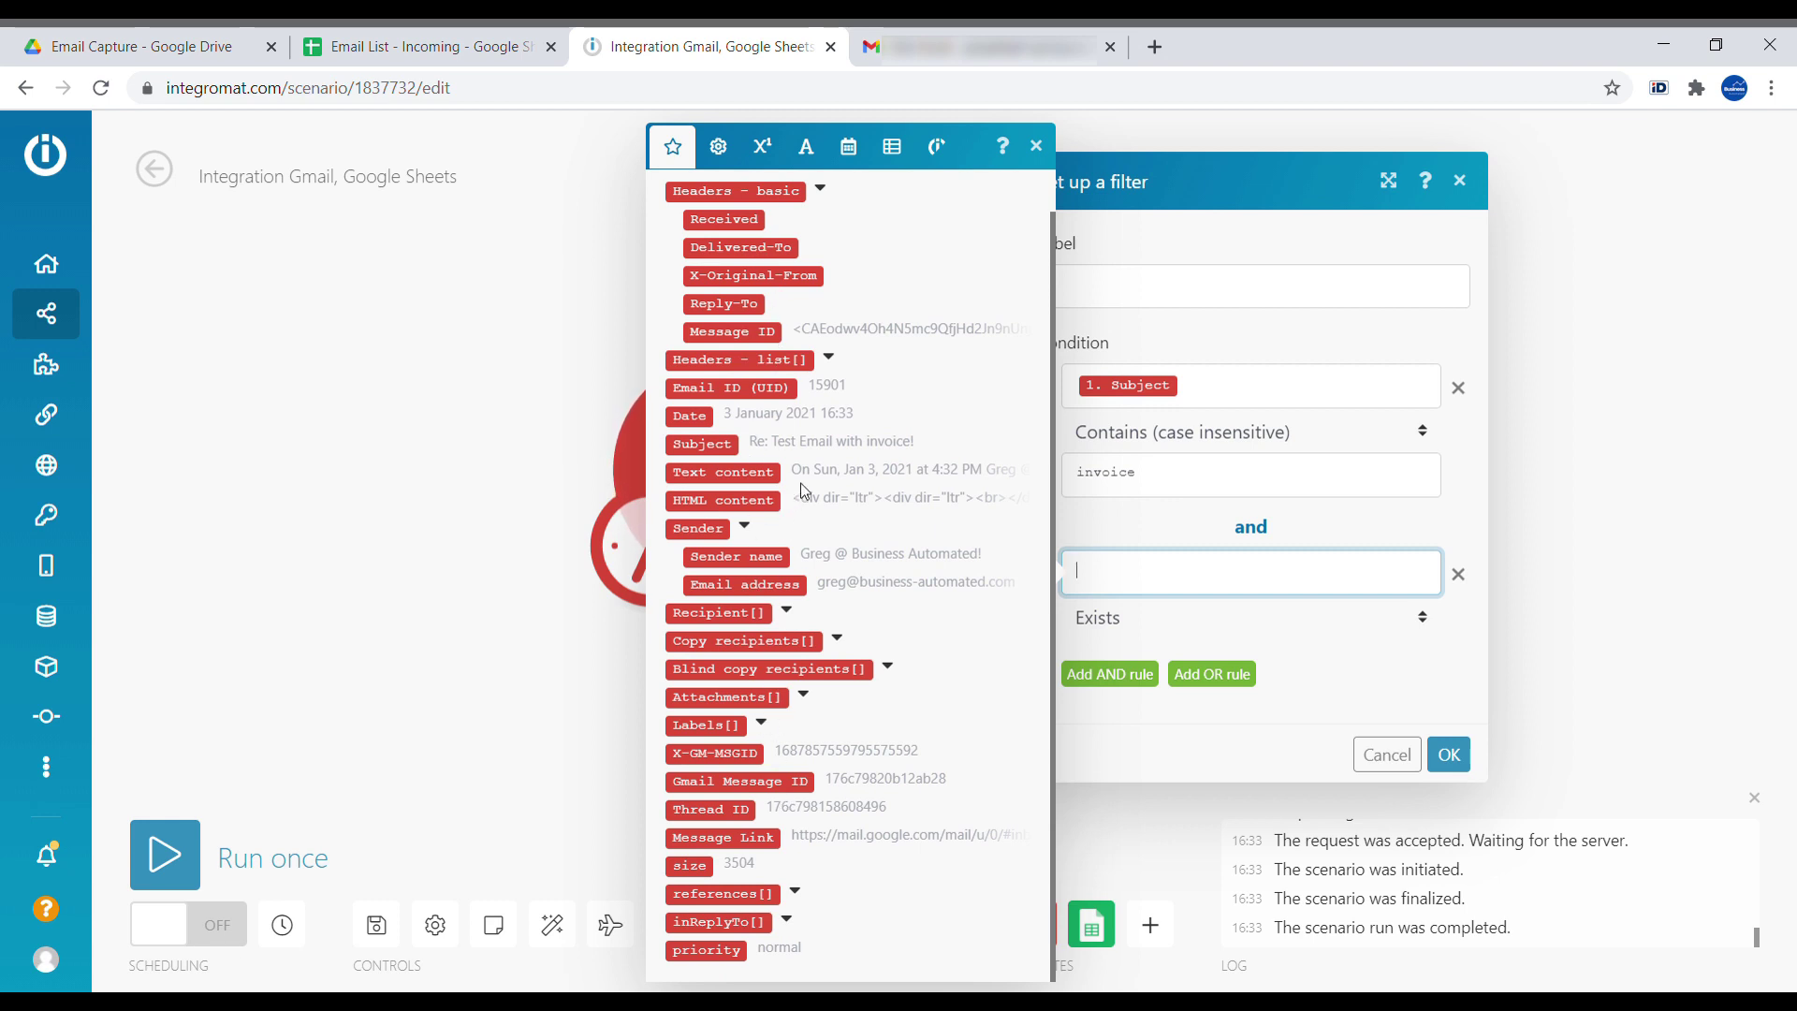
pyautogui.click(1509, 749)
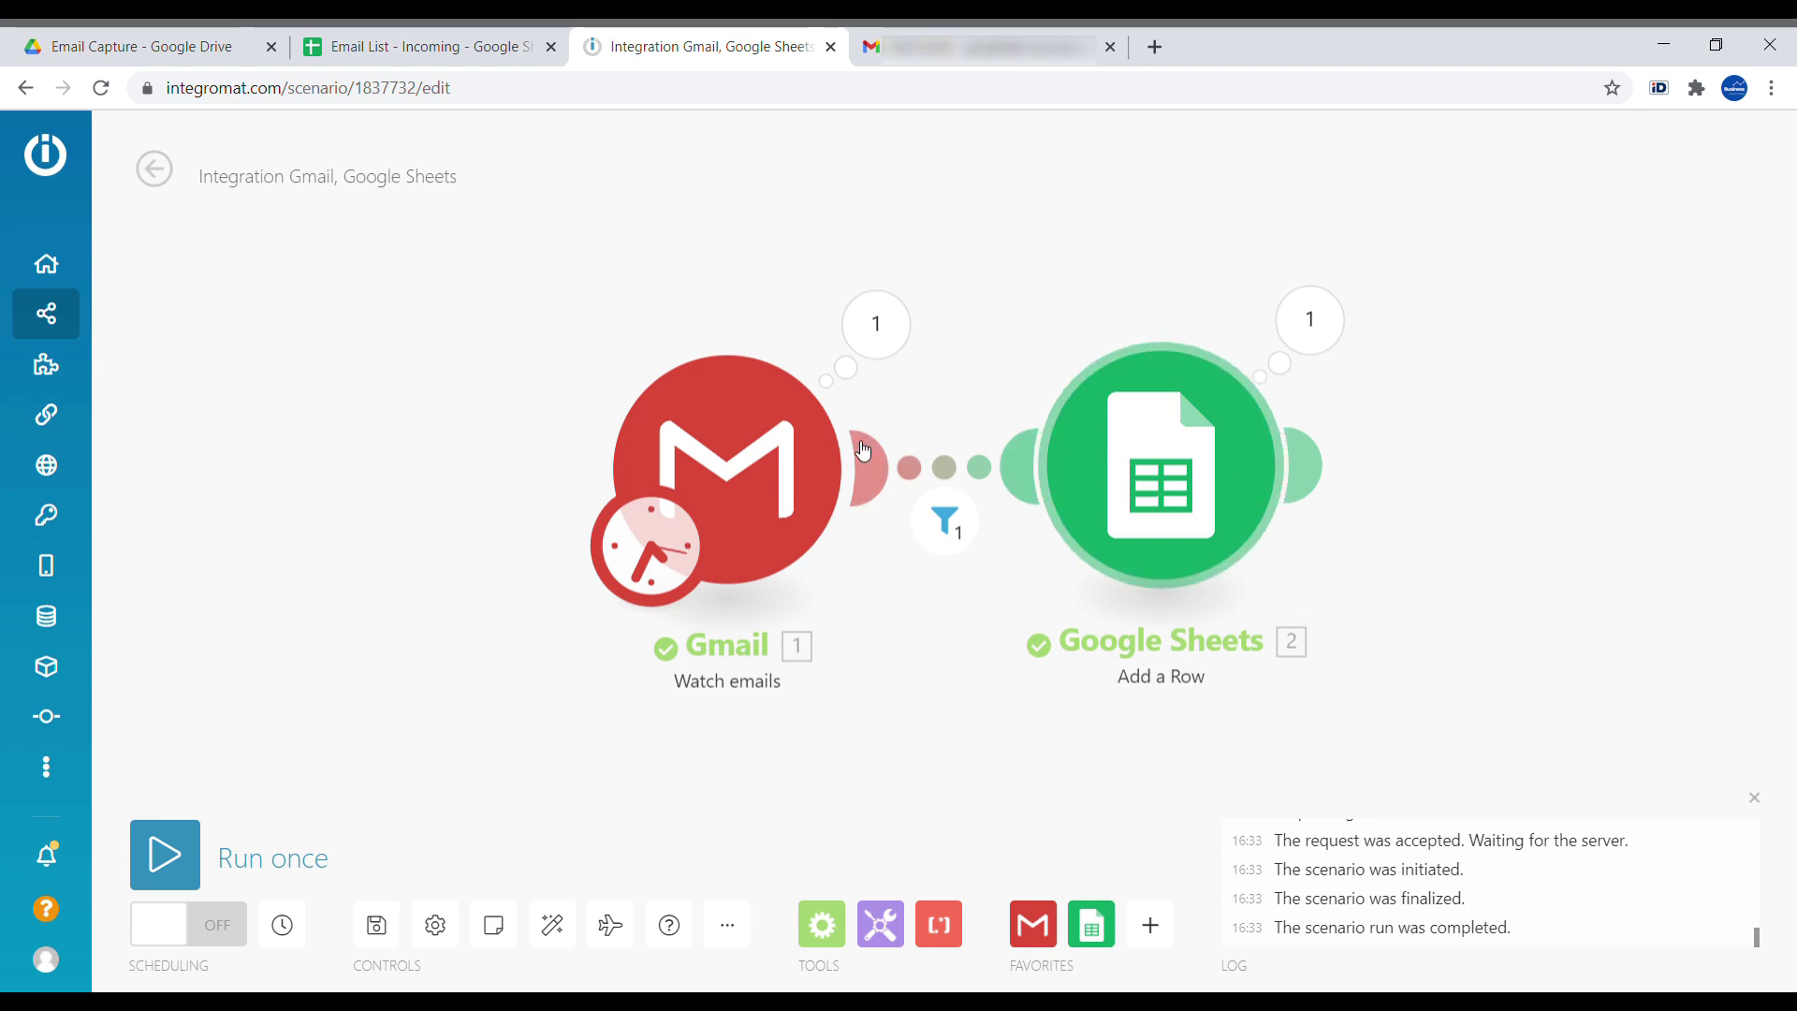
pyautogui.click(281, 927)
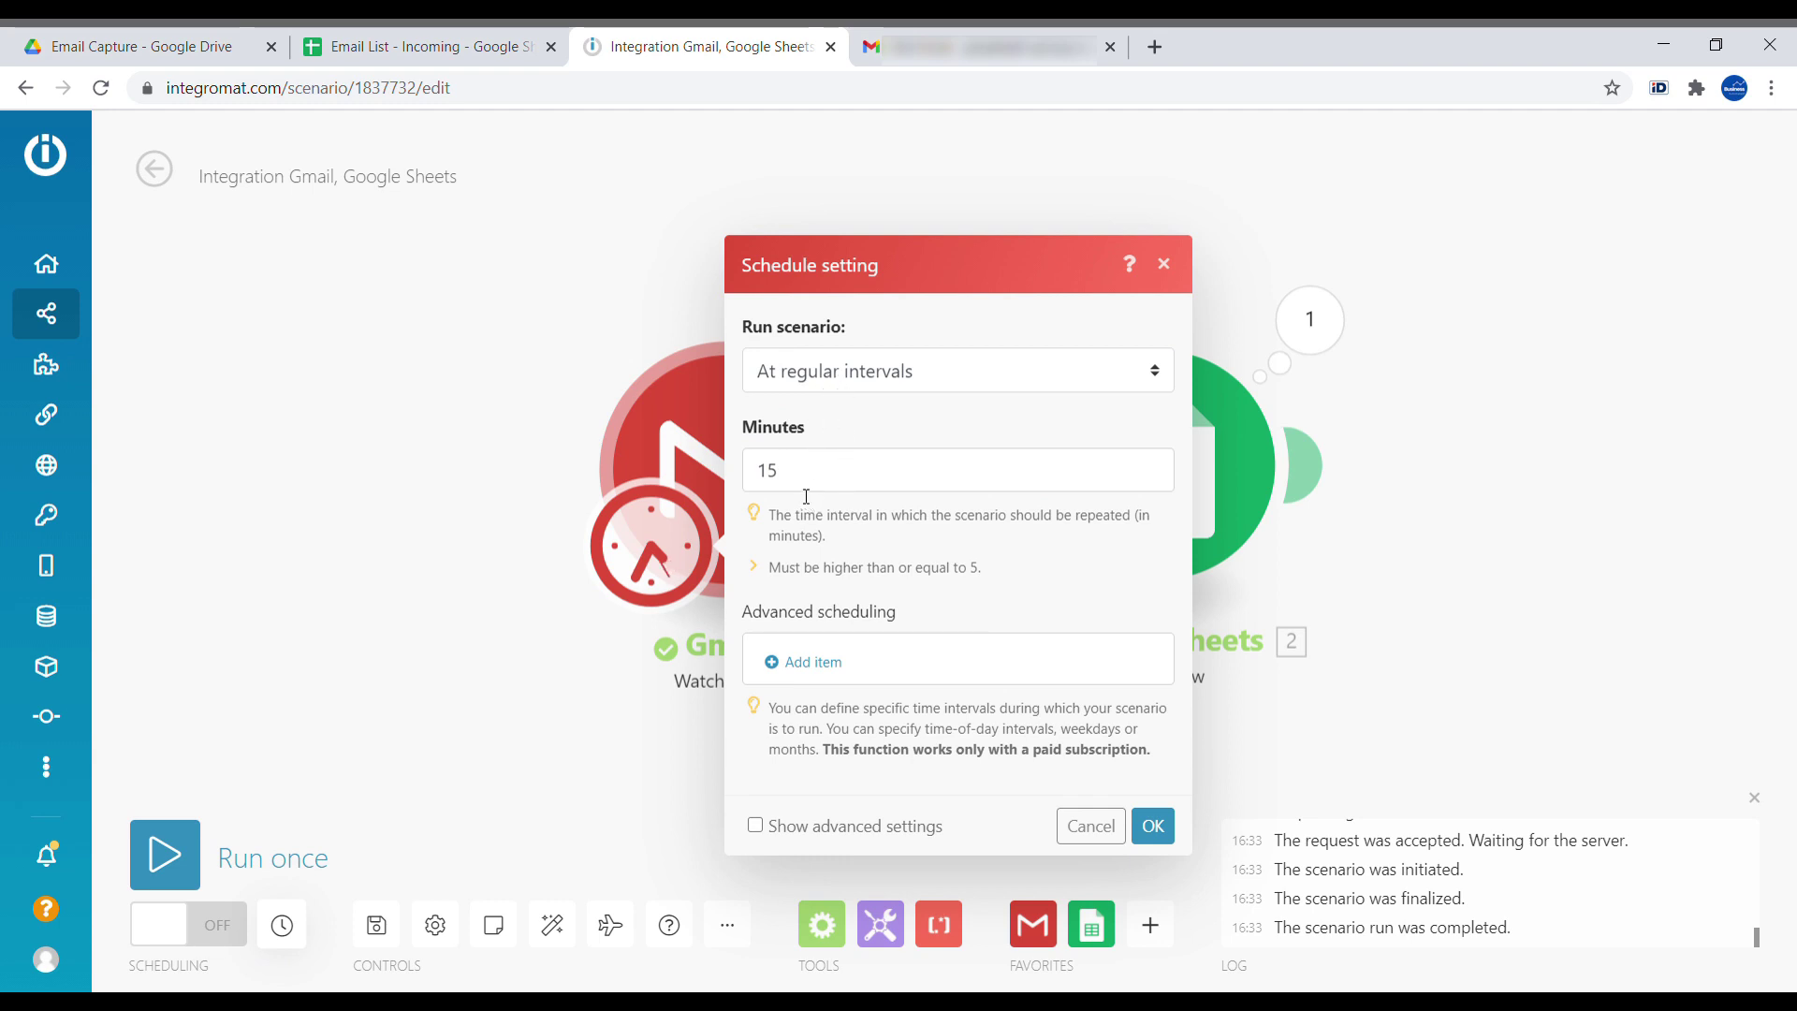
# Schedule the scenario to run at regular intervals every 240 minutes
pyautogui.click(940, 383)
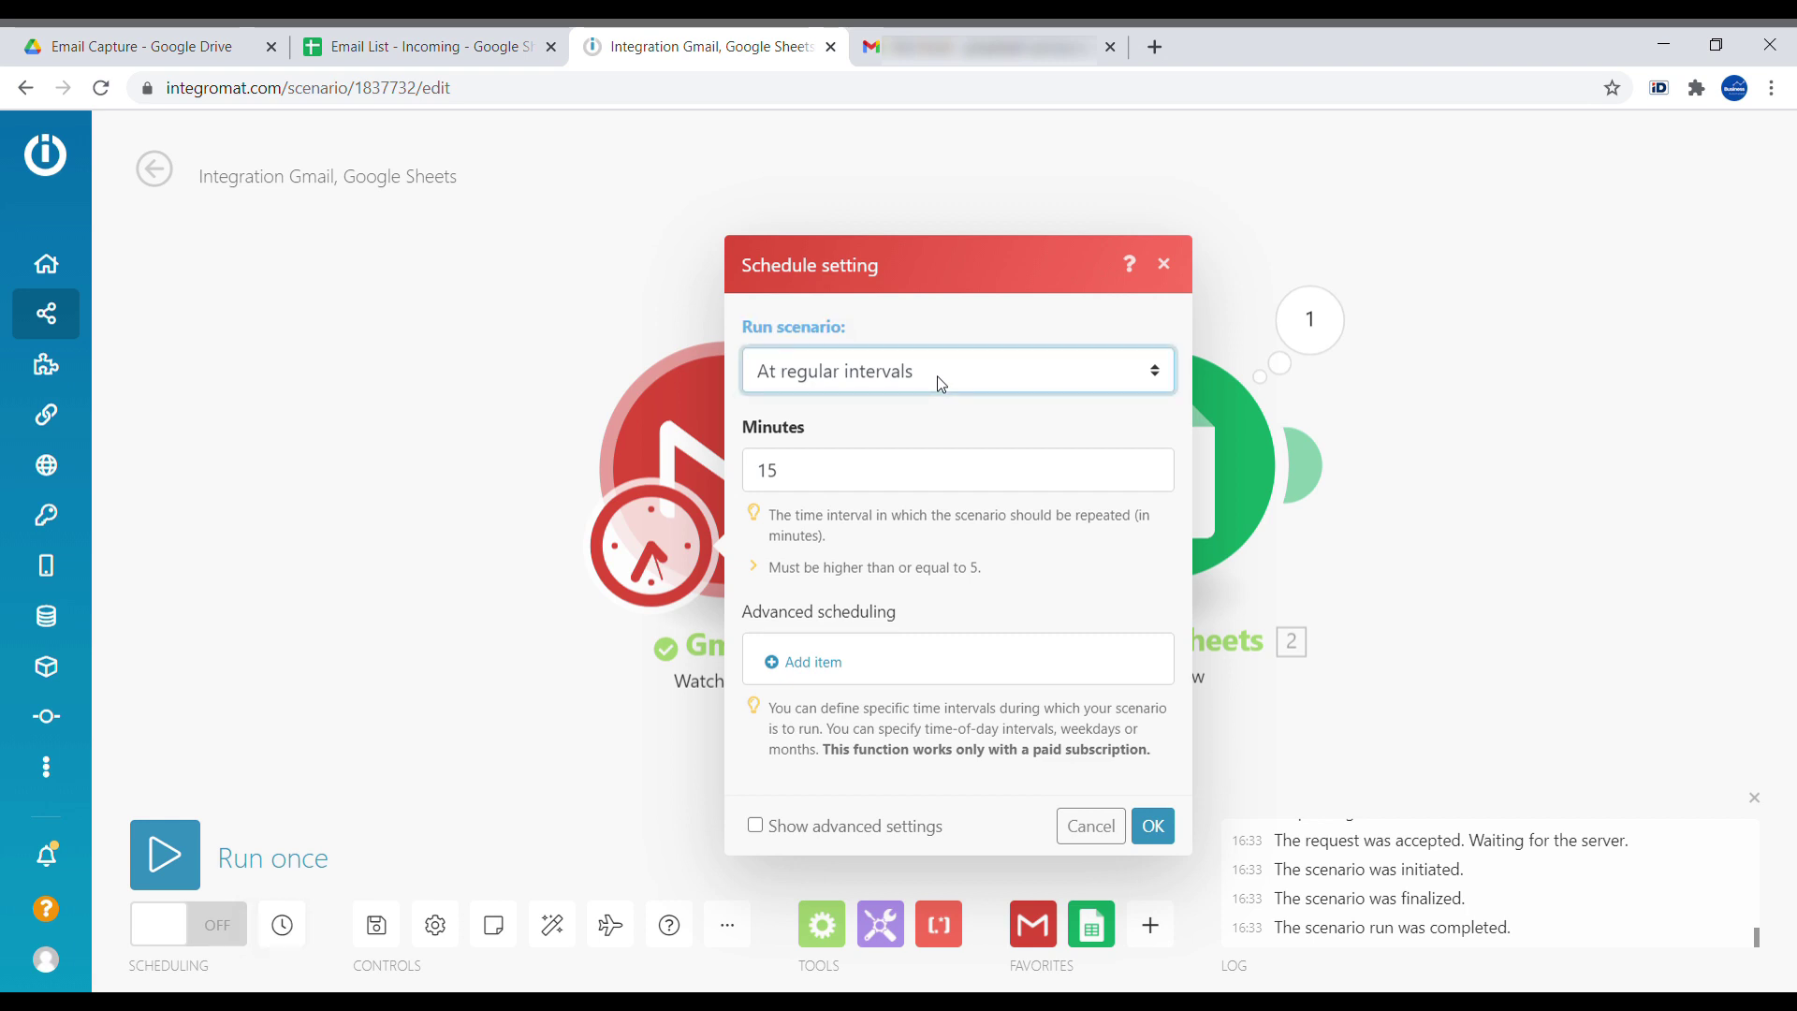
pyautogui.click(945, 460)
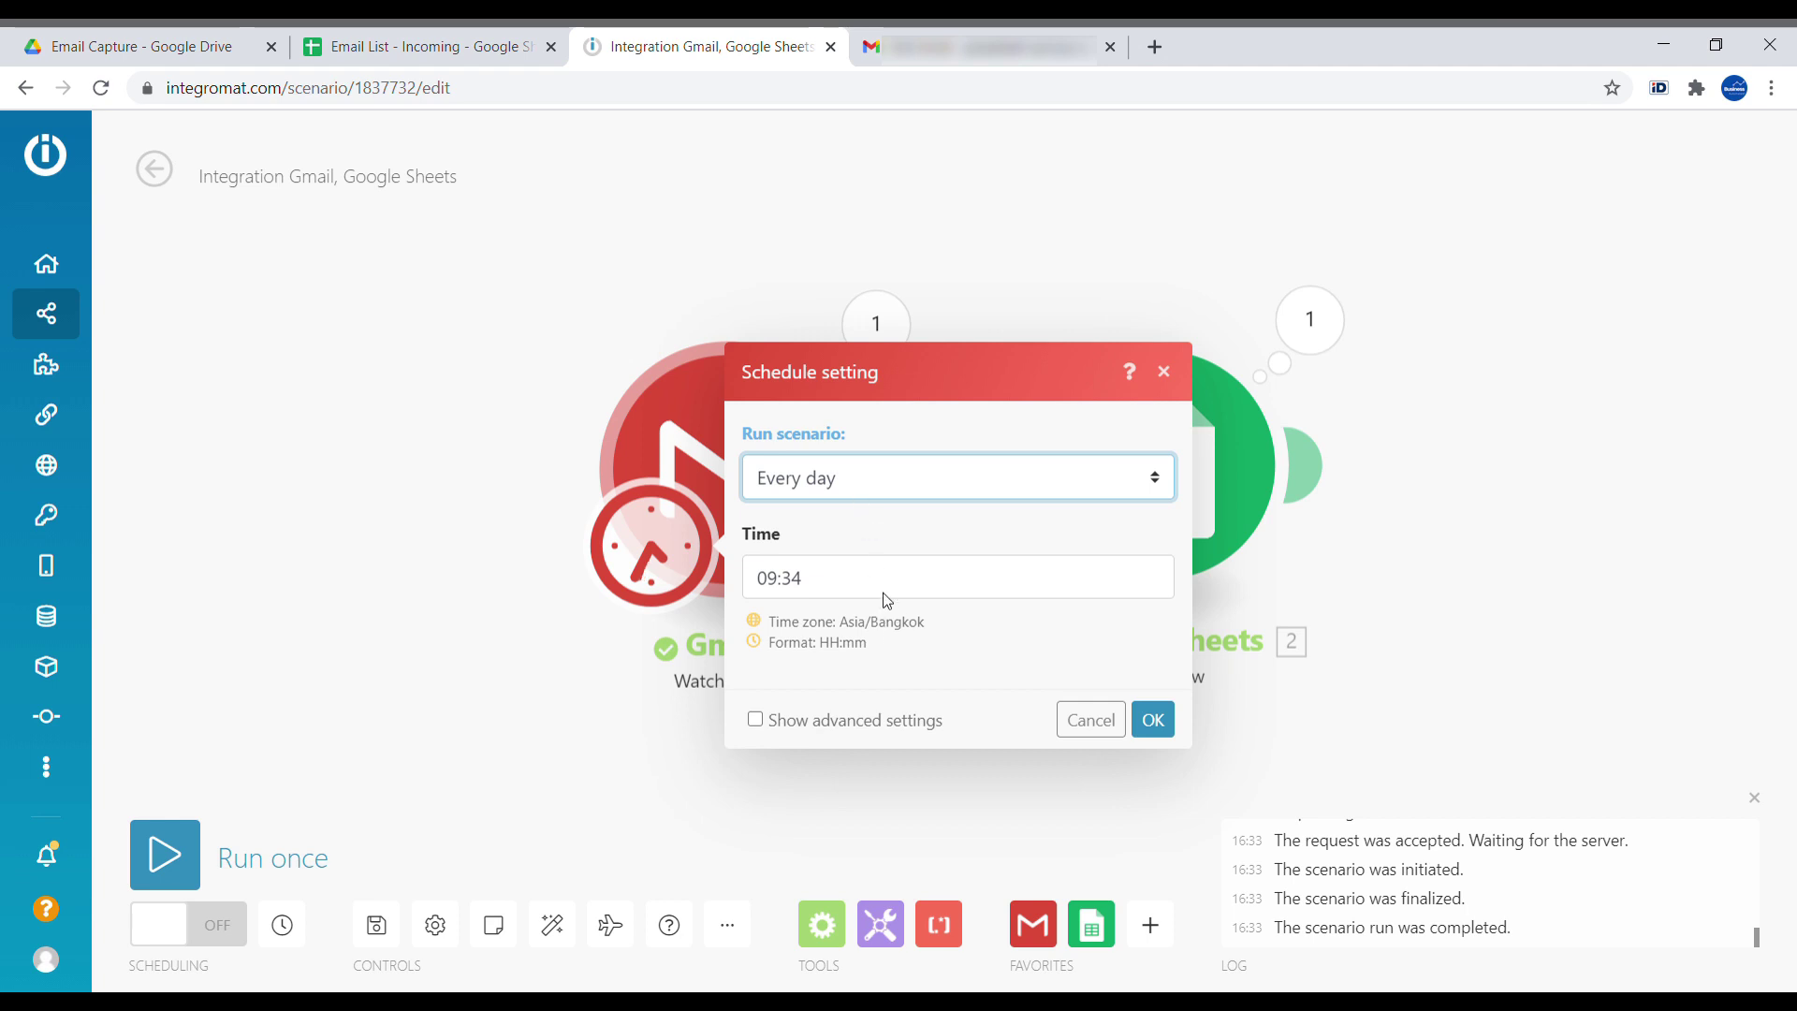
pyautogui.press('Up')
pyautogui.press('Up')
pyautogui.press('Tab')
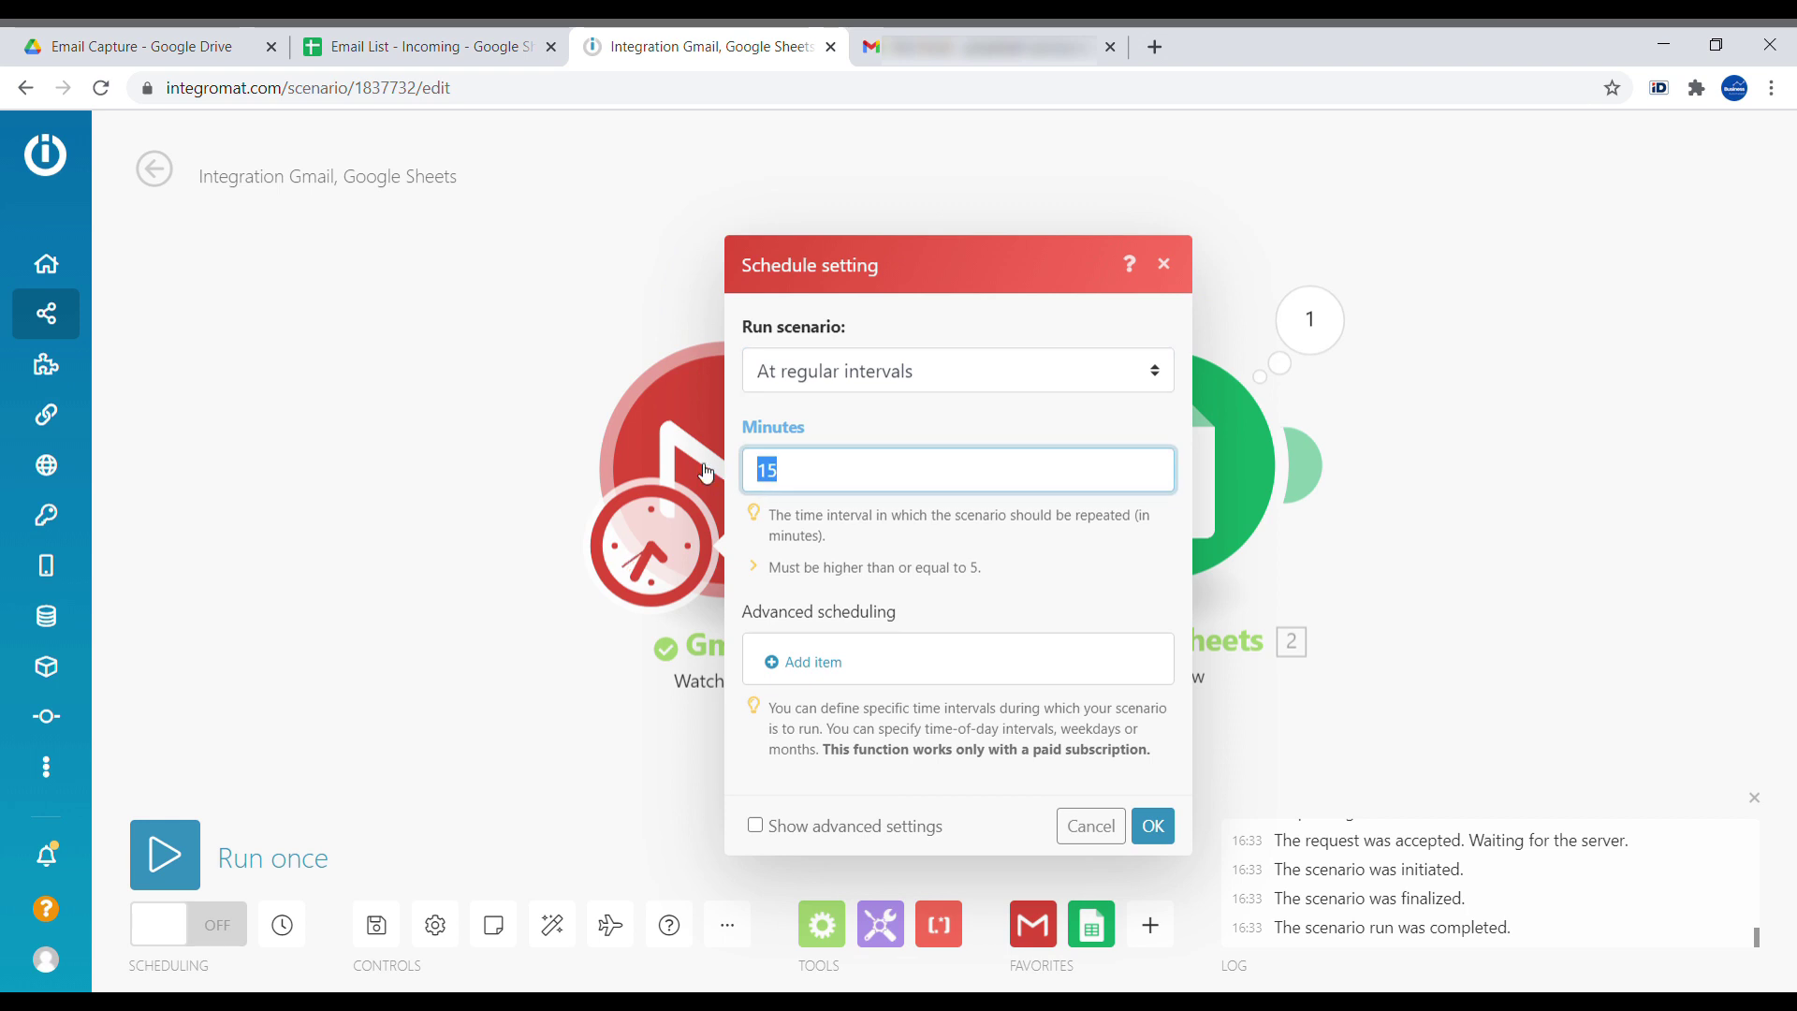
pyautogui.write('240')
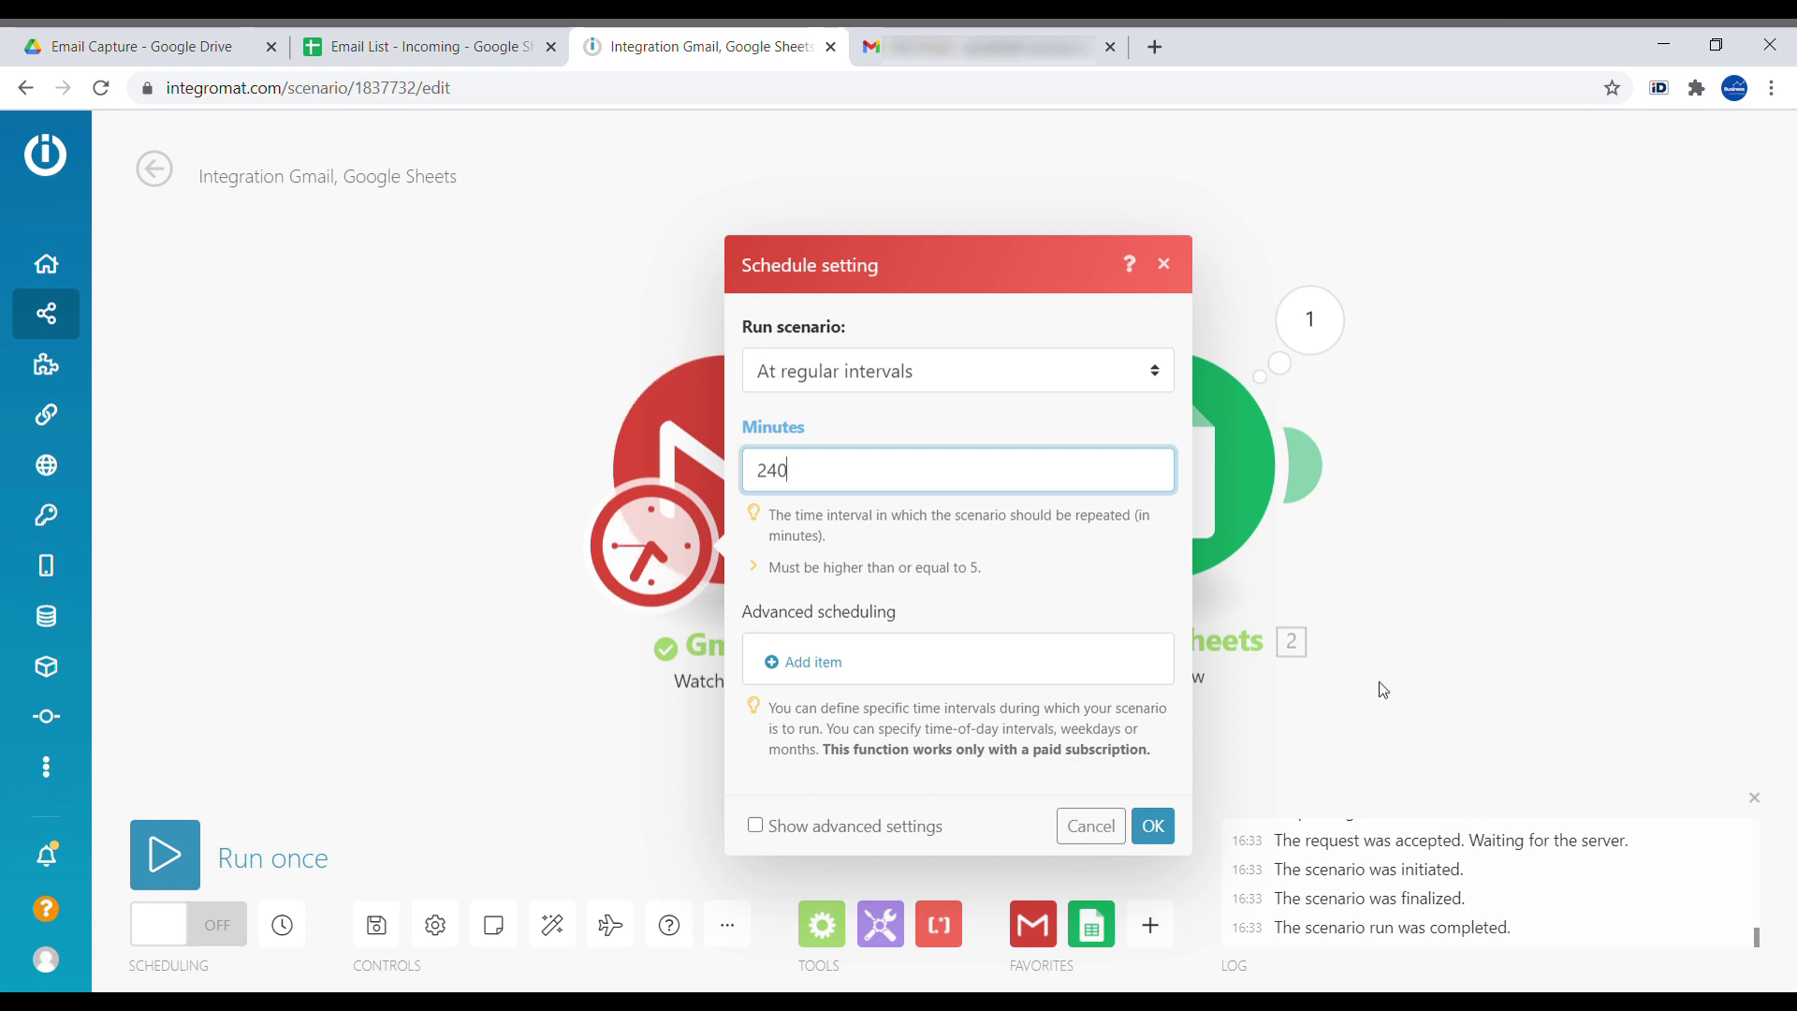
pyautogui.click(1153, 825)
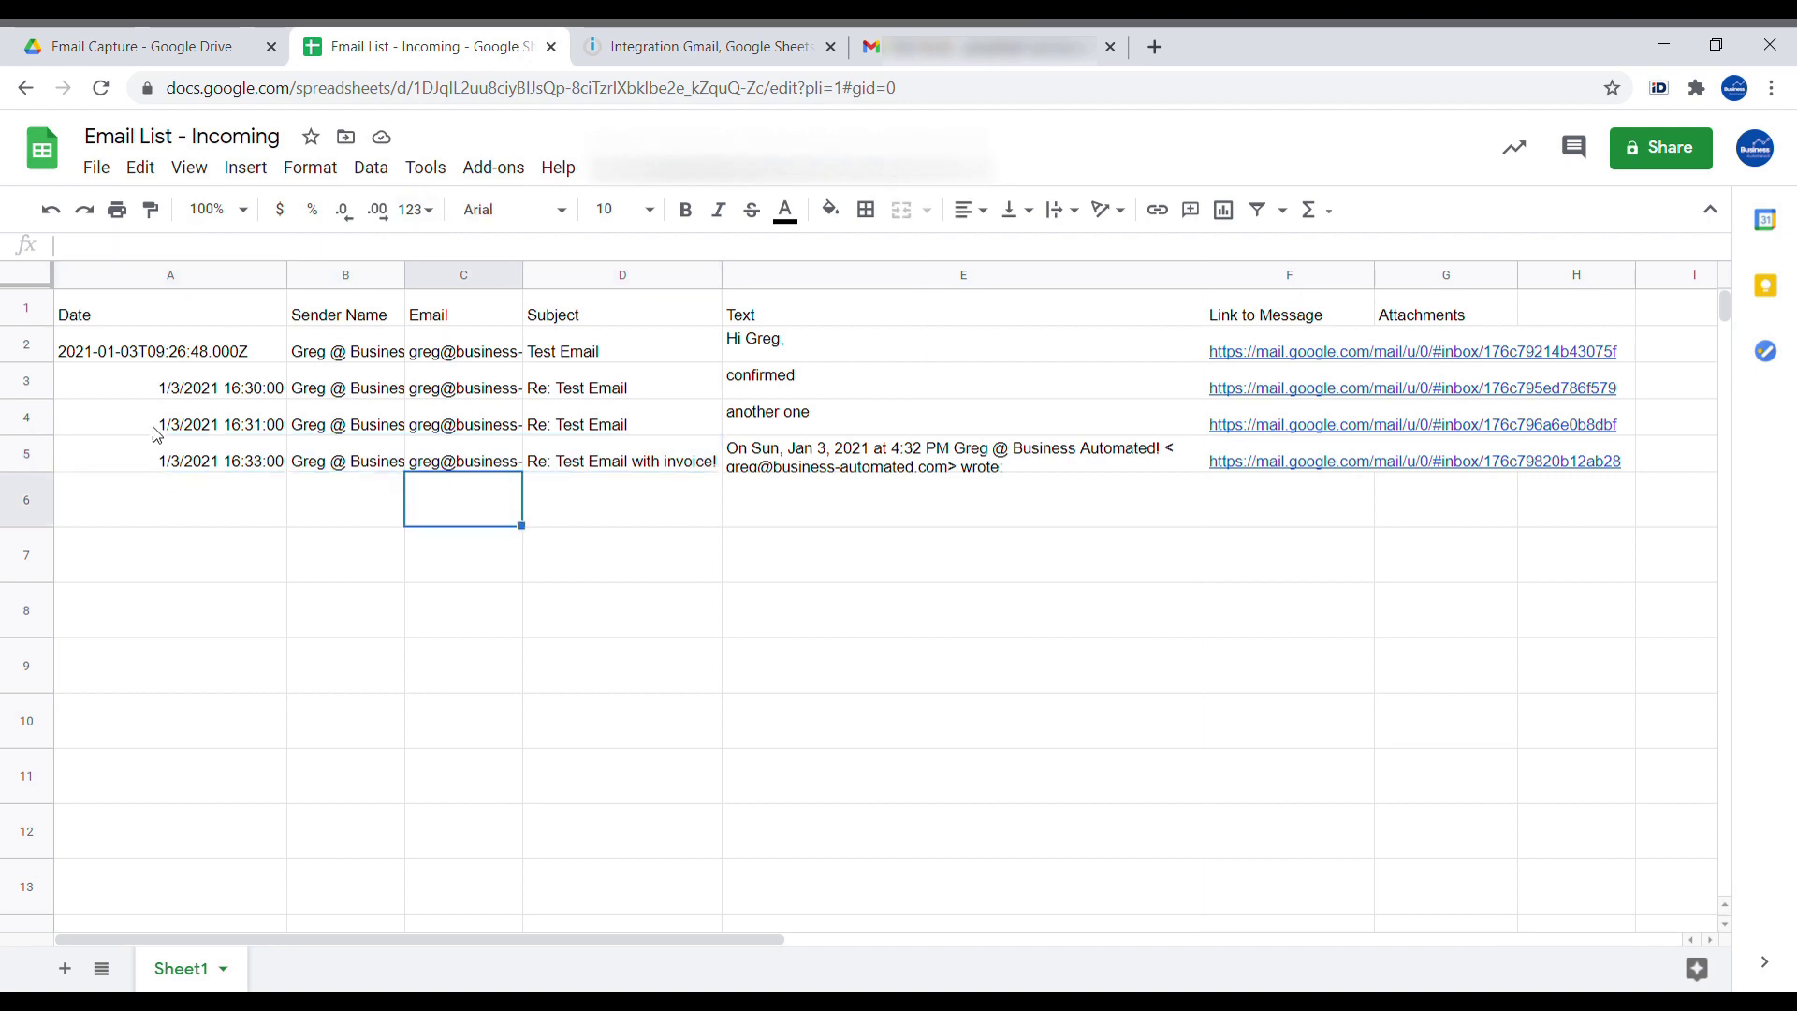
pyautogui.moveTo(157, 413); pyautogui.dragTo(1207, 502)
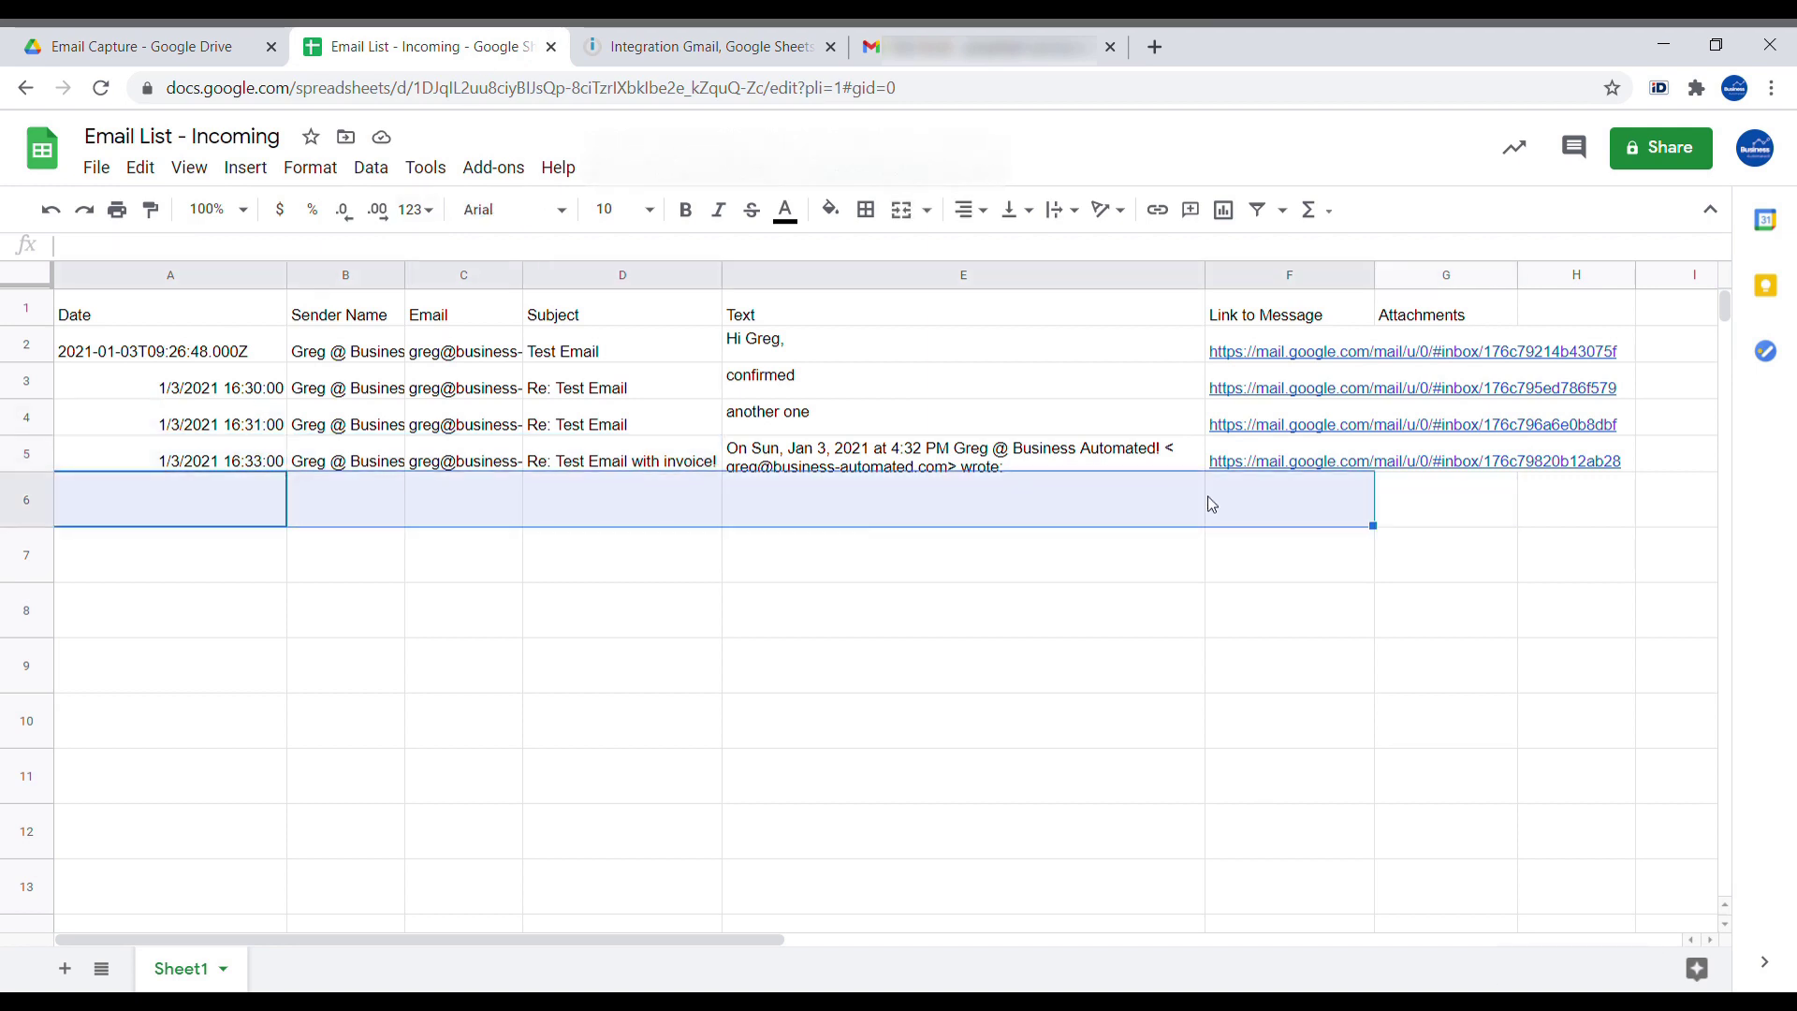
pyautogui.click(187, 459)
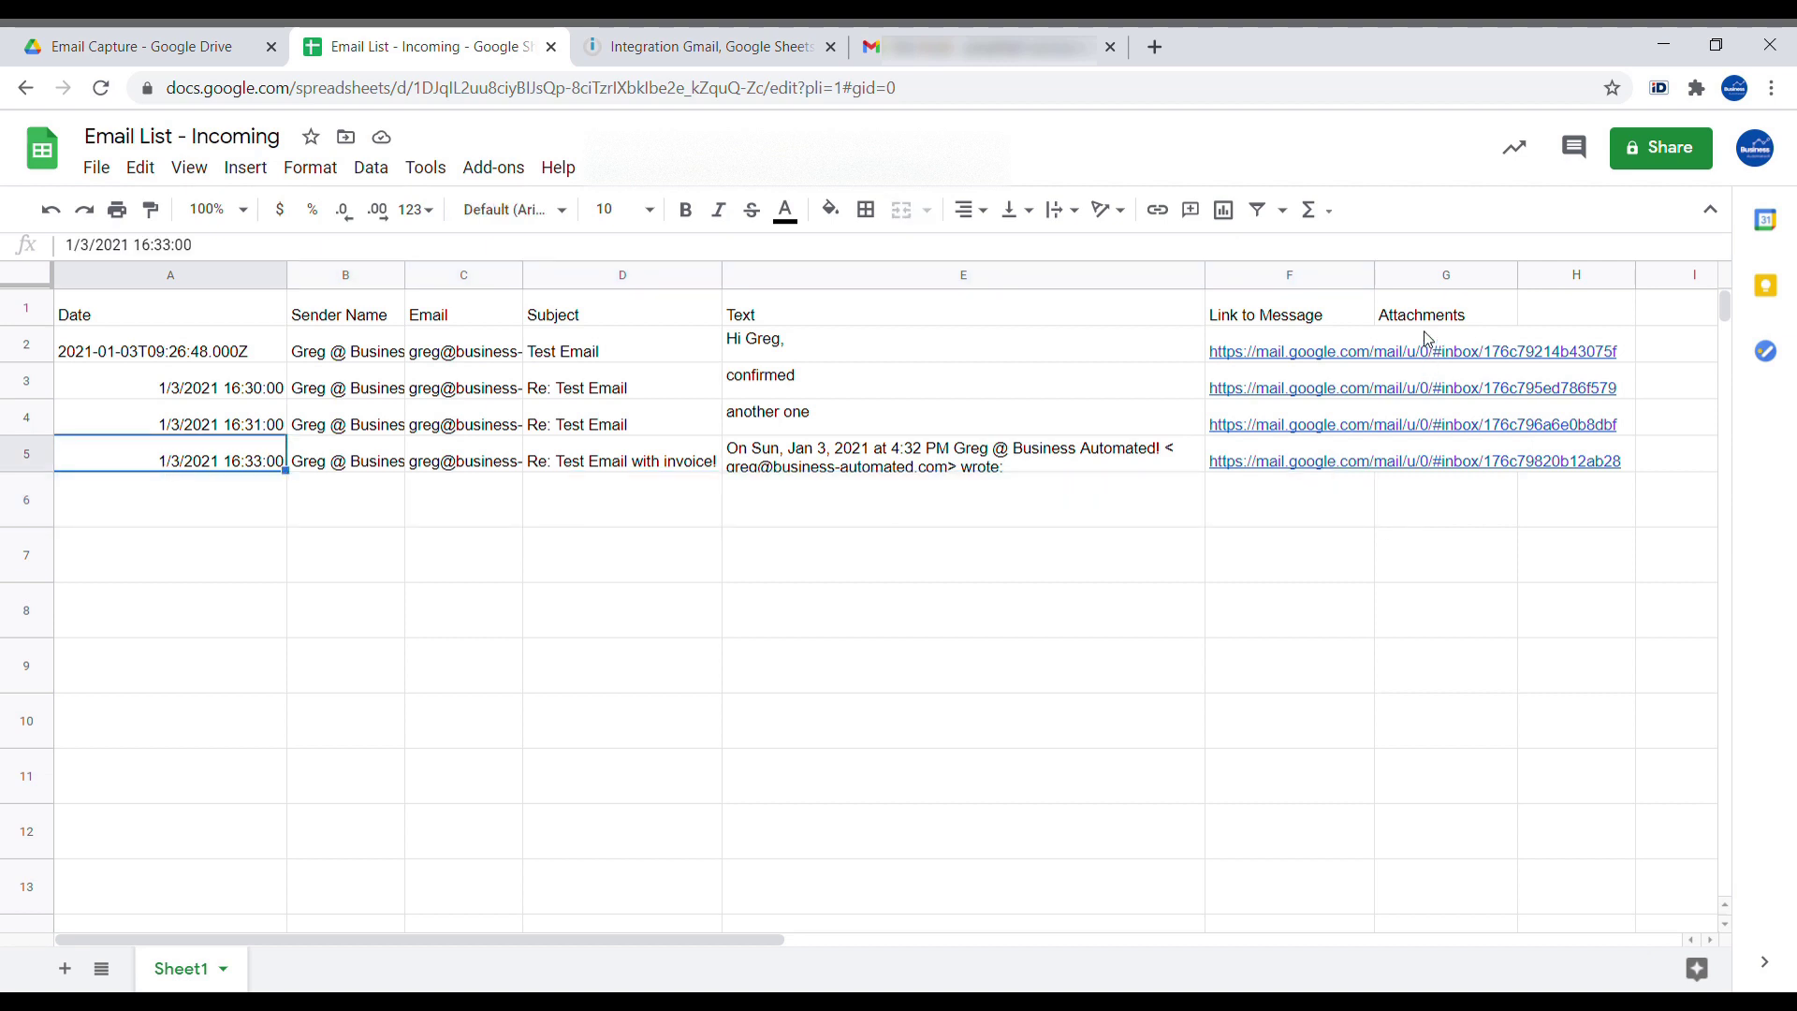
pyautogui.moveTo(1426, 337); pyautogui.dragTo(1457, 473)
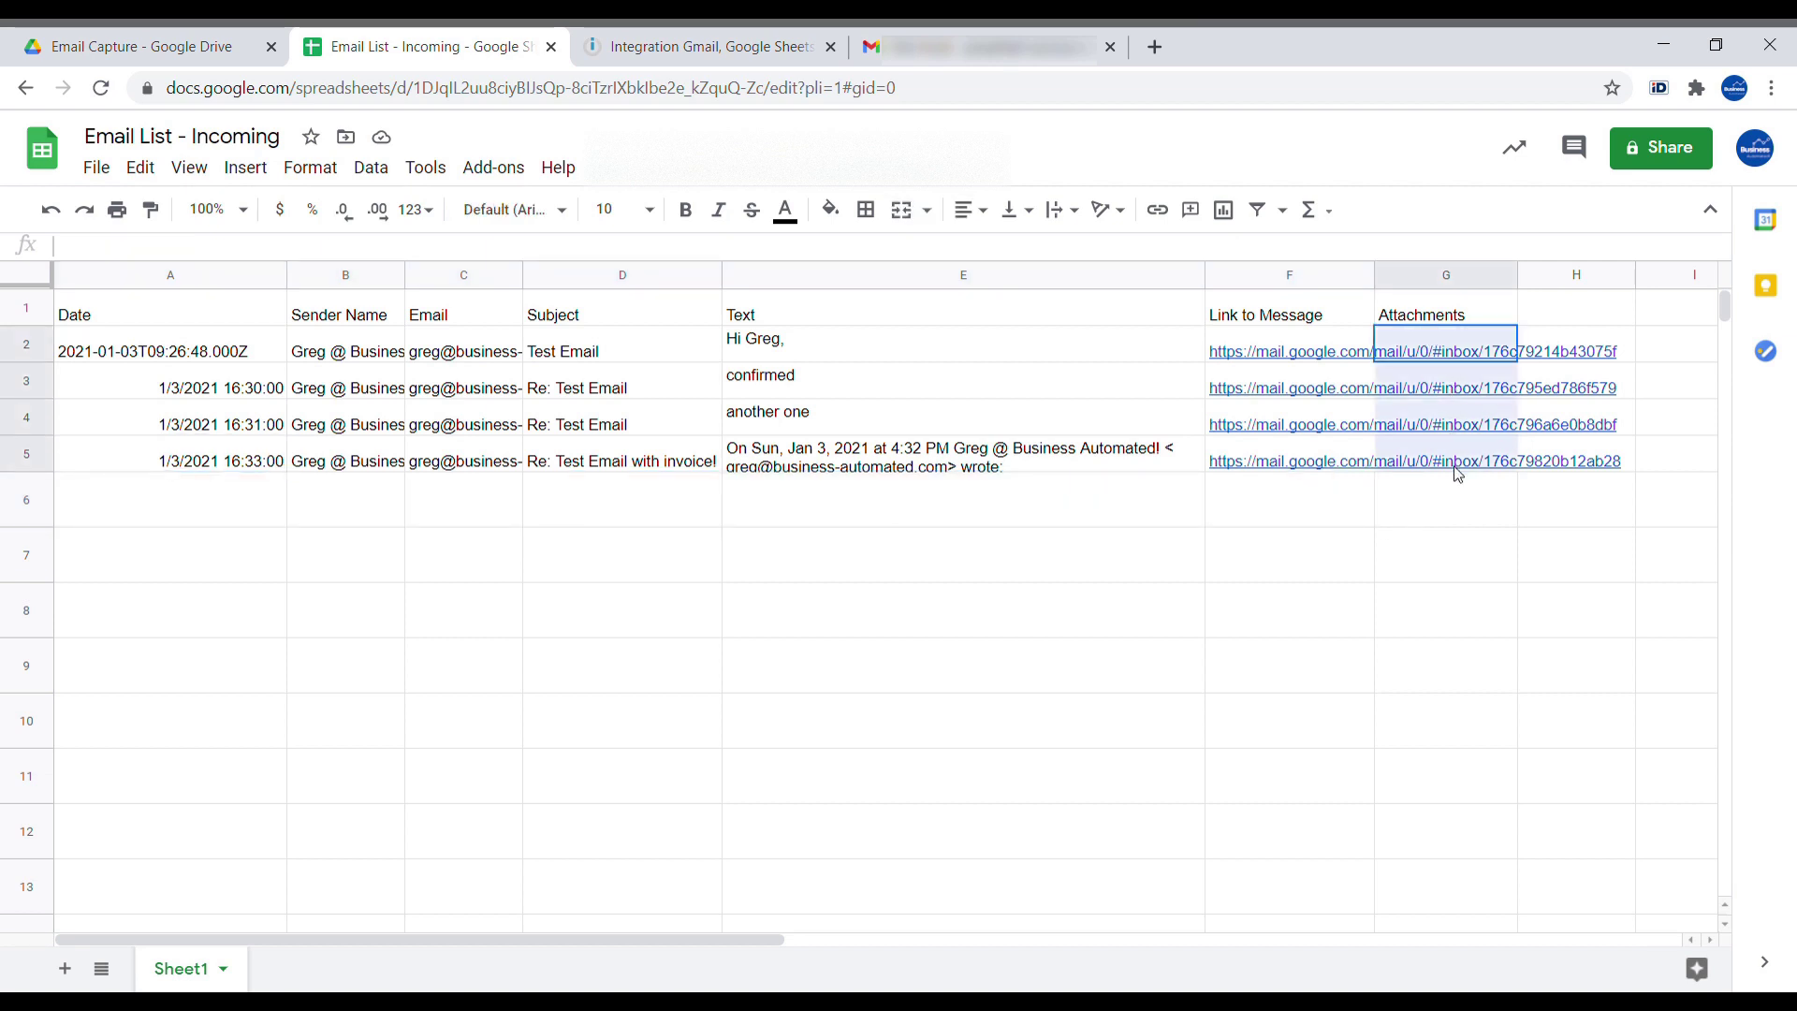
pyautogui.moveTo(1457, 472); pyautogui.dragTo(1457, 472)
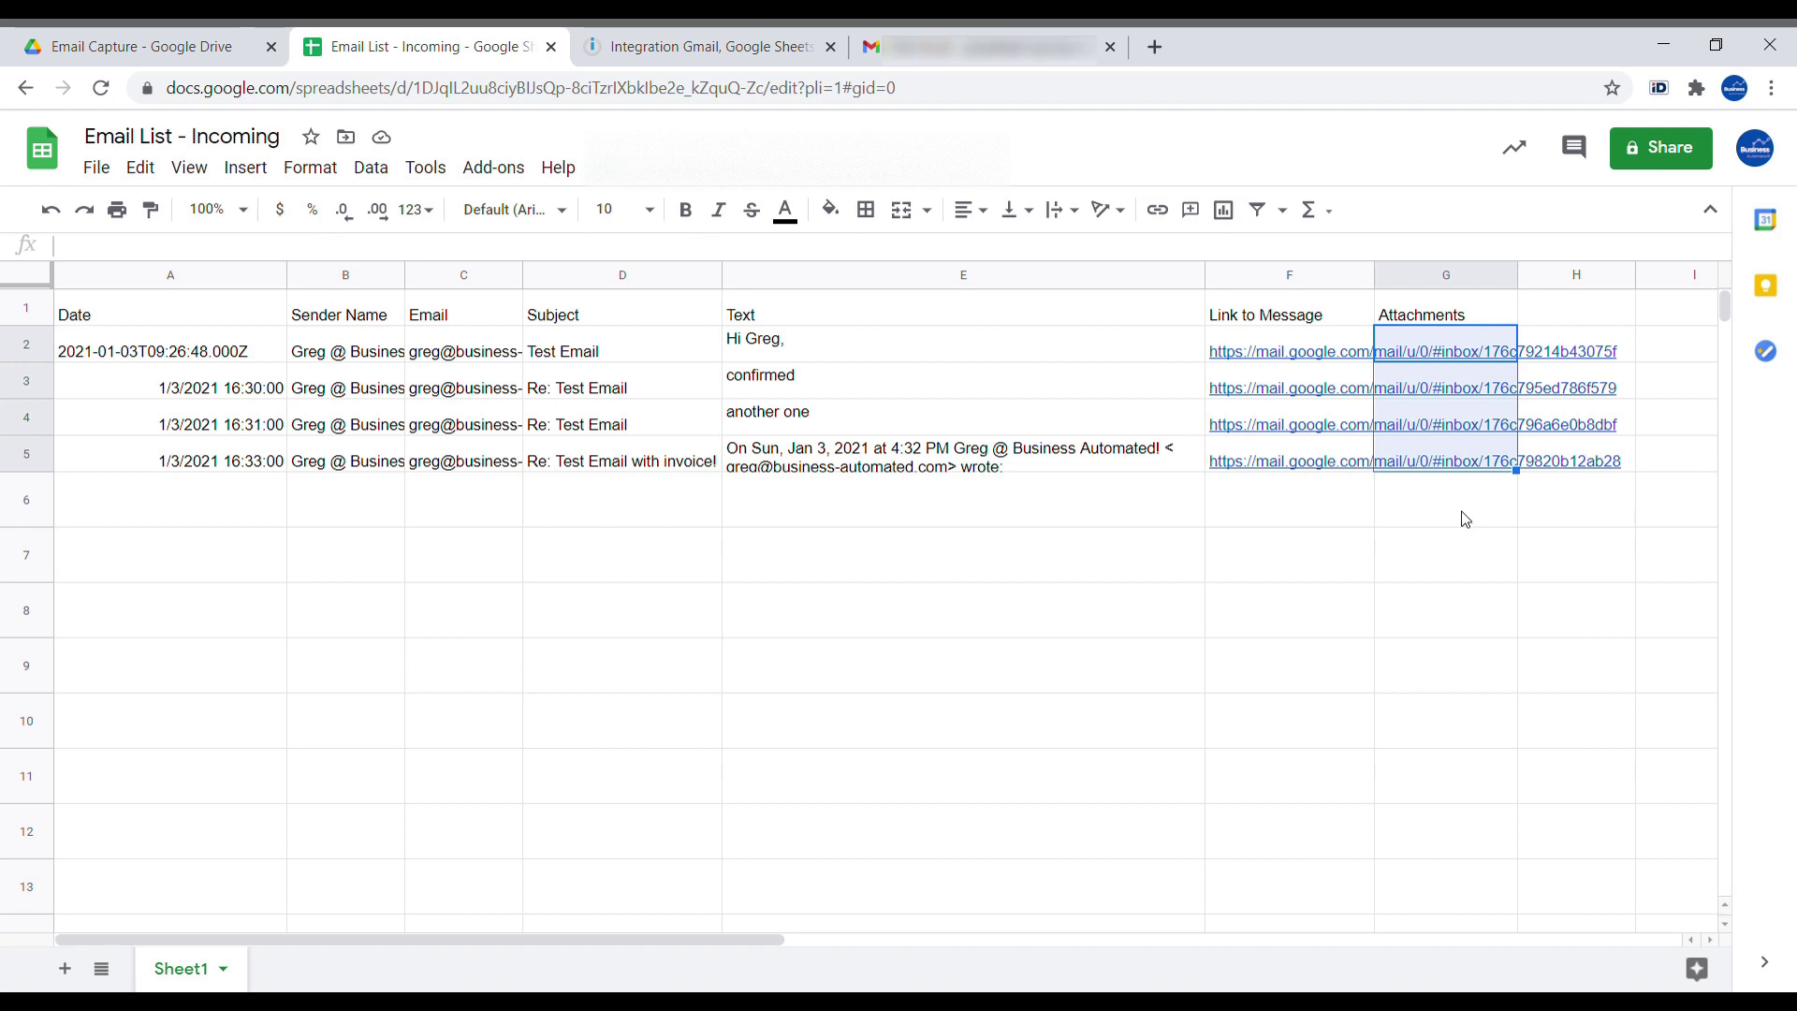
pyautogui.click(1486, 513)
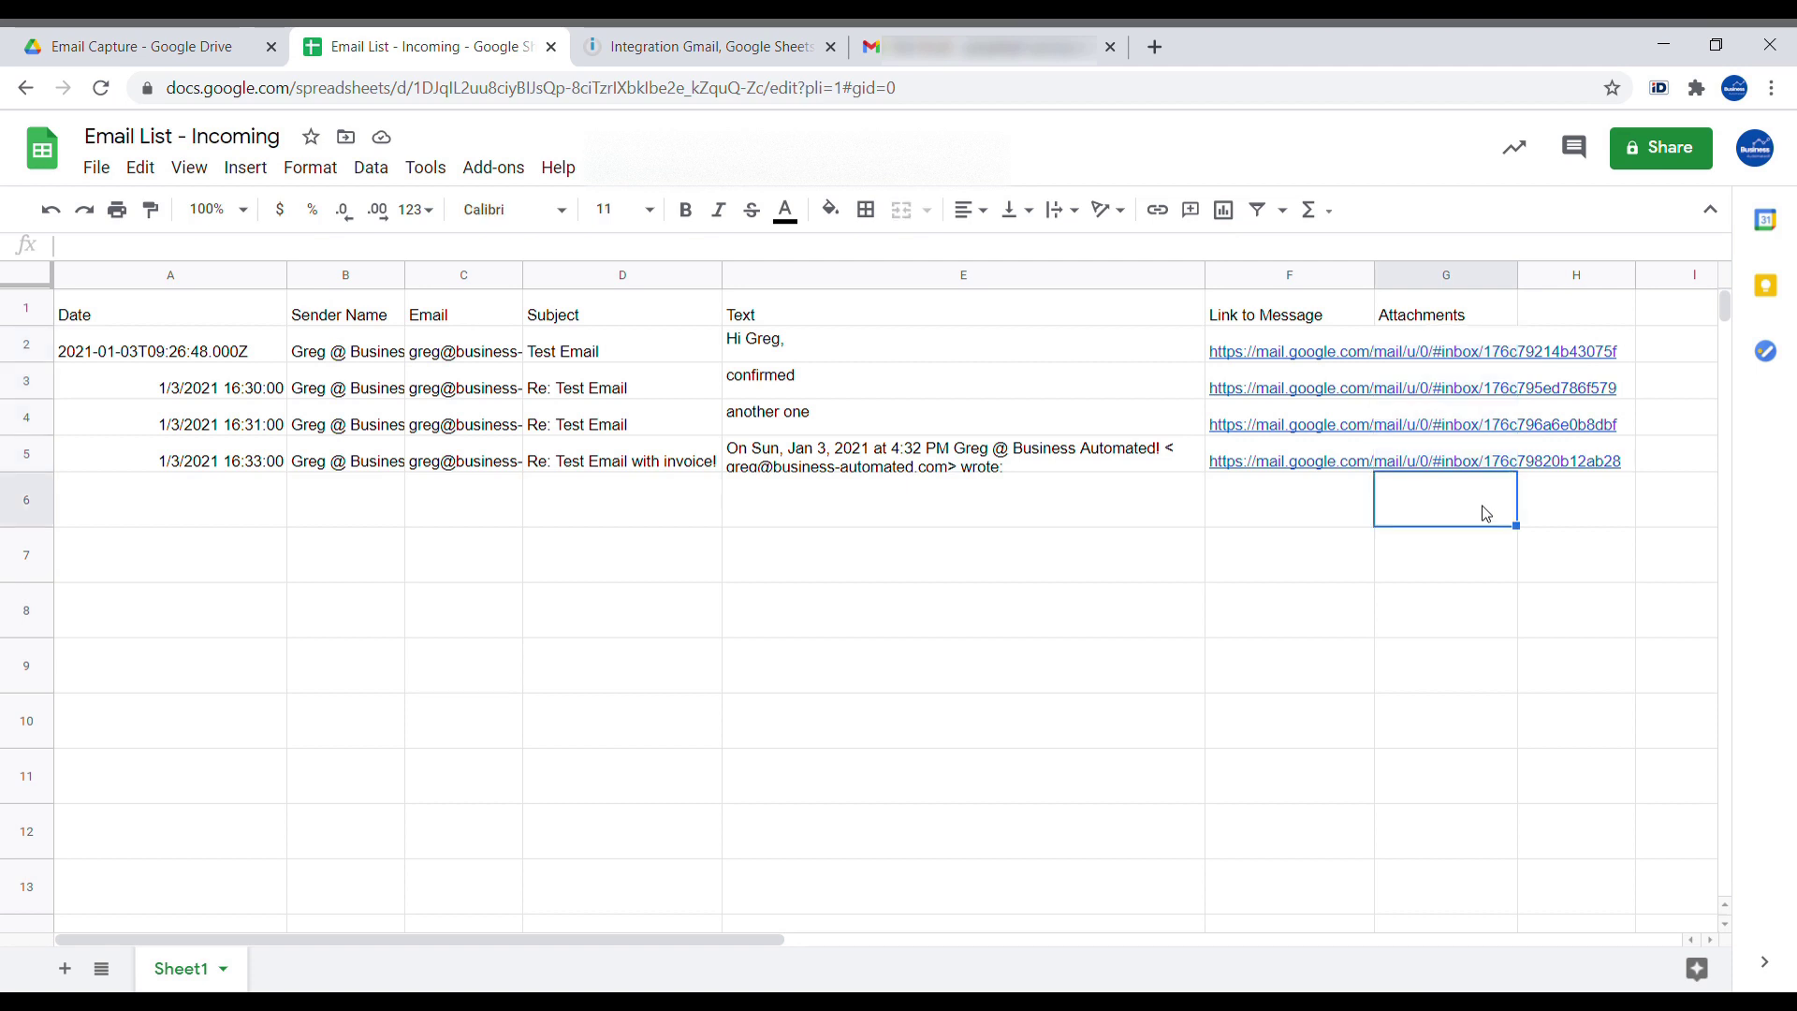